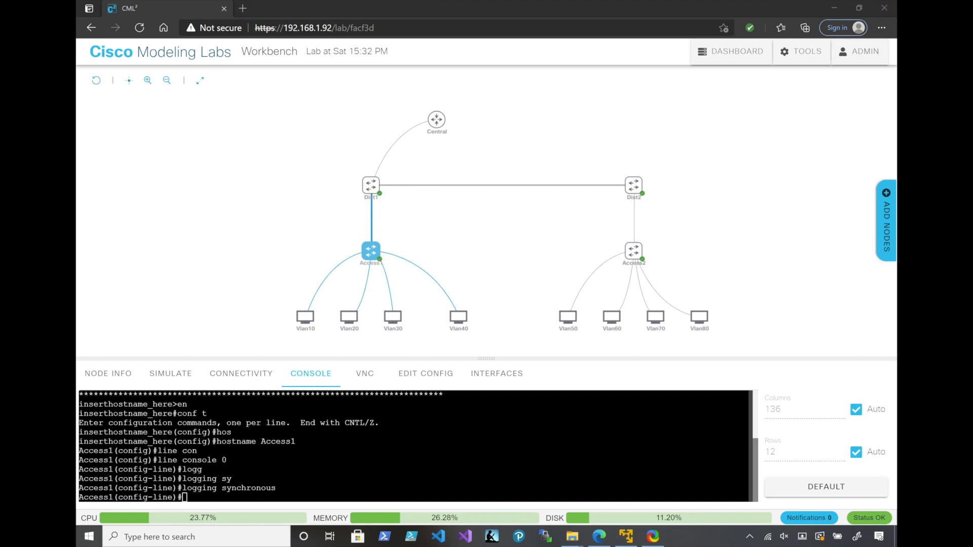
# Check which Access1 interfaces link to Dist1 in its connectivity view, and return to the Access1 console
pyautogui.click(242, 373)
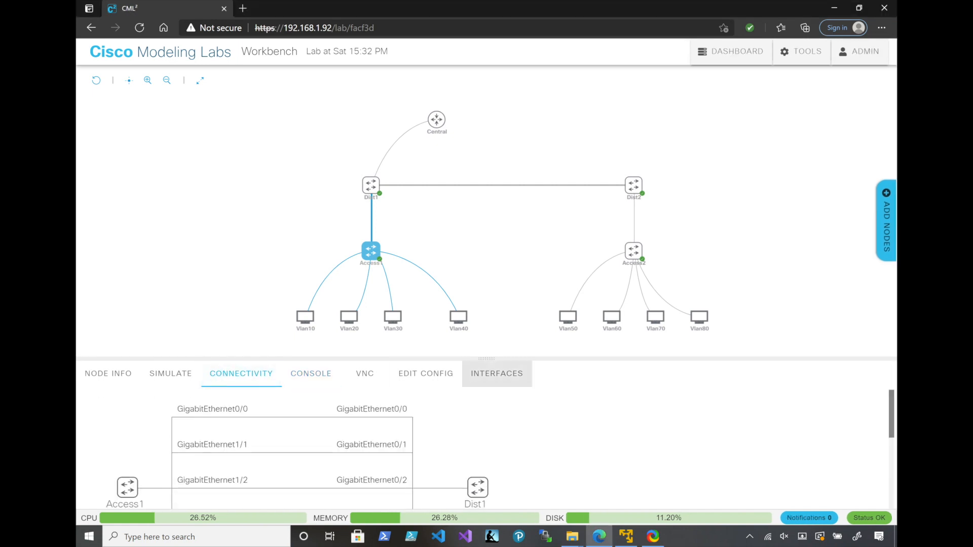
pyautogui.scroll(-1, 293, 445)
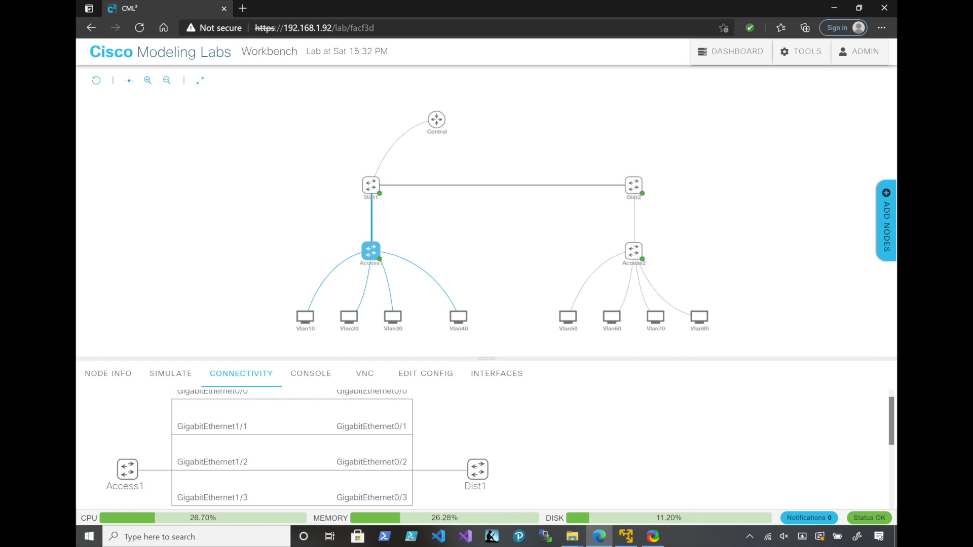
pyautogui.click(387, 244)
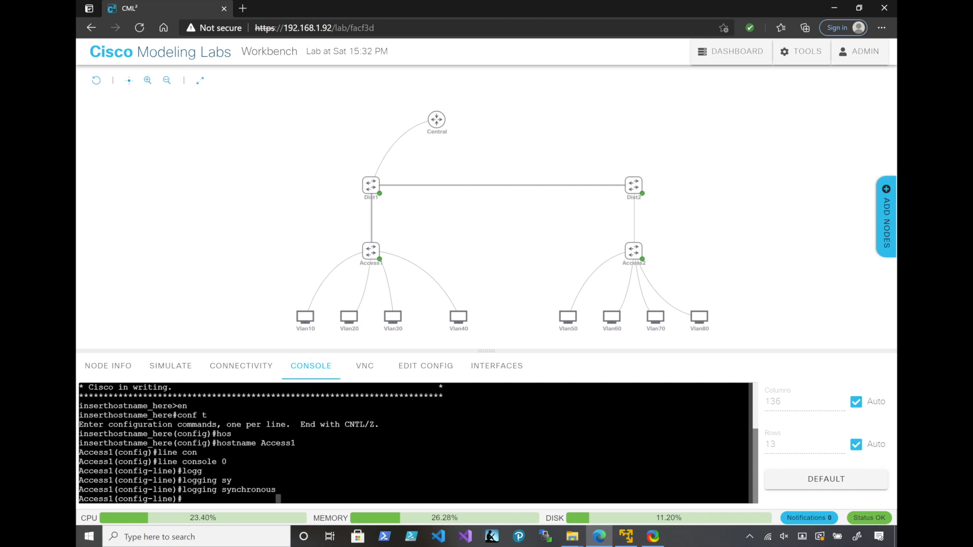
# Exit the console line configuration on Access1 and compose an interface command for gigabitEthernet 1/1-3
pyautogui.press('Return')
pyautogui.write('exit')
pyautogui.press('Return')
pyautogui.write('int')
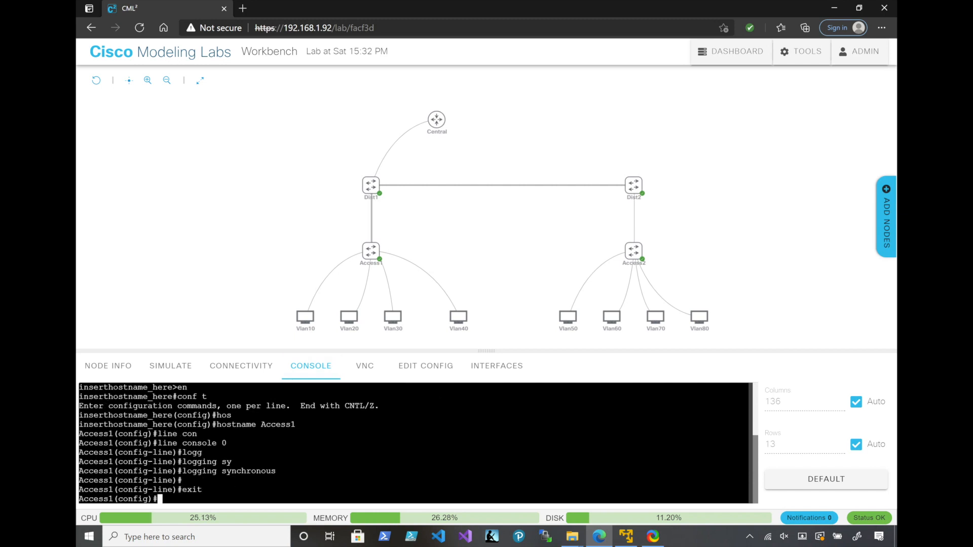
pyautogui.press('Tab')
pyautogui.write('gi')
pyautogui.press('Tab')
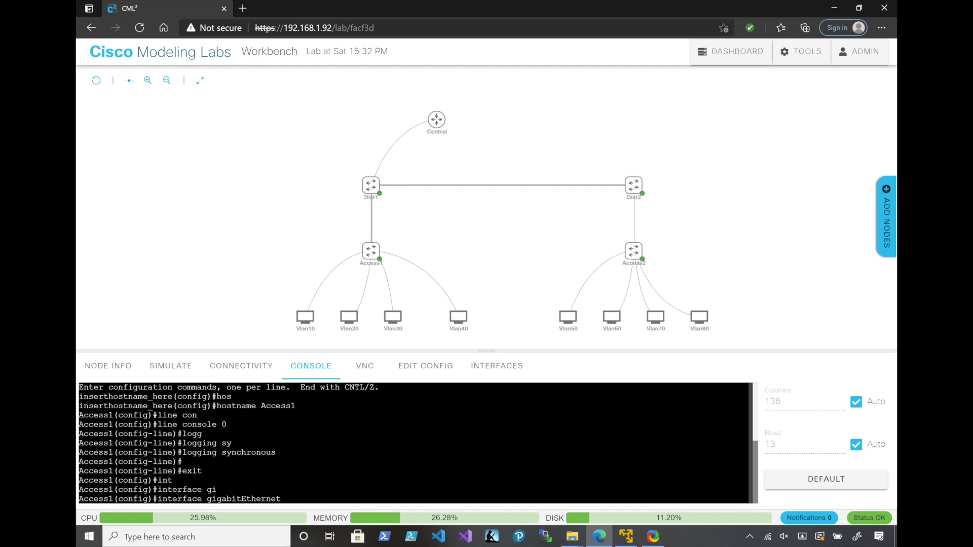
pyautogui.write('1/1-3, gi')
pyautogui.press('Tab')
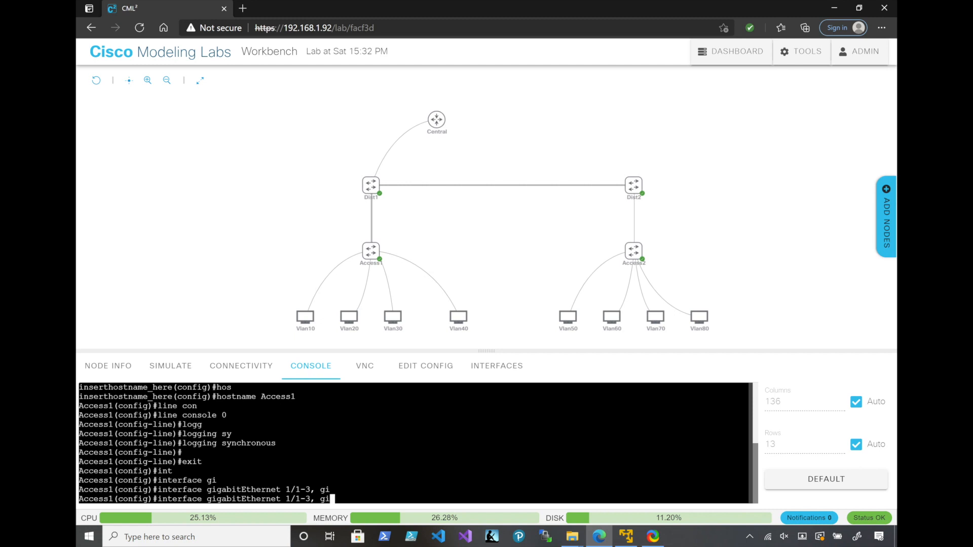
# Turn the interface command into a range of gigabitEthernet 1/1-3 and gigabitEthernet 0/0, and run it on Access1
pyautogui.press('Left')
pyautogui.press('Left')
pyautogui.press('Left')
pyautogui.press('Left')
pyautogui.press('Left')
pyautogui.press('Left')
pyautogui.press('Left')
pyautogui.press('Left')
pyautogui.press('Left')
pyautogui.press('Left')
pyautogui.press('Left')
pyautogui.press('Left')
pyautogui.press('Left')
pyautogui.press('Left')
pyautogui.press('Left')
pyautogui.press('Left')
pyautogui.press('Left')
pyautogui.press('Left')
pyautogui.press('Left')
pyautogui.press('Left')
pyautogui.press('Left')
pyautogui.press('Left')
pyautogui.write('range')
pyautogui.press('Right')
pyautogui.press('Right')
pyautogui.press('Right')
pyautogui.press('Right')
pyautogui.press('Right')
pyautogui.press('Right')
pyautogui.press('Right')
pyautogui.press('Right')
pyautogui.press('Right')
pyautogui.press('Right')
pyautogui.press('Right')
pyautogui.press('Right')
pyautogui.press('Right')
pyautogui.press('Right')
pyautogui.press('Right')
pyautogui.press('Right')
pyautogui.press('Right')
pyautogui.press('Right')
pyautogui.press('Right')
pyautogui.press('Right')
pyautogui.press('Right')
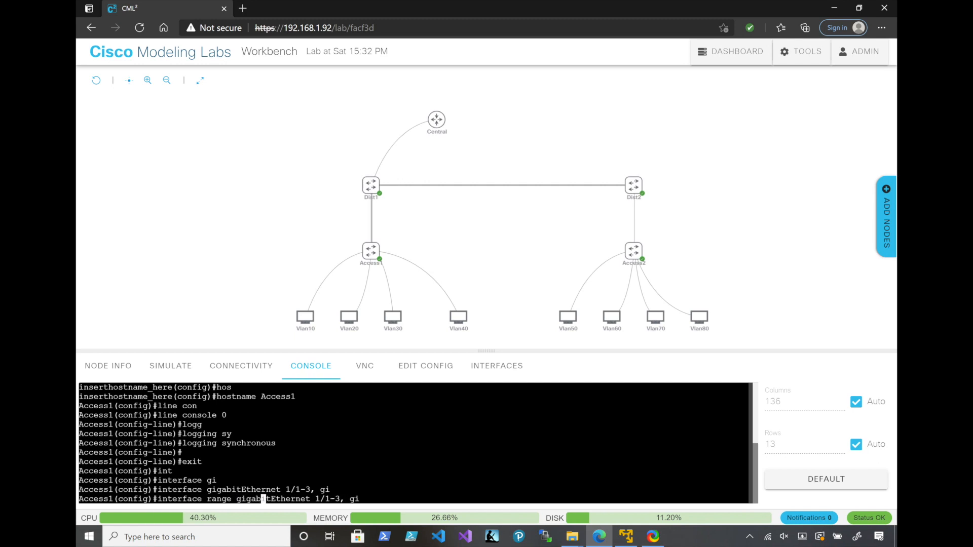
pyautogui.write('g')
pyautogui.press('Tab')
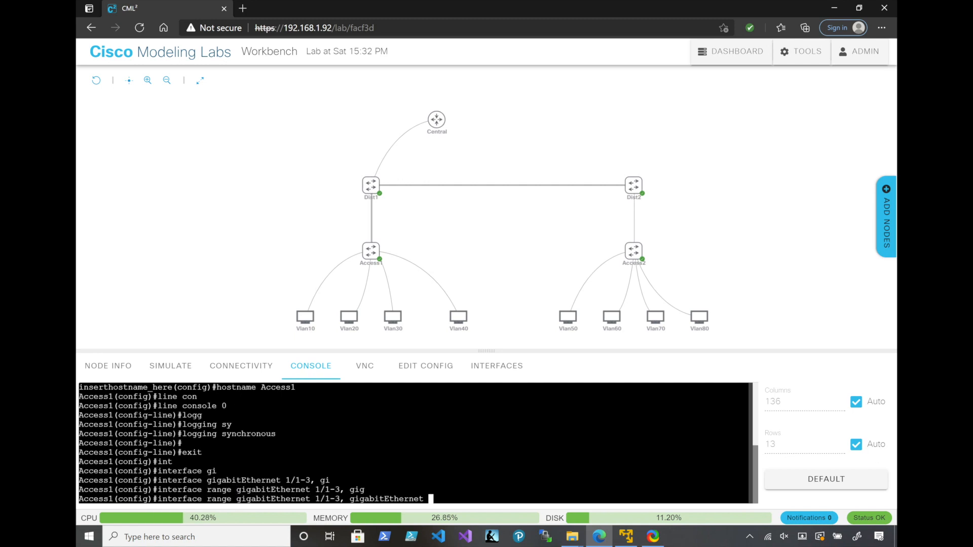
pyautogui.write('0/0')
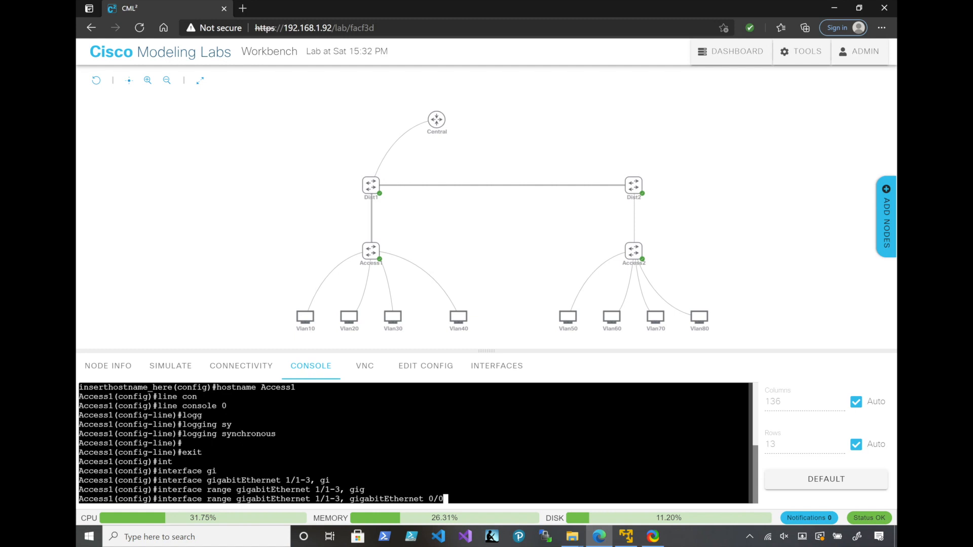
pyautogui.press('Return')
# Set the trunk encapsulation of the selected Access1 interface range to dot1q
pyautogui.write('switchport en')
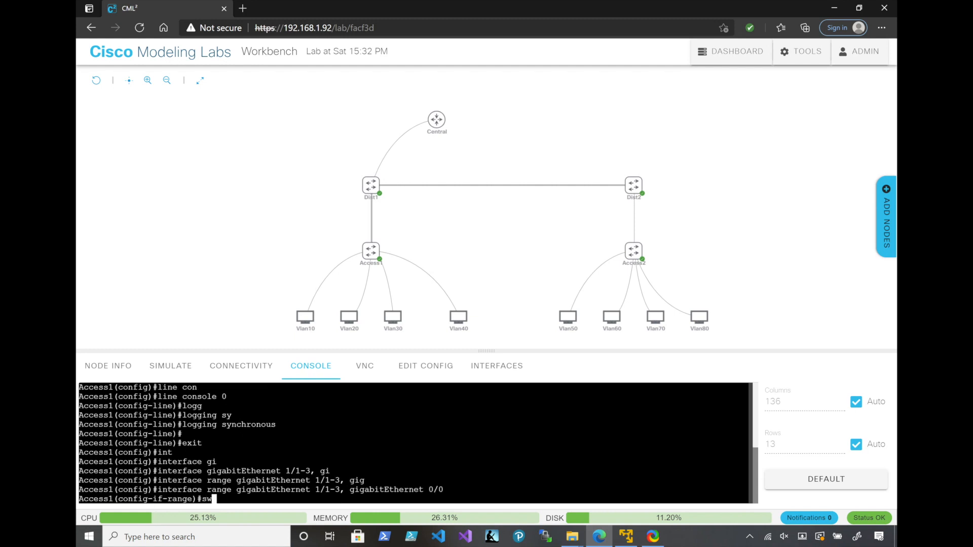
pyautogui.press('Tab')
pyautogui.write('en')
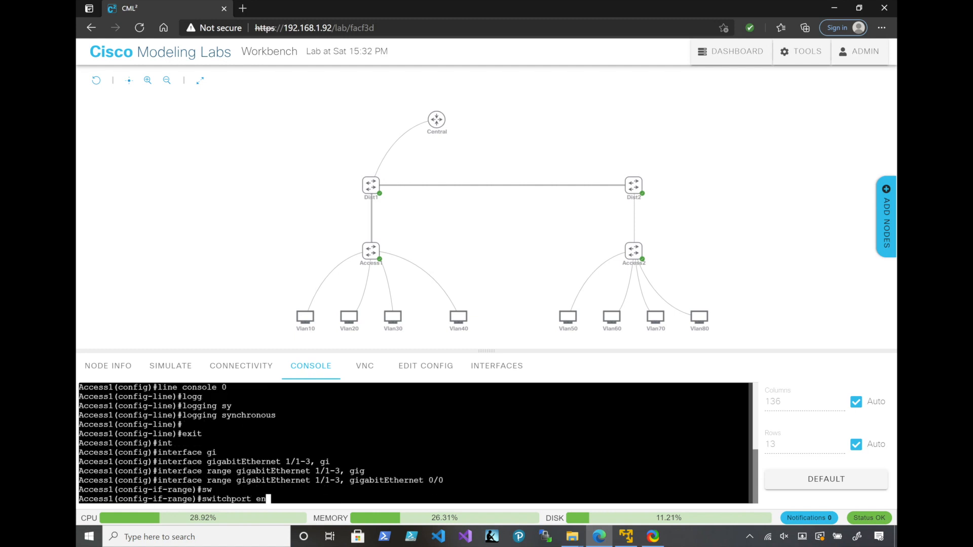
pyautogui.press('Tab')
pyautogui.press('BackSpace')
pyautogui.press('BackSpace')
pyautogui.write('tr')
pyautogui.press('Tab')
pyautogui.write('en')
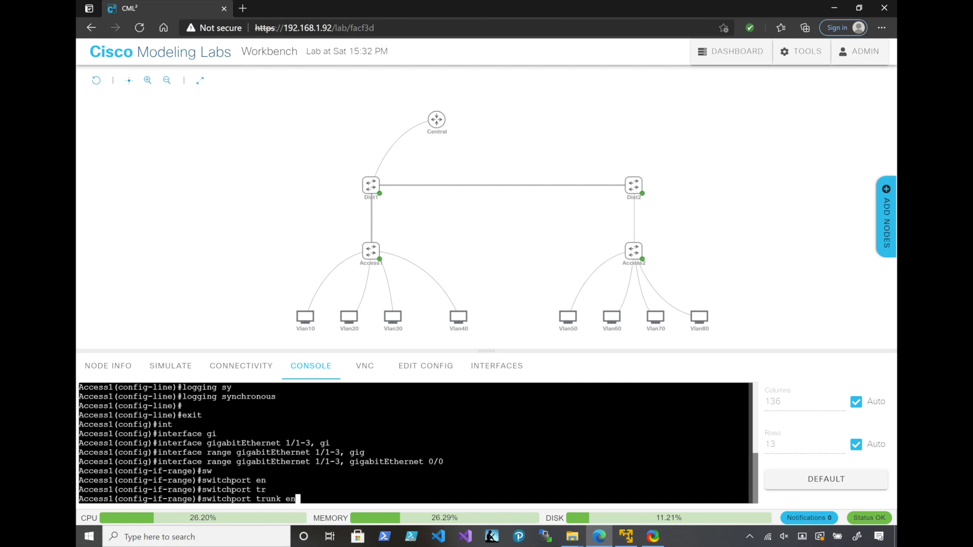
pyautogui.press('Tab')
pyautogui.write('do')
pyautogui.press('Tab')
pyautogui.press('Return')
# Set the switchport mode of the selected Access1 interface range to trunk
pyautogui.write('swit')
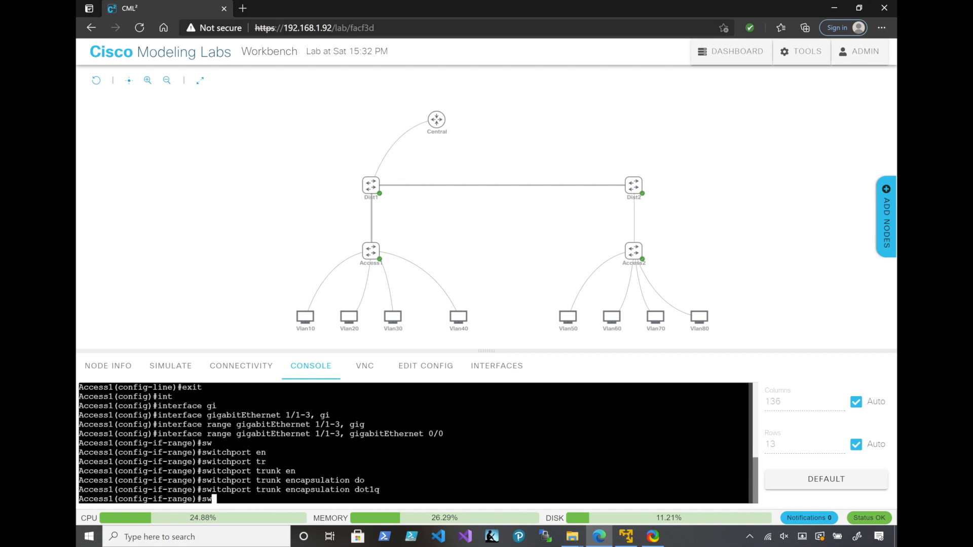
pyautogui.press('Tab')
pyautogui.write('mo')
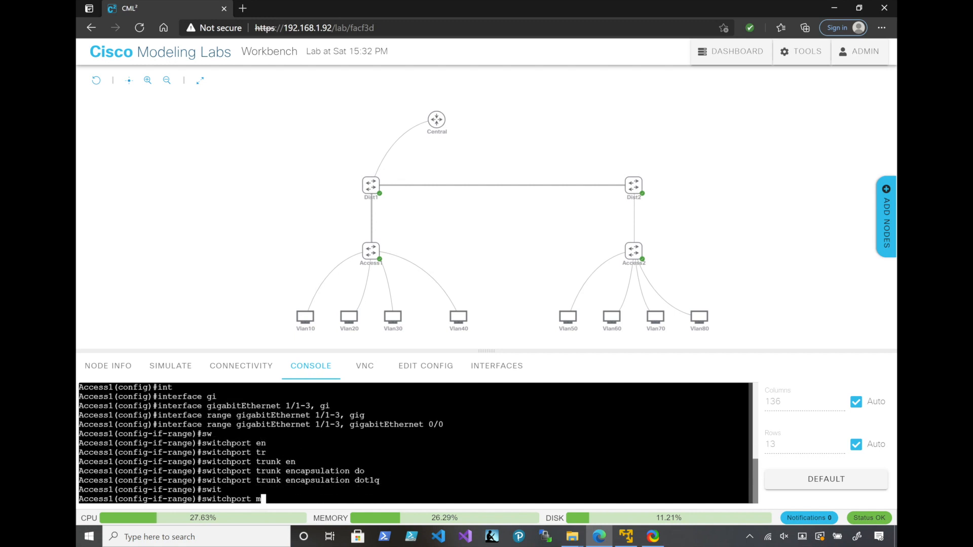
pyautogui.press('Tab')
pyautogui.write('trt')
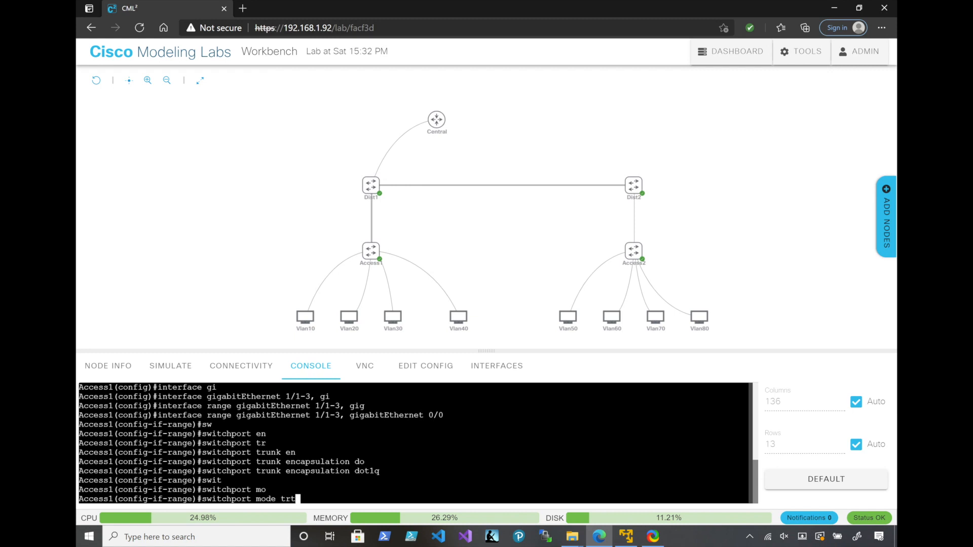
pyautogui.press('Tab')
pyautogui.press('BackSpace')
pyautogui.press('Tab')
pyautogui.press('Return')
# Assign the selected Access1 interface range to channel-group 10 in passive mode
pyautogui.write('chann')
pyautogui.press('Tab')
pyautogui.write('g')
pyautogui.press('Tab')
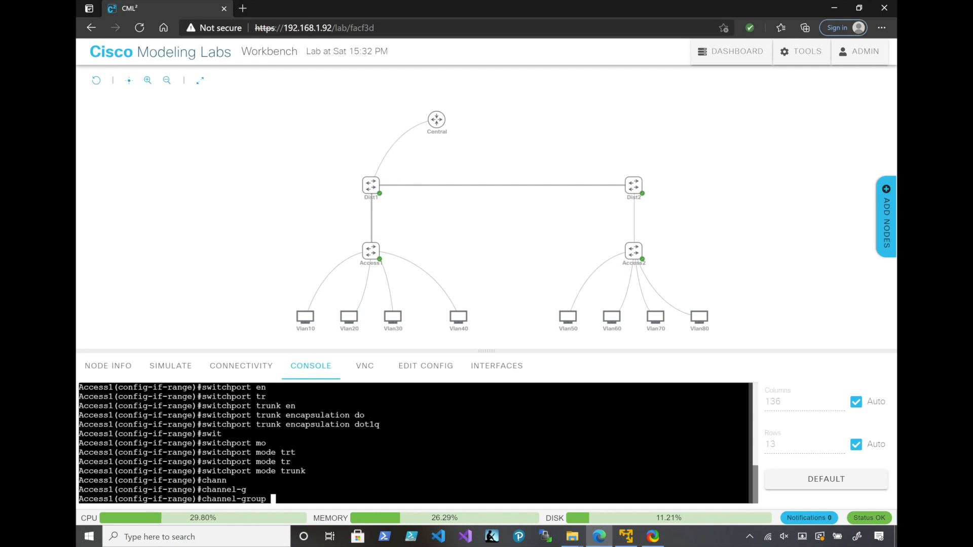
pyautogui.write('10 mo')
pyautogui.press('Tab')
pyautogui.write('pas')
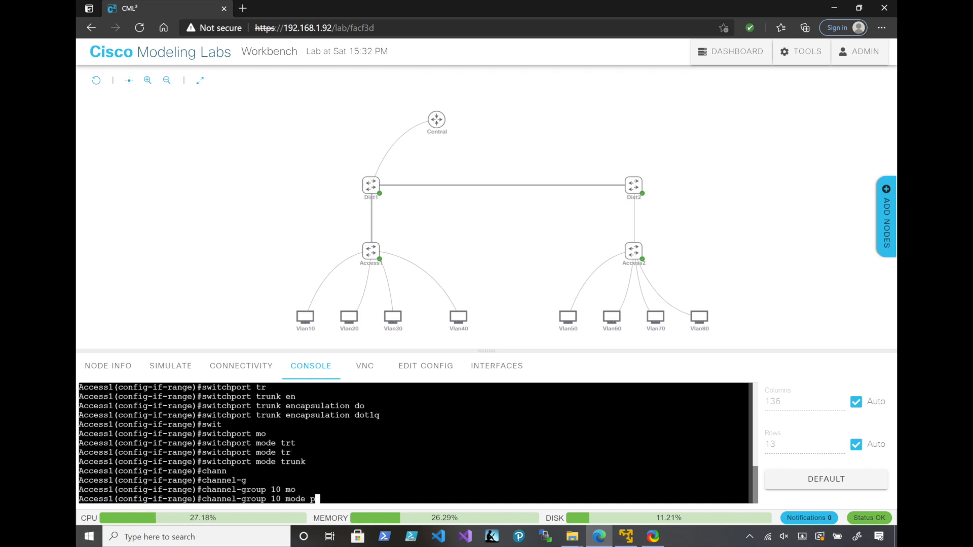
pyautogui.write('si')
pyautogui.press('Tab')
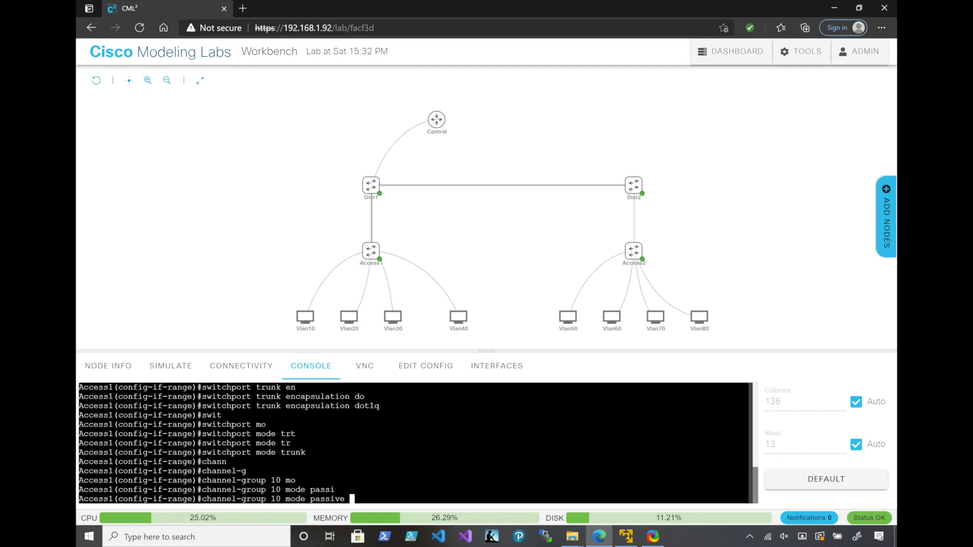
pyautogui.press('Return')
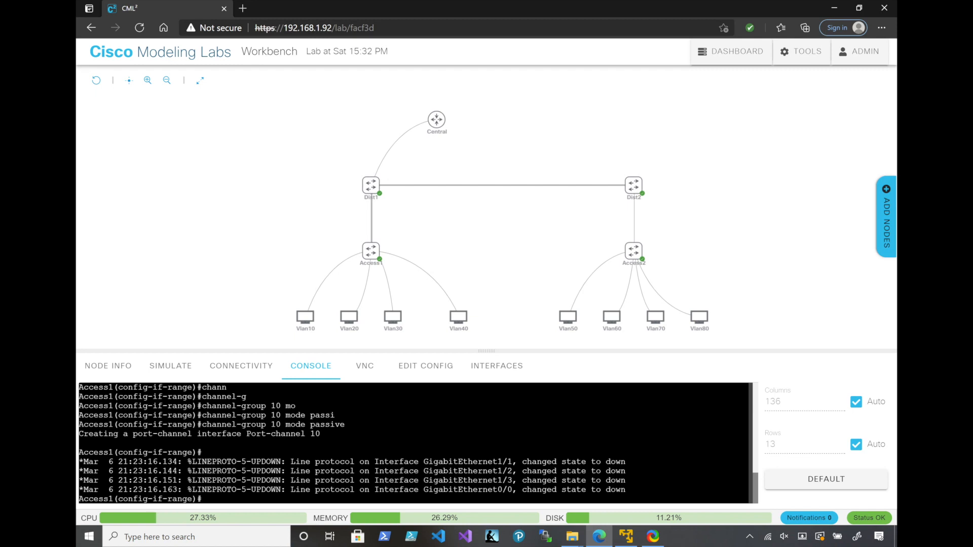
# Open the console of the Dist1 switch and enter global configuration mode
pyautogui.click(371, 186)
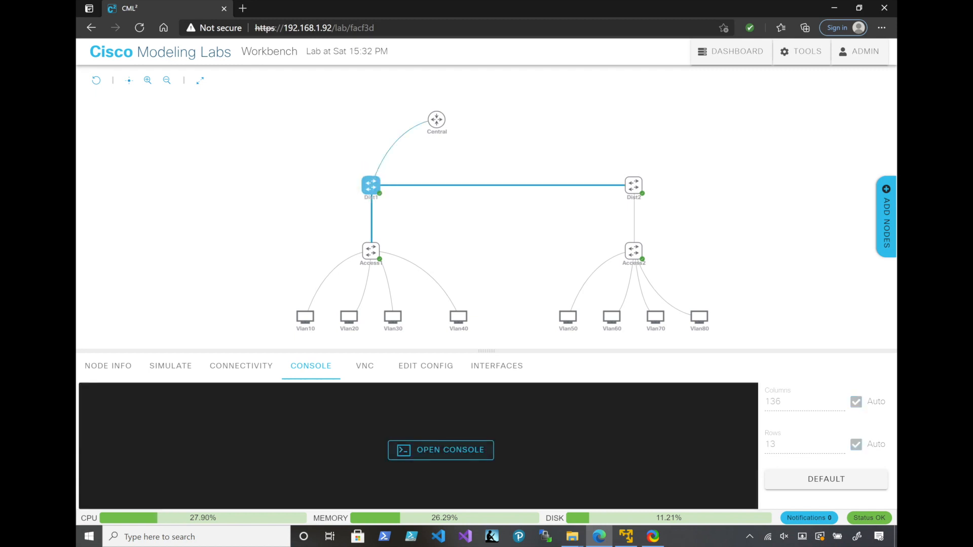
pyautogui.click(441, 450)
pyautogui.press('Return')
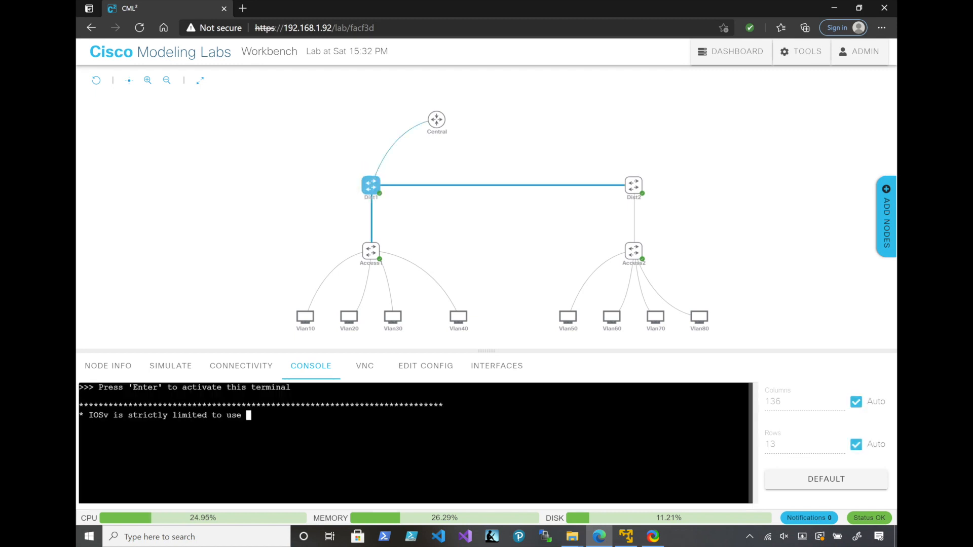
pyautogui.write('en')
pyautogui.press('Return')
pyautogui.write('conf t')
pyautogui.press('Return')
# Set the switch's hostname to Dist1
pyautogui.write('hos')
pyautogui.press('Tab')
pyautogui.write('Dist1')
pyautogui.press('Return')
# Enable synchronous logging on line console 0 of Dist1
pyautogui.write('line')
pyautogui.press('Tab')
pyautogui.write('con')
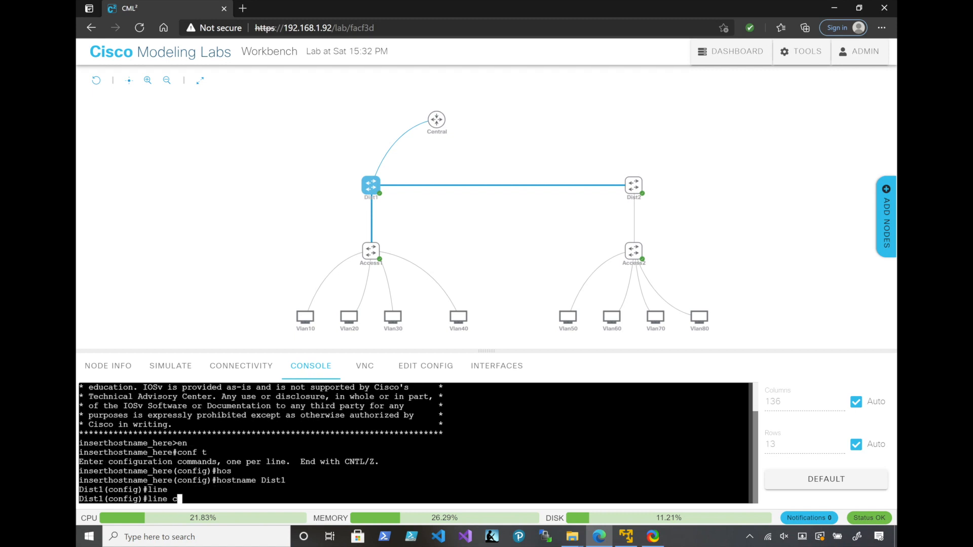
pyautogui.press('Tab')
pyautogui.write('0')
pyautogui.press('Return')
pyautogui.write('logg')
pyautogui.press('Tab')
pyautogui.write('smy')
pyautogui.press('Tab')
pyautogui.press('BackSpace')
pyautogui.press('BackSpace')
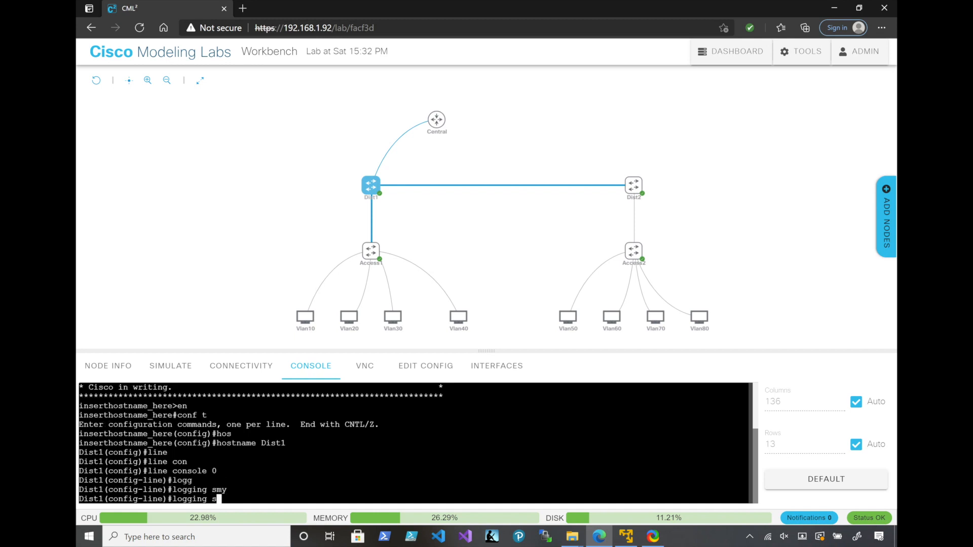
pyautogui.press('Tab')
pyautogui.press('Return')
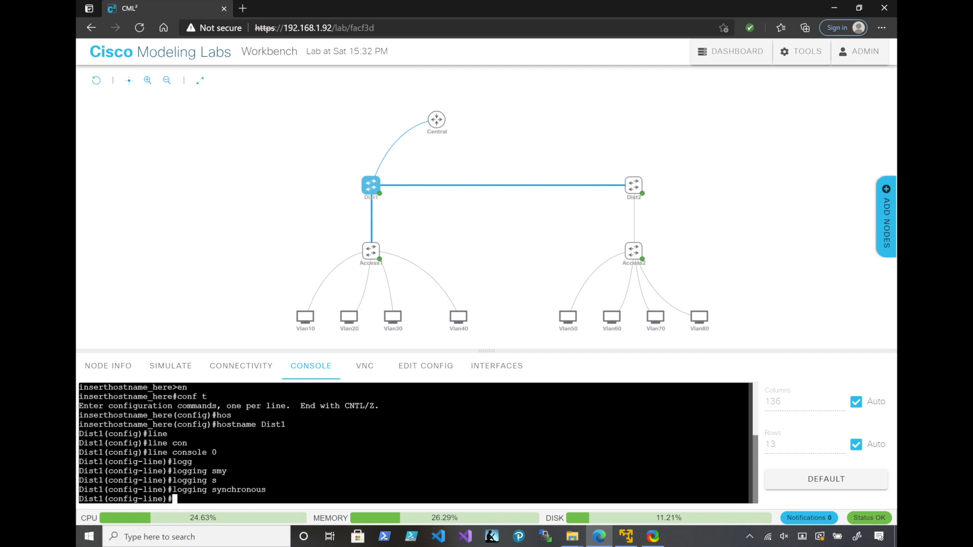
# Exit the console line configuration on Dist1 and compose an interface range command for gigabitEthernet 0/0-3
pyautogui.write('exit')
pyautogui.press('Return')
pyautogui.write('int')
pyautogui.press('Tab')
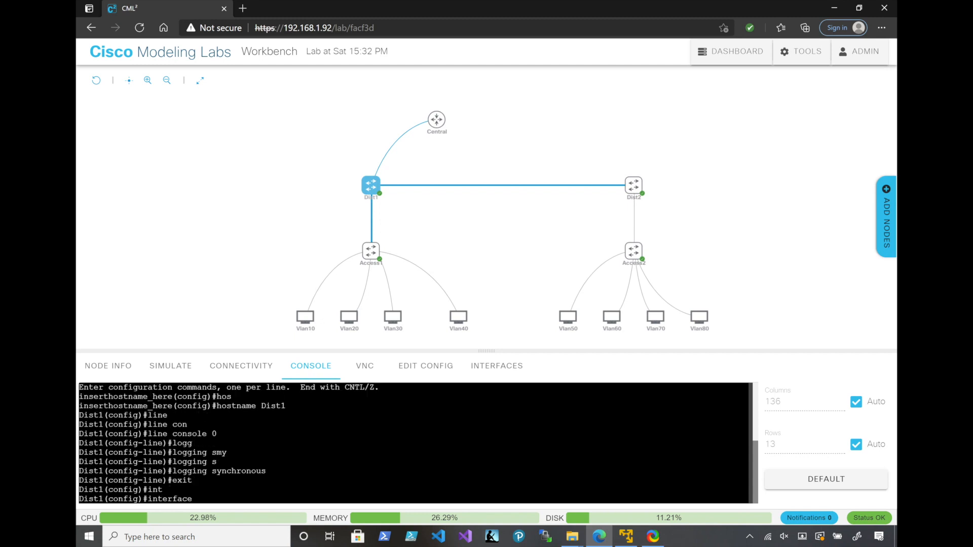
pyautogui.write('r')
pyautogui.press('Tab')
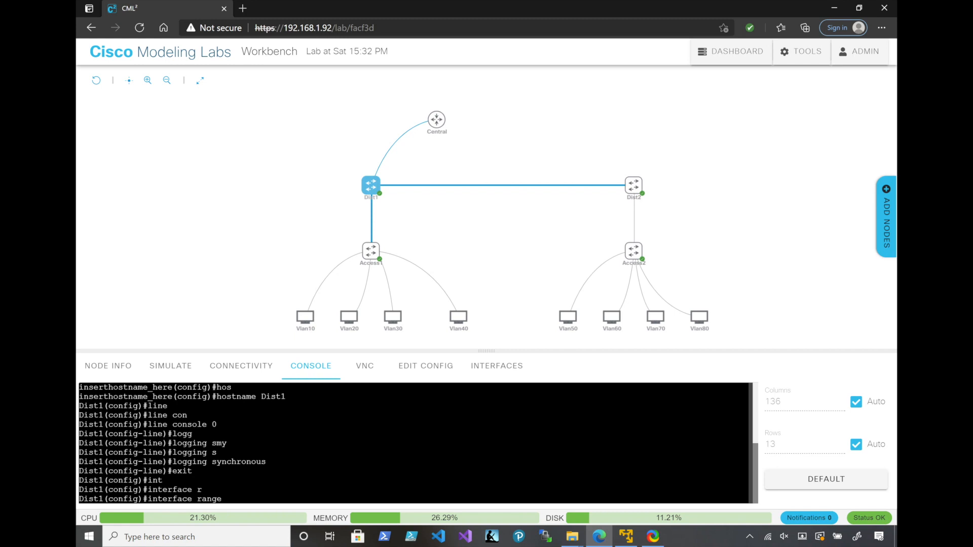
pyautogui.write('gi')
pyautogui.press('Tab')
pyautogui.write('0/0-3')
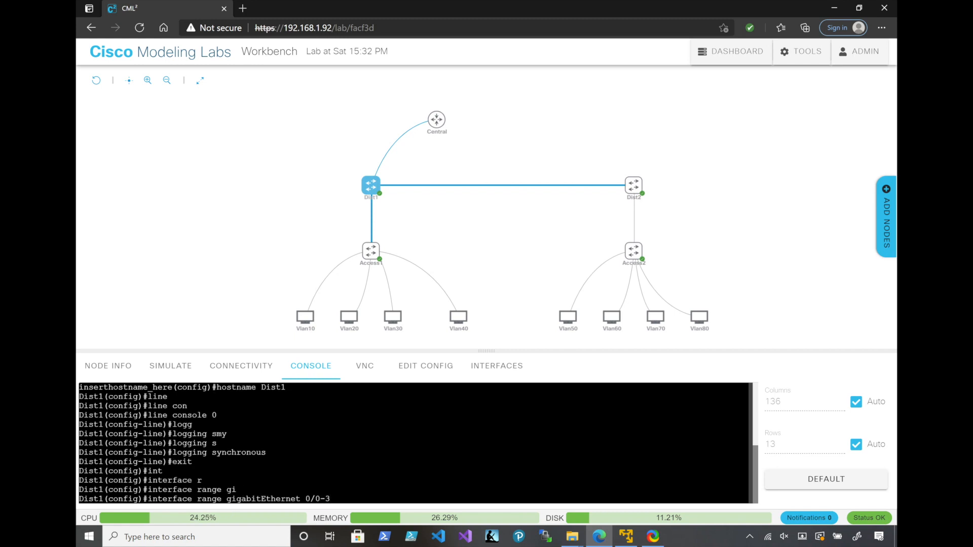
# Check the interfaces linking Dist1 to Access1 in the connectivity view, and return to the Dist1 console
pyautogui.click(242, 366)
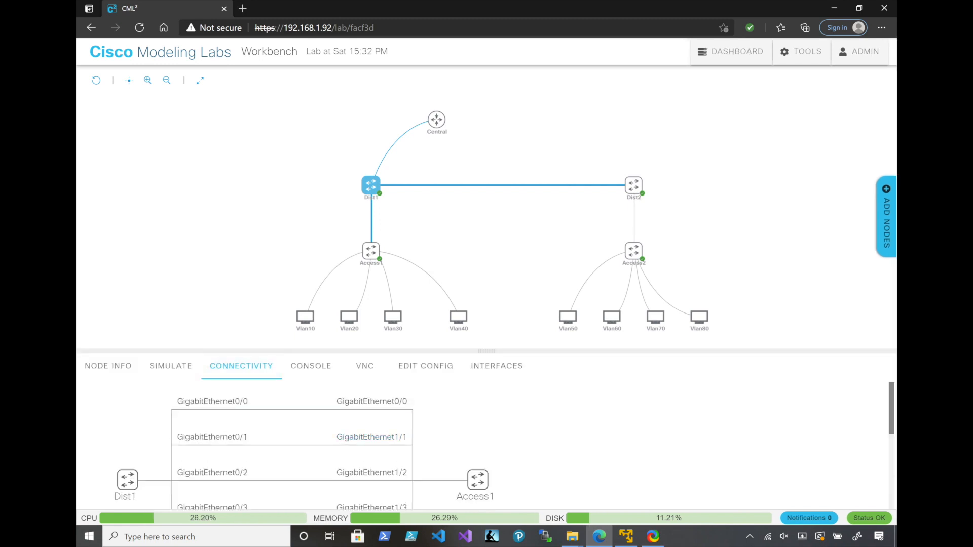
pyautogui.moveTo(407, 401); pyautogui.dragTo(349, 401)
pyautogui.moveTo(248, 401); pyautogui.dragTo(183, 402)
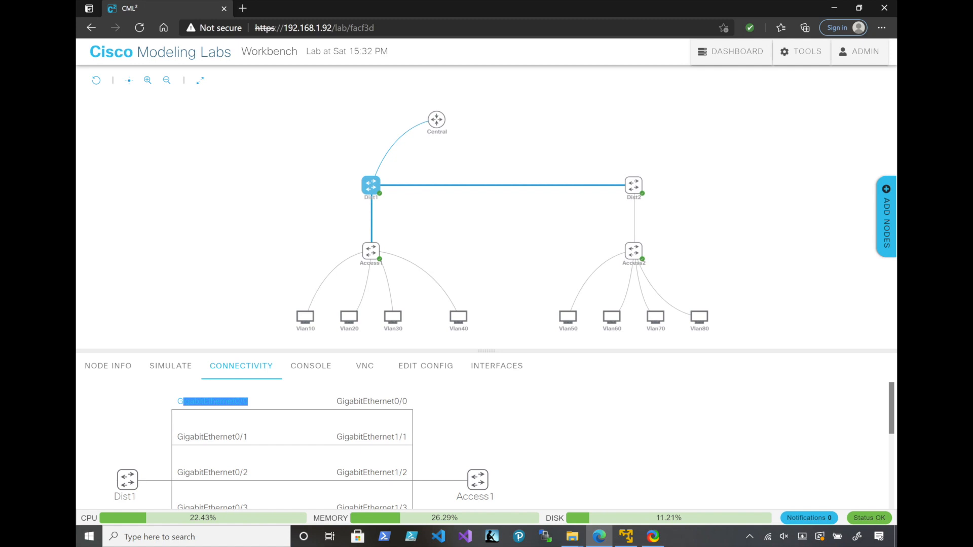
pyautogui.moveTo(183, 401); pyautogui.dragTo(176, 401)
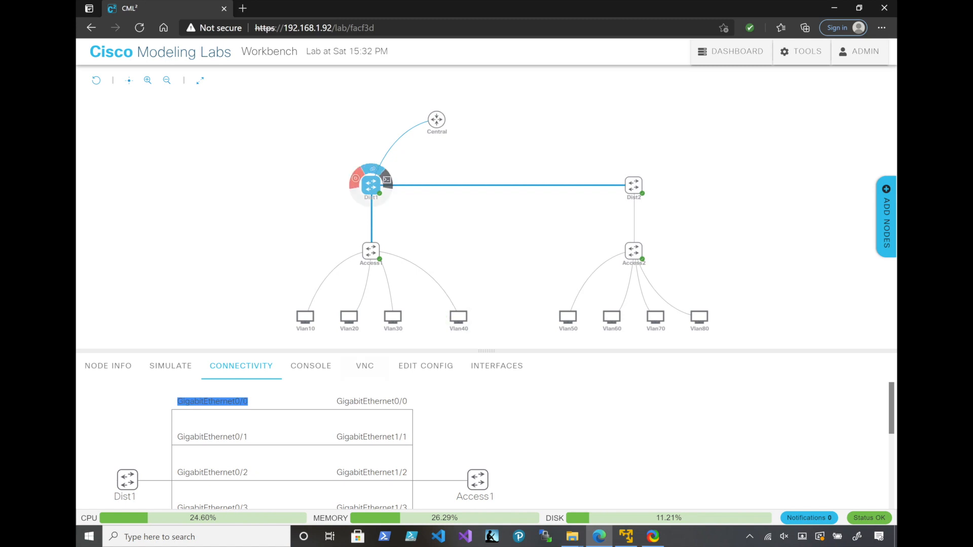
pyautogui.click(386, 180)
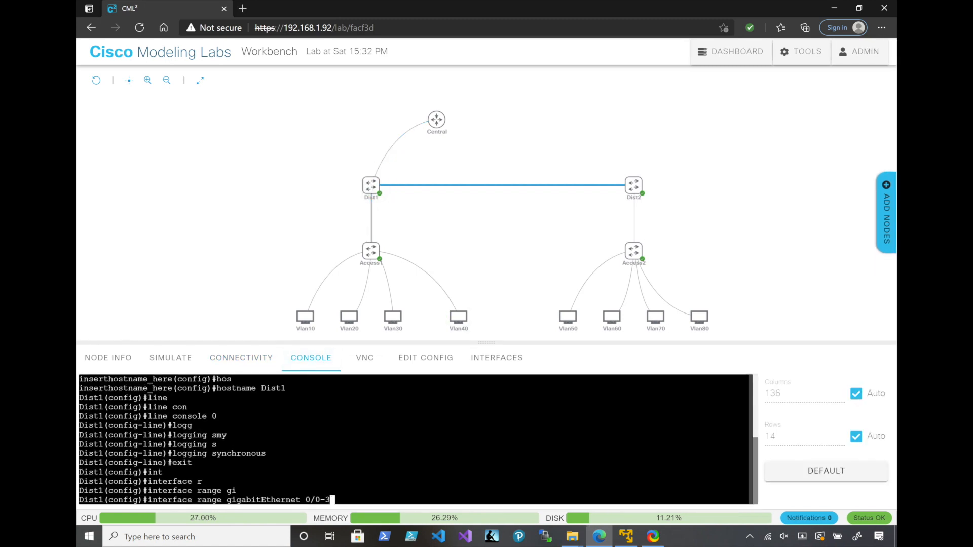
# Enter the gigabitEthernet 0/0-3 range configuration on Dist1 and set its trunk encapsulation to dot1q
pyautogui.press('Return')
pyautogui.write('st1(config-if-range)#s')
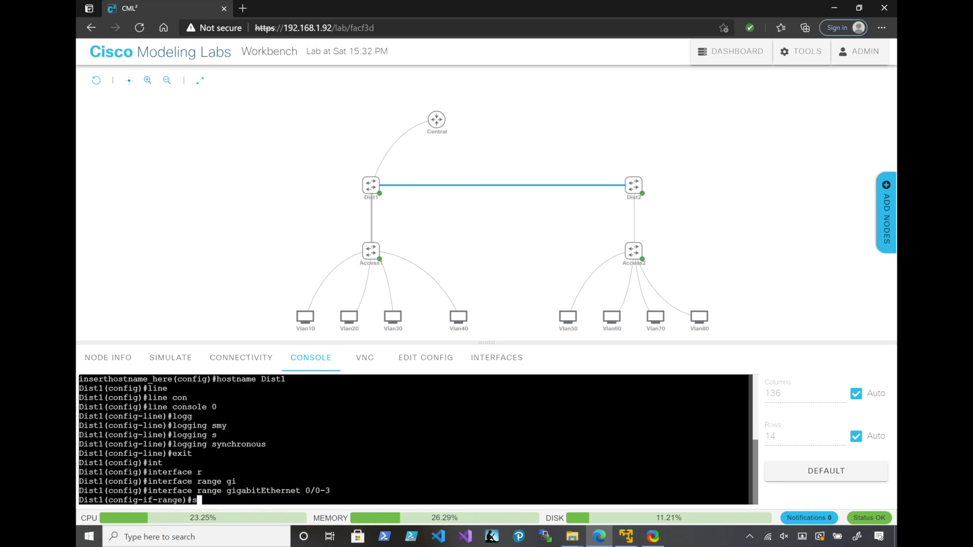
pyautogui.press('BackSpace')
pyautogui.write('no')
pyautogui.press('BackSpace')
pyautogui.press('BackSpace')
pyautogui.write('sw')
pyautogui.press('Return')
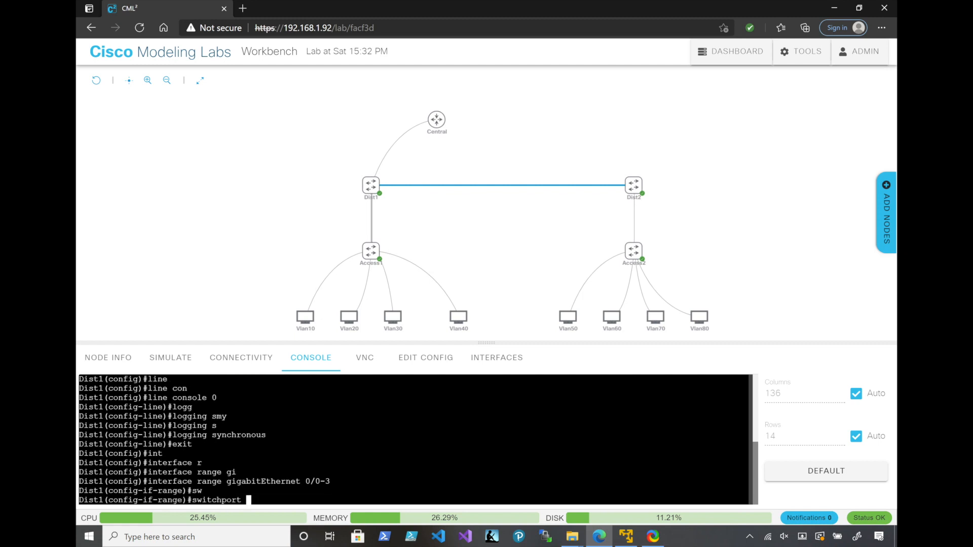
pyautogui.write('tr')
pyautogui.press('Tab')
pyautogui.write('en')
pyautogui.press('Tab')
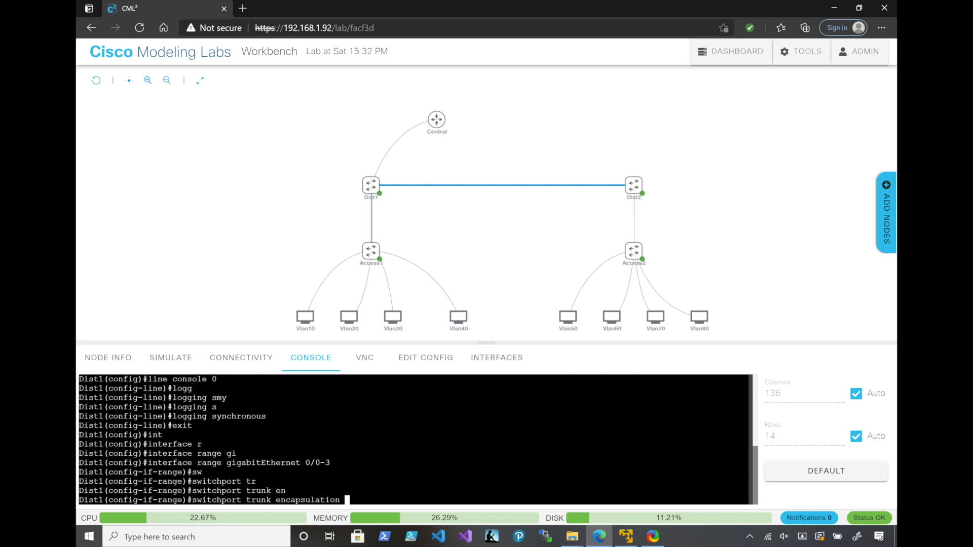
pyautogui.write('dot1q')
pyautogui.press('Tab')
pyautogui.press('Return')
# Set the switchport mode of the gigabitEthernet 0/0-3 range on Dist1 to trunk
pyautogui.write('switchport mo')
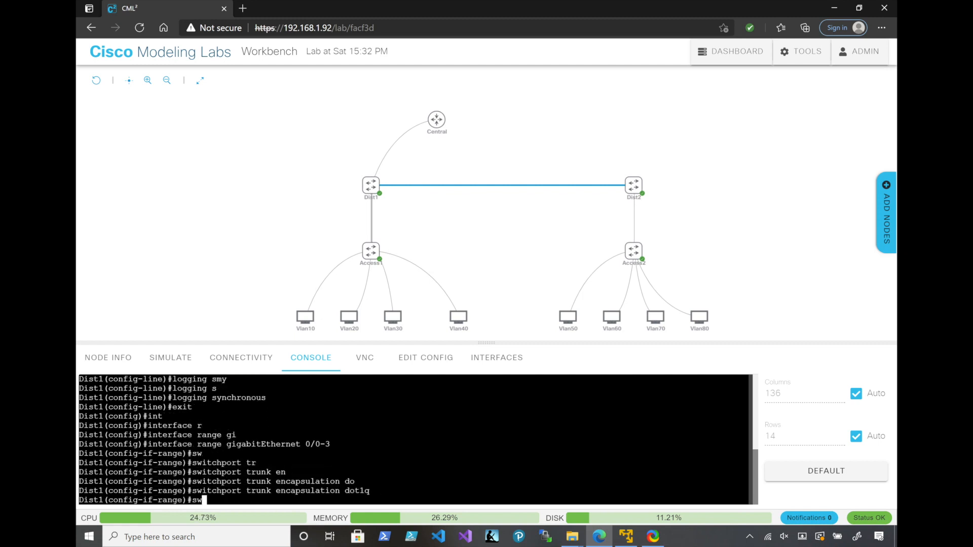
pyautogui.press('Tab')
pyautogui.write('mo')
pyautogui.press('Tab')
pyautogui.write('tr')
pyautogui.press('Tab')
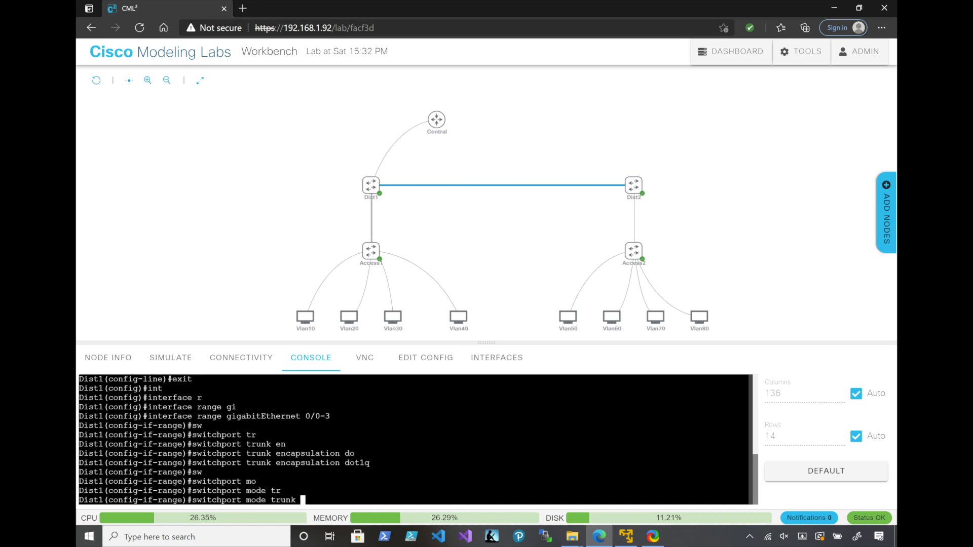
pyautogui.press('Return')
# Assign the Dist1 interface range to channel-group 10 in active mode and exit the range configuration
pyautogui.write('channel-')
pyautogui.press('Tab')
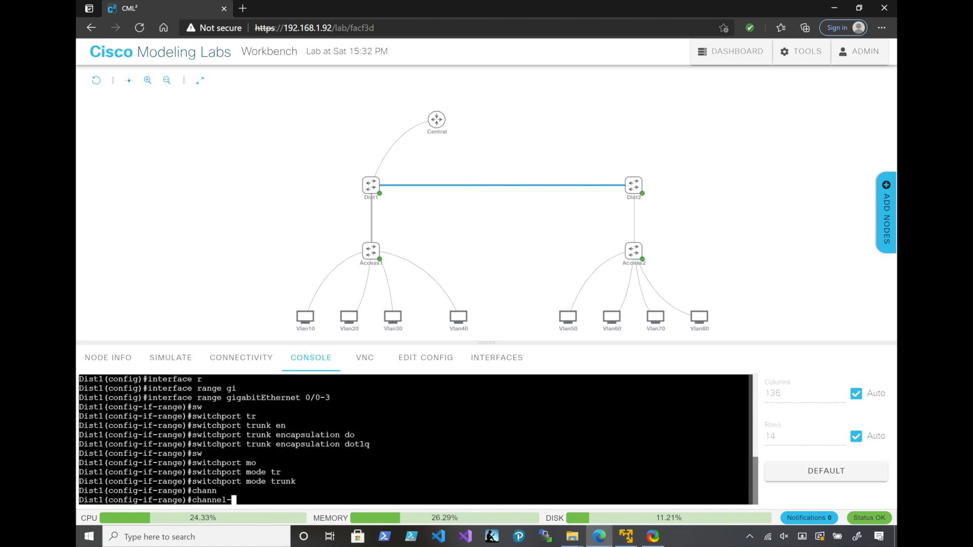
pyautogui.write('g')
pyautogui.press('Tab')
pyautogui.write('10 mo')
pyautogui.press('Tab')
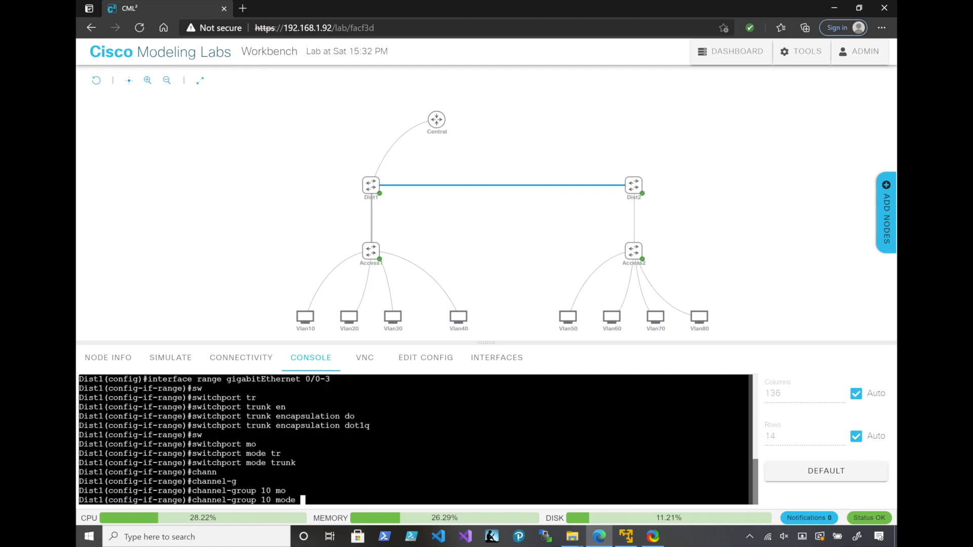
pyautogui.write('ac')
pyautogui.press('Tab')
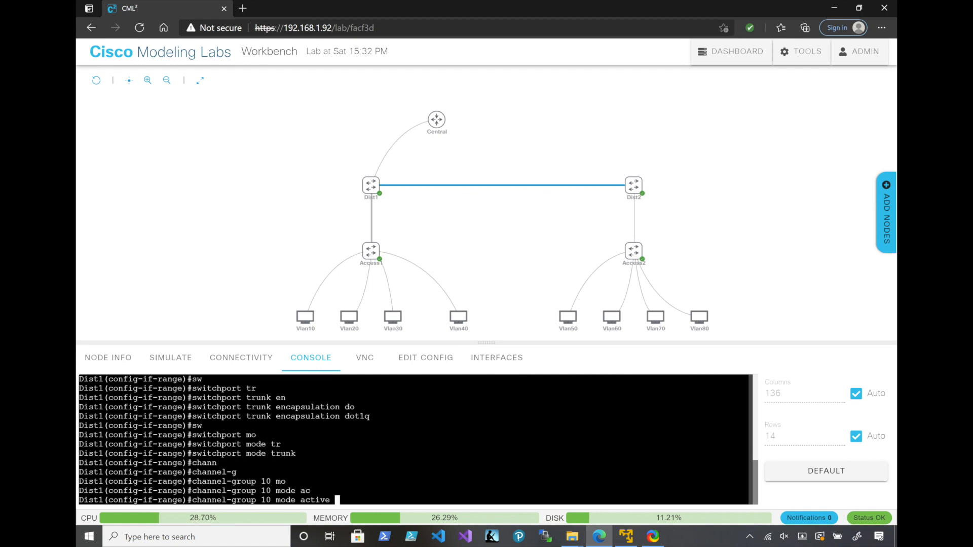
pyautogui.press('Return')
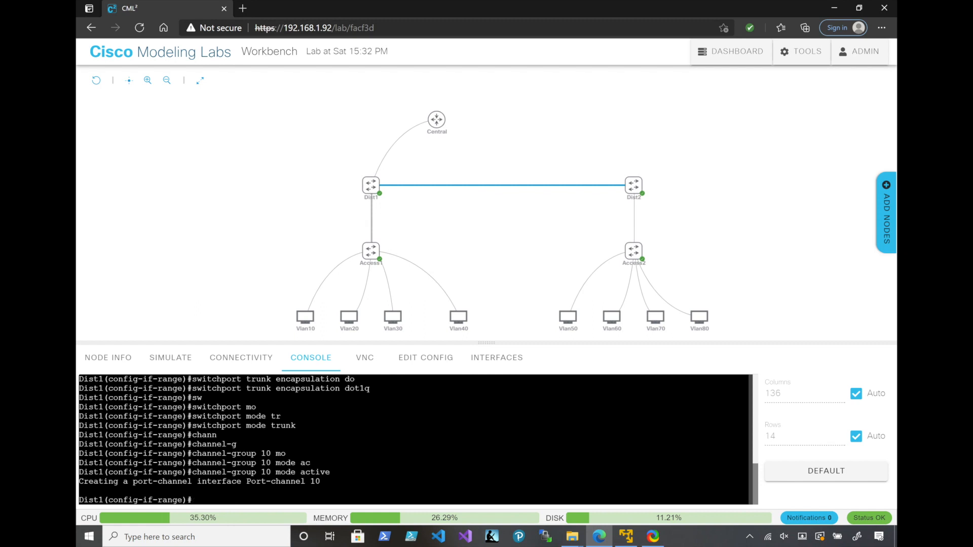
pyautogui.write('exi')
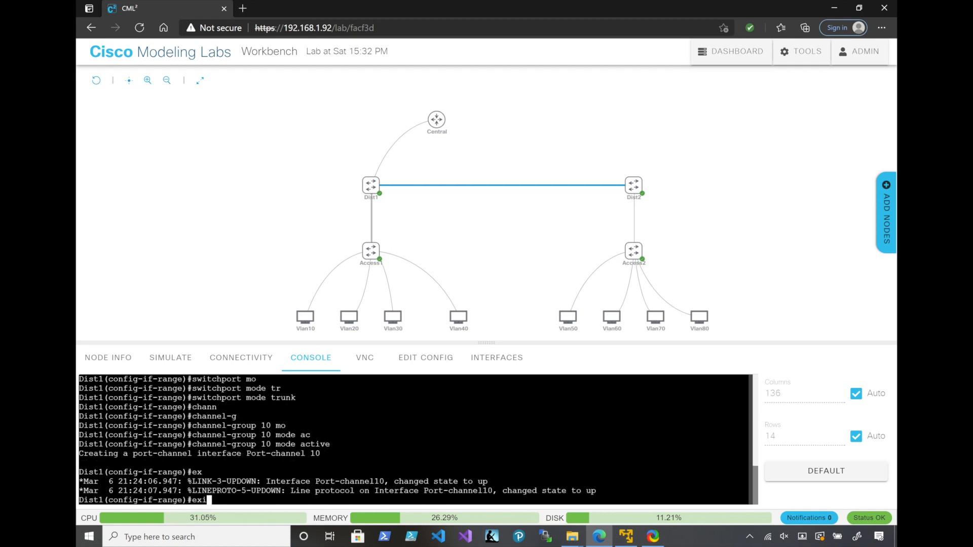
pyautogui.write('t')
pyautogui.press('Return')
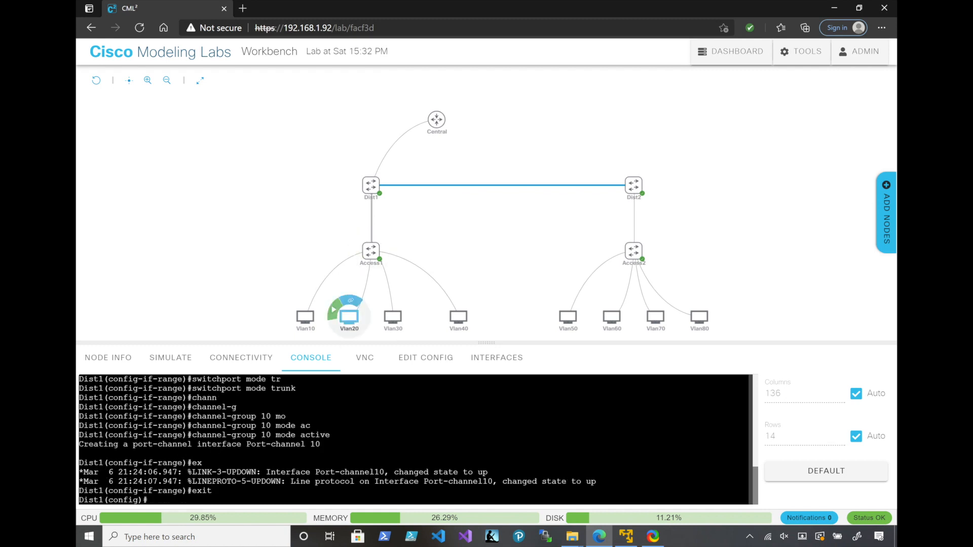
# Switch to the Access1 console and exit its interface range configuration to global configuration mode
pyautogui.moveTo(371, 251)
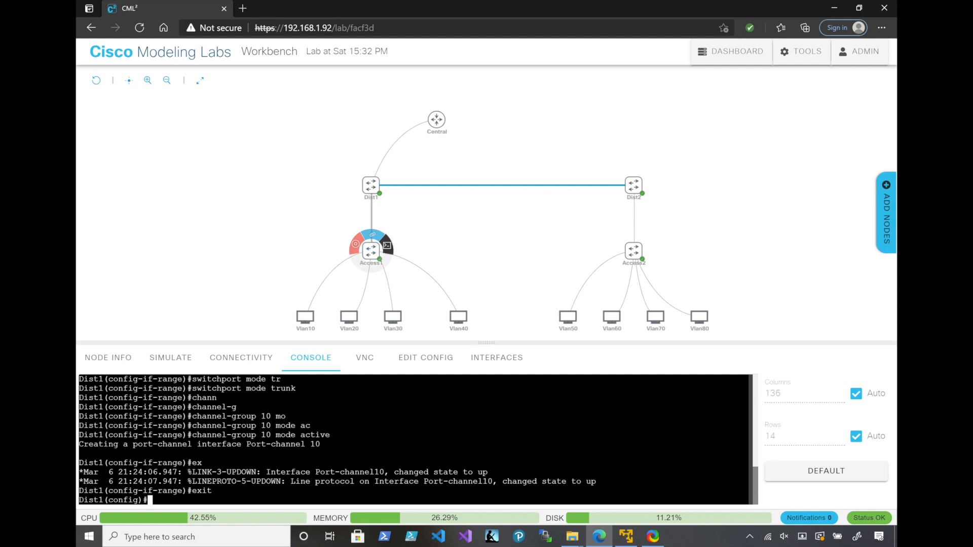
pyautogui.click(371, 250)
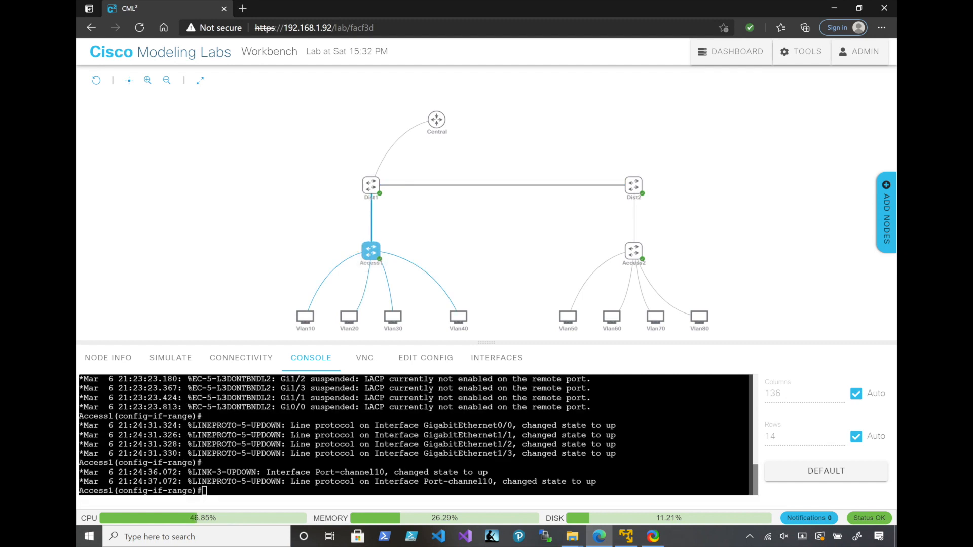
pyautogui.write('exit')
pyautogui.press('Return')
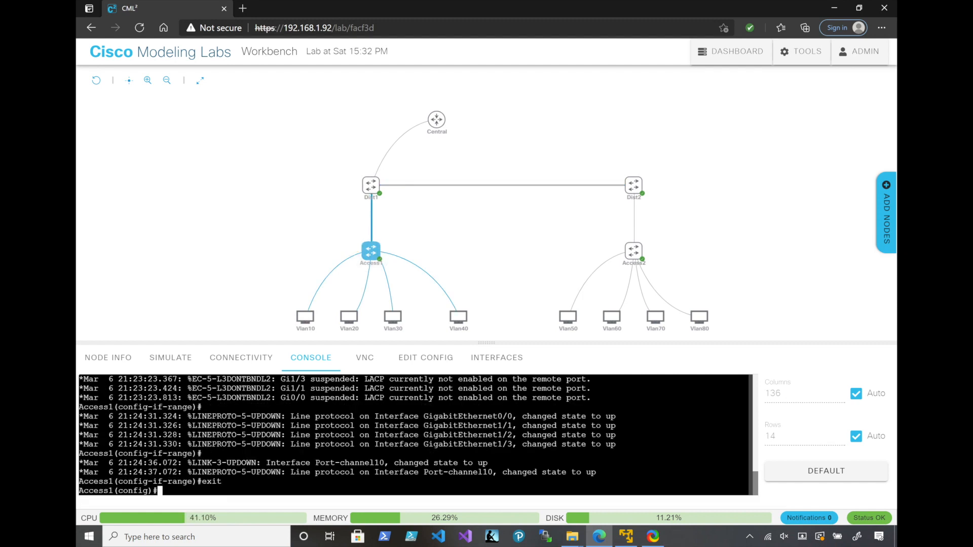
# Display the EtherChannel summary on Access1 from configuration mode and review the flags and the port-channel's member ports
pyautogui.write('do sohw')
pyautogui.press('BackSpace')
pyautogui.press('BackSpace')
pyautogui.press('BackSpace')
pyautogui.press('BackSpace')
pyautogui.write('how etherchannel')
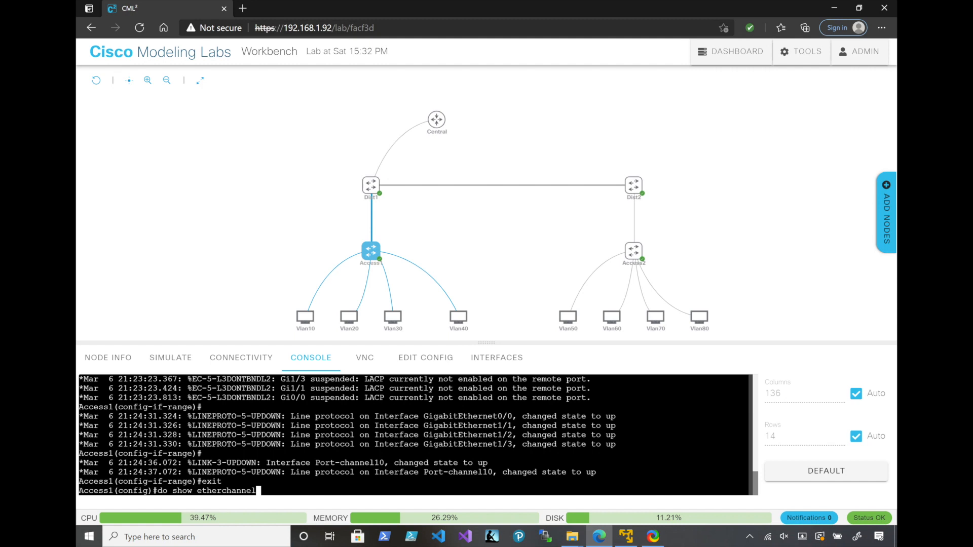
pyautogui.write(' summary')
pyautogui.press('Return')
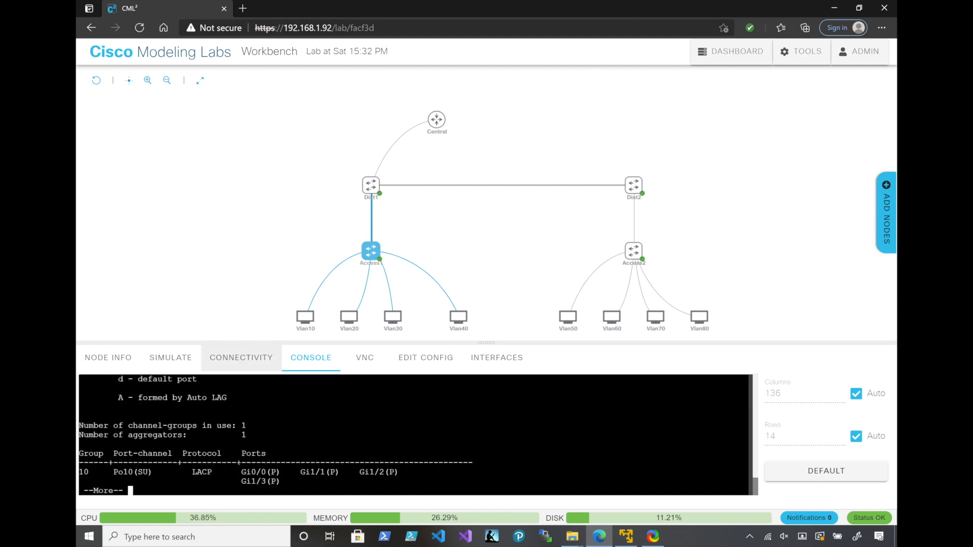
pyautogui.scroll(4, 413, 434)
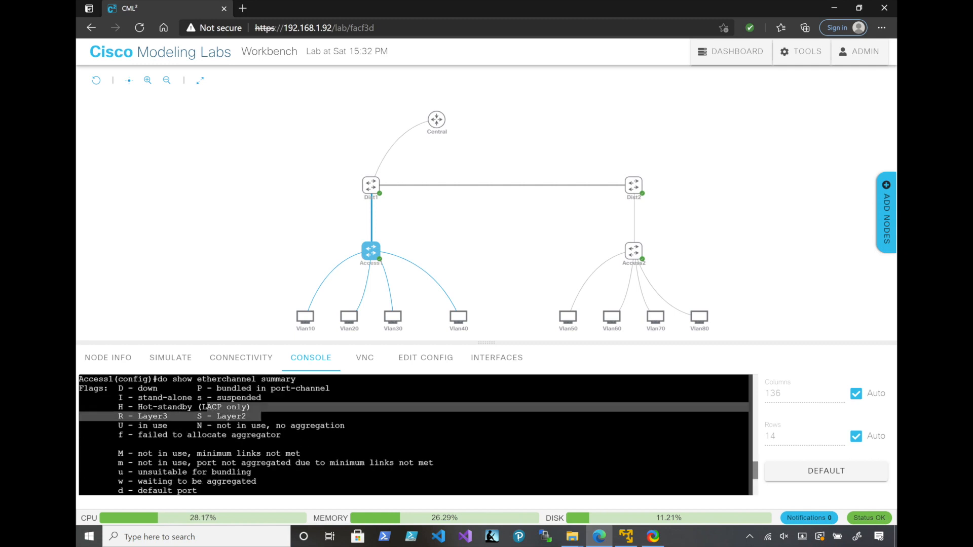
pyautogui.scroll(-4, 195, 406)
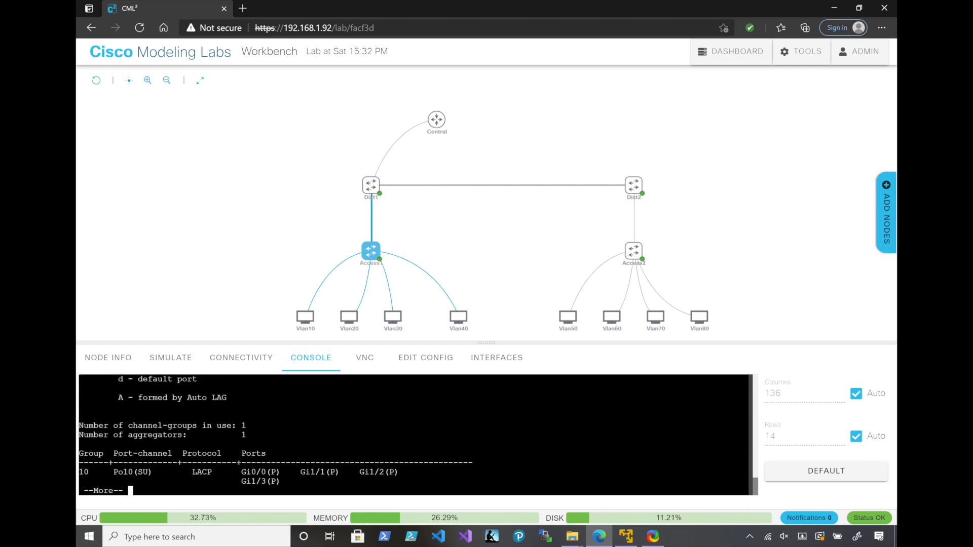
pyautogui.press('space')
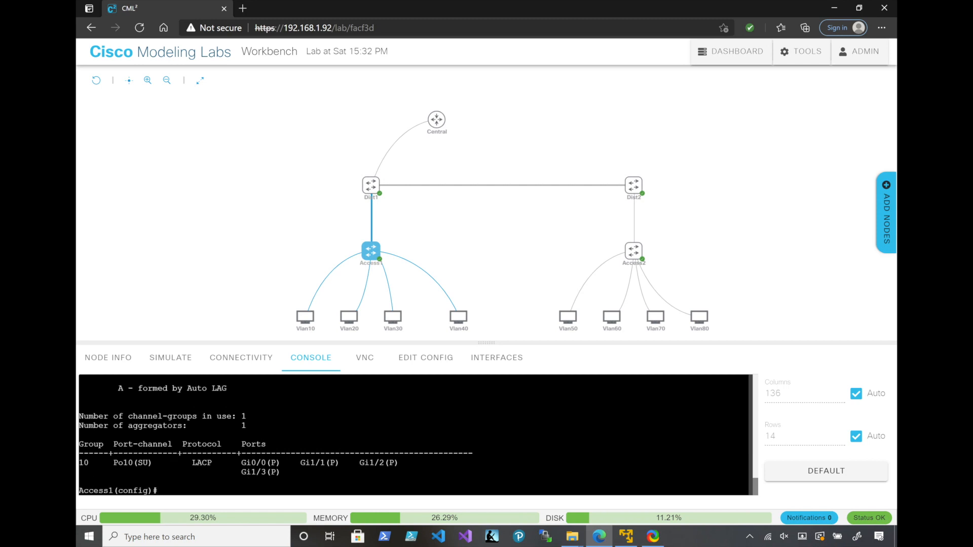
# Enter interface gigabitEthernet 0/1 on Access1 and set its switchport mode to access
pyautogui.write('int')
pyautogui.press('Tab')
pyautogui.write('gi')
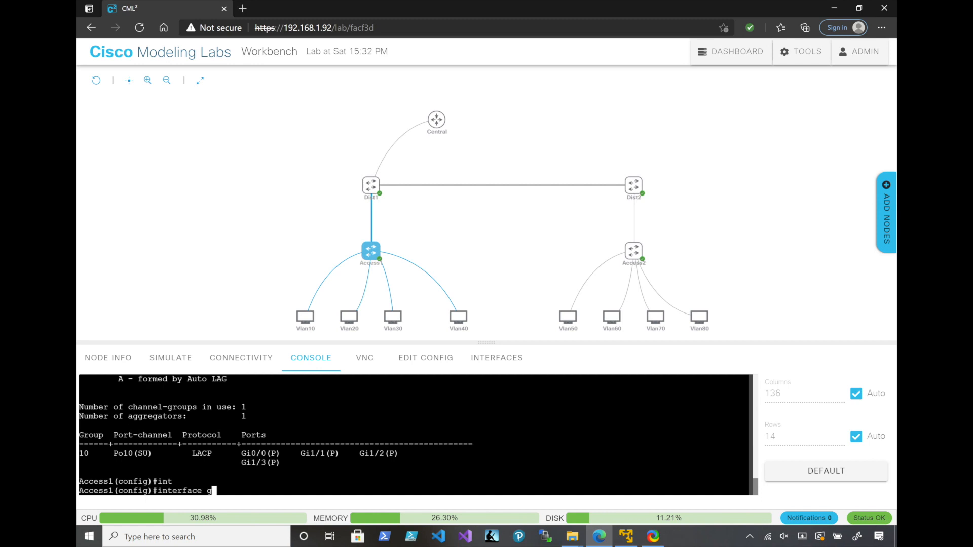
pyautogui.press('Tab')
pyautogui.write('0/1')
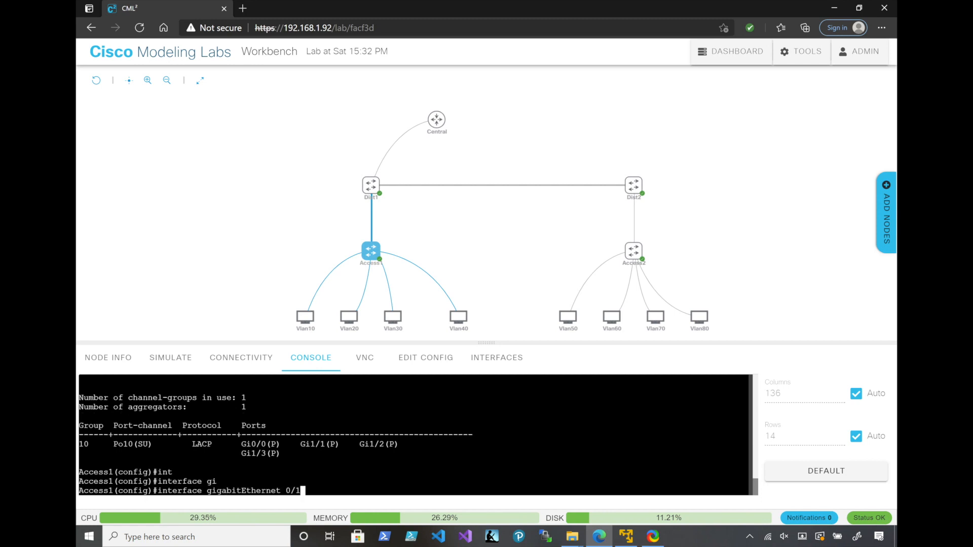
pyautogui.press('Return')
pyautogui.write('sw')
pyautogui.press('Tab')
pyautogui.write('mo')
pyautogui.press('Tab')
pyautogui.write('acc')
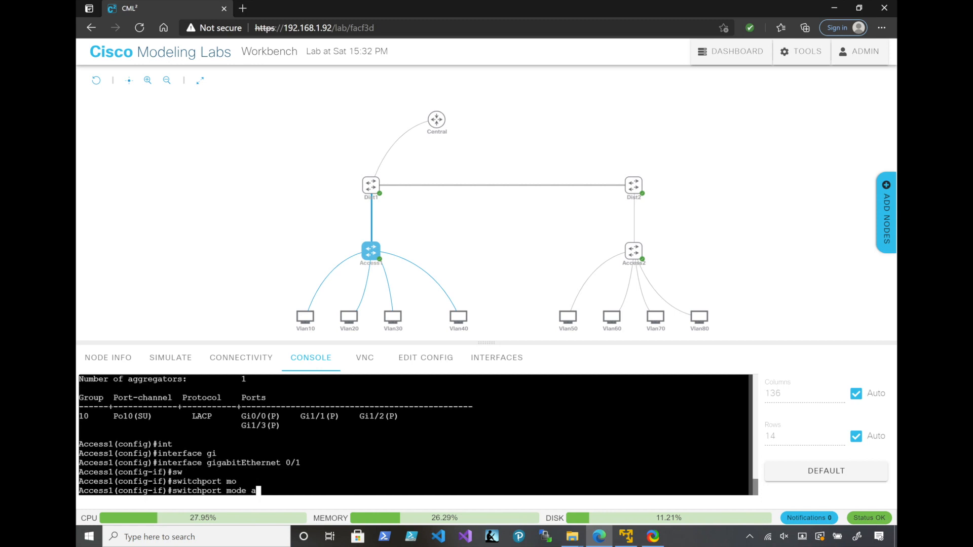
pyautogui.press('Tab')
pyautogui.press('Return')
# Assign gigabitEthernet 0/1 on Access1 to access VLAN 10
pyautogui.write('sw')
pyautogui.press('Tab')
pyautogui.write('ac')
pyautogui.press('Tab')
pyautogui.write('v')
pyautogui.press('Tab')
pyautogui.write('10')
pyautogui.press('Return')
# Enter interface gigabitEthernet 0/2 on Access1 and set its switchport mode to access
pyautogui.press('Up')
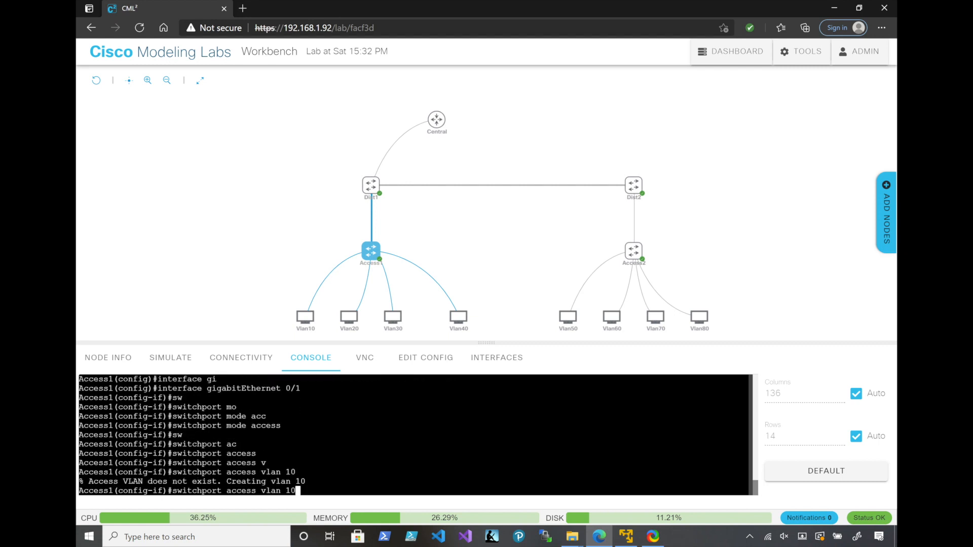
pyautogui.press('Up')
pyautogui.press('Up')
pyautogui.press('BackSpace')
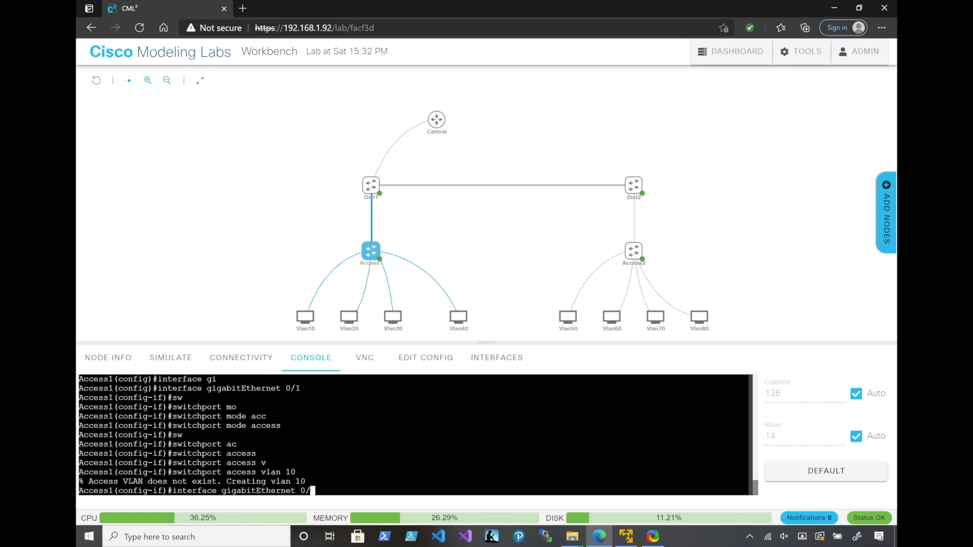
pyautogui.write('2')
pyautogui.press('Return')
pyautogui.press('Up')
pyautogui.press('Up')
pyautogui.press('Up')
pyautogui.press('Return')
# Assign gigabitEthernet 0/2 on Access1 to access VLAN 20
pyautogui.press('Up')
pyautogui.press('Up')
pyautogui.press('Up')
pyautogui.press('BackSpace')
pyautogui.press('BackSpace')
pyautogui.write('20')
pyautogui.press('Return')
# Enter interface gigabitEthernet 0/3 on Access1 and set its switchport mode to access
pyautogui.press('Up')
pyautogui.press('Up')
pyautogui.press('Up')
pyautogui.press('BackSpace')
pyautogui.write('3')
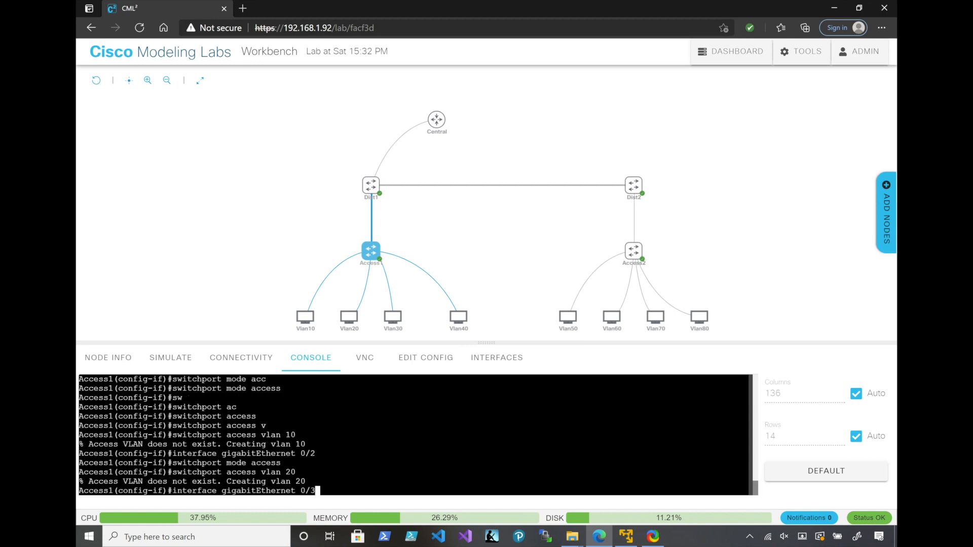
pyautogui.press('Return')
pyautogui.press('Up')
pyautogui.press('Up')
pyautogui.press('Up')
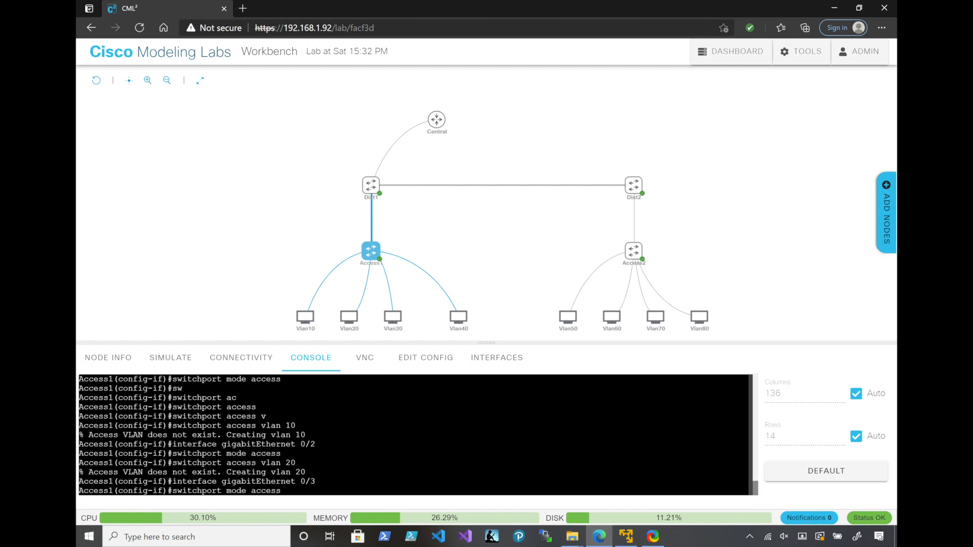
pyautogui.press('Return')
# Assign gigabitEthernet 0/3 on Access1 to access VLAN 30
pyautogui.press('Up')
pyautogui.press('Up')
pyautogui.press('Up')
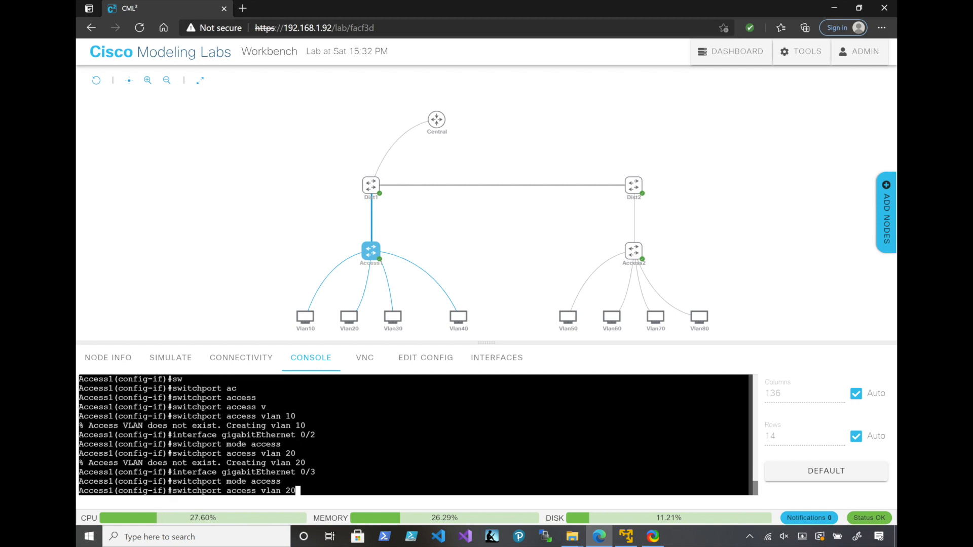
pyautogui.press('BackSpace')
pyautogui.press('BackSpace')
pyautogui.write('30')
pyautogui.press('Return')
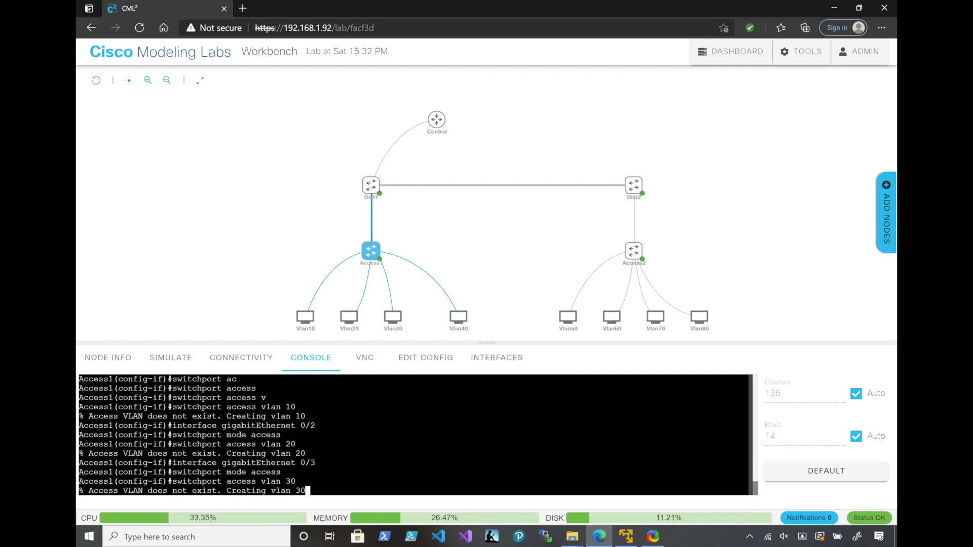
# Enter interface gigabitEthernet 1/0 on Access1 and set its switchport mode to access
pyautogui.press('Up')
pyautogui.press('Up')
pyautogui.press('Up')
pyautogui.press('Up')
pyautogui.press('Down')
pyautogui.press('BackSpace')
pyautogui.press('BackSpace')
pyautogui.press('BackSpace')
pyautogui.write('1/0')
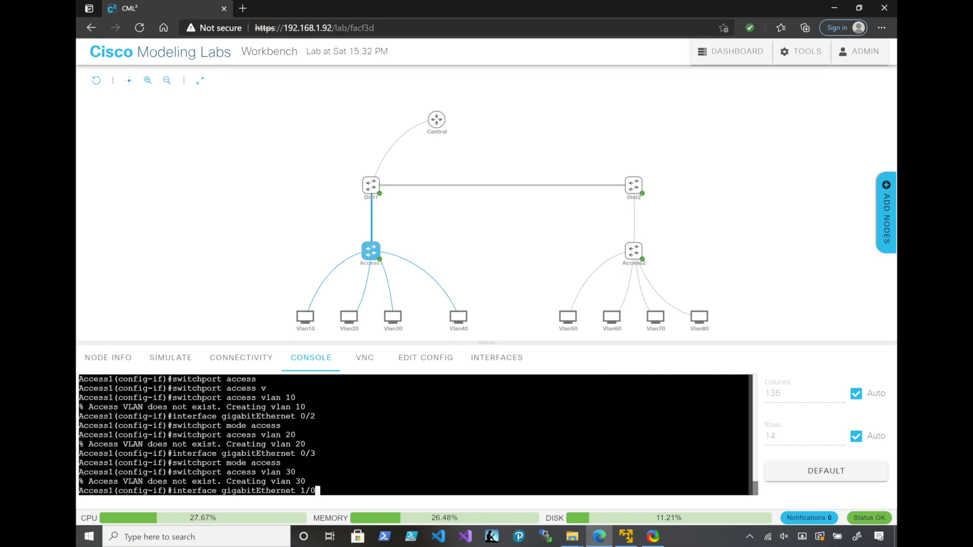
pyautogui.press('Return')
pyautogui.write('switchport')
pyautogui.press('Tab')
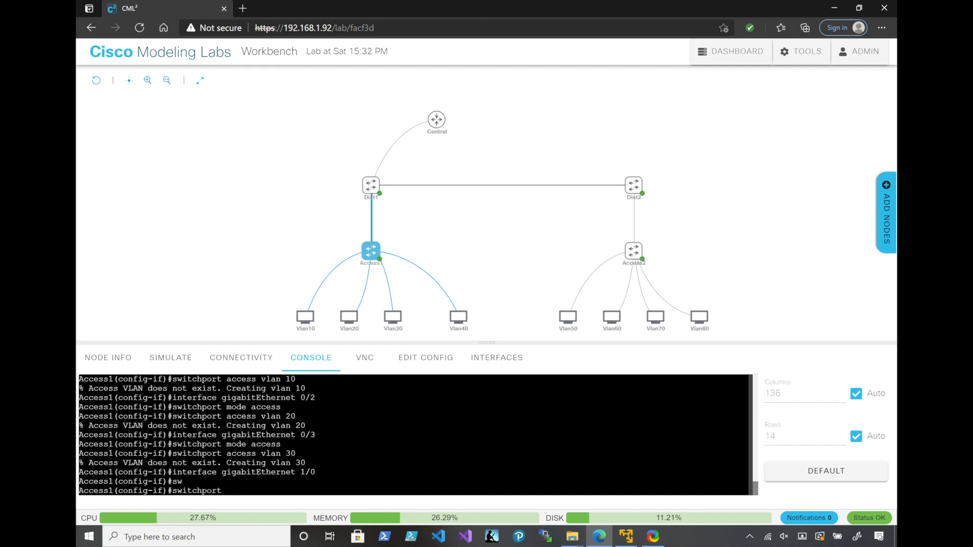
pyautogui.write('mo')
pyautogui.press('Tab')
pyautogui.write('ac')
pyautogui.press('Tab')
pyautogui.press('Return')
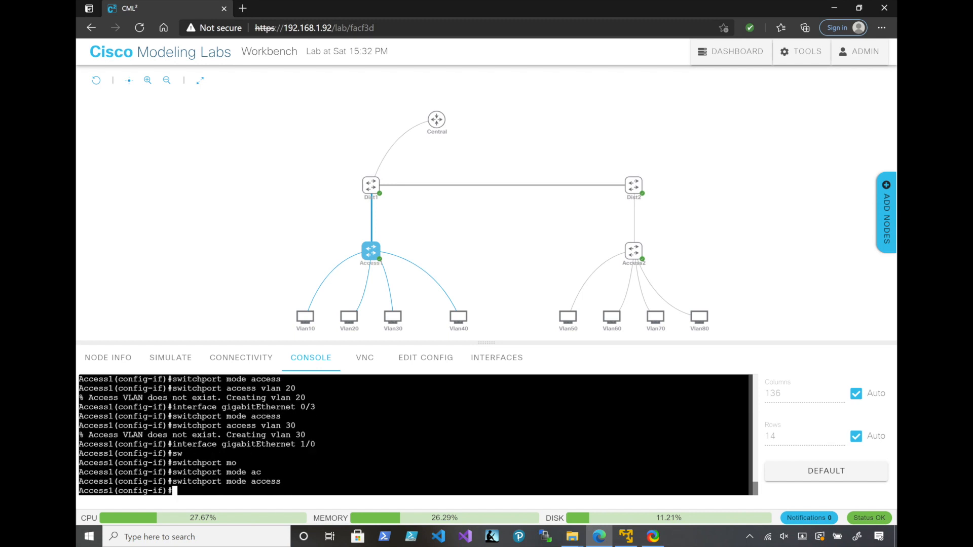
# Assign gigabitEthernet 1/0 on Access1 to access VLAN 40 and exit the interface configuration
pyautogui.write('sw')
pyautogui.press('Tab')
pyautogui.write('ac')
pyautogui.press('Tab')
pyautogui.write('vl')
pyautogui.press('Tab')
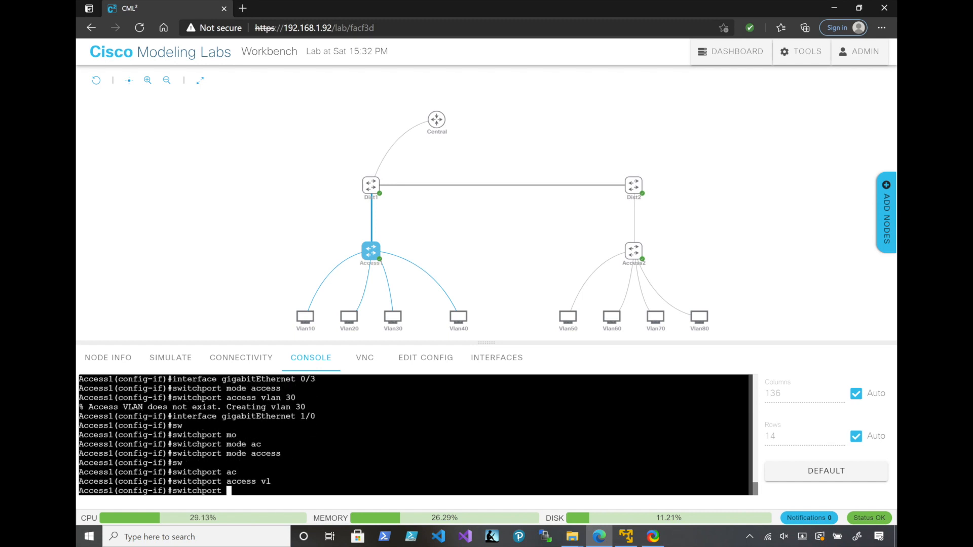
pyautogui.write('40')
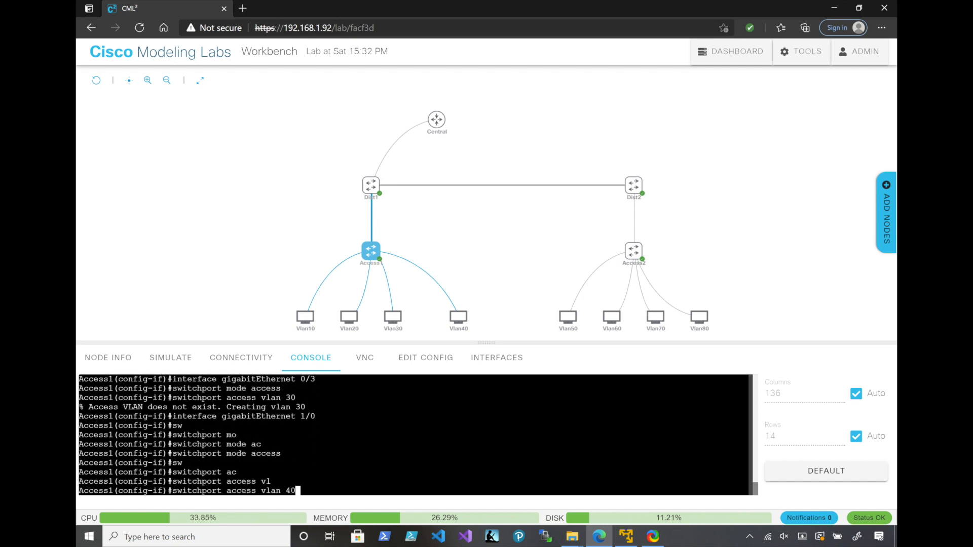
pyautogui.press('Return')
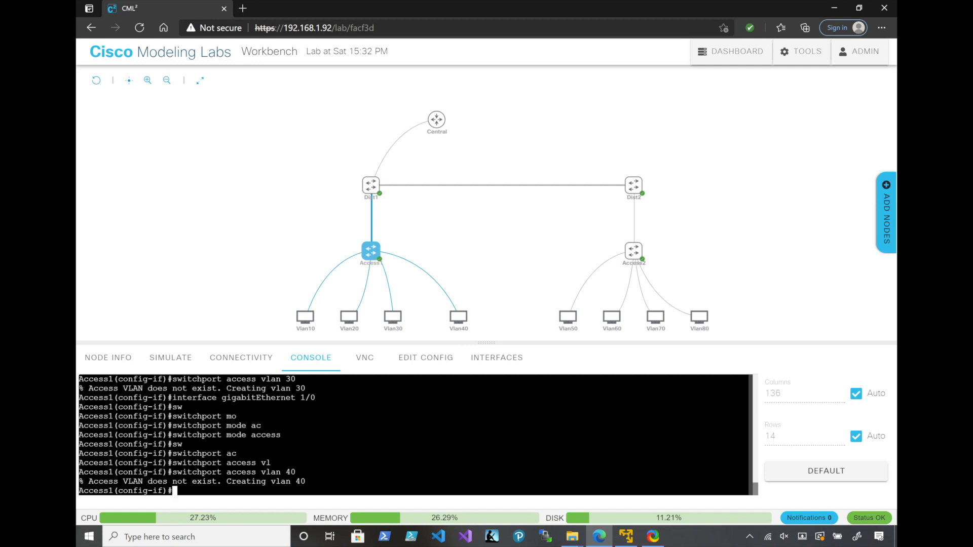
pyautogui.write('exit')
pyautogui.press('Return')
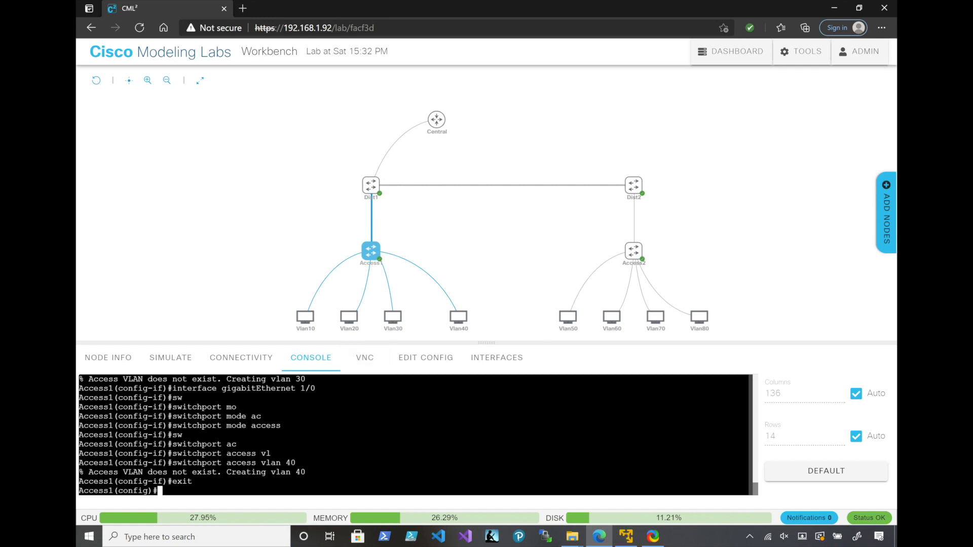
# Open the Dist1 console and enable IP routing on the switch
pyautogui.moveTo(371, 186)
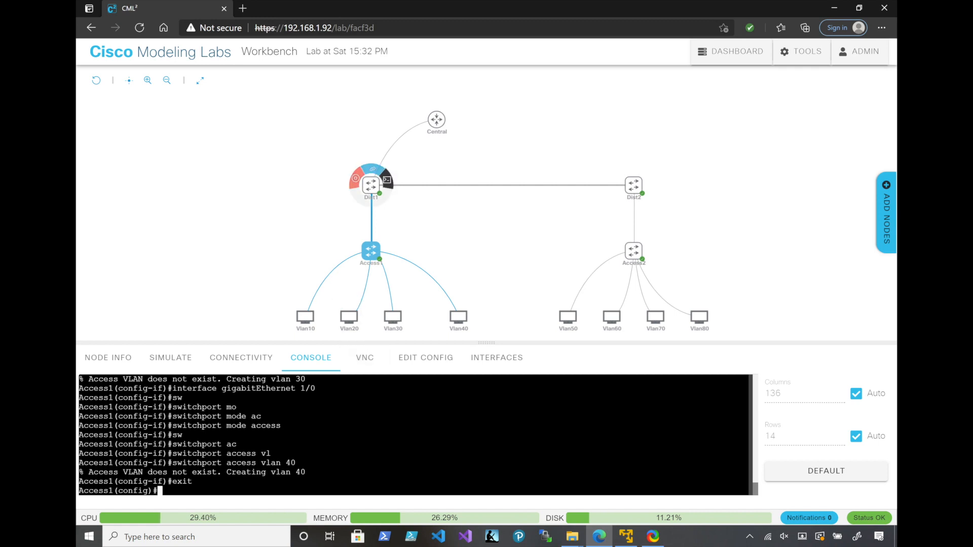
pyautogui.click(386, 179)
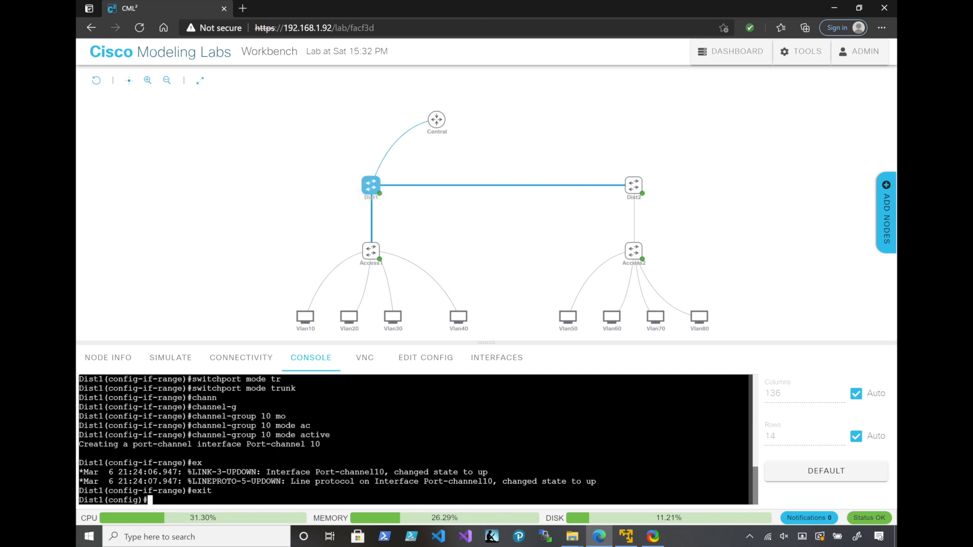
pyautogui.write('ip routing')
pyautogui.press('Return')
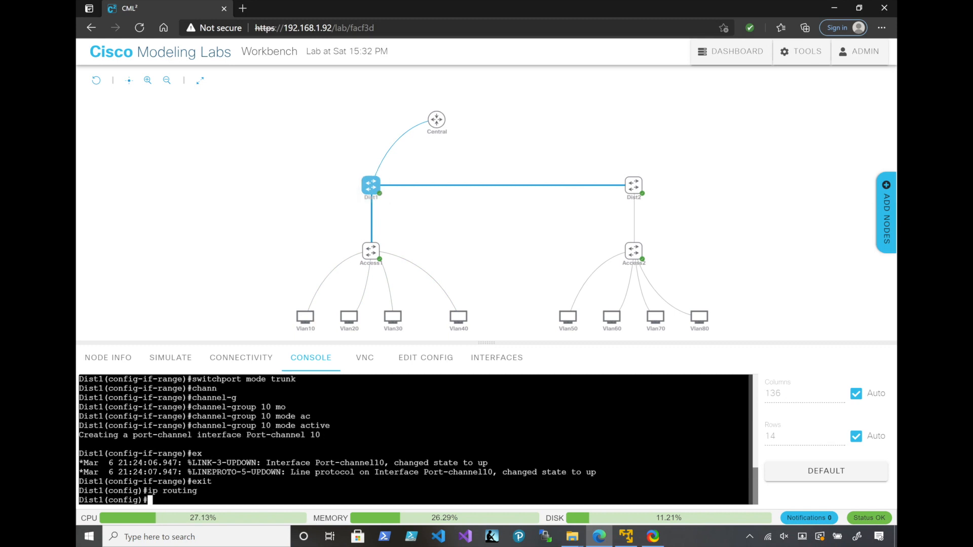
# Create VLANs 10, 20, 30 and 40 on Dist1 and exit the VLAN configuration
pyautogui.write('vlan 10,20,30,40')
pyautogui.press('Return')
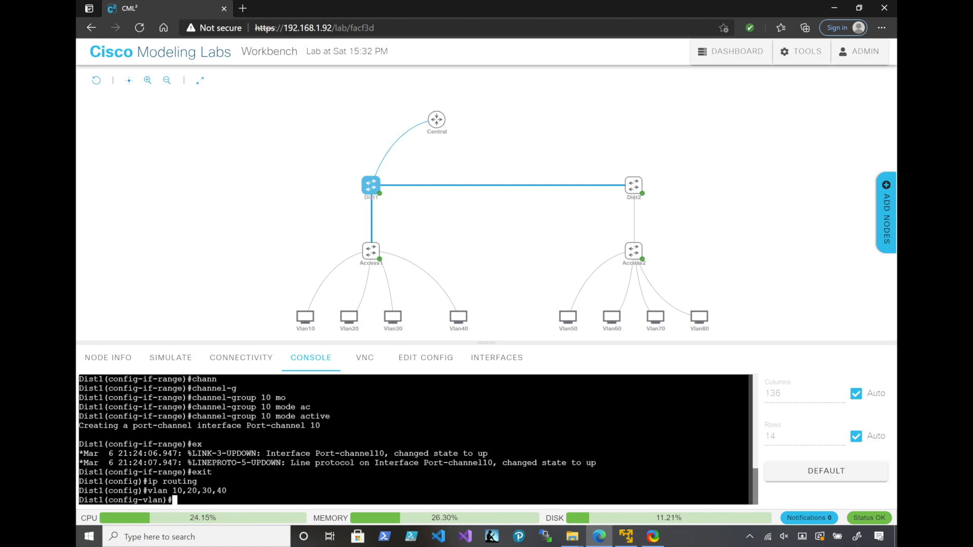
pyautogui.press('Return')
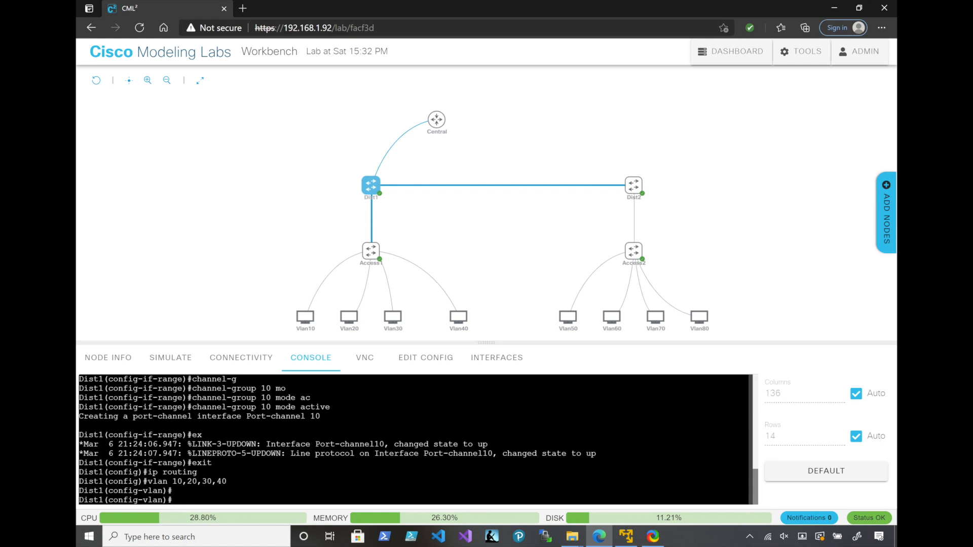
pyautogui.write('exit')
pyautogui.press('Return')
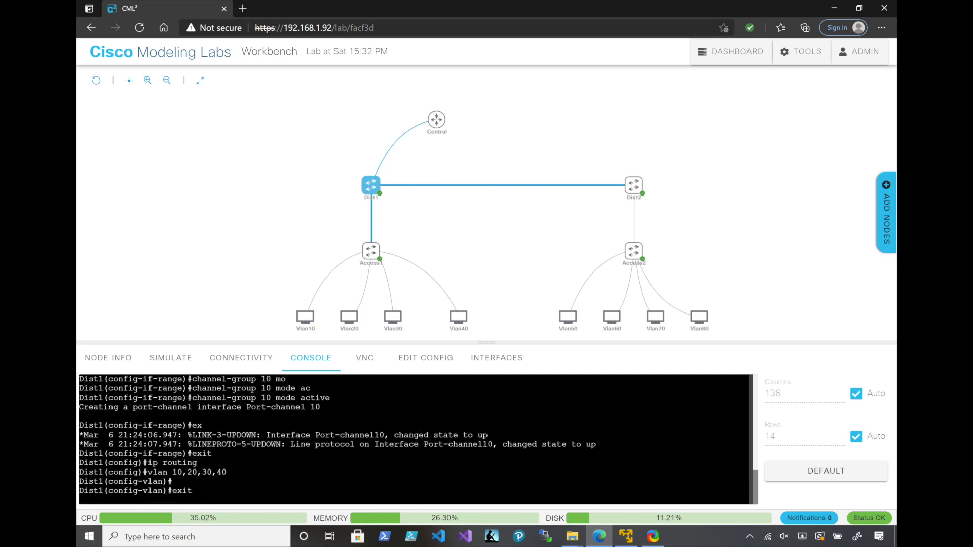
# Enter interface configuration for VLAN 10 on Dist1
pyautogui.write('int')
pyautogui.press('Tab')
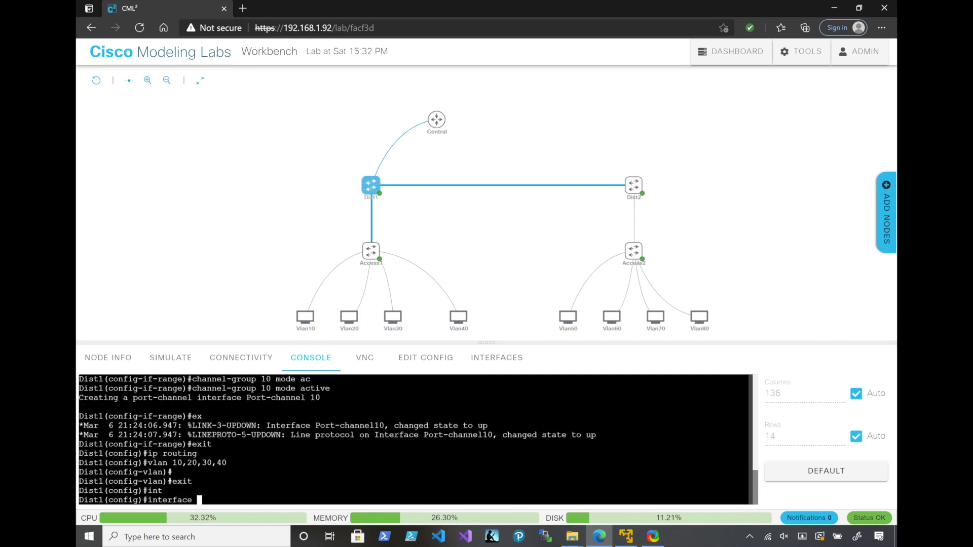
pyautogui.write('vl')
pyautogui.press('Tab')
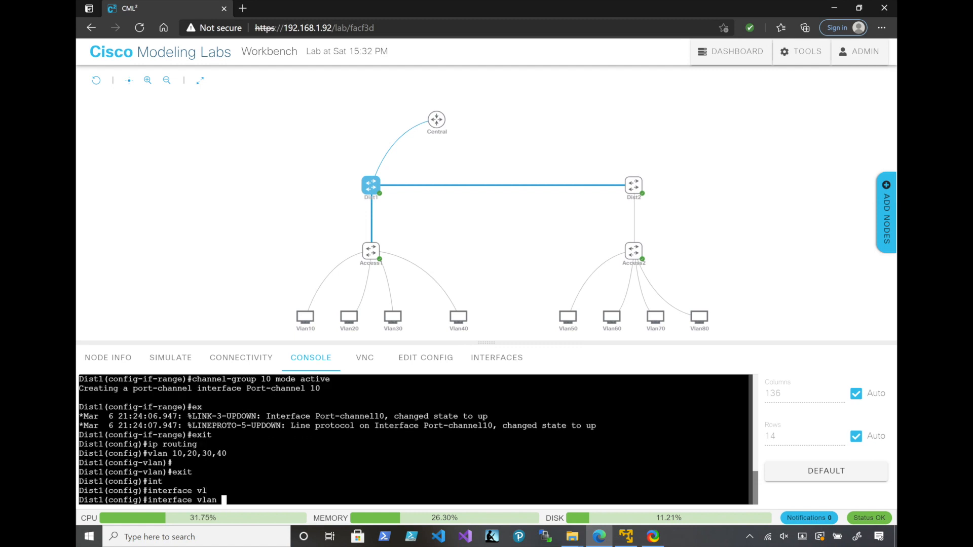
pyautogui.write('10')
pyautogui.press('Return')
# Assign IP address 192.168.1.1 255.255.255.0 to Dist1's VLAN 10 interface and enable the interface with no shutdown
pyautogui.write('ip add')
pyautogui.press('Tab')
pyautogui.write('1')
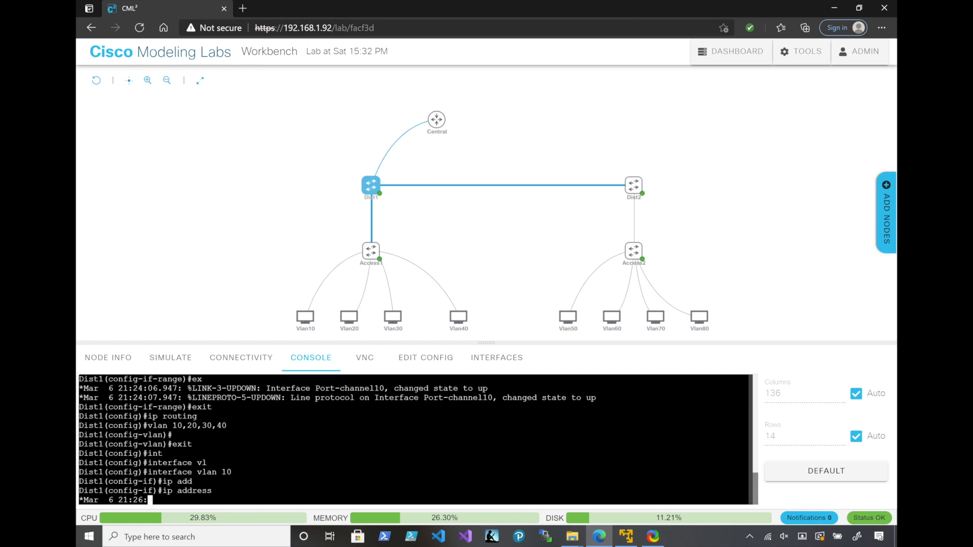
pyautogui.write('92.168')
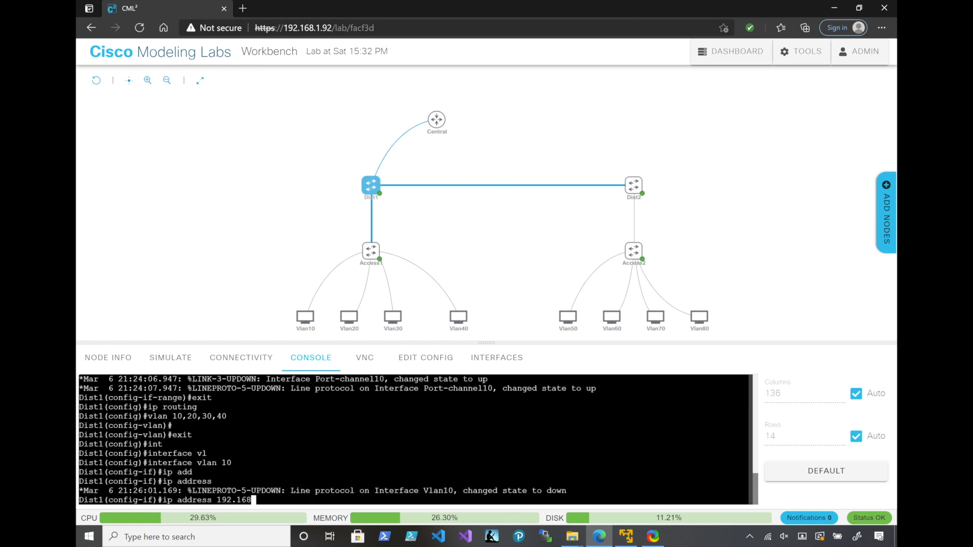
pyautogui.write('.1.1 255.255.255.0')
pyautogui.press('Return')
pyautogui.write('no')
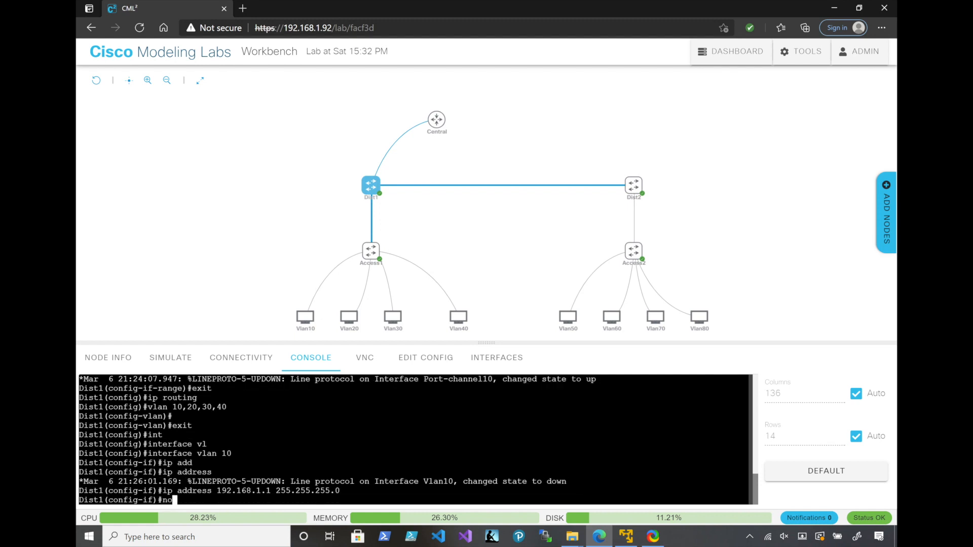
pyautogui.write(' shu')
pyautogui.press('Tab')
pyautogui.press('Return')
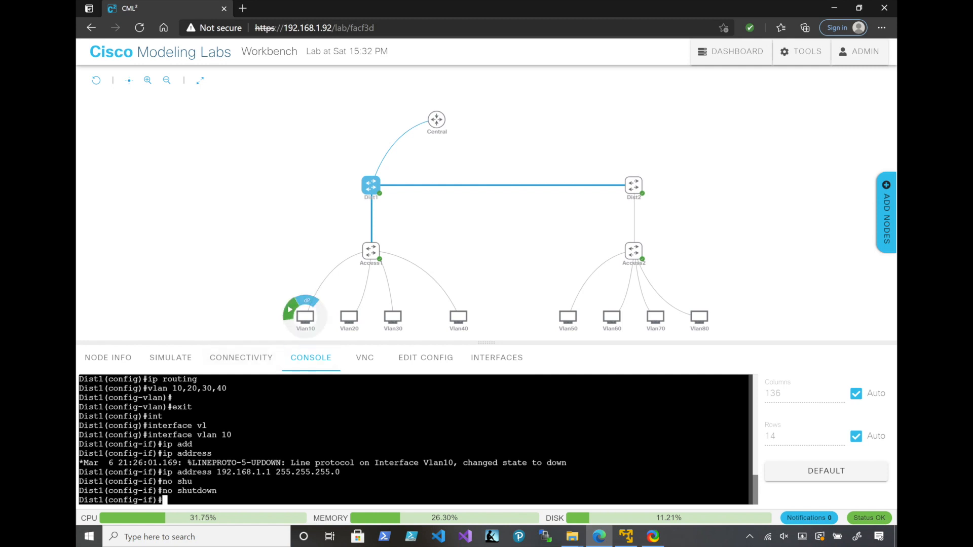
# Start the four host nodes Vlan10, Vlan20, Vlan30 and Vlan40 connected to Access1
pyautogui.click(312, 324)
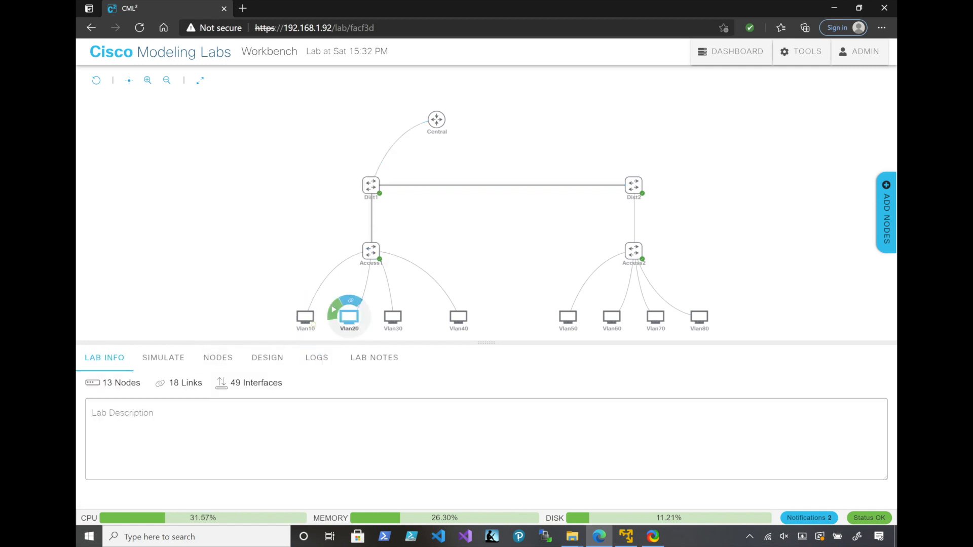
pyautogui.click(334, 310)
pyautogui.click(377, 309)
pyautogui.click(442, 309)
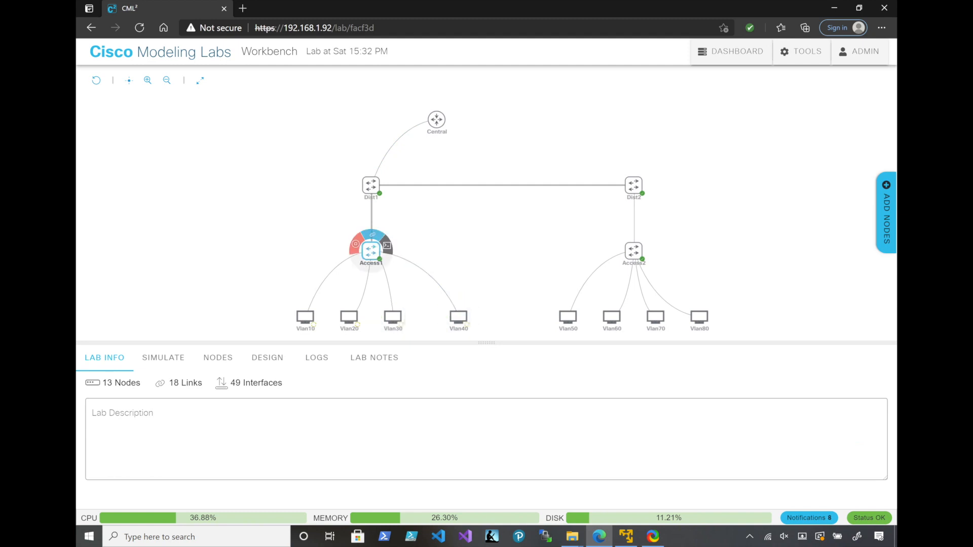
# Return to the Dist1 console and enter interface configuration for VLAN 20
pyautogui.click(387, 245)
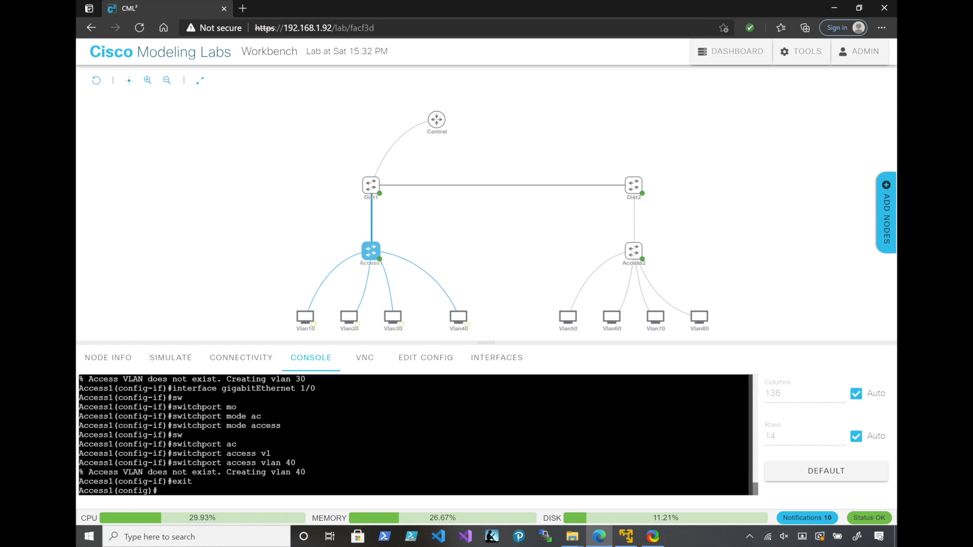
pyautogui.click(371, 186)
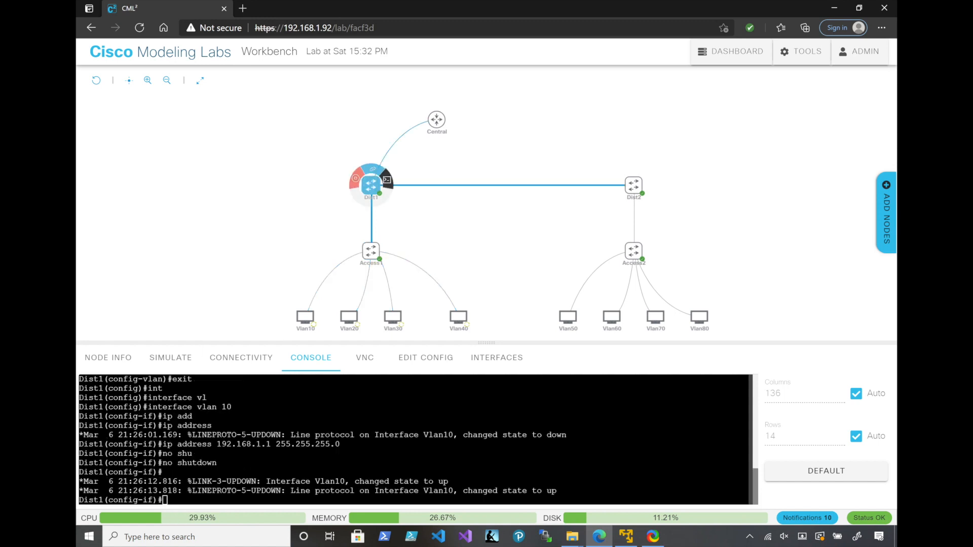
pyautogui.press('Up')
pyautogui.press('Up')
pyautogui.press('Up')
pyautogui.press('Up')
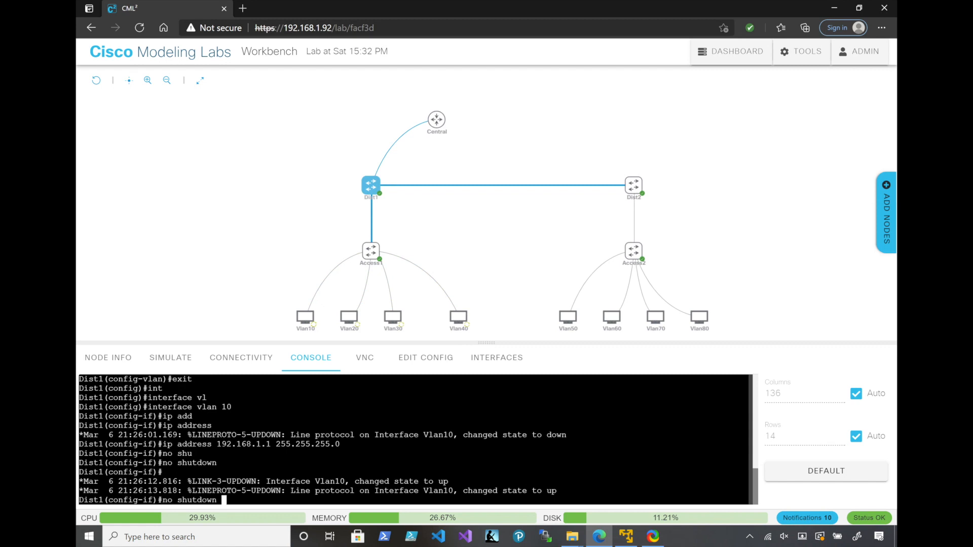
pyautogui.press('Down')
pyautogui.press('BackSpace')
pyautogui.press('BackSpace')
pyautogui.write('20')
pyautogui.press('Return')
# Assign IP address 192.168.2.1 255.255.255.0 to Dist1's VLAN 20 interface and enable the interface with no shutdown
pyautogui.press('Up')
pyautogui.press('Up')
pyautogui.press('Up')
pyautogui.press('Up')
pyautogui.press('Left')
pyautogui.press('Left')
pyautogui.press('Left')
pyautogui.press('Left')
pyautogui.press('Left')
pyautogui.press('Right')
pyautogui.press('Right')
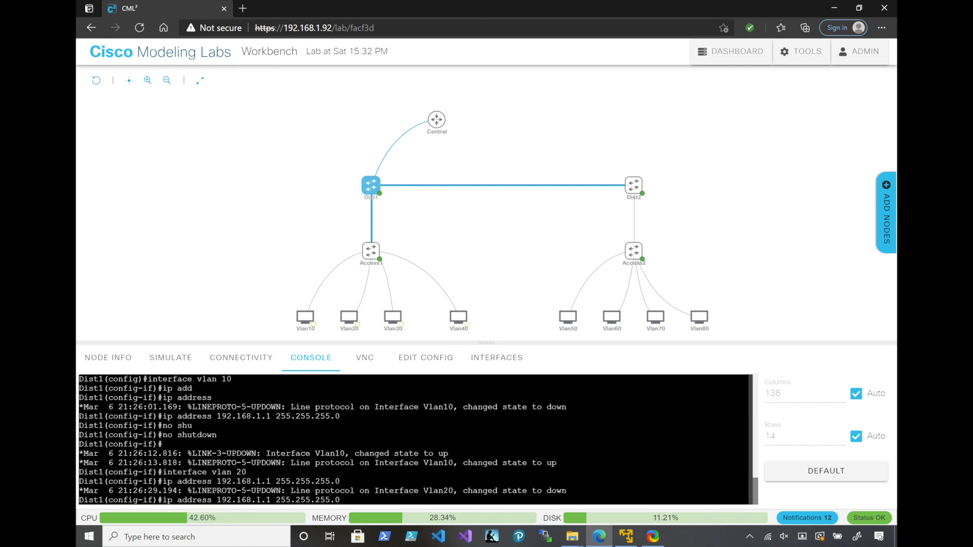
pyautogui.press('Return')
pyautogui.write('no shu')
pyautogui.press('Tab')
pyautogui.press('Tab')
# Enter interface configuration for VLAN 30 on Dist1
pyautogui.press('Up')
pyautogui.press('Up')
pyautogui.press('BackSpace')
pyautogui.press('BackSpace')
pyautogui.write('30')
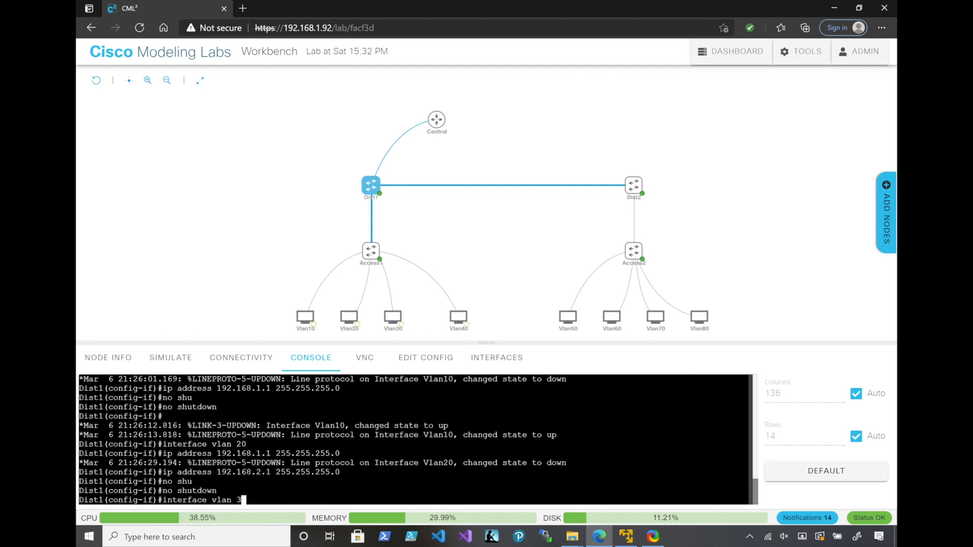
pyautogui.press('Return')
# Assign IP address 192.168.3.1 255.255.255.0 to Dist1's VLAN 30 interface and enable the interface with no shutdown
pyautogui.press('Up')
pyautogui.press('Up')
pyautogui.press('Left')
pyautogui.press('Left')
pyautogui.press('Left')
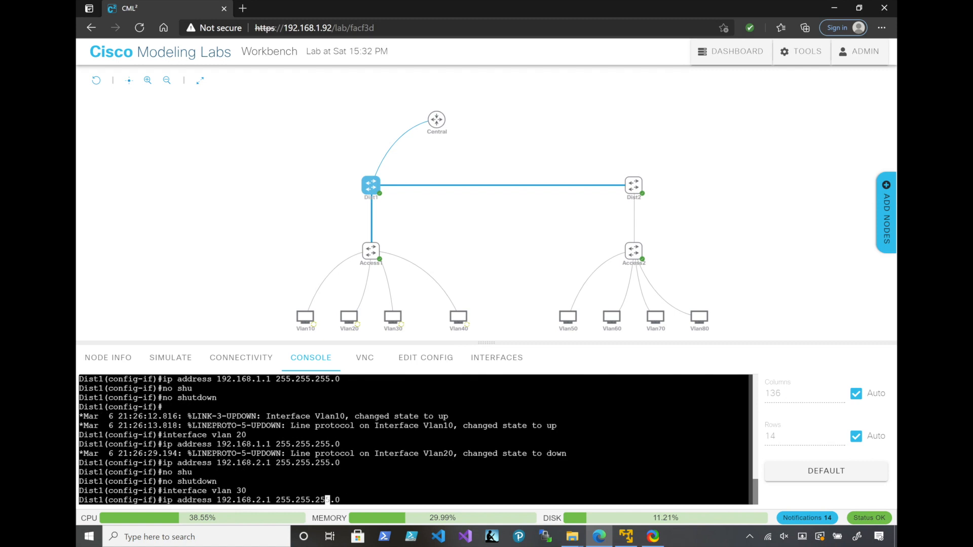
pyautogui.press('Left')
pyautogui.press('Left')
pyautogui.press('Left')
pyautogui.press('Left')
pyautogui.press('Left')
pyautogui.press('Left')
pyautogui.press('Left')
pyautogui.press('Left')
pyautogui.press('Left')
pyautogui.press('Left')
pyautogui.press('Left')
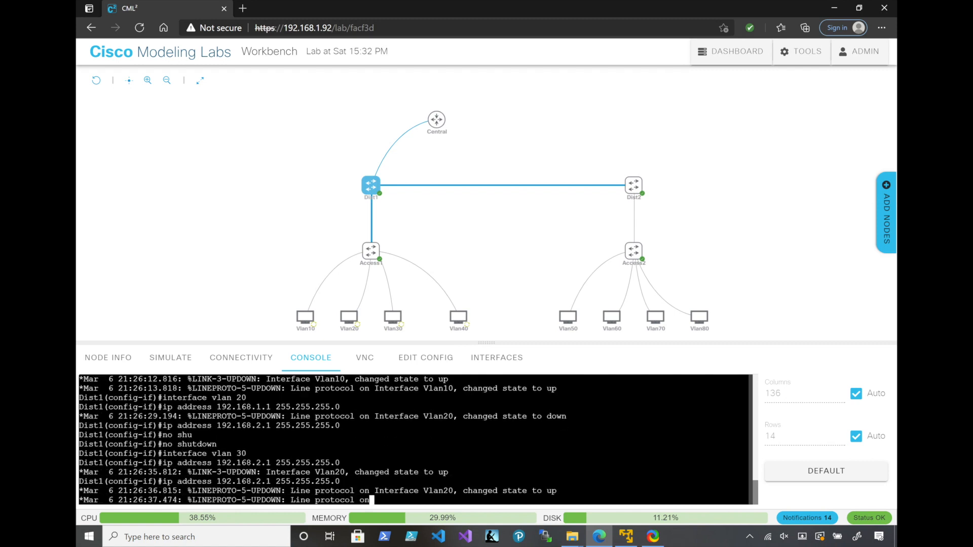
pyautogui.press('Left')
pyautogui.press('Left')
pyautogui.press('BackSpace')
pyautogui.write('3')
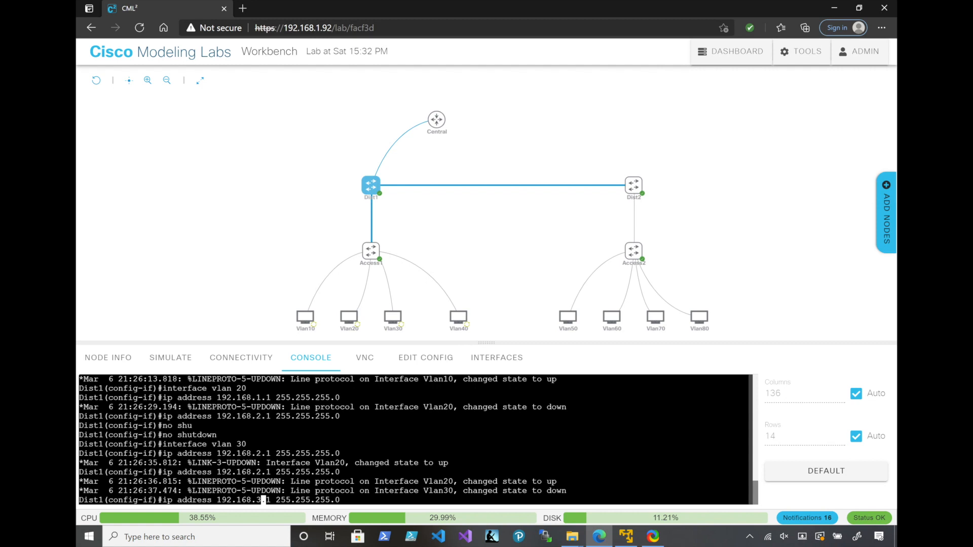
pyautogui.press('Return')
pyautogui.write('no shutdown')
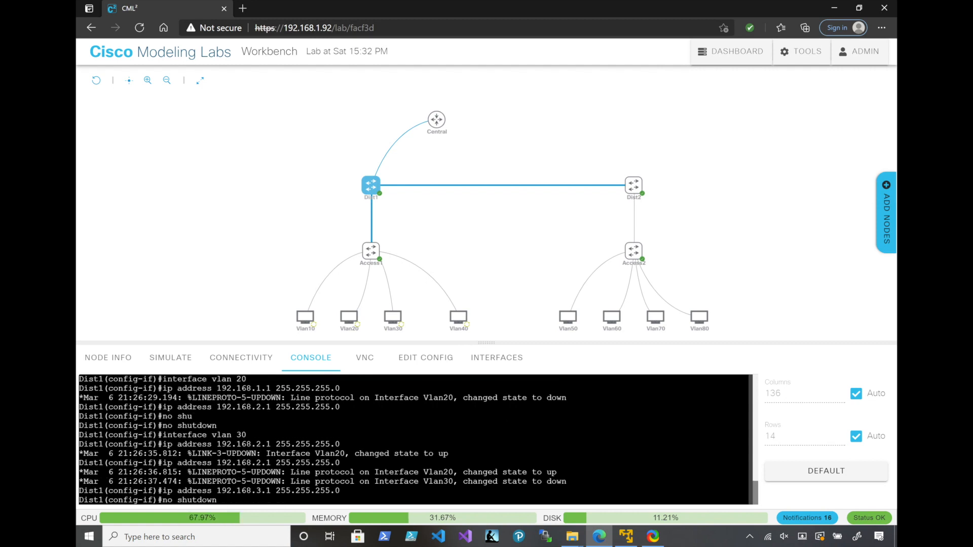
pyautogui.press('Return')
# Enter interface configuration for VLAN 40 on Dist1
pyautogui.press('Up')
pyautogui.press('Up')
pyautogui.press('Up')
pyautogui.press('Up')
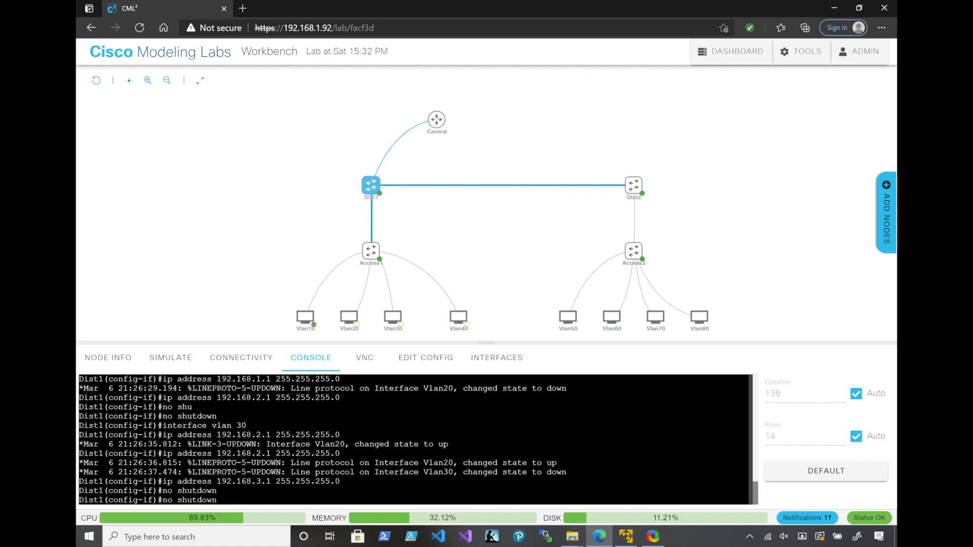
pyautogui.press('Down')
pyautogui.press('BackSpace')
pyautogui.press('BackSpace')
pyautogui.write('40')
pyautogui.press('Return')
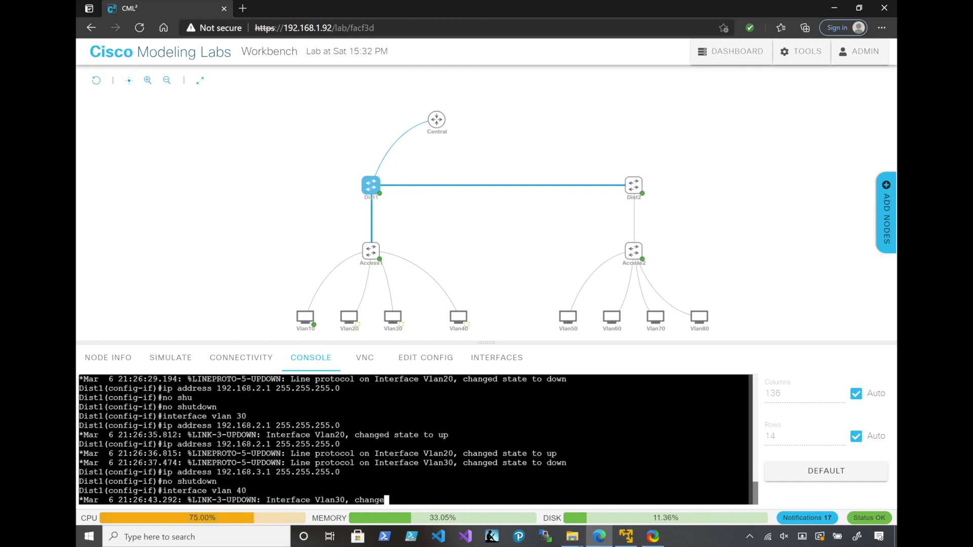
# Assign IP address 192.168.4.1 255.255.255.0 to Dist1's VLAN 40 interface
pyautogui.press('Up')
pyautogui.press('Up')
pyautogui.press('Up')
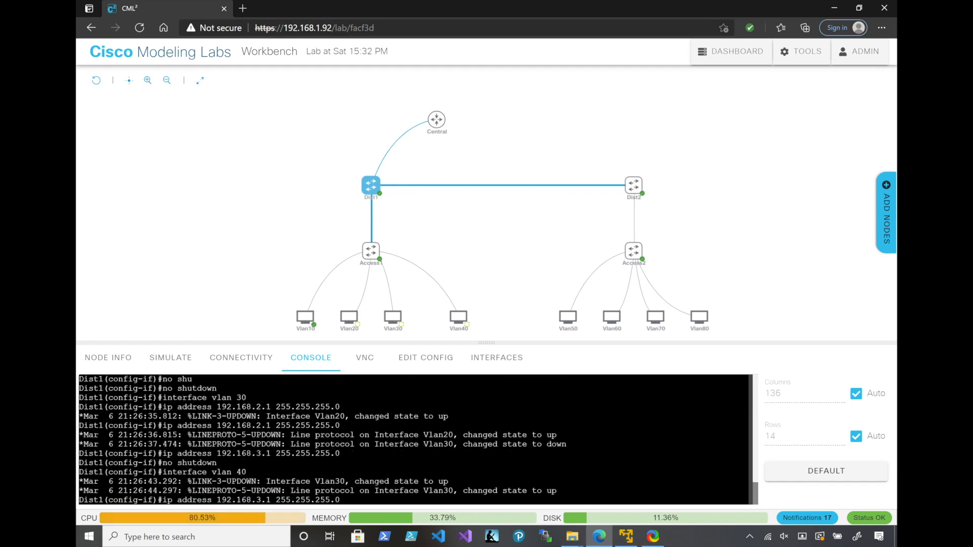
pyautogui.press('Left')
pyautogui.press('Left')
pyautogui.press('Left')
pyautogui.press('Left')
pyautogui.press('Left')
pyautogui.press('Left')
pyautogui.press('Left')
pyautogui.press('Left')
pyautogui.press('Left')
pyautogui.press('Left')
pyautogui.press('Left')
pyautogui.press('Left')
pyautogui.press('Left')
pyautogui.press('Left')
pyautogui.press('Left')
pyautogui.press('Left')
pyautogui.press('BackSpace')
pyautogui.write('4')
pyautogui.press('Return')
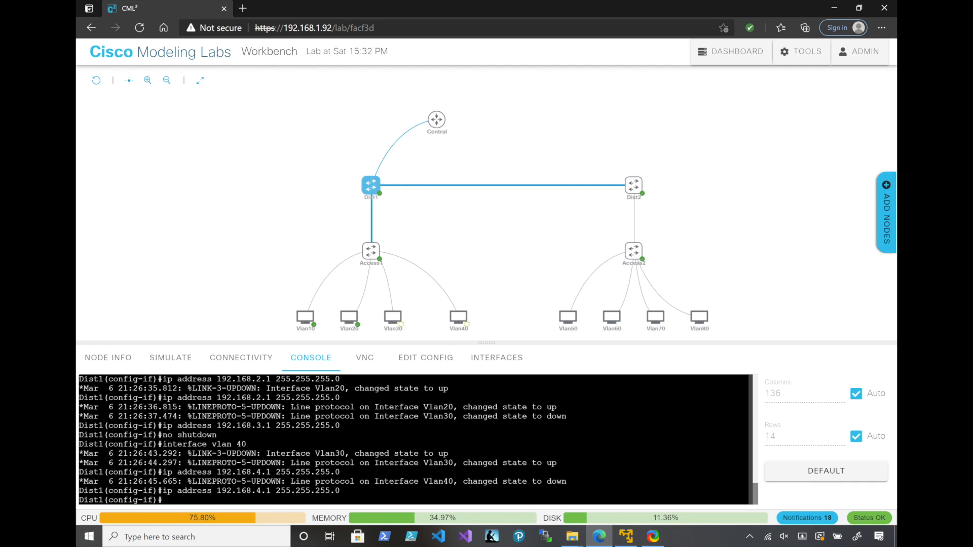
# Display the brief IP interface summary on Dist1 to check the VLAN interfaces' addresses and status
pyautogui.write('do show ip int b')
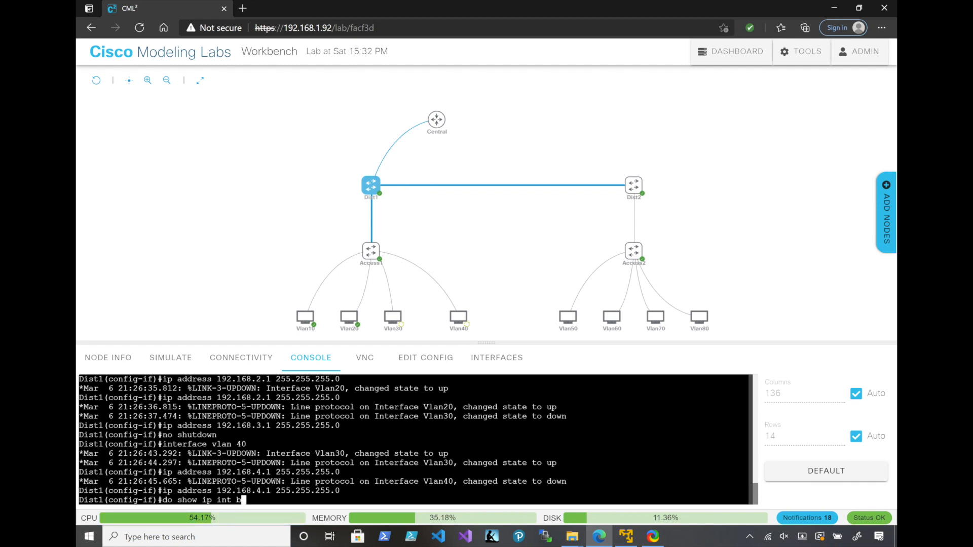
pyautogui.write('ri')
pyautogui.press('Return')
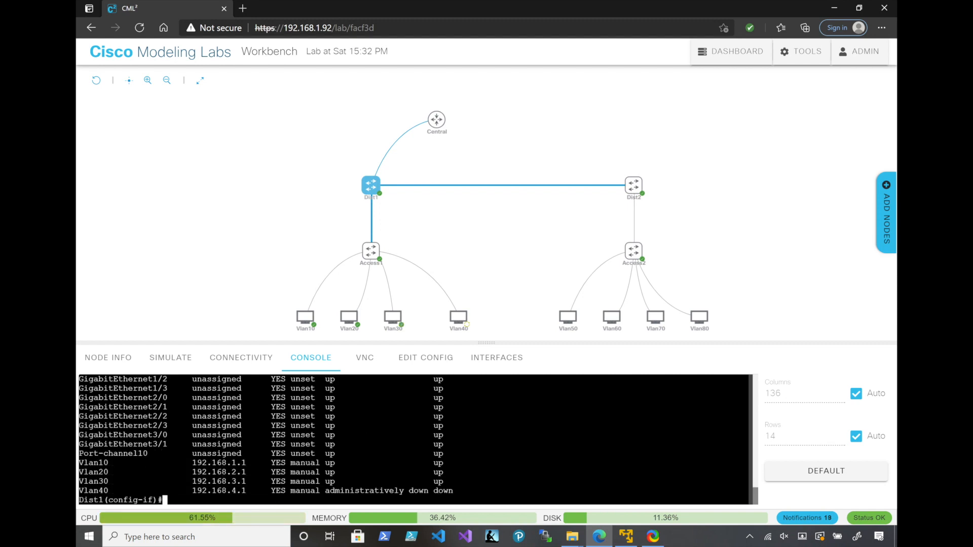
# Enable Dist1's VLAN 40 interface with no shutdown
pyautogui.write('no shu')
pyautogui.press('Tab')
pyautogui.press('Return')
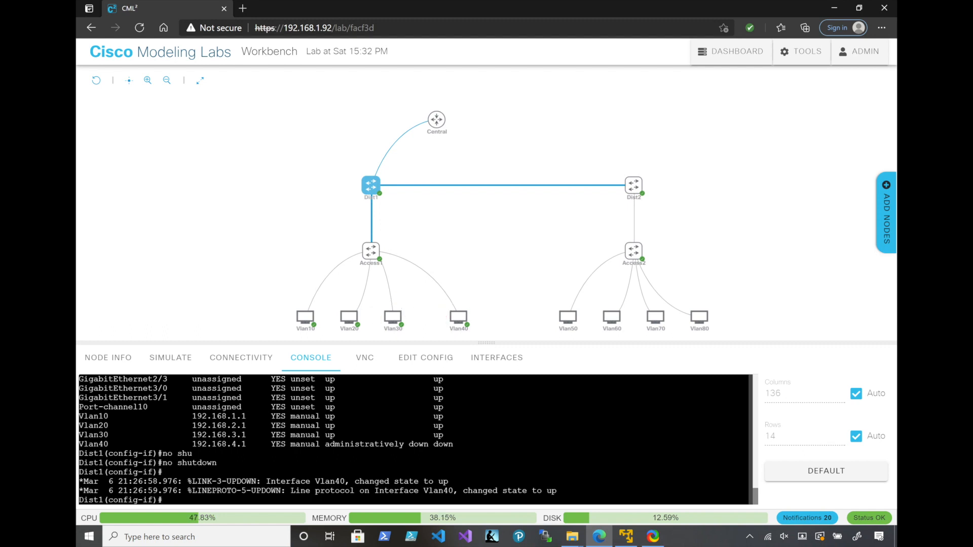
# Open the Vlan10 host's console and log in with the account username and password
pyautogui.click(305, 316)
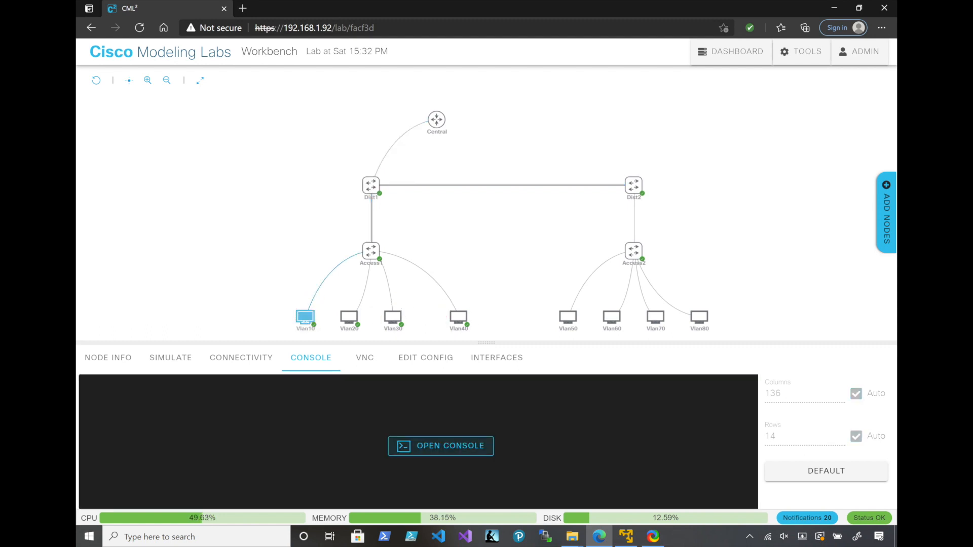
pyautogui.click(441, 446)
pyautogui.write('cisco')
pyautogui.press('Return')
pyautogui.write('cisco')
pyautogui.press('Return')
# Ping 192.168.1.100 from the Vlan10 host and stop the ping after a few replies
pyautogui.write('ping ')
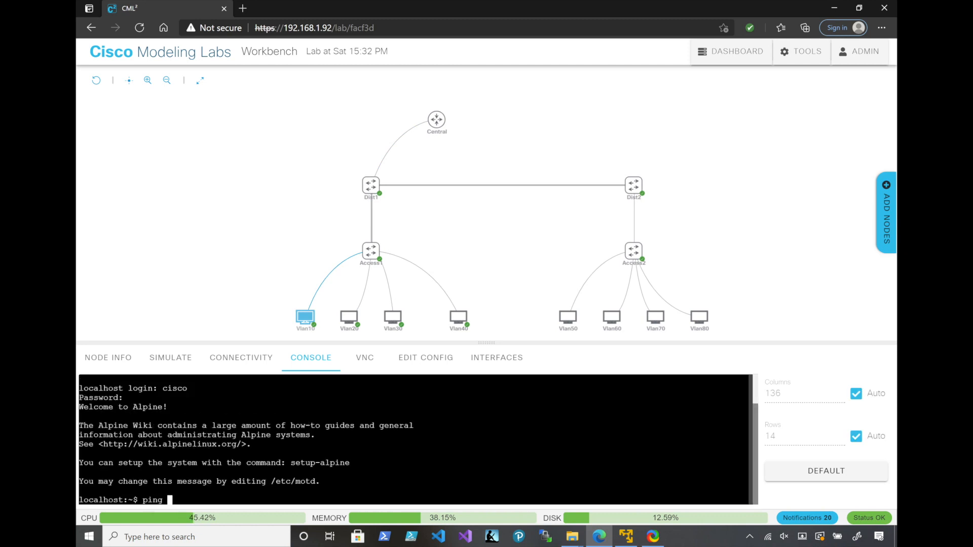
pyautogui.write('192.168.1.100')
pyautogui.press('Return')
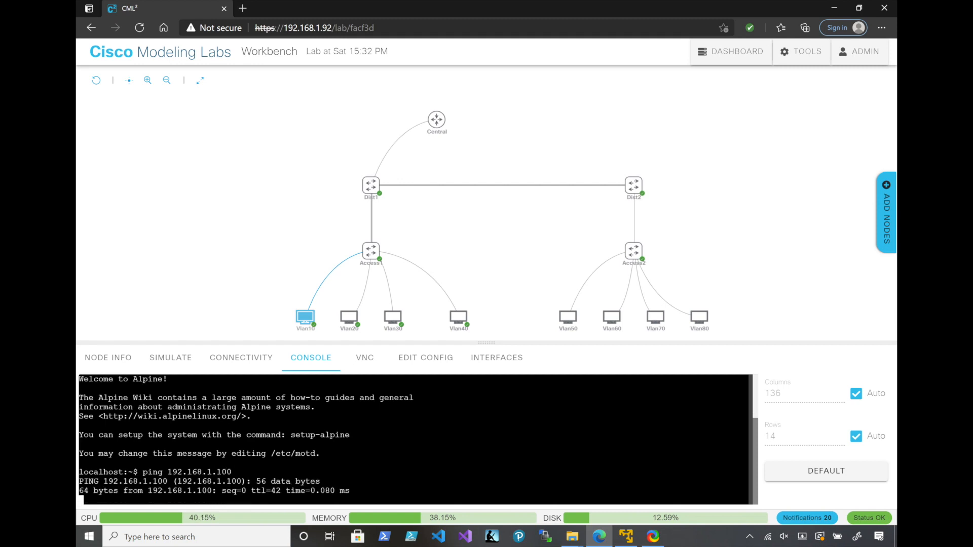
pyautogui.hotkey('ctrl', 'c')
pyautogui.hotkey('ctrl', 'c')
# Ping the VLAN 10 gateway 192.168.1.1 from the Vlan10 host, then stop the ping
pyautogui.press('Up')
pyautogui.press('BackSpace')
pyautogui.press('BackSpace')
pyautogui.press('Return')
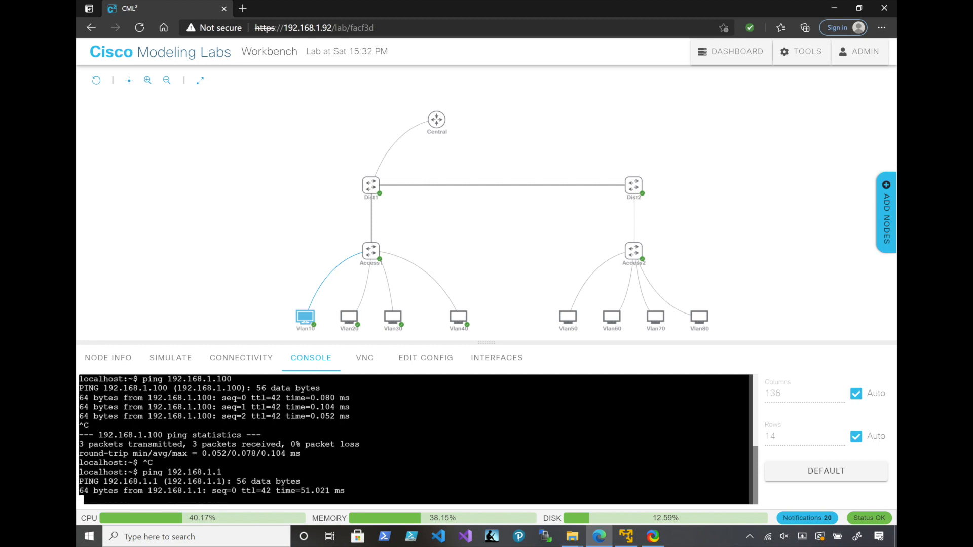
pyautogui.hotkey('ctrl', 'v')
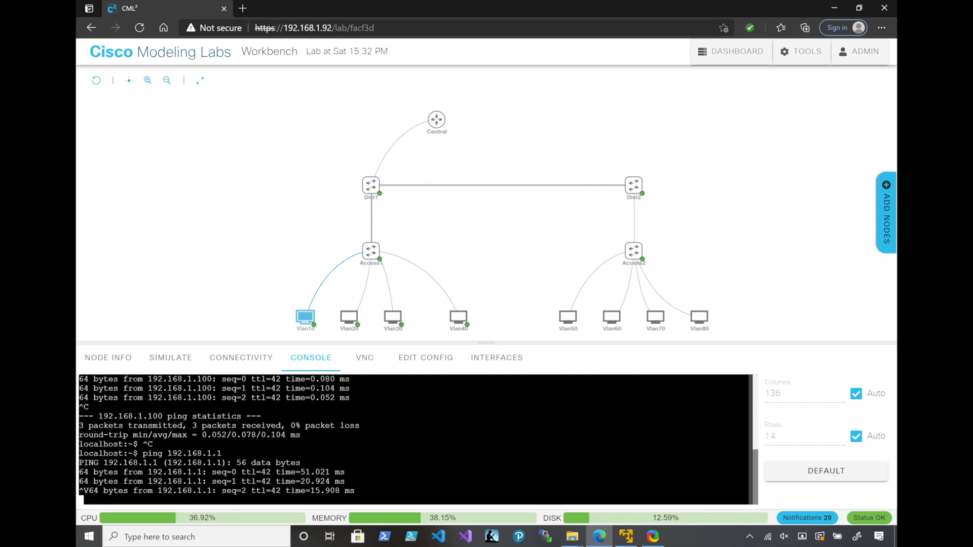
pyautogui.hotkey('ctrl', 'c')
# Test inter-VLAN routing by pinging 192.168.4.100 from the Vlan10 host, then stop the ping
pyautogui.press('Up')
pyautogui.press('BackSpace')
pyautogui.press('BackSpace')
pyautogui.press('BackSpace')
pyautogui.press('BackSpace')
pyautogui.press('BackSpace')
pyautogui.press('BackSpace')
pyautogui.press('BackSpace')
pyautogui.press('BackSpace')
pyautogui.press('BackSpace')
pyautogui.press('BackSpace')
pyautogui.press('BackSpace')
pyautogui.press('BackSpace')
pyautogui.press('BackSpace')
pyautogui.press('BackSpace')
pyautogui.press('BackSpace')
pyautogui.press('BackSpace')
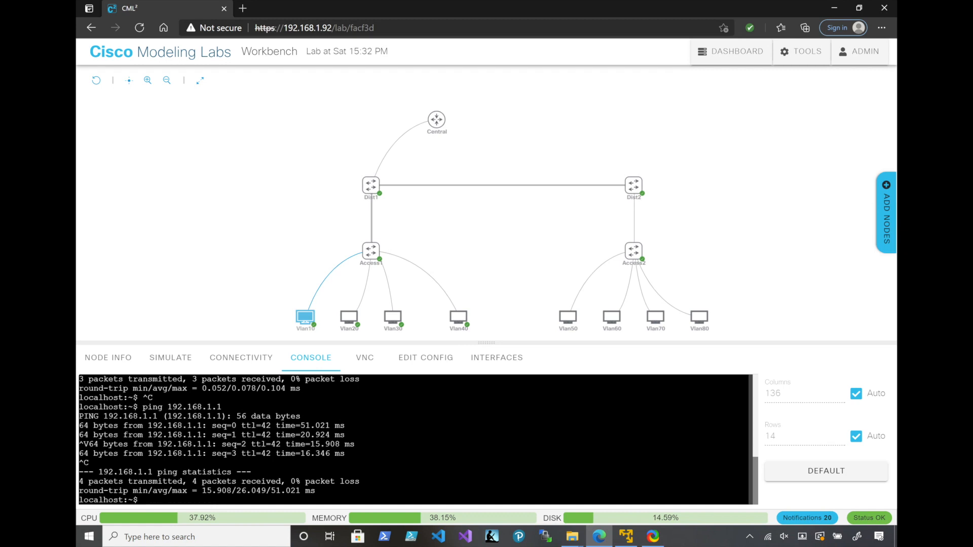
pyautogui.write('ping 192.168.4.100')
pyautogui.press('Return')
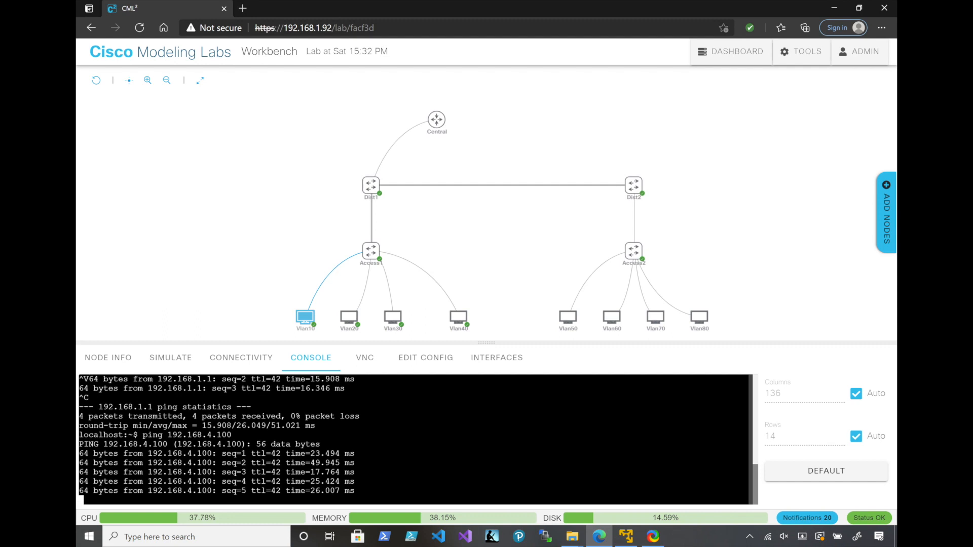
pyautogui.hotkey('ctrl', 'c')
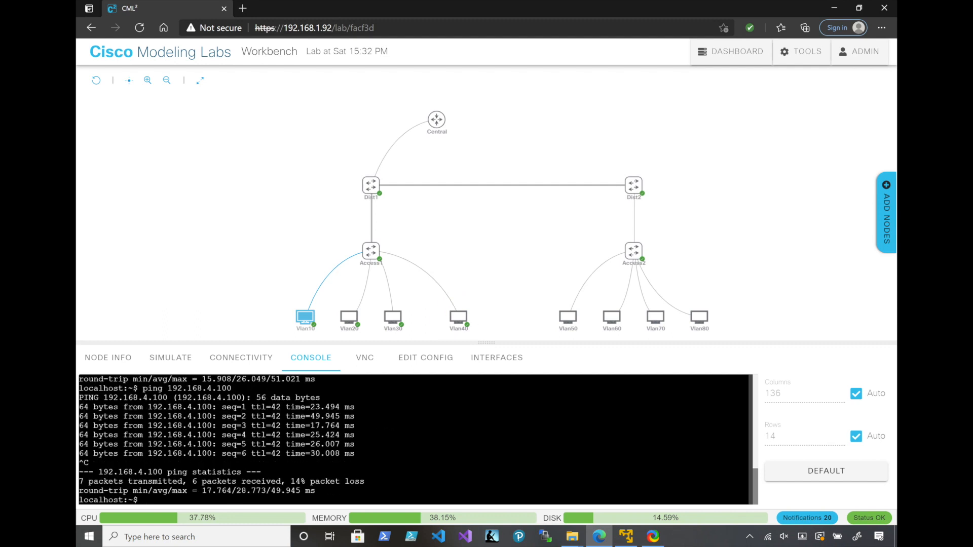
# Open the Vlan40 host's console and log in with the account username and password
pyautogui.click(458, 317)
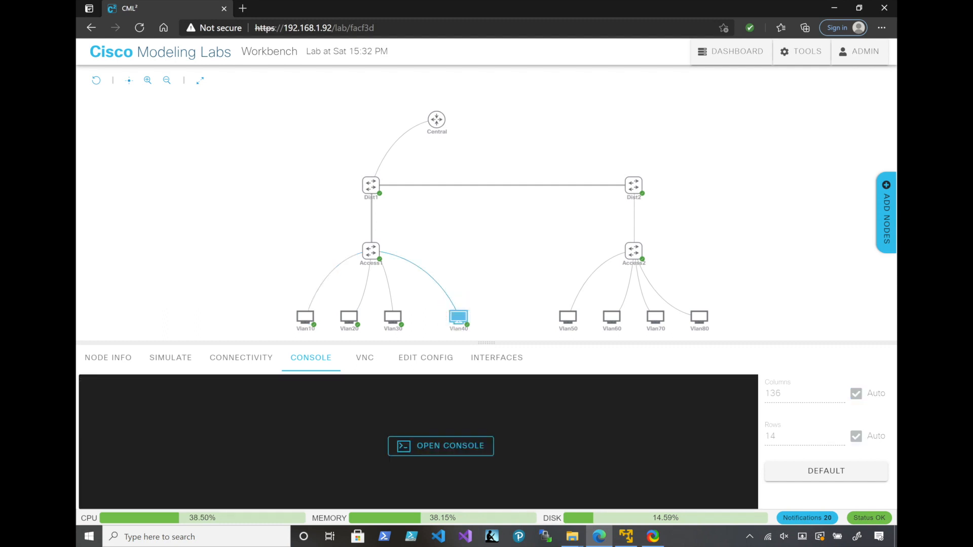
pyautogui.click(441, 445)
pyautogui.press('Return')
pyautogui.write('cisco')
pyautogui.press('Return')
pyautogui.write('cisco')
pyautogui.press('Return')
# Test inter-VLAN routing by pinging 192.168.3.100 from the Vlan40 host, then stop the ping
pyautogui.write('ping 1952.16')
pyautogui.press('BackSpace')
pyautogui.press('BackSpace')
pyautogui.press('BackSpace')
pyautogui.press('BackSpace')
pyautogui.press('BackSpace')
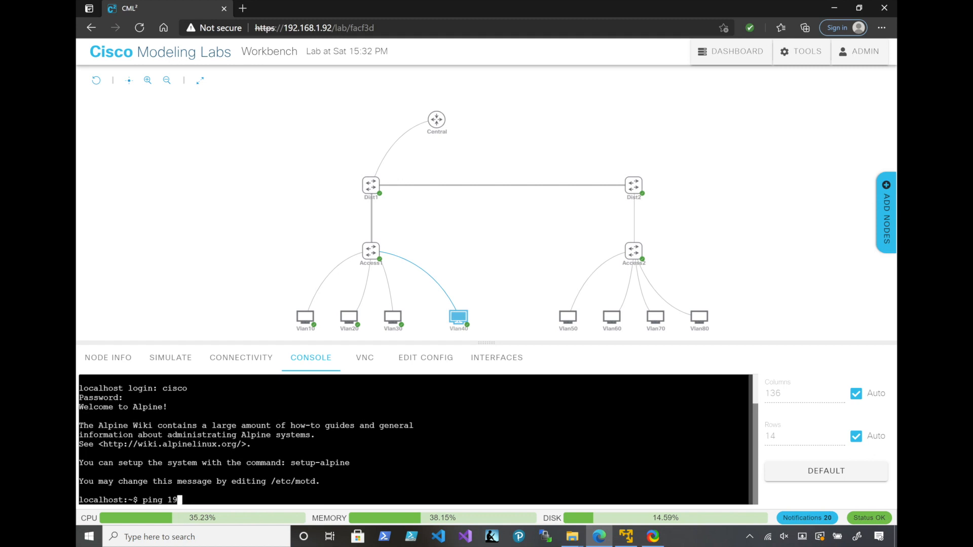
pyautogui.write('2.168.3.110')
pyautogui.press('BackSpace')
pyautogui.press('BackSpace')
pyautogui.write('00')
pyautogui.press('Return')
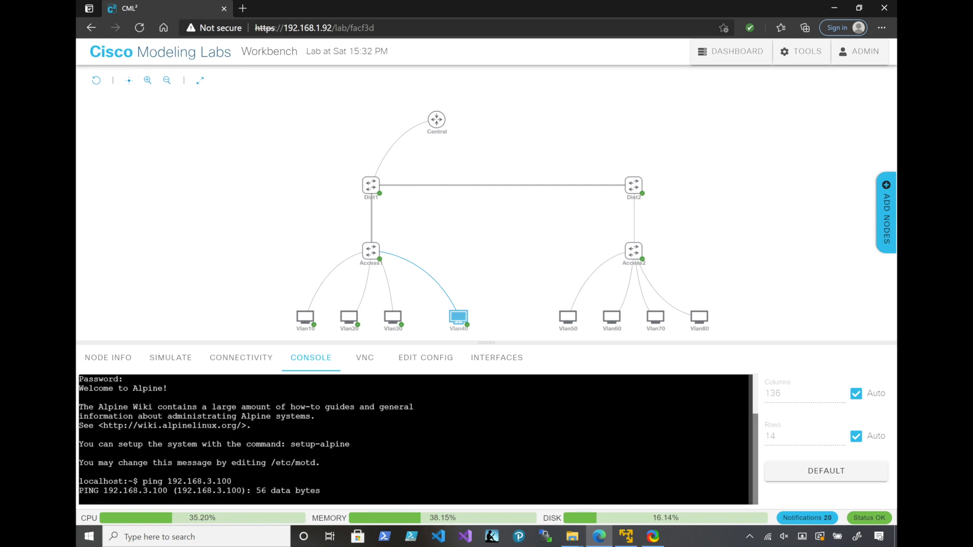
pyautogui.hotkey('ctrl', 'c')
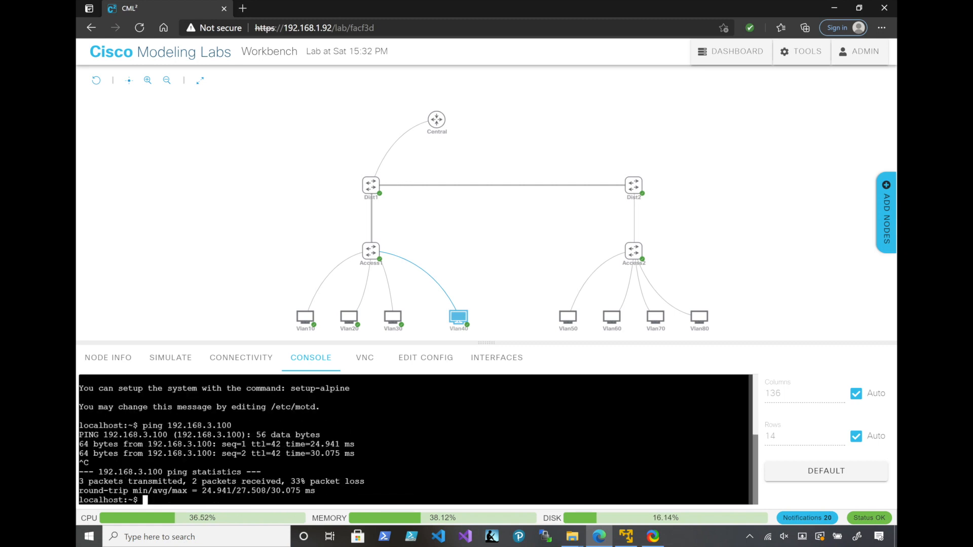
# On Dist1's console, return to global configuration mode and write the command selecting interface range gigabitEthernet 1/0-3
pyautogui.moveTo(371, 185)
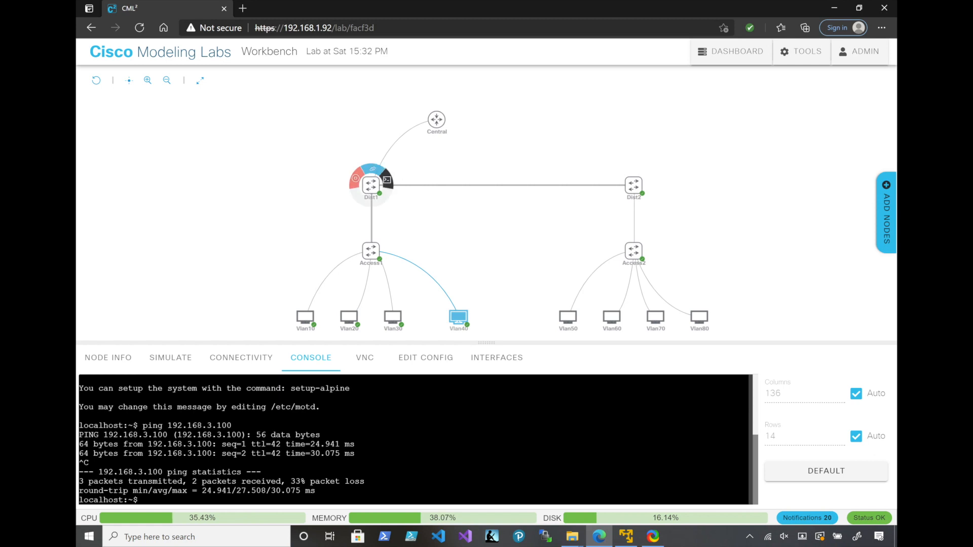
pyautogui.click(371, 185)
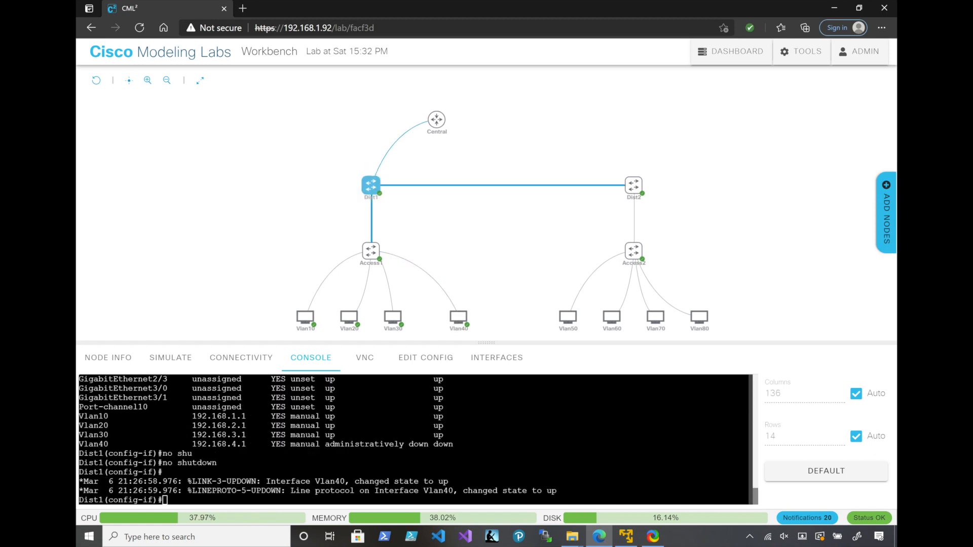
pyautogui.write('exit')
pyautogui.press('Return')
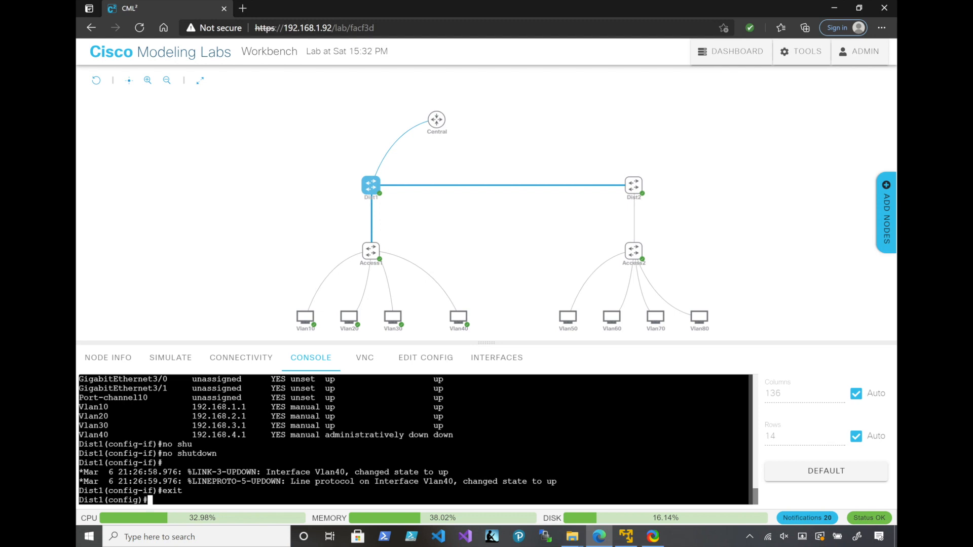
pyautogui.write('int')
pyautogui.press('Tab')
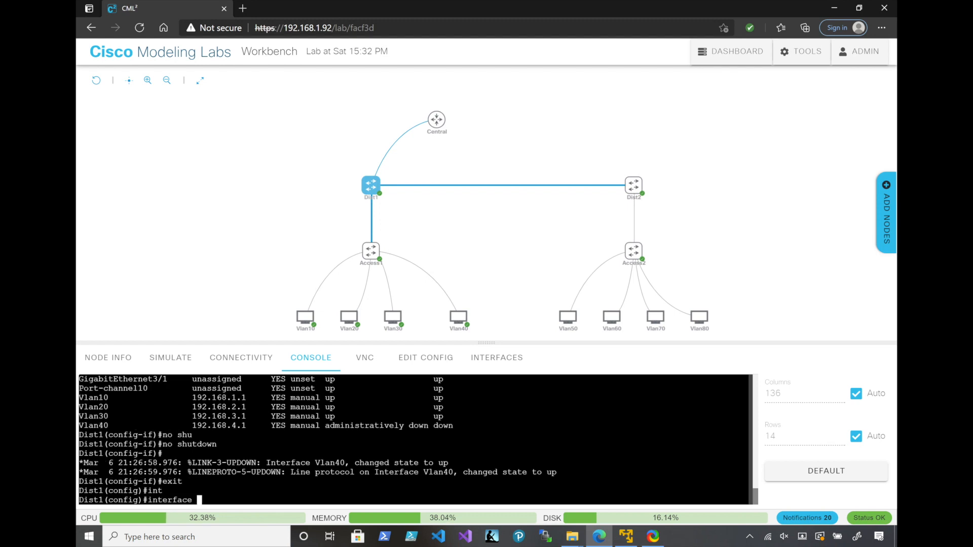
pyautogui.write('r')
pyautogui.press('Tab')
pyautogui.write('gi')
pyautogui.press('Tab')
pyautogui.write('1/0-3')
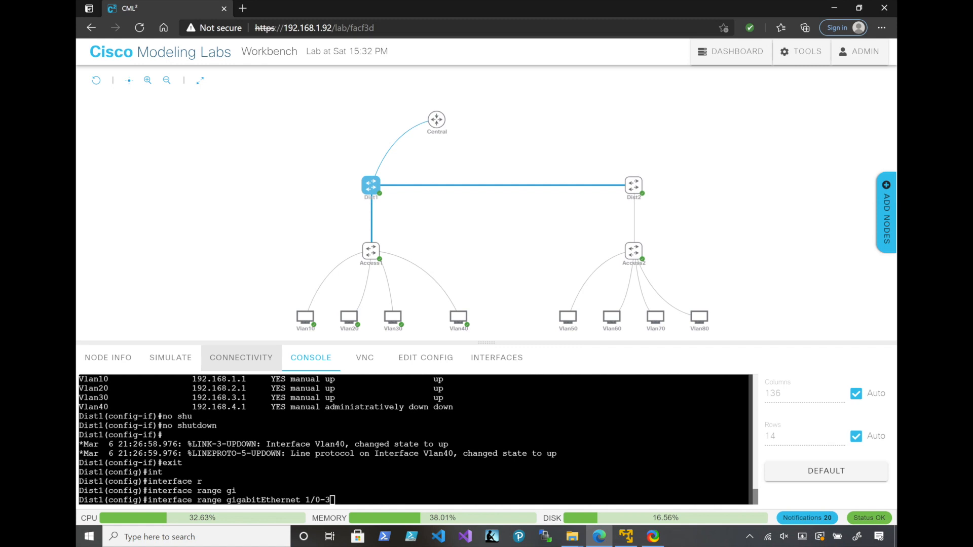
# Check in Dist1's connectivity diagram which interfaces link to Dist2, and return to Dist1's console
pyautogui.click(241, 357)
pyautogui.scroll(-5, 291, 441)
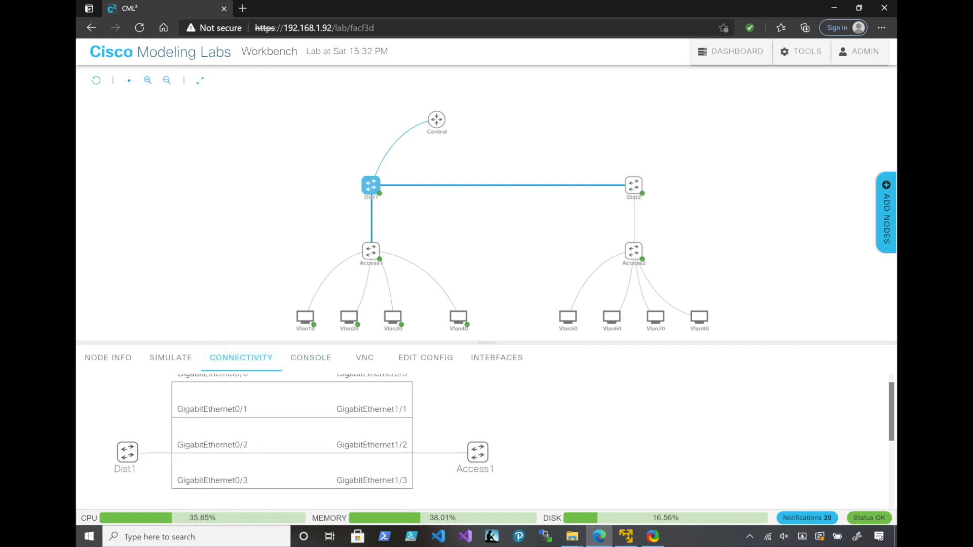
pyautogui.scroll(-2, 292, 441)
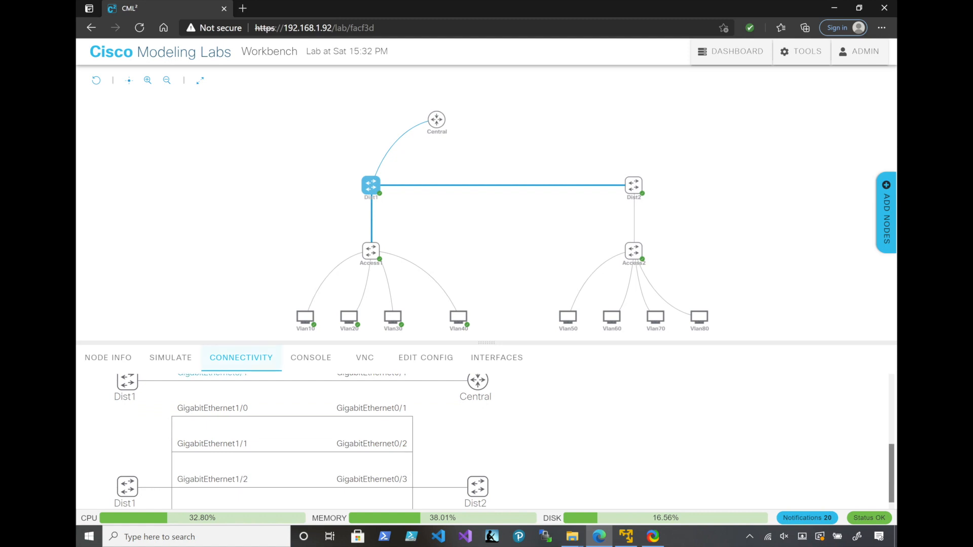
pyautogui.moveTo(249, 408); pyautogui.dragTo(176, 408)
pyautogui.scroll(-1, 177, 409)
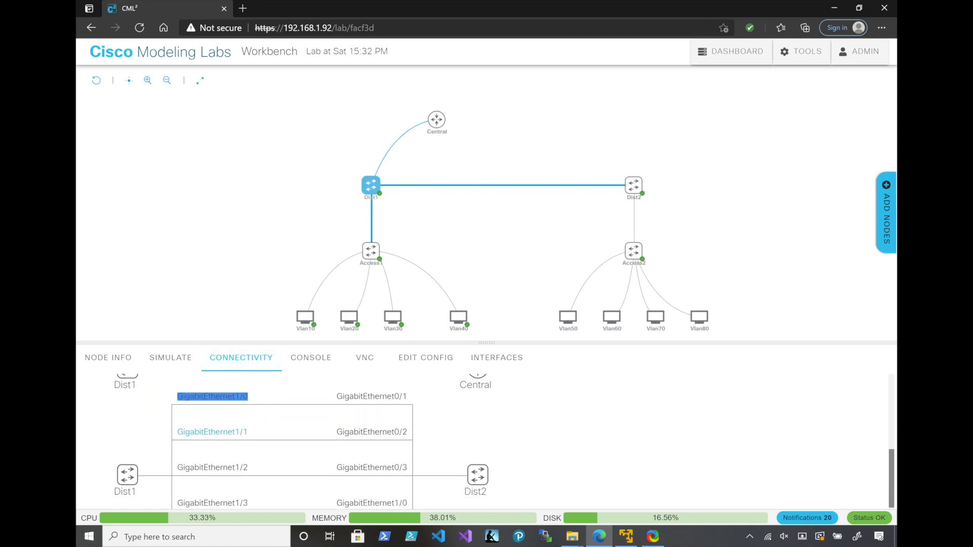
pyautogui.moveTo(371, 186)
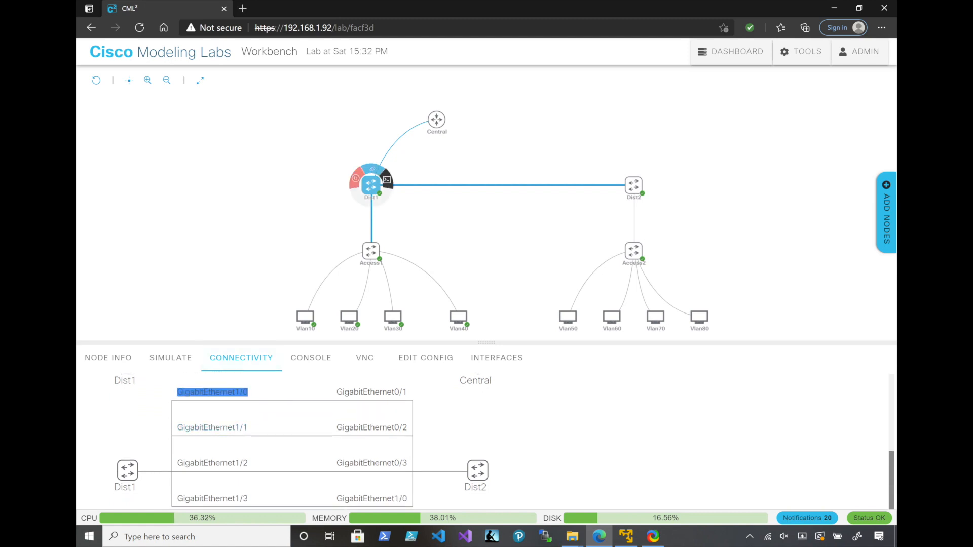
pyautogui.click(386, 180)
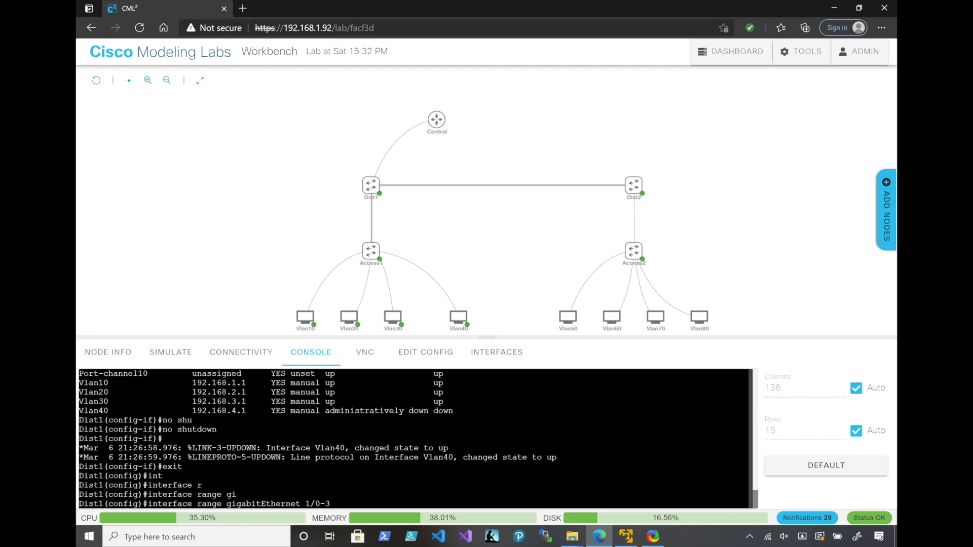
# Enter the gigabitEthernet 1/0-3 range on Dist1 and make its ports routed with no switchport
pyautogui.press('Return')
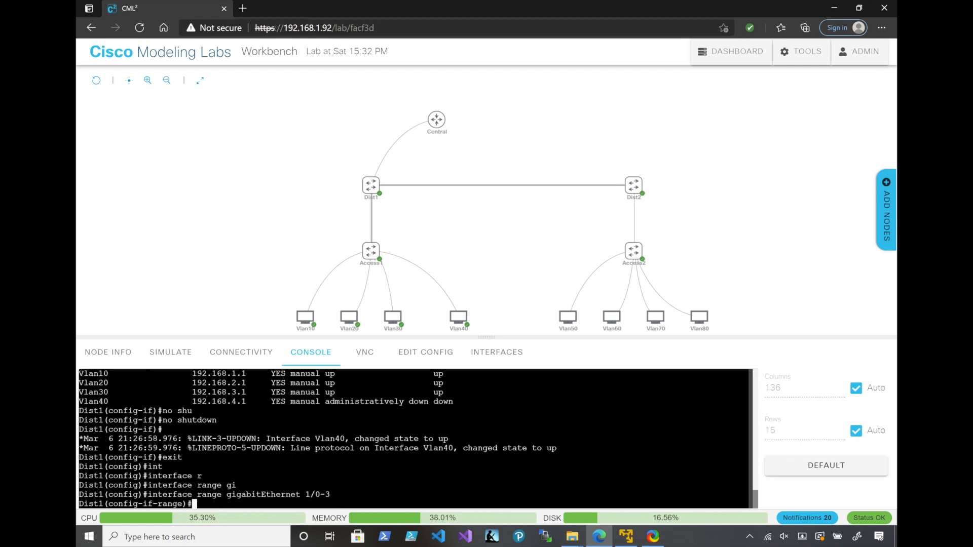
pyautogui.write('no sw')
pyautogui.press('Tab')
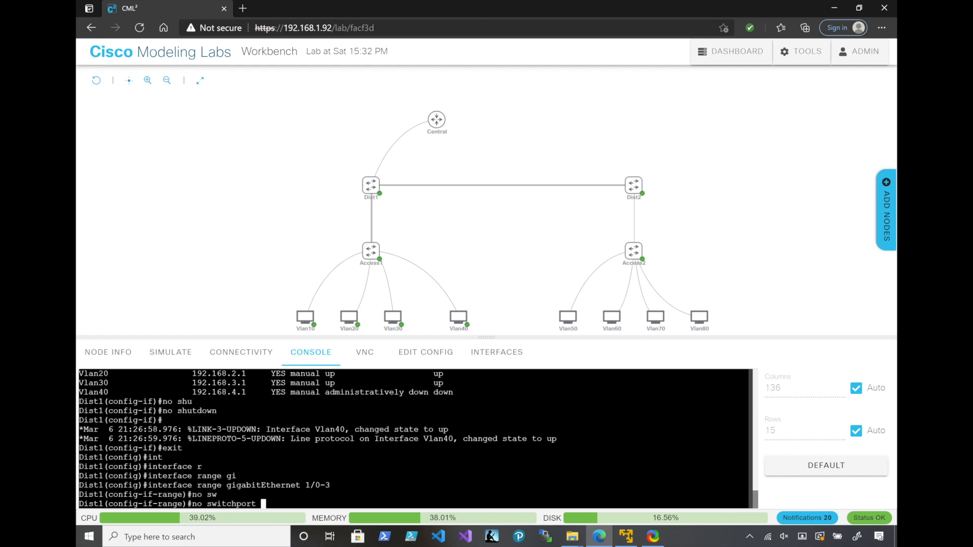
pyautogui.press('Return')
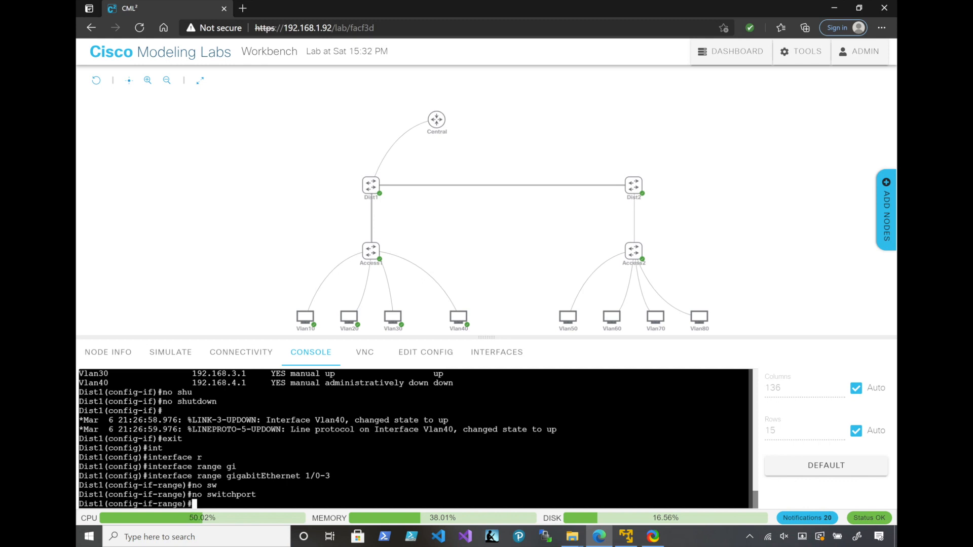
# Assign Dist1's selected interface range to channel-group 15 with mode on
pyautogui.write('chann')
pyautogui.press('Tab')
pyautogui.write('el-g')
pyautogui.press('Tab')
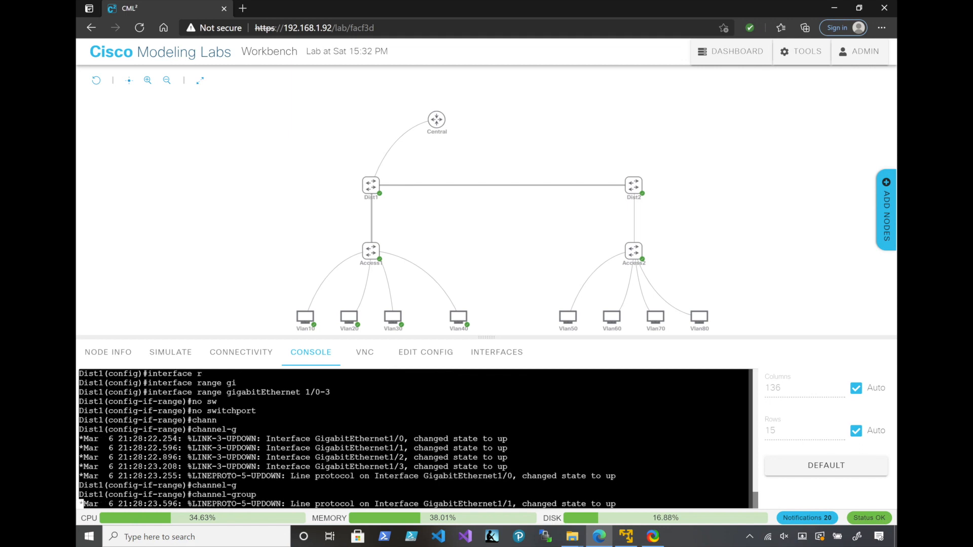
pyautogui.write('15 mo')
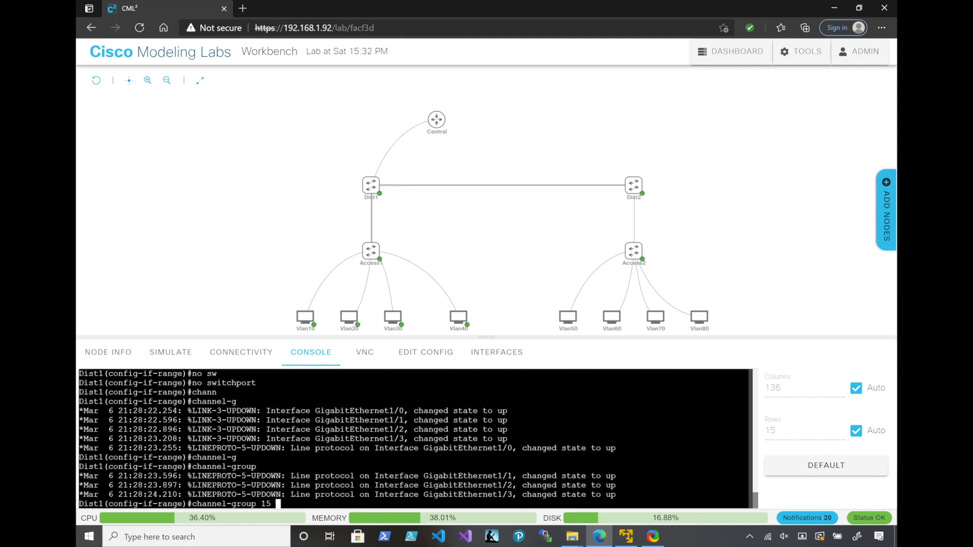
pyautogui.press('Tab')
pyautogui.write('on')
pyautogui.press('Return')
# Leave the range, enter interface port-channel 15 on Dist1, and apply no switchport to it
pyautogui.write('e)#e')
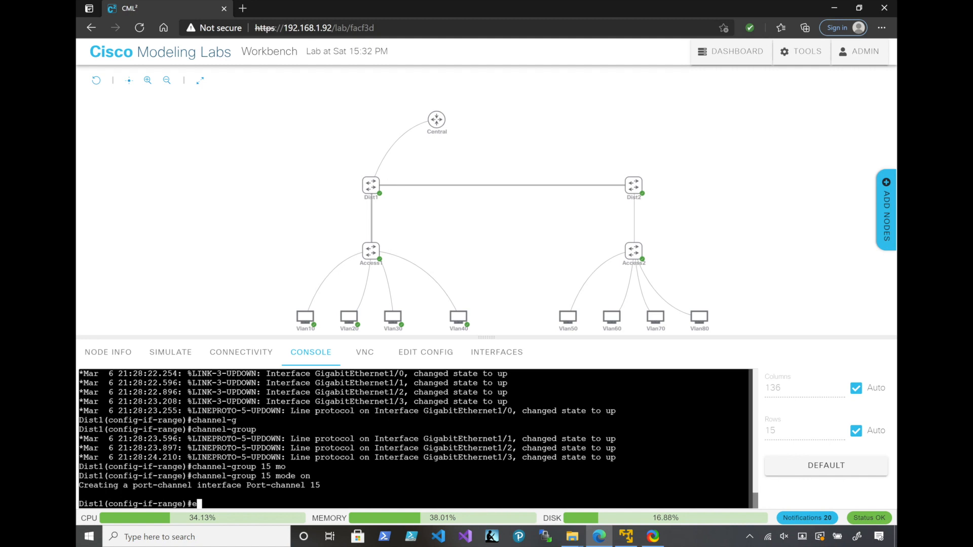
pyautogui.write('xit')
pyautogui.press('Return')
pyautogui.write('int')
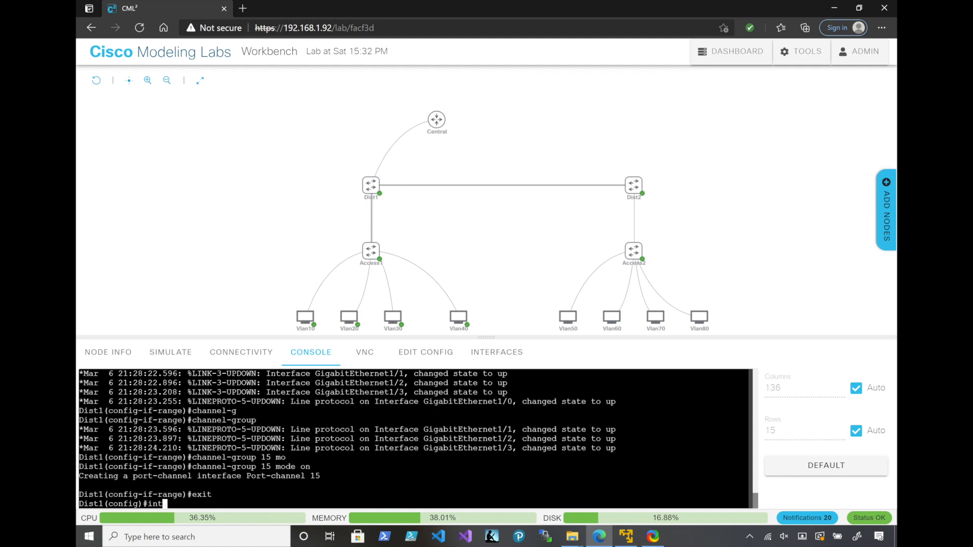
pyautogui.press('Tab')
pyautogui.write('port')
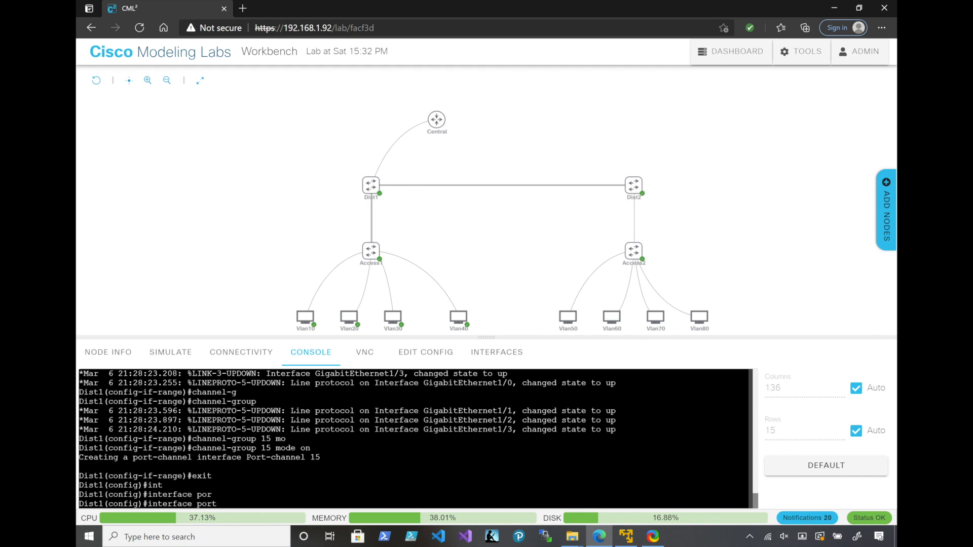
pyautogui.write('-channel 15')
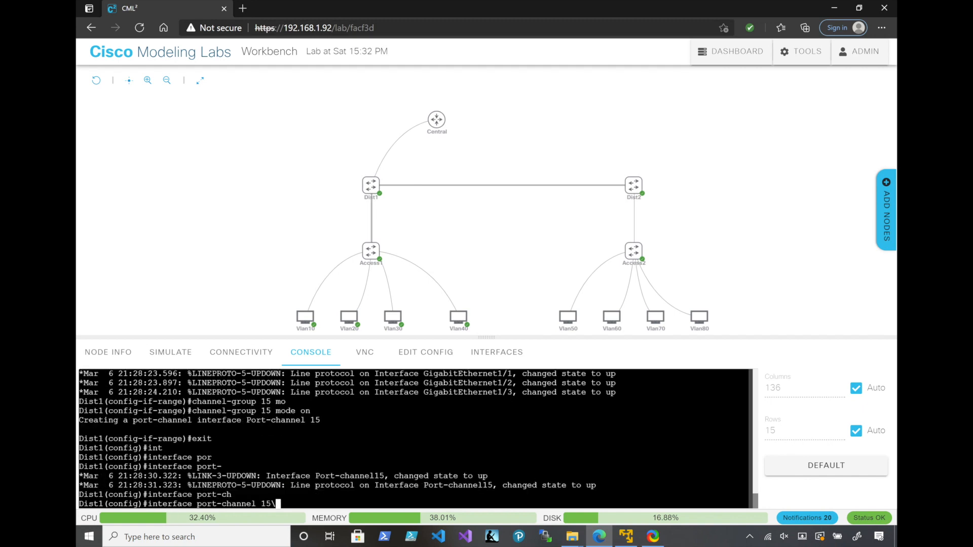
pyautogui.press('Return')
pyautogui.write('no swi')
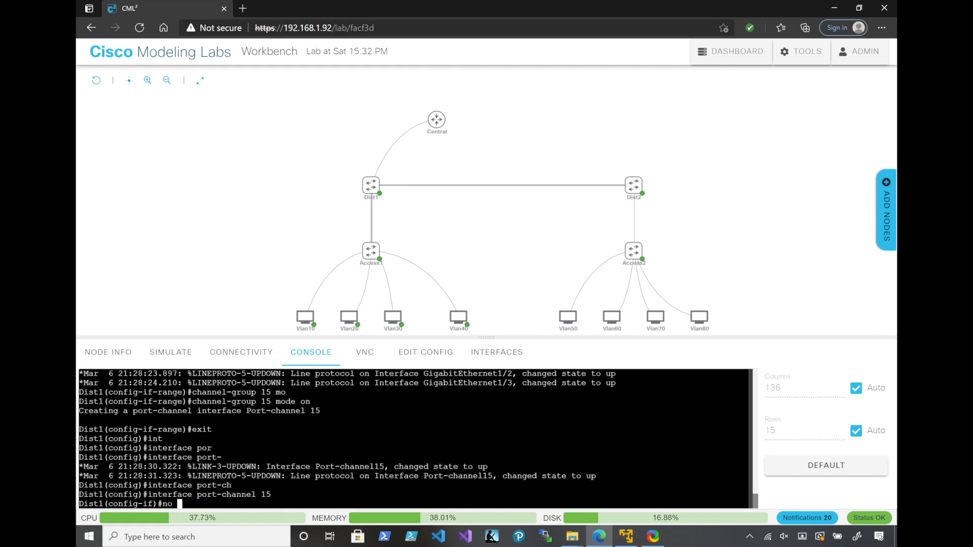
pyautogui.press('Tab')
pyautogui.press('Return')
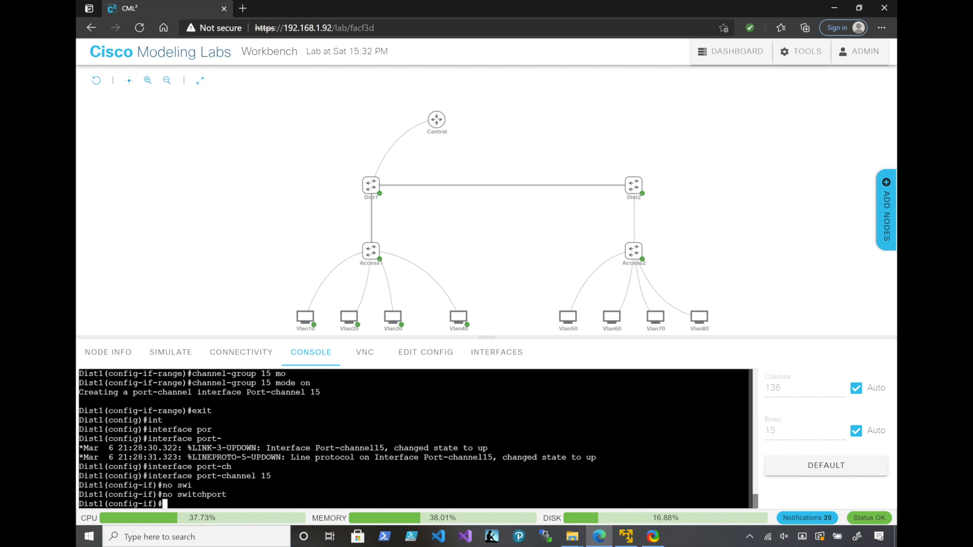
# Assign IP address 10.99.99.1 with mask 255.255.255.252 to Dist1's port-channel 15
pyautogui.write('ip add')
pyautogui.press('Tab')
pyautogui.write('1')
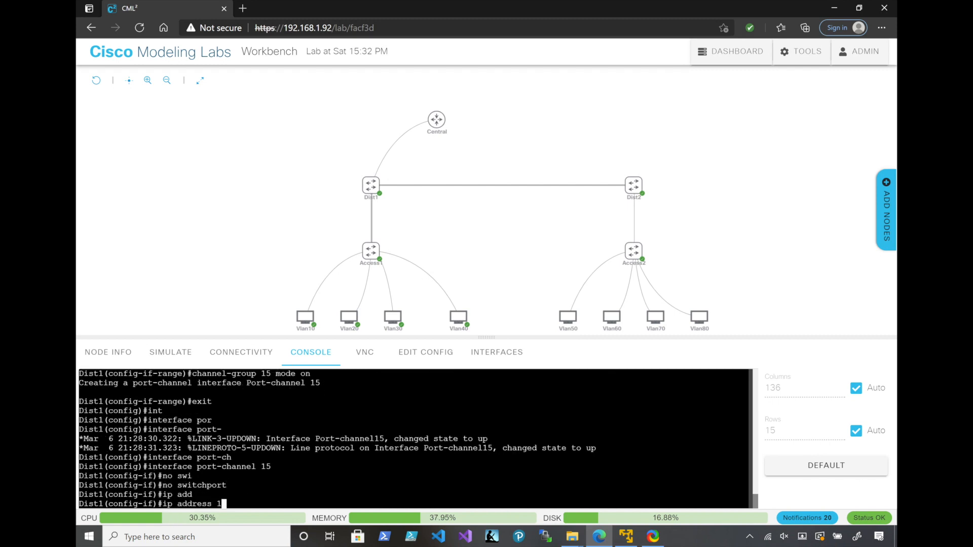
pyautogui.write('0.99.99.1 255.255.255.252')
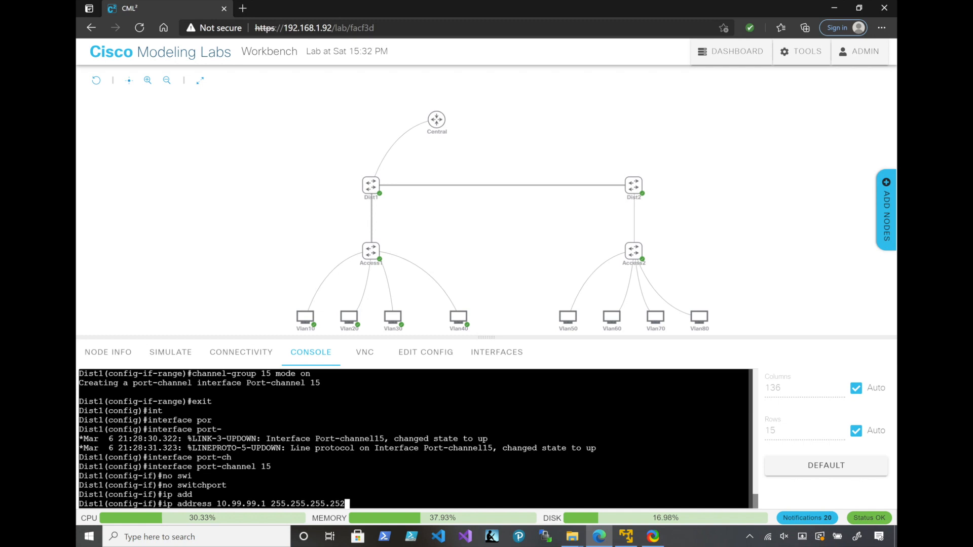
pyautogui.press('Return')
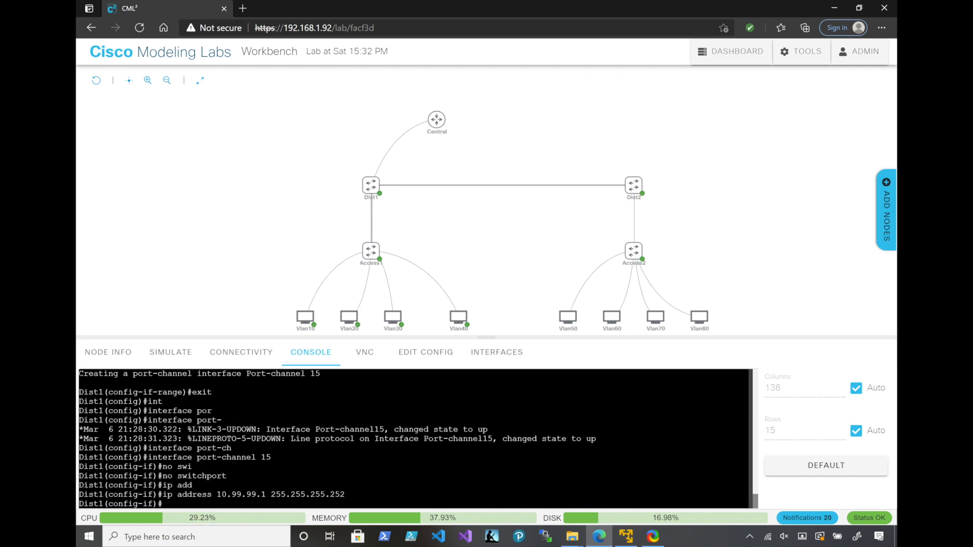
# Open Dist2's console and enter global configuration mode from privileged mode
pyautogui.moveTo(633, 185)
pyautogui.click(633, 185)
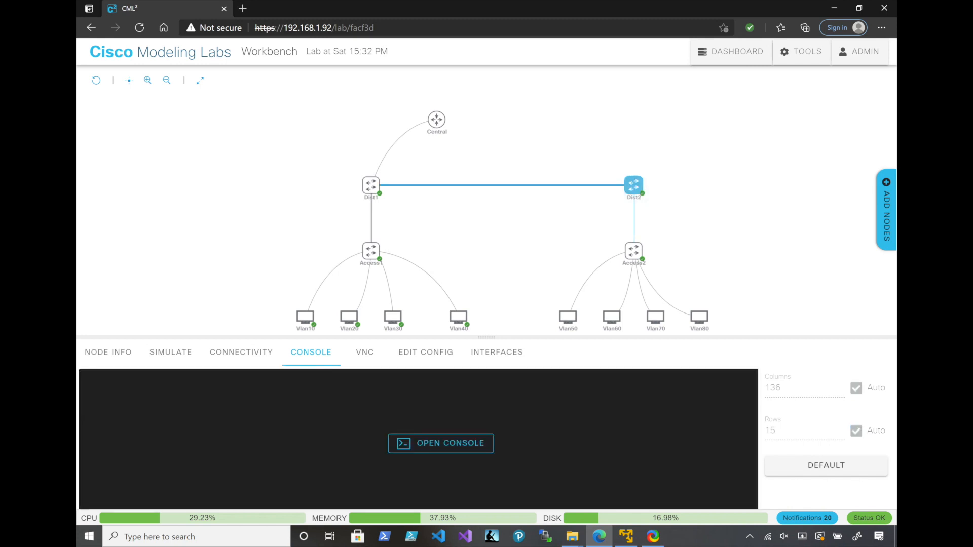
pyautogui.click(434, 444)
pyautogui.press('Return')
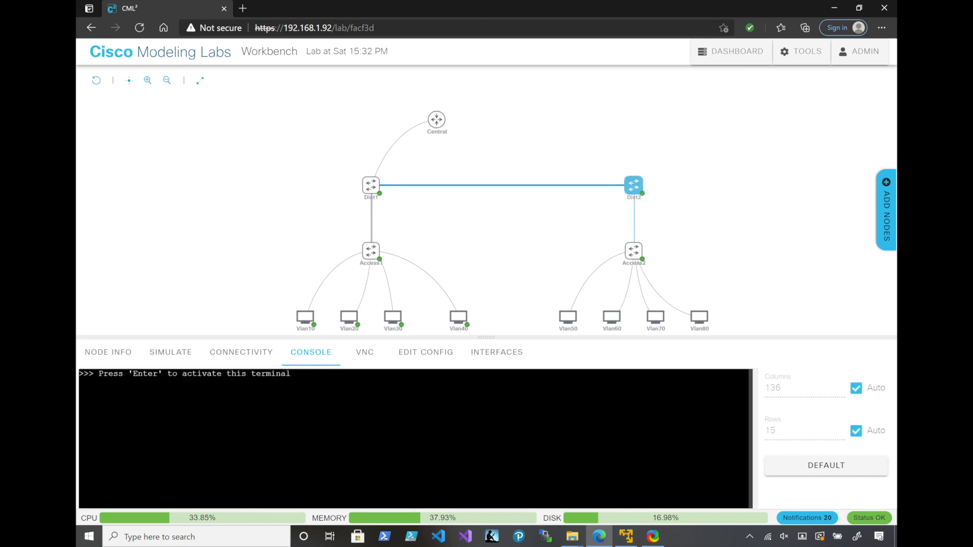
pyautogui.write('en')
pyautogui.press('Return')
pyautogui.write('conf t')
pyautogui.press('Return')
# Set the switch's hostname to Dist2
pyautogui.write('hostname_here(config)#ho')
pyautogui.press('Tab')
pyautogui.write('Dist2')
pyautogui.press('Return')
# Enable logging synchronous on line console 0 of Dist2
pyautogui.write('line con')
pyautogui.press('Tab')
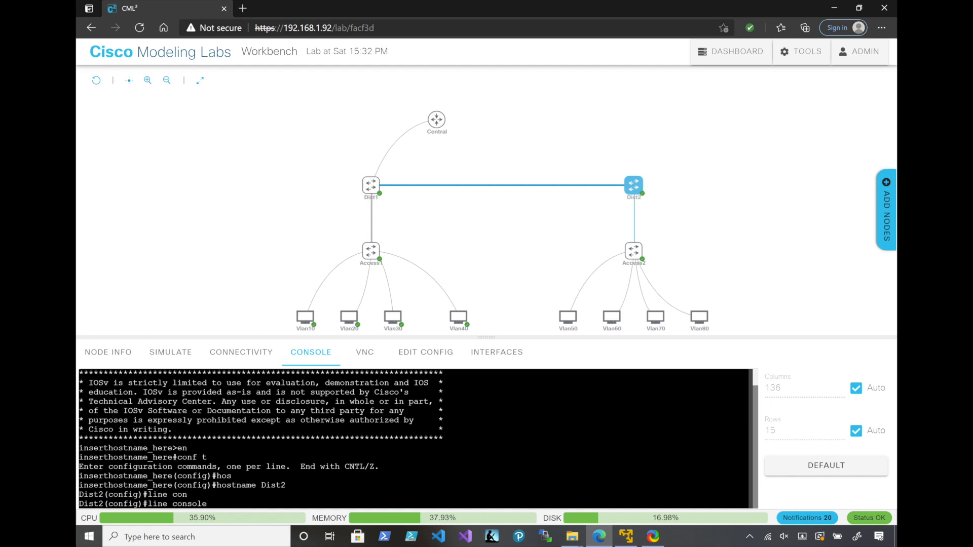
pyautogui.write('0')
pyautogui.press('Return')
pyautogui.write('logging s')
pyautogui.write('yn')
pyautogui.press('Tab')
pyautogui.press('Return')
pyautogui.write('int')
pyautogui.press('Tab')
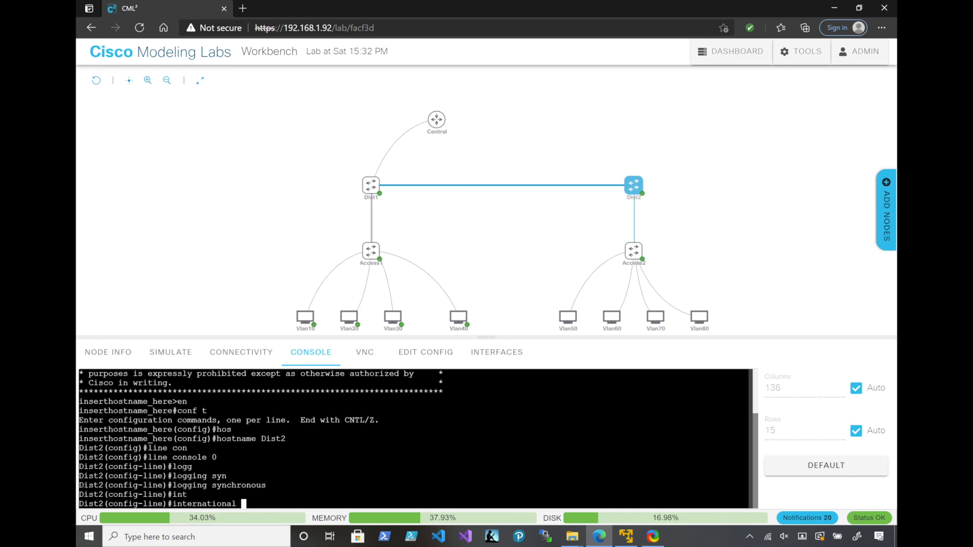
pyautogui.write('r')
pyautogui.press('Tab')
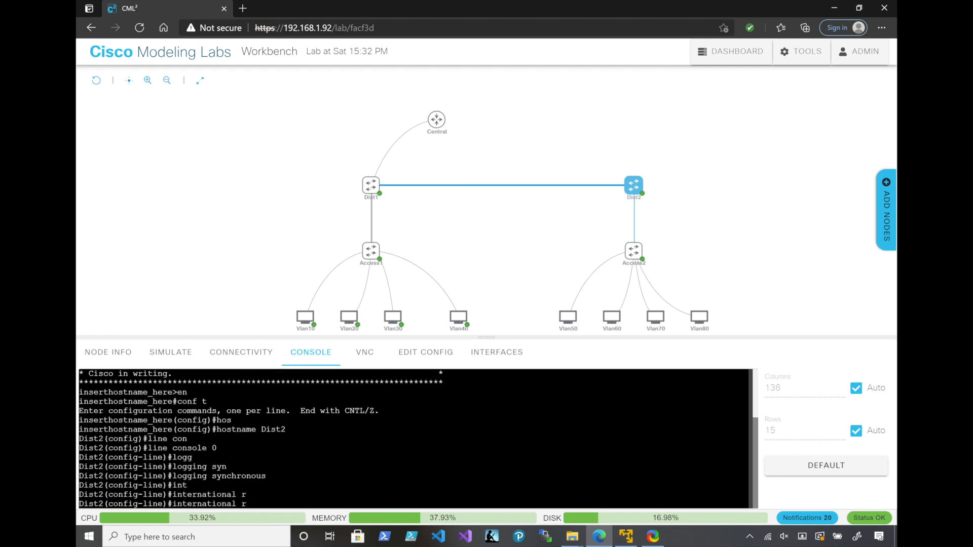
pyautogui.press('BackSpace')
pyautogui.press('BackSpace')
pyautogui.press('BackSpace')
pyautogui.press('BackSpace')
pyautogui.press('BackSpace')
pyautogui.press('BackSpace')
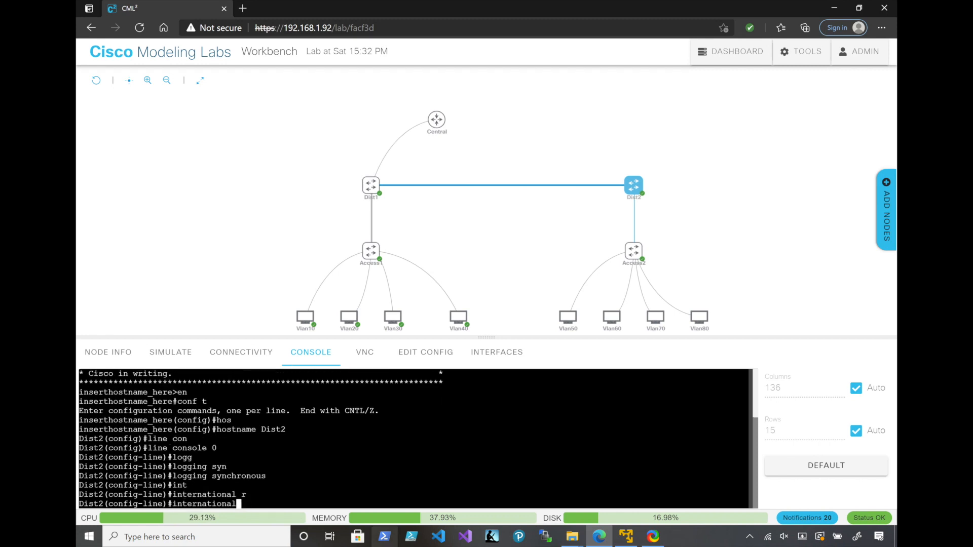
pyautogui.press('BackSpace')
pyautogui.press('BackSpace')
pyautogui.press('BackSpace')
pyautogui.press('BackSpace')
pyautogui.press('BackSpace')
pyautogui.press('BackSpace')
pyautogui.press('BackSpace')
pyautogui.press('BackSpace')
pyautogui.press('BackSpace')
# Leave Dist2's console line configuration and select the interface range gigabitEthernet 0/1-3, gigabitEthernet 0/0
pyautogui.write('exit')
pyautogui.press('Return')
pyautogui.write('int')
pyautogui.press('Tab')
pyautogui.write('r')
pyautogui.press('Tab')
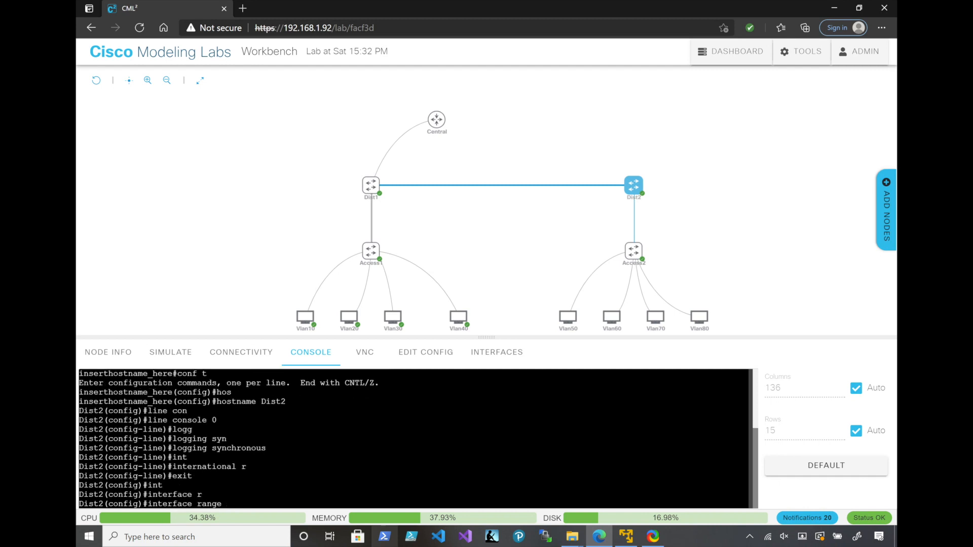
pyautogui.write('gi')
pyautogui.press('Tab')
pyautogui.write('0')
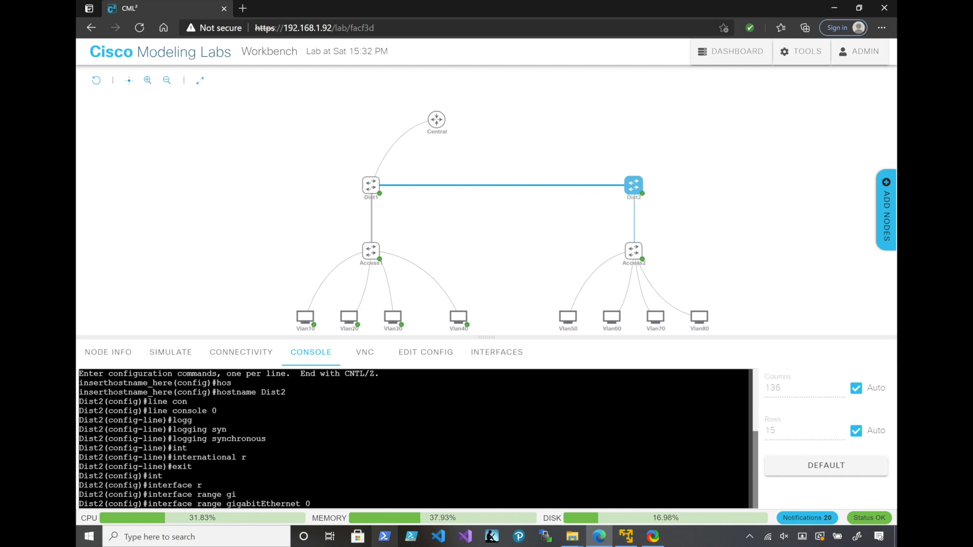
pyautogui.write('/1-3, gi')
pyautogui.press('Tab')
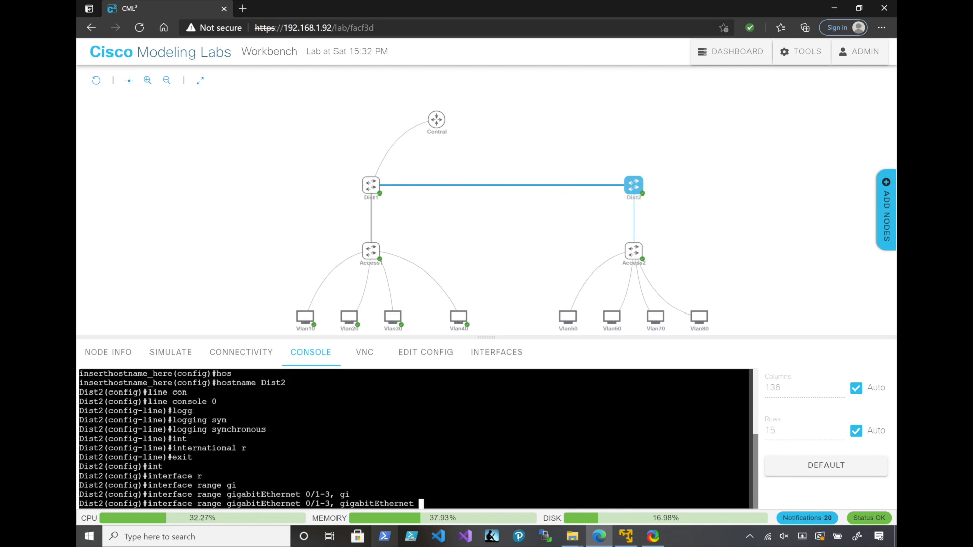
pyautogui.write('0/0')
pyautogui.press('Return')
# Convert the selected Dist2 interface range to routed ports with no switchport
pyautogui.write('no s')
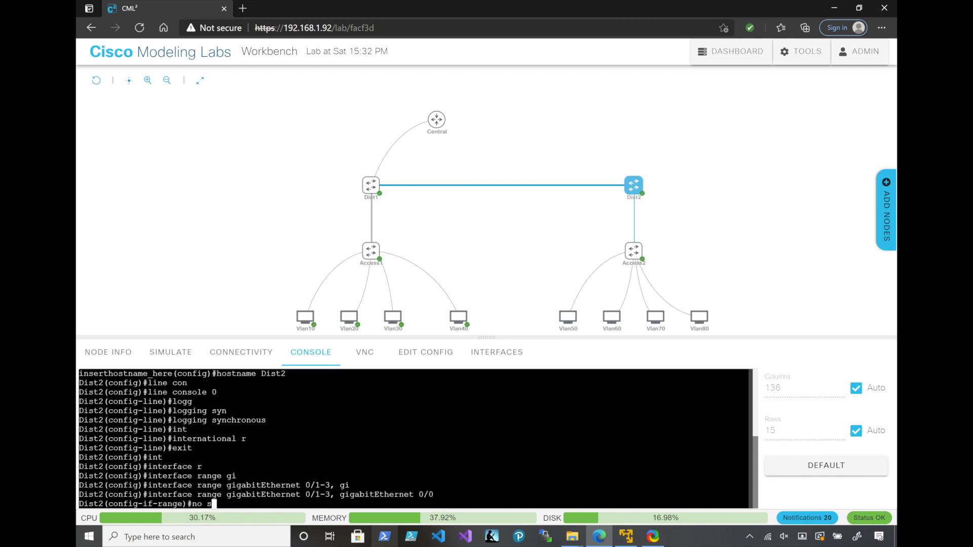
pyautogui.press('Tab')
pyautogui.write('w')
pyautogui.press('Tab')
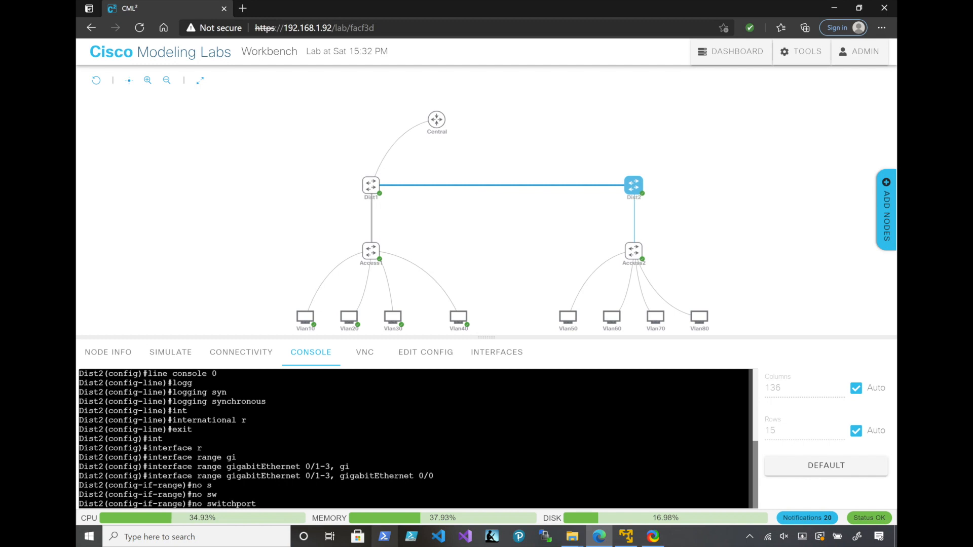
pyautogui.press('Return')
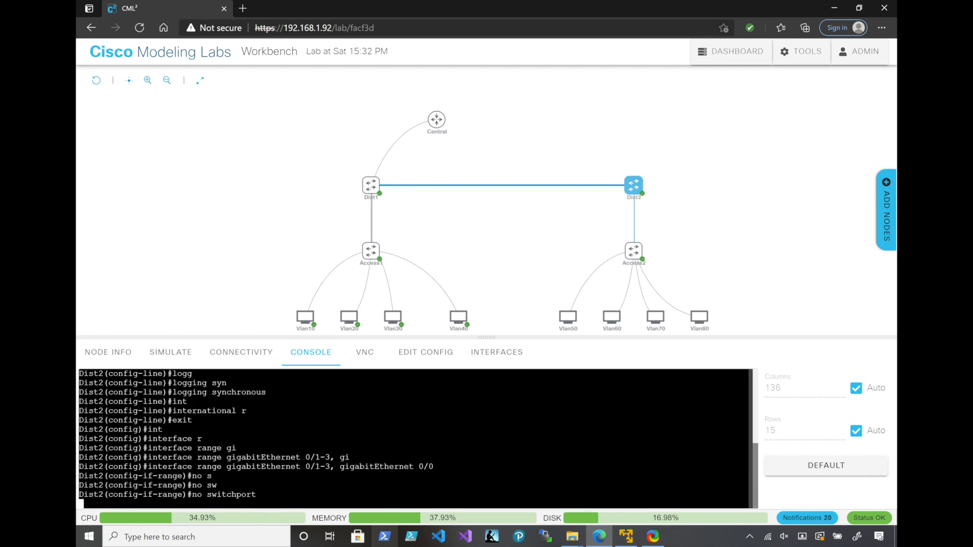
# Bundle the selected Dist2 interfaces into channel group 15 with mode on
pyautogui.write('channel')
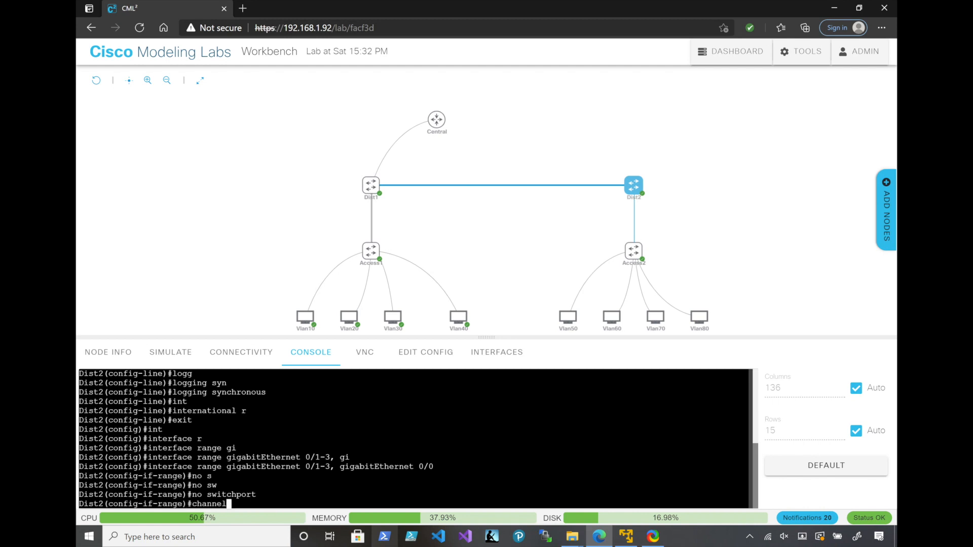
pyautogui.write('-g')
pyautogui.press('Tab')
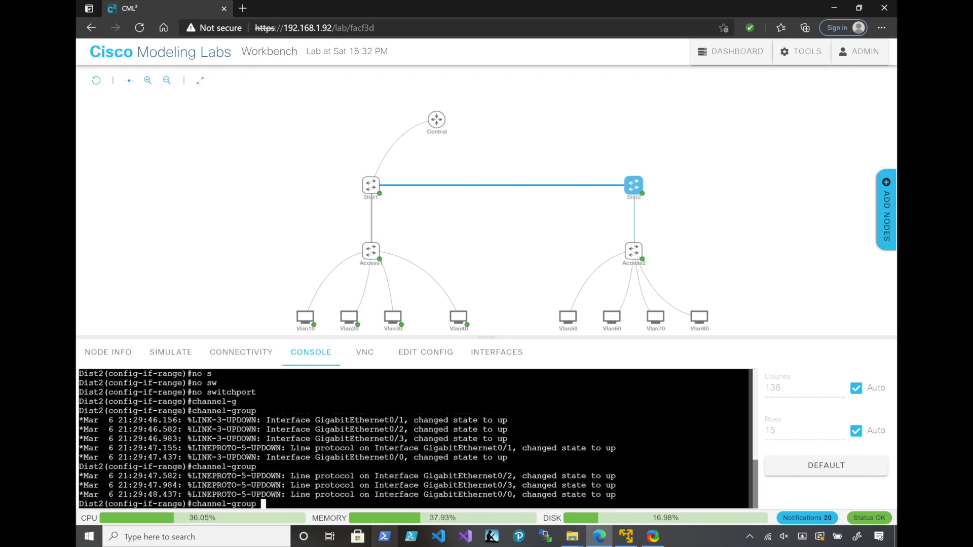
pyautogui.write('15 mo')
pyautogui.press('Tab')
pyautogui.write('on')
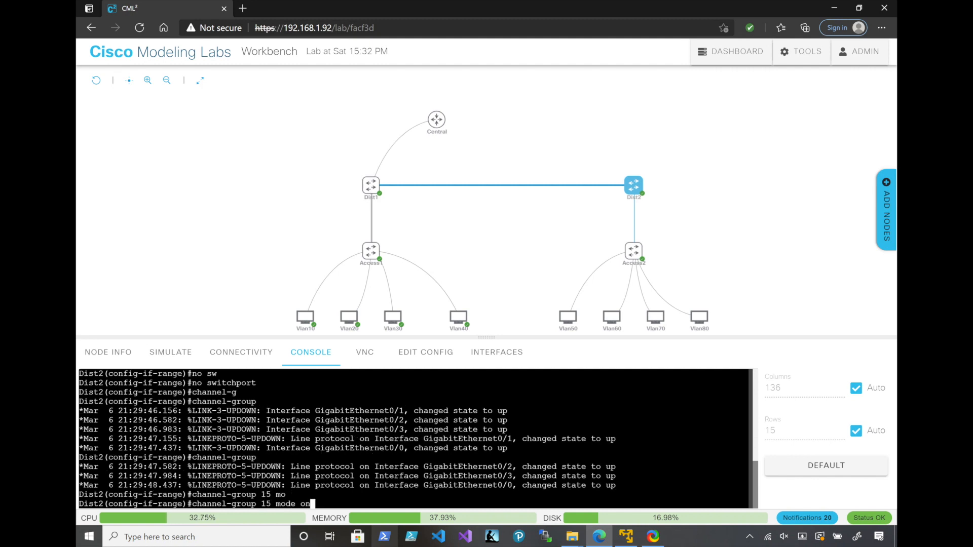
pyautogui.press('Return')
# Exit the interface range and enter configuration of interface port-channel 15 on Dist2
pyautogui.write('exit')
pyautogui.press('Return')
pyautogui.write('ist2(config)#i')
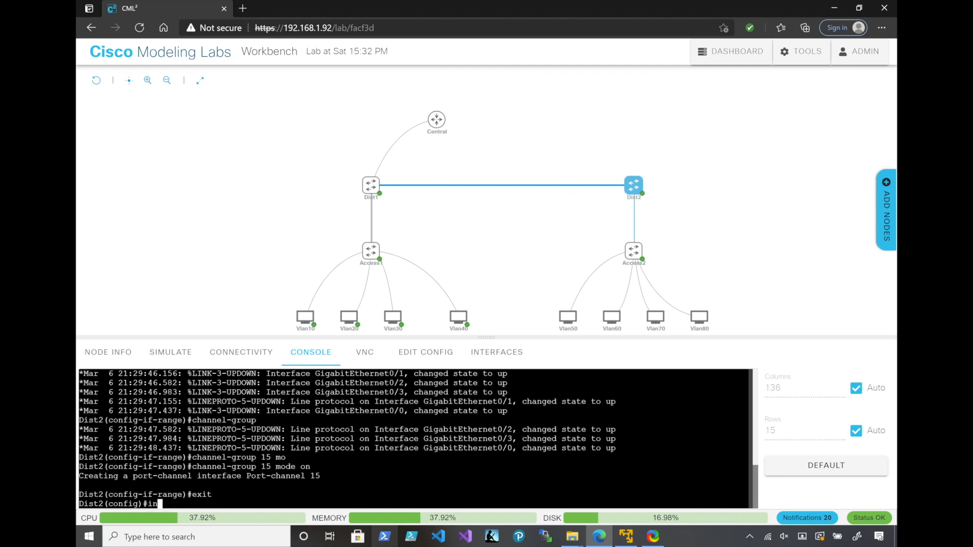
pyautogui.write('n')
pyautogui.press('Tab')
pyautogui.write('por')
pyautogui.press('Tab')
pyautogui.write('t')
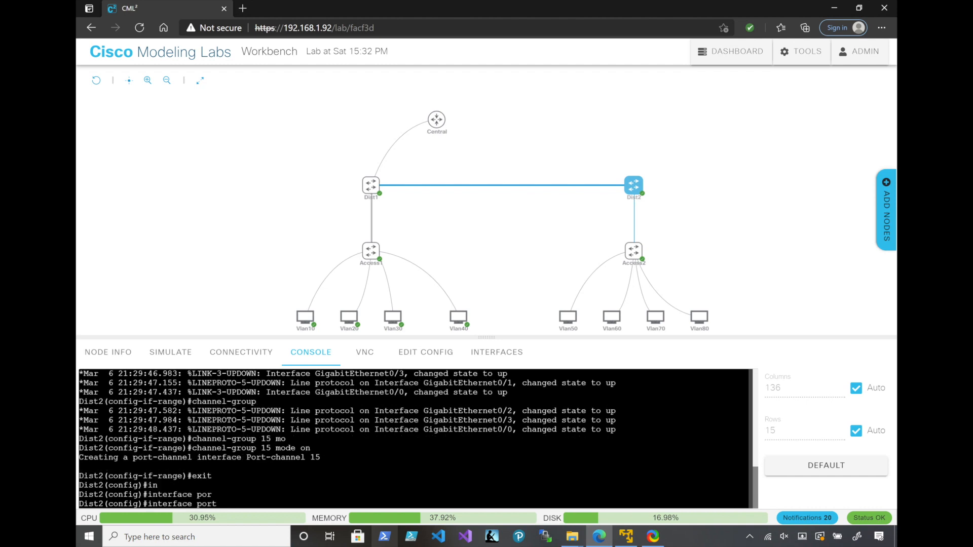
pyautogui.write('-c')
pyautogui.press('Tab')
pyautogui.write('15')
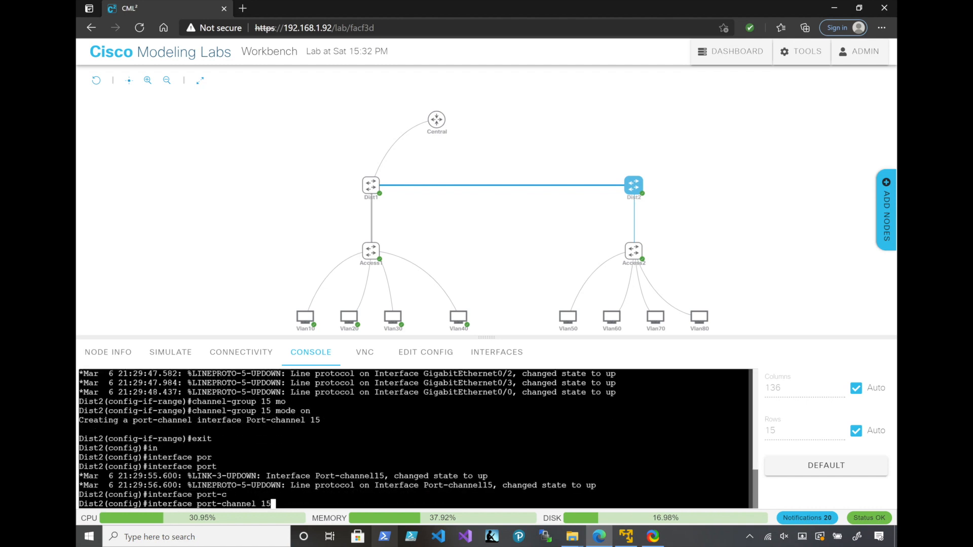
pyautogui.press('Return')
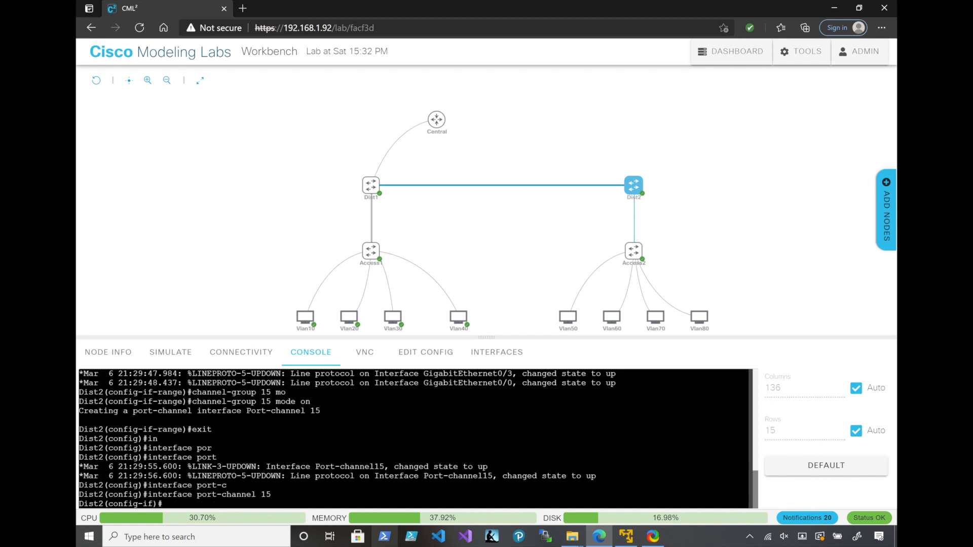
# Assign IP address 10.99.99.2 with mask 255.255.255.252 to Dist2's port-channel 15
pyautogui.write('ip add')
pyautogui.press('Tab')
pyautogui.write('10.99.99.2 255')
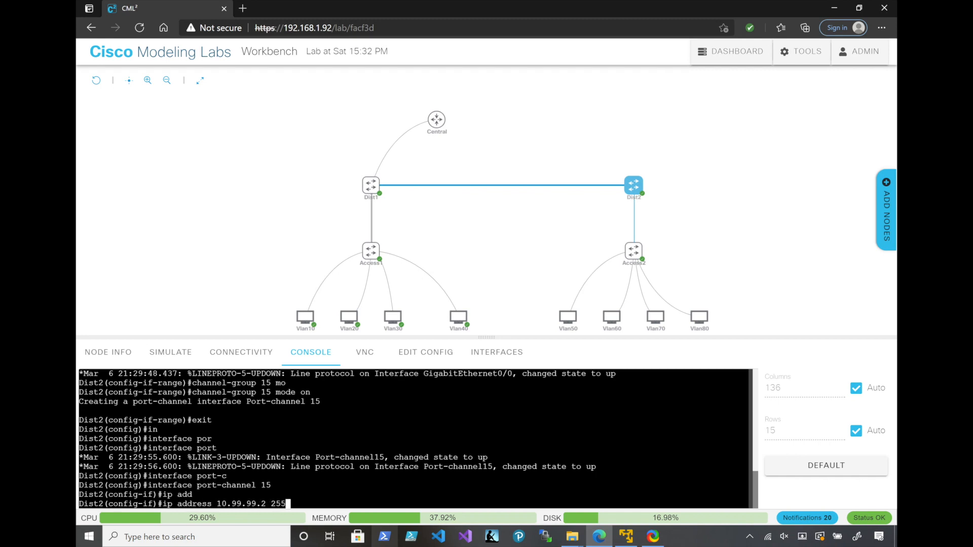
pyautogui.write('.255.255.252')
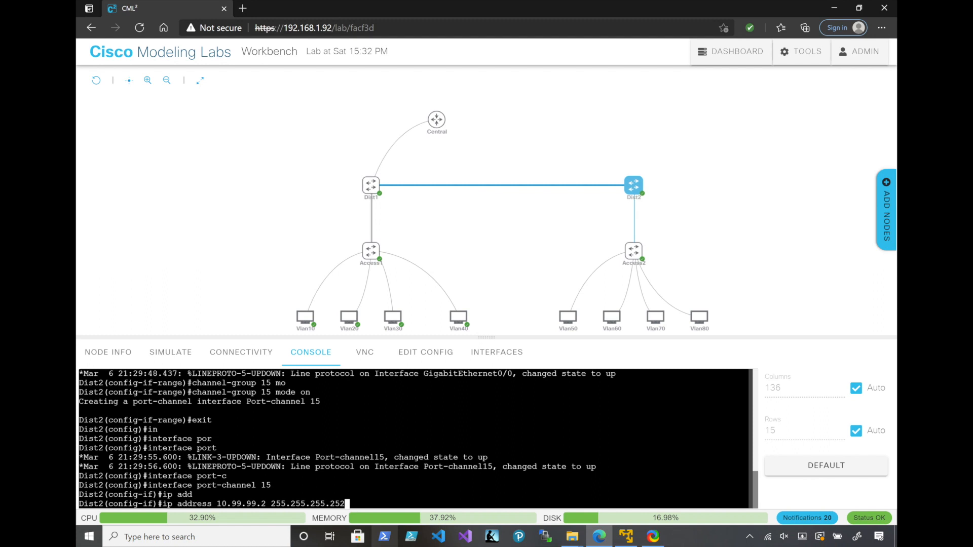
pyautogui.press('Return')
# Apply no switchport to Dist2's port-channel 15 and return to privileged mode
pyautogui.write('no swi')
pyautogui.press('Tab')
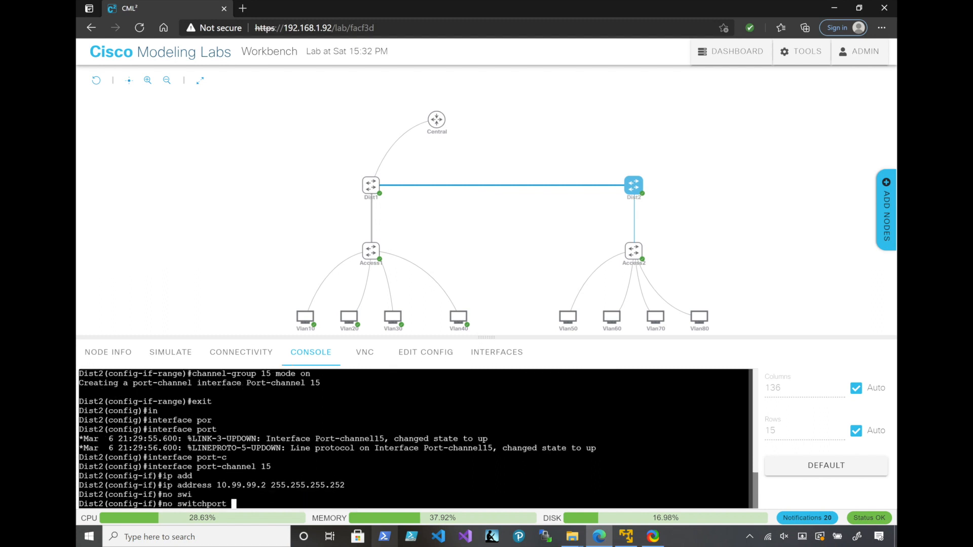
pyautogui.press('Return')
pyautogui.write('end')
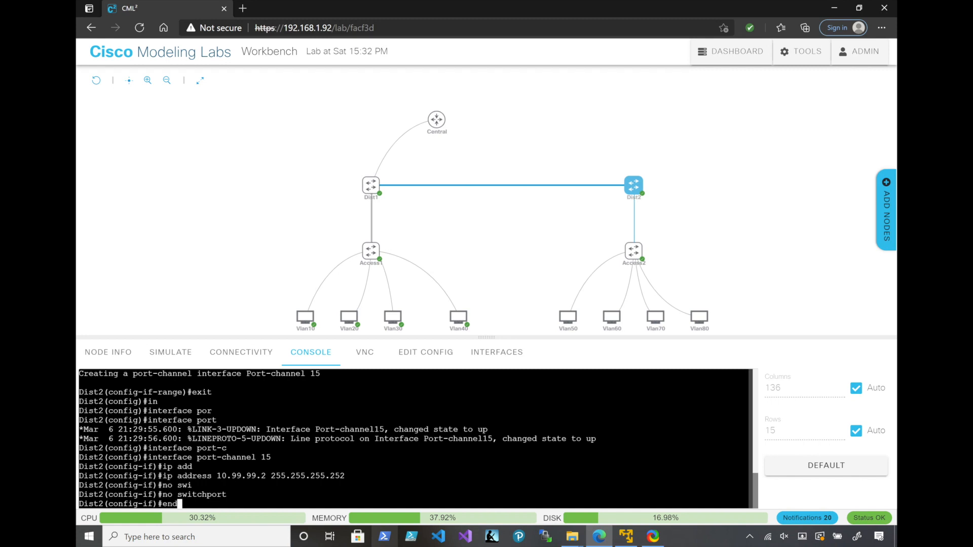
pyautogui.press('Return')
# Display Dist2's EtherChannel summary and check port-channel 15's status flags against the flag legend
pyautogui.write('show etherch')
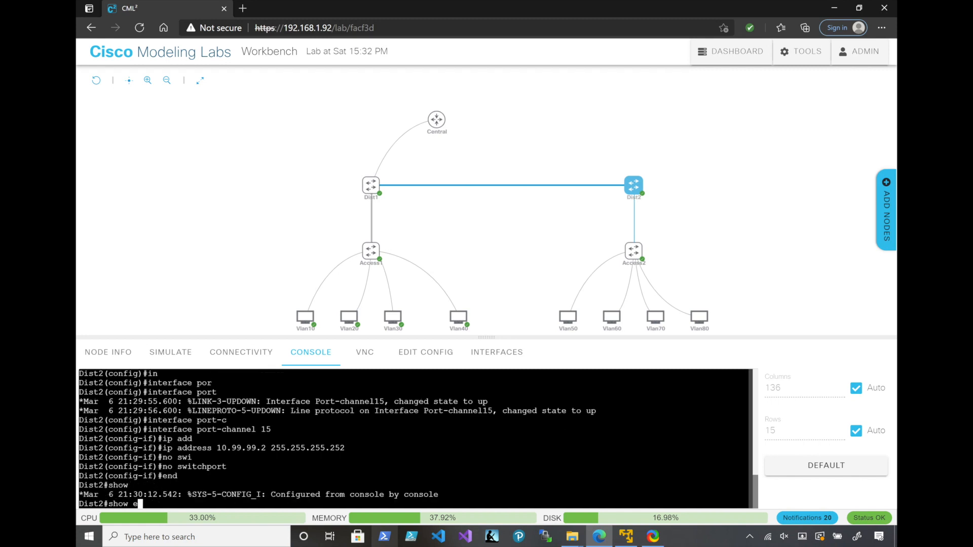
pyautogui.press('Tab')
pyautogui.write('summ')
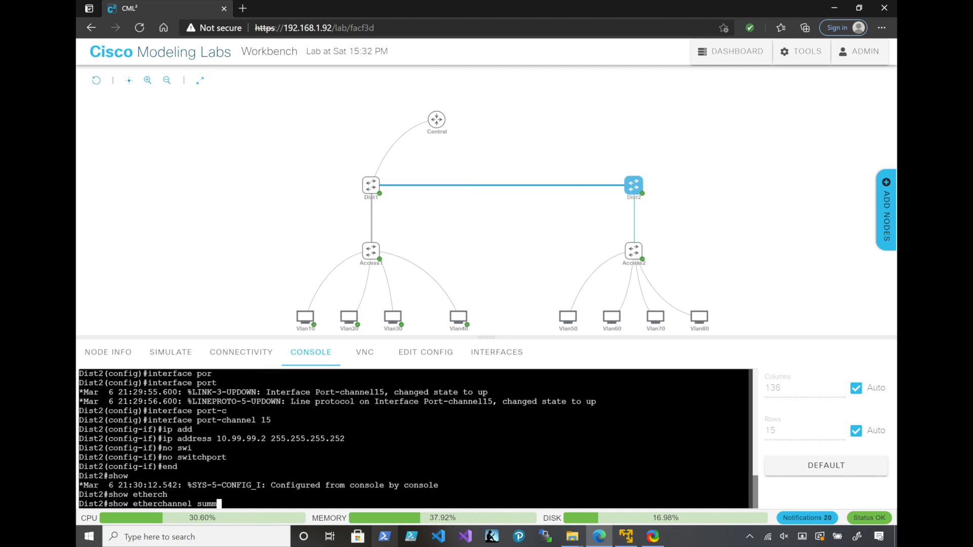
pyautogui.press('Tab')
pyautogui.press('Return')
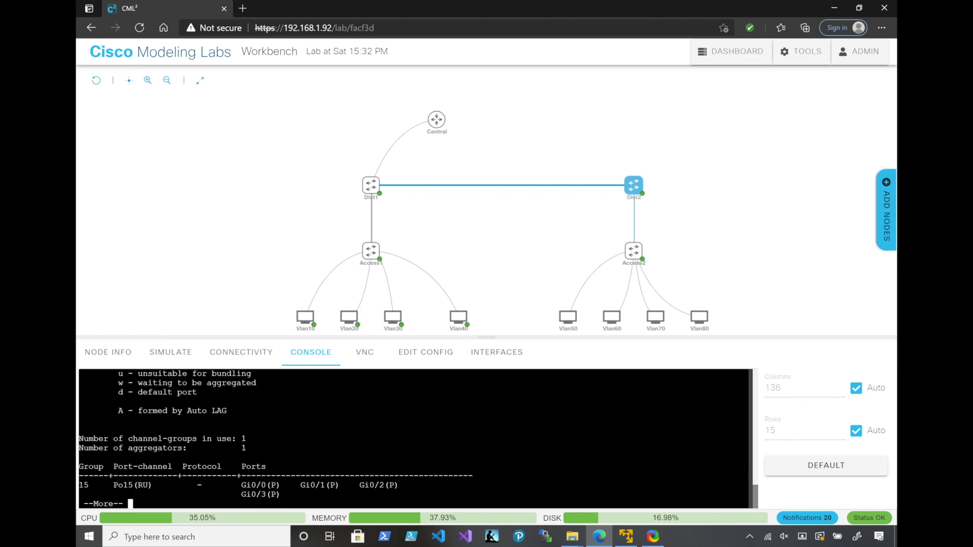
pyautogui.scroll(4, 413, 438)
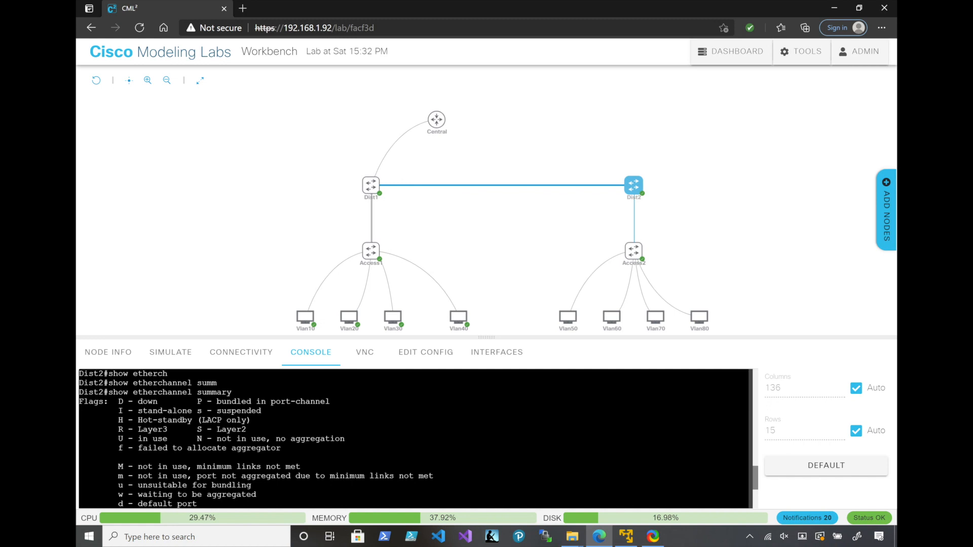
pyautogui.moveTo(168, 430); pyautogui.dragTo(118, 430)
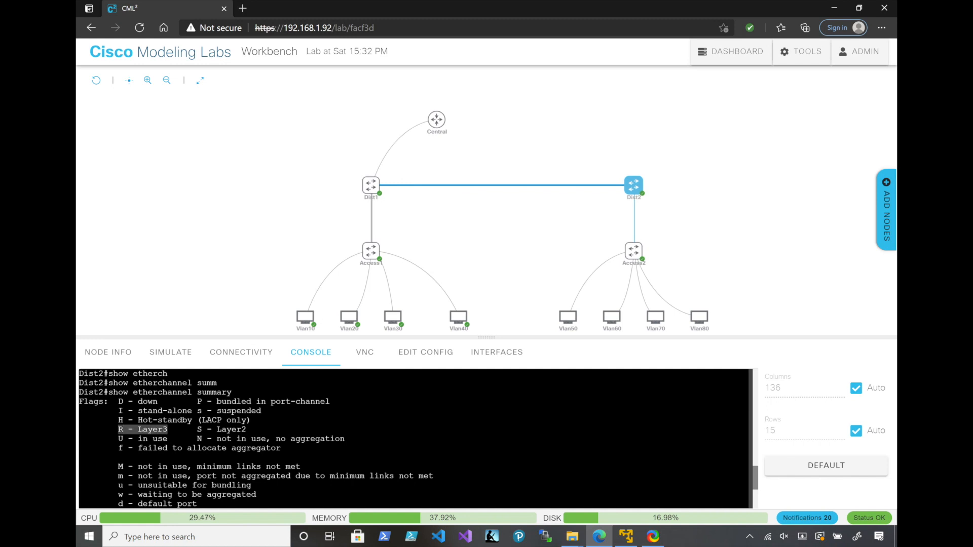
pyautogui.scroll(-4, 413, 438)
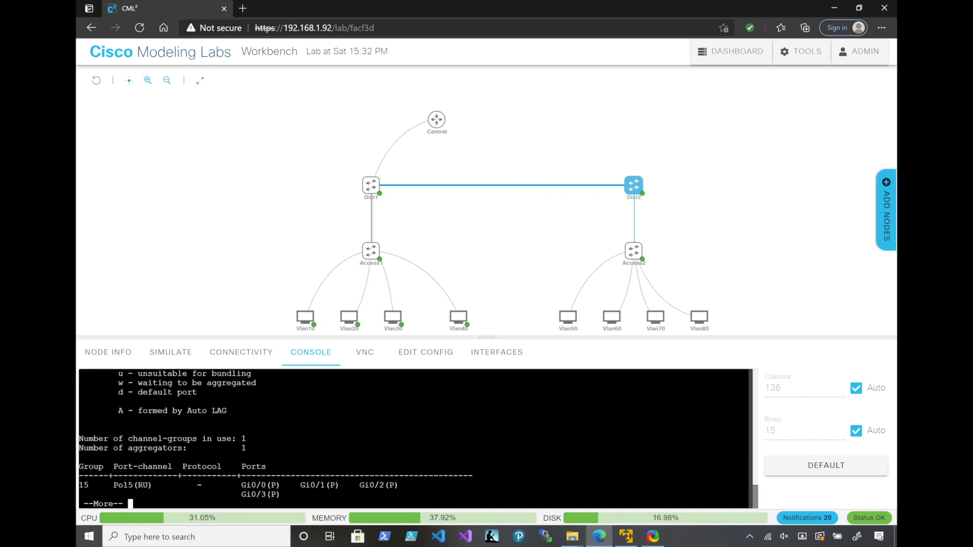
pyautogui.moveTo(158, 475); pyautogui.dragTo(118, 476)
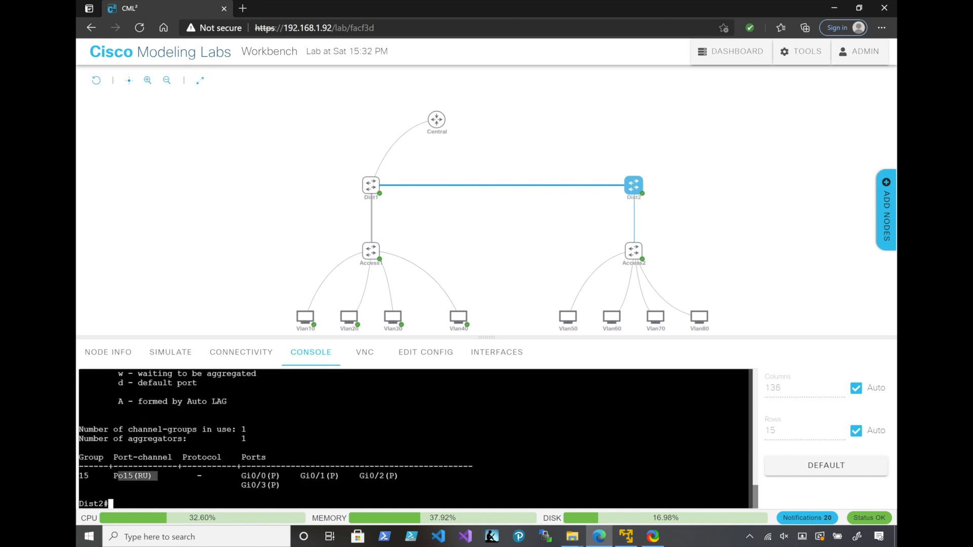
# In Dist1's console, end configuration mode and examine the EtherChannel summary for port-channels 10 and 15
pyautogui.moveTo(371, 185)
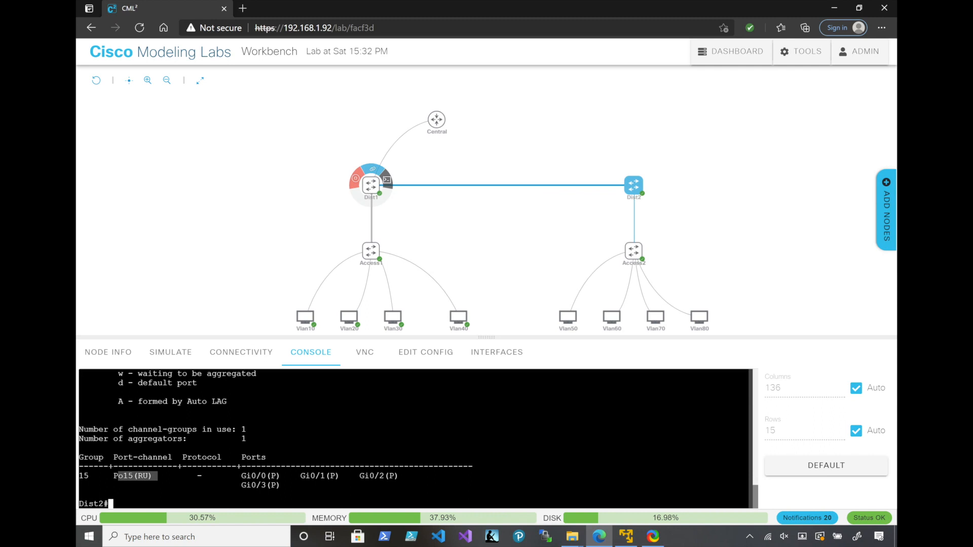
pyautogui.click(387, 179)
pyautogui.write('end')
pyautogui.press('Return')
pyautogui.write('show etherch')
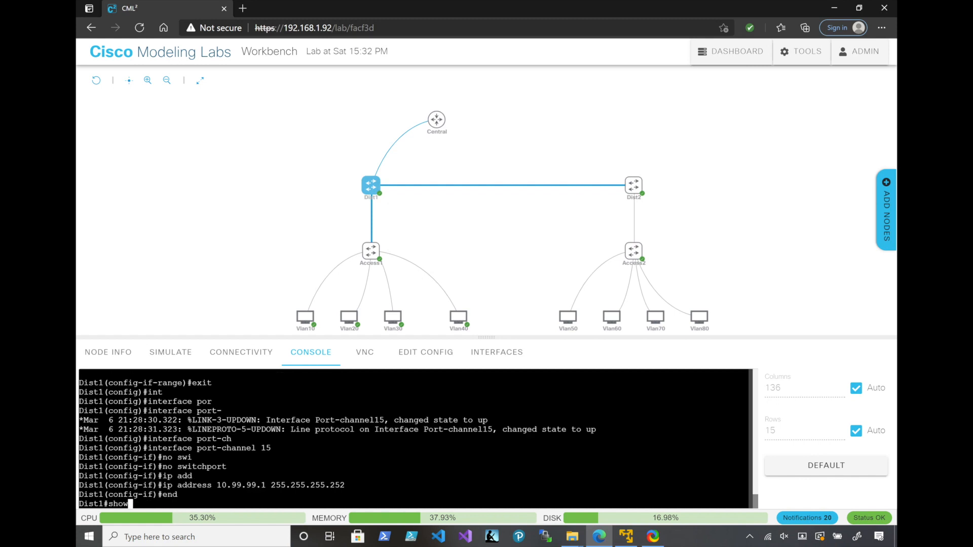
pyautogui.press('Tab')
pyautogui.write('summ')
pyautogui.press('Tab')
pyautogui.press('Return')
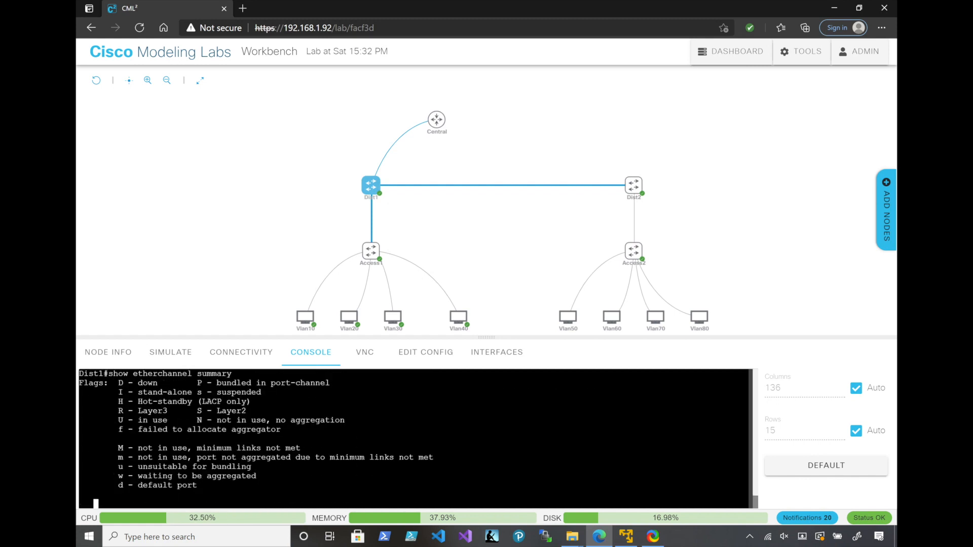
pyautogui.moveTo(216, 457); pyautogui.dragTo(113, 457)
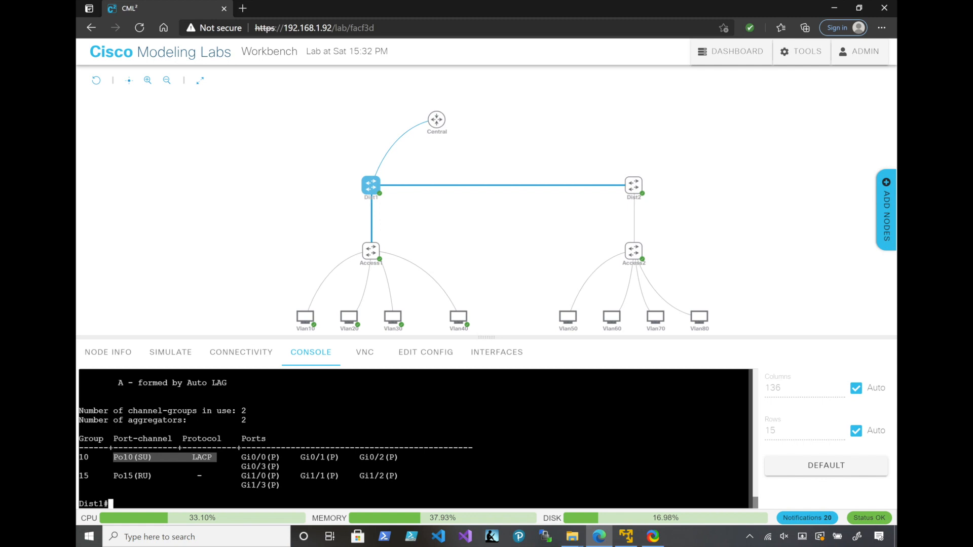
pyautogui.click(135, 476)
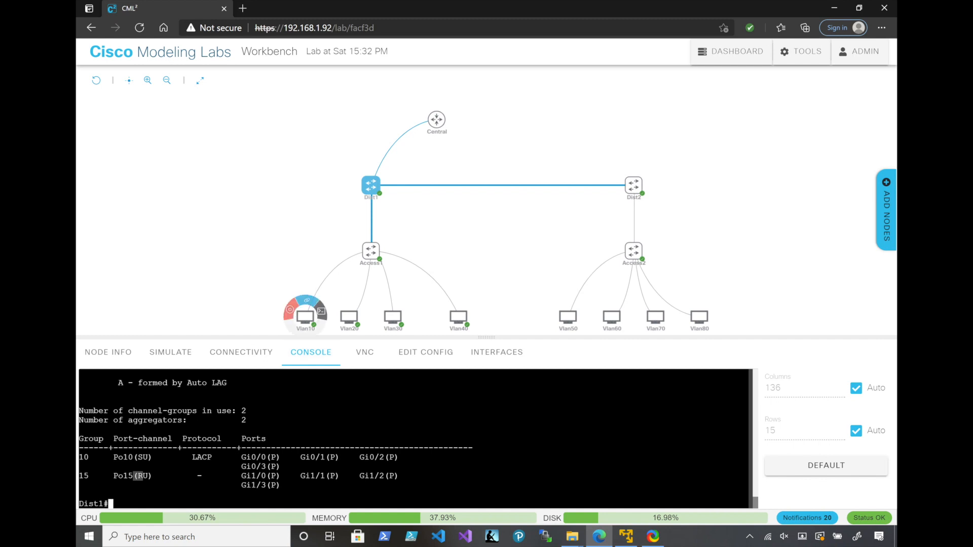
# Ping 10.99.99.1 from the Vlan10 host's console
pyautogui.click(321, 310)
pyautogui.write('ping 10.99.99.1')
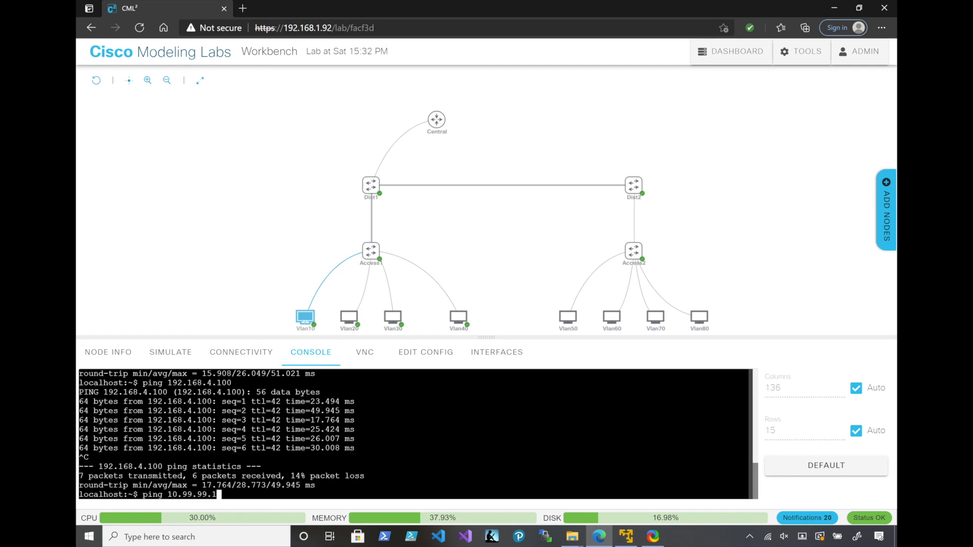
pyautogui.press('Return')
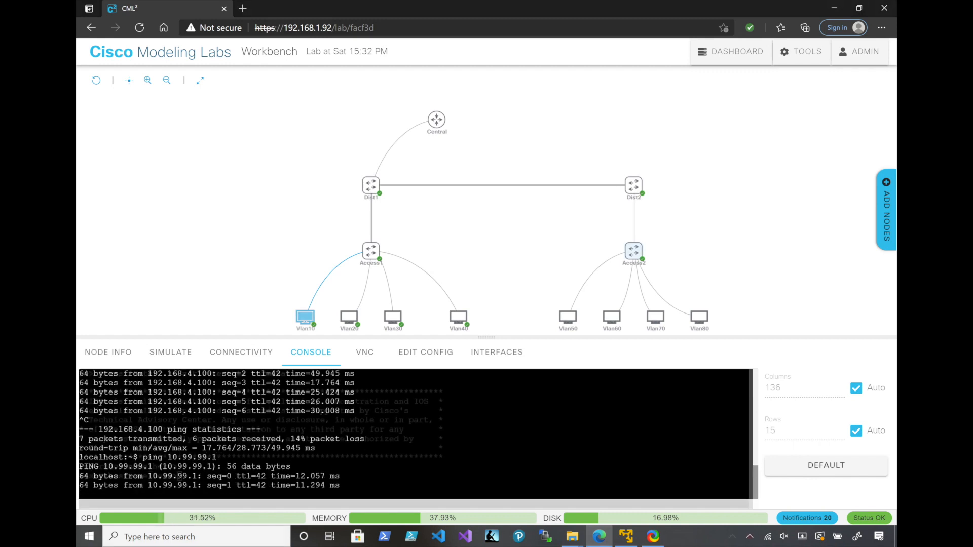
# Open Access2's console and enter global configuration mode from privileged mode
pyautogui.click(634, 250)
pyautogui.press('Return')
pyautogui.write('en')
pyautogui.press('Return')
pyautogui.write('conf t')
pyautogui.press('Return')
# Set the switch's hostname to Access2
pyautogui.write('ho')
pyautogui.press('Tab')
pyautogui.write('Access2')
pyautogui.press('Return')
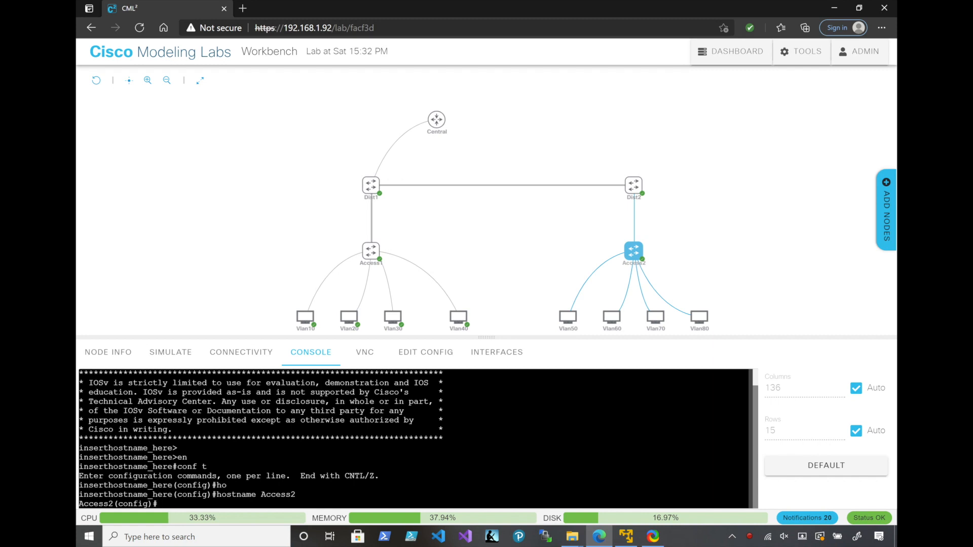
# Enable logging synchronous on line console 0 of Access2
pyautogui.write('lin')
pyautogui.press('Tab')
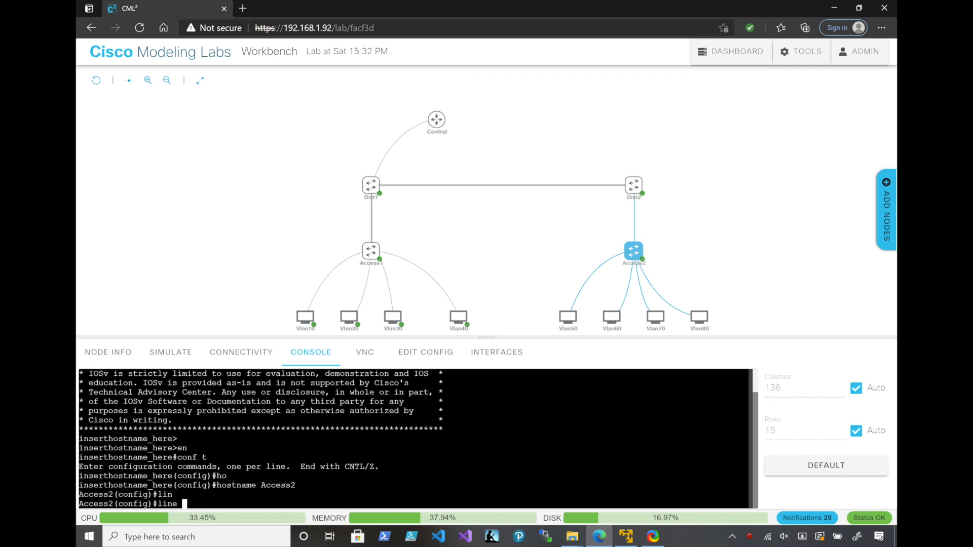
pyautogui.write('con')
pyautogui.press('Tab')
pyautogui.write('0')
pyautogui.press('Return')
pyautogui.write('logging')
pyautogui.press('Tab')
pyautogui.write('syn')
pyautogui.press('Tab')
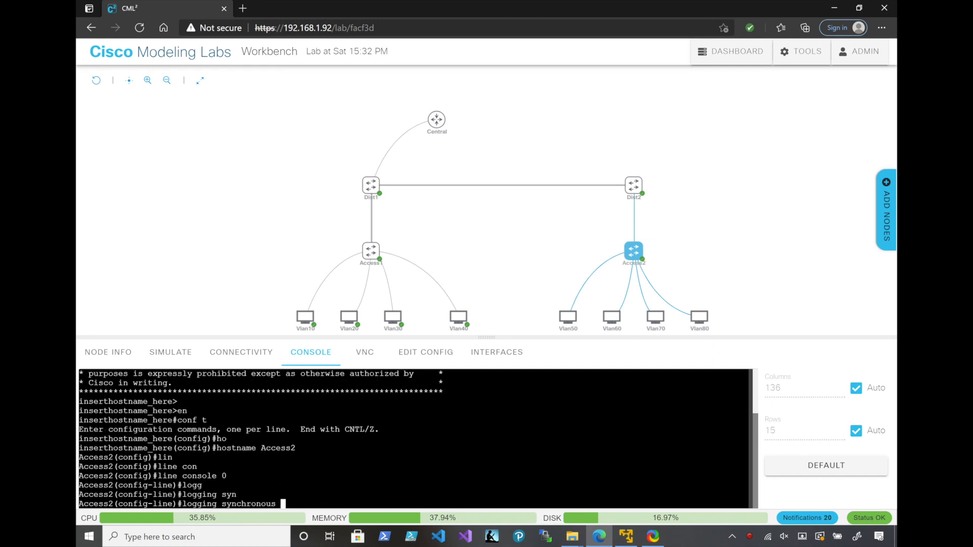
pyautogui.press('Return')
# Leave the console line configuration and set Access2's interface GigabitEthernet 0/1 to switchport access mode
pyautogui.write('exit')
pyautogui.press('Return')
pyautogui.write('interface')
pyautogui.press('Tab')
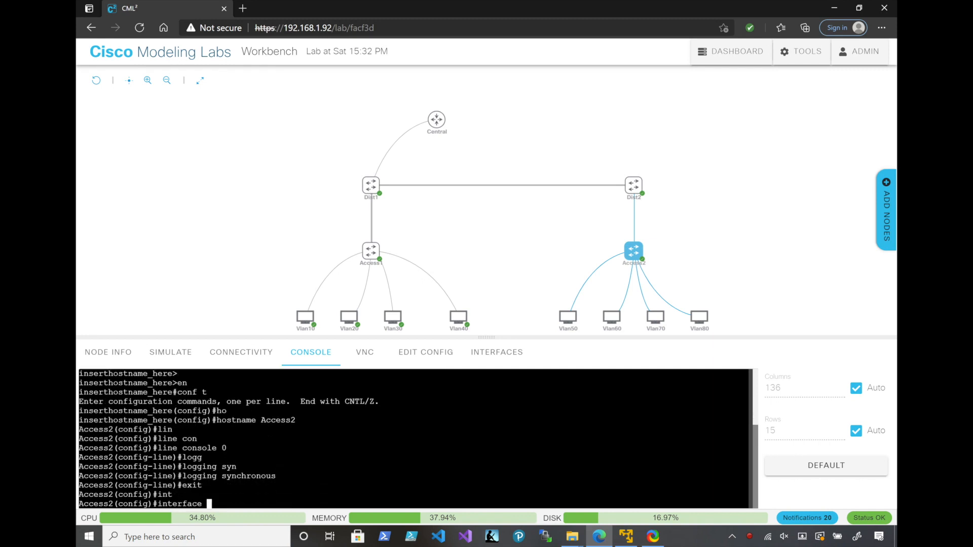
pyautogui.write('gi')
pyautogui.press('Tab')
pyautogui.write('0/1')
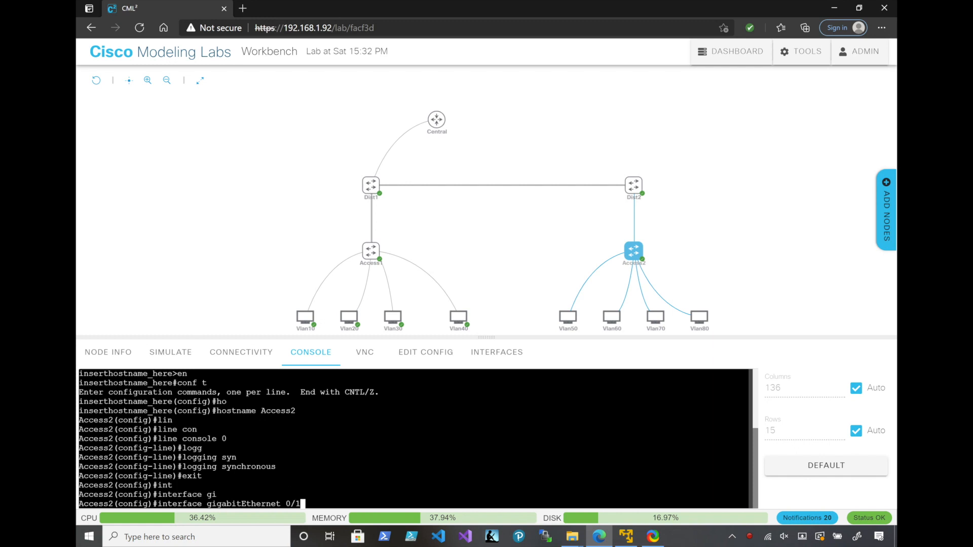
pyautogui.press('Return')
pyautogui.write('sw')
pyautogui.press('Tab')
pyautogui.write('mo')
pyautogui.press('Tab')
pyautogui.write('ac')
pyautogui.press('Tab')
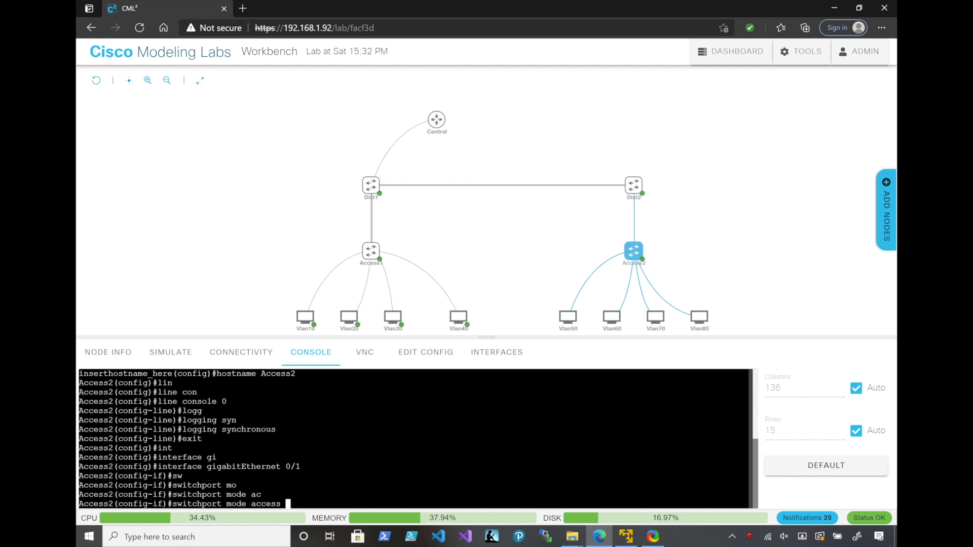
pyautogui.press('Return')
# Assign access VLAN 50 to GigabitEthernet 0/1 on Access2
pyautogui.write('sw')
pyautogui.press('Tab')
pyautogui.write('ac')
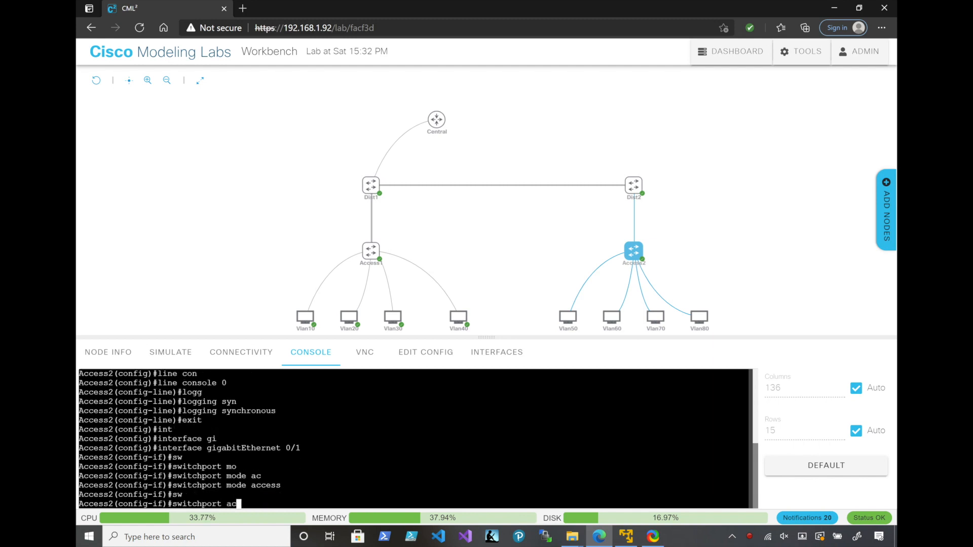
pyautogui.write('c')
pyautogui.press('Tab')
pyautogui.write('vl')
pyautogui.press('Tab')
pyautogui.write('5')
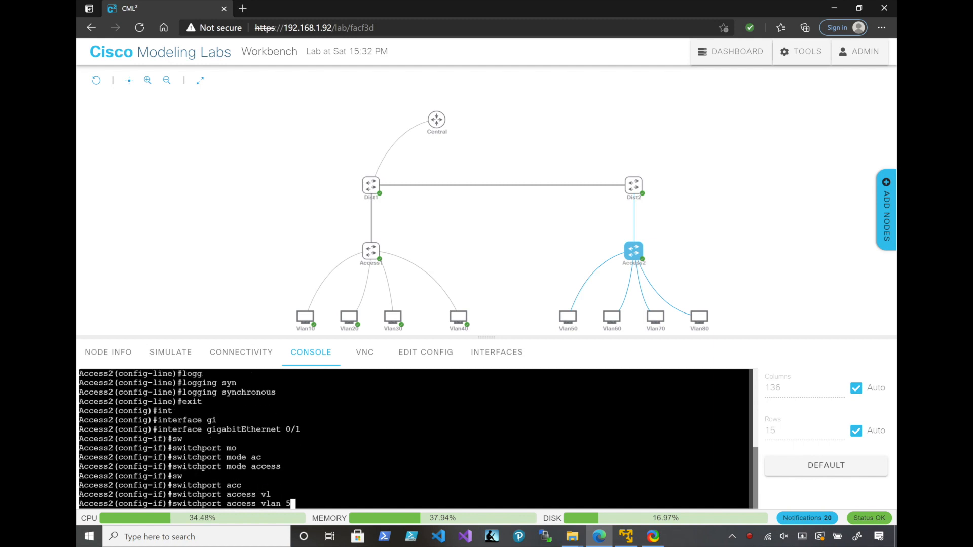
pyautogui.write('0')
pyautogui.press('Return')
# Enter interface GigabitEthernet 0/2 on Access2 and set it to switchport access mode
pyautogui.press('Up')
pyautogui.press('Up')
pyautogui.press('Up')
pyautogui.press('BackSpace')
pyautogui.write('2')
pyautogui.press('Return')
pyautogui.press('Up')
pyautogui.press('Up')
pyautogui.press('Up')
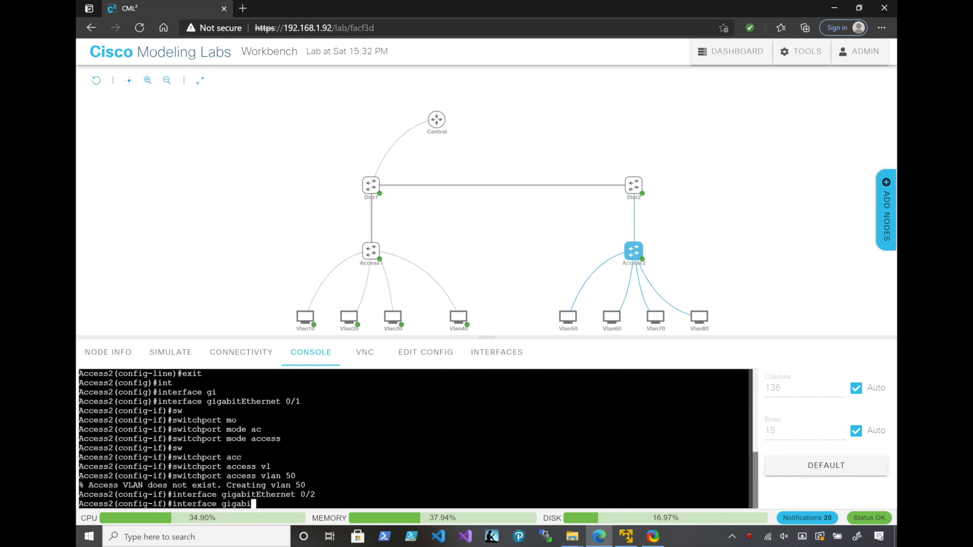
pyautogui.press('Return')
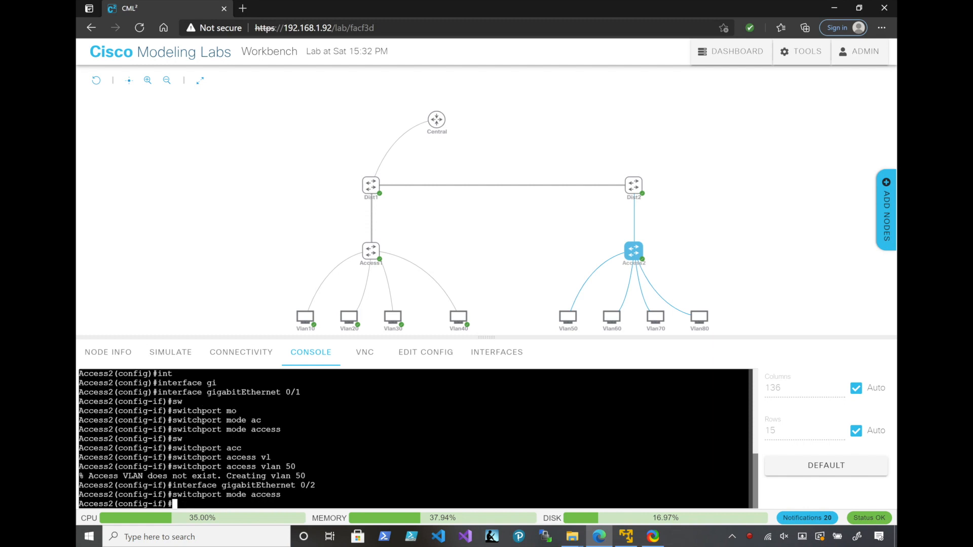
# Assign access VLAN 60 to GigabitEthernet 0/2 on Access2
pyautogui.press('Up')
pyautogui.press('Up')
pyautogui.press('Up')
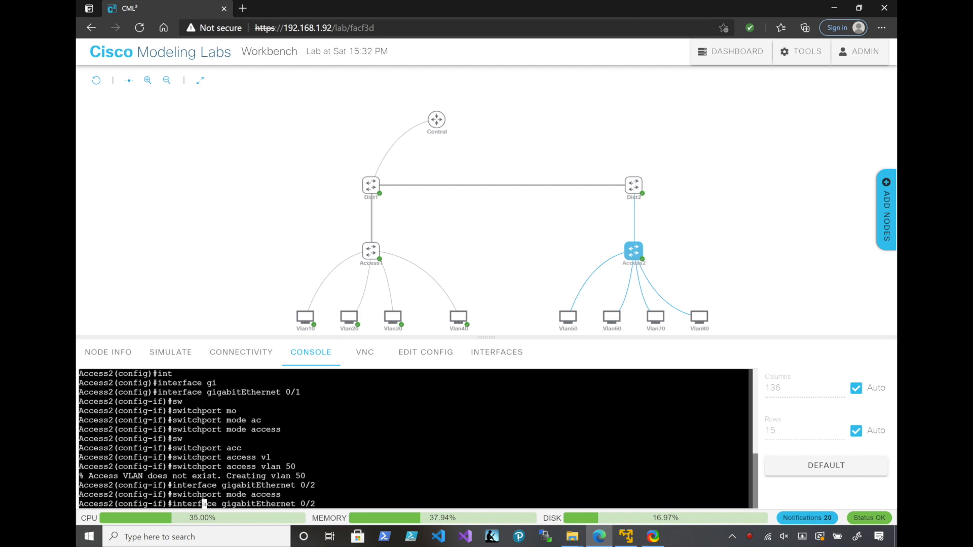
pyautogui.press('BackSpace')
pyautogui.press('BackSpace')
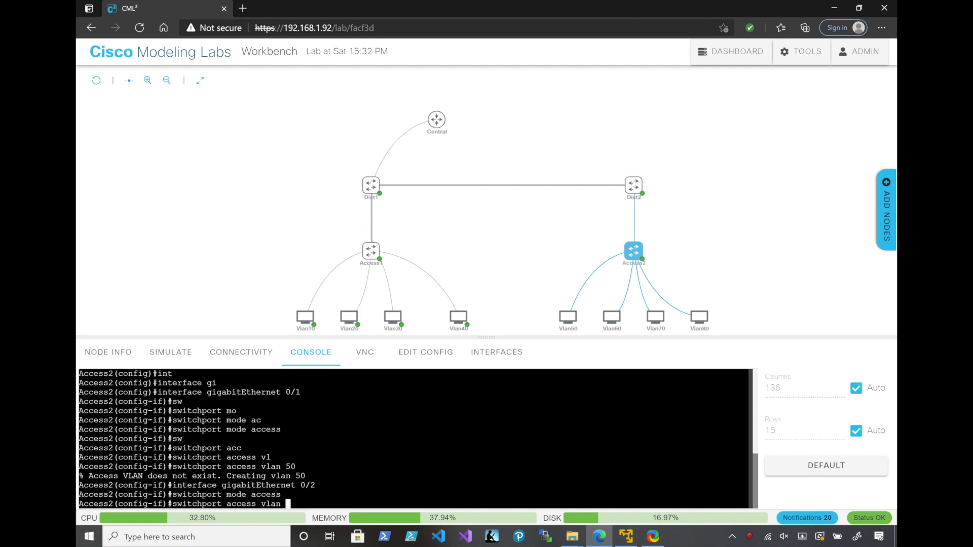
pyautogui.write('60')
pyautogui.press('Return')
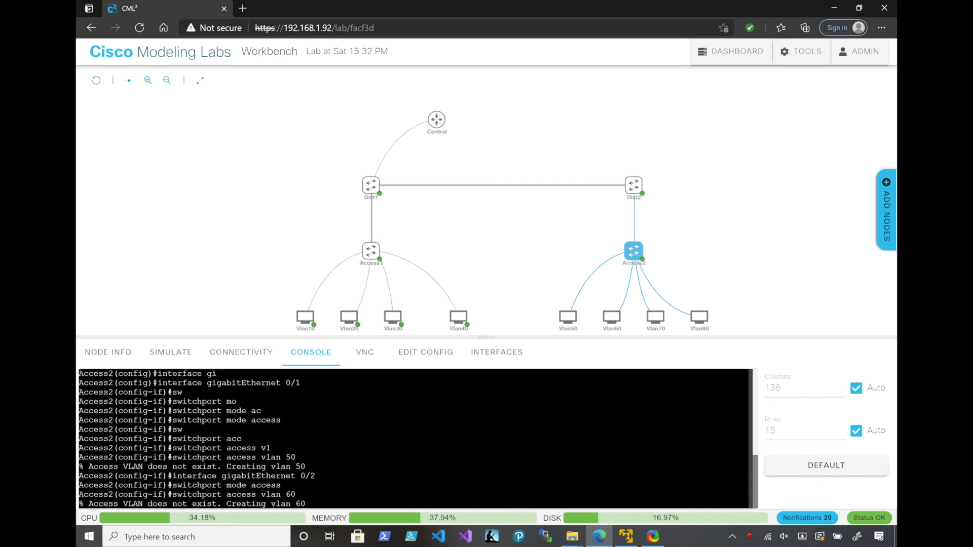
# Enter interface GigabitEthernet 0/3 on Access2 and set it to switchport access mode
pyautogui.press('Up')
pyautogui.press('Up')
pyautogui.press('Up')
pyautogui.press('BackSpace')
pyautogui.write('3')
pyautogui.press('Return')
pyautogui.press('Up')
pyautogui.press('Up')
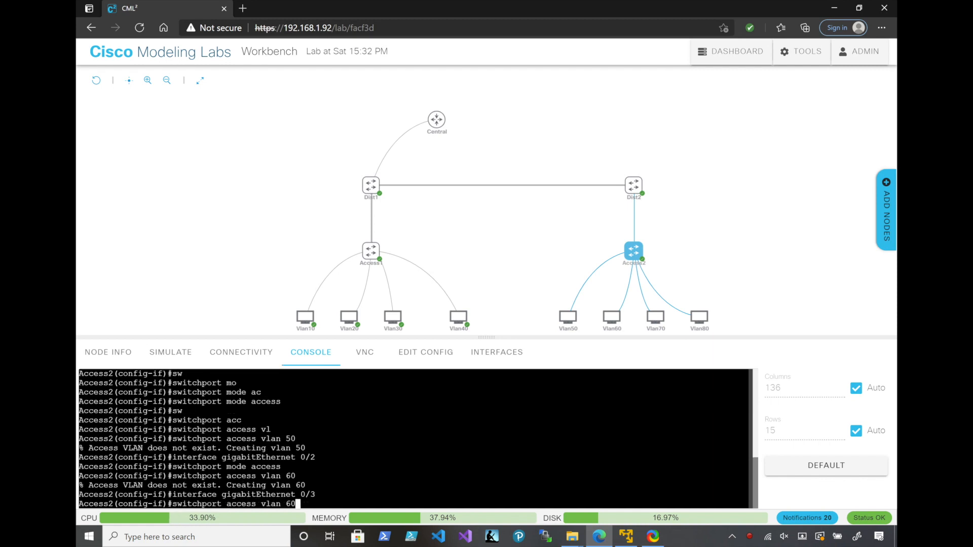
pyautogui.press('Up')
pyautogui.press('Return')
# Assign access VLAN 70 to GigabitEthernet 0/3 on Access2
pyautogui.press('Up')
pyautogui.press('Up')
pyautogui.press('Up')
pyautogui.press('BackSpace')
pyautogui.press('BackSpace')
pyautogui.write('70')
pyautogui.press('Return')
# Enter interface GigabitEthernet 1/0 on Access2 and set it to switchport access mode
pyautogui.press('Up')
pyautogui.press('Up')
pyautogui.press('Up')
pyautogui.press('BackSpace')
pyautogui.press('BackSpace')
pyautogui.press('BackSpace')
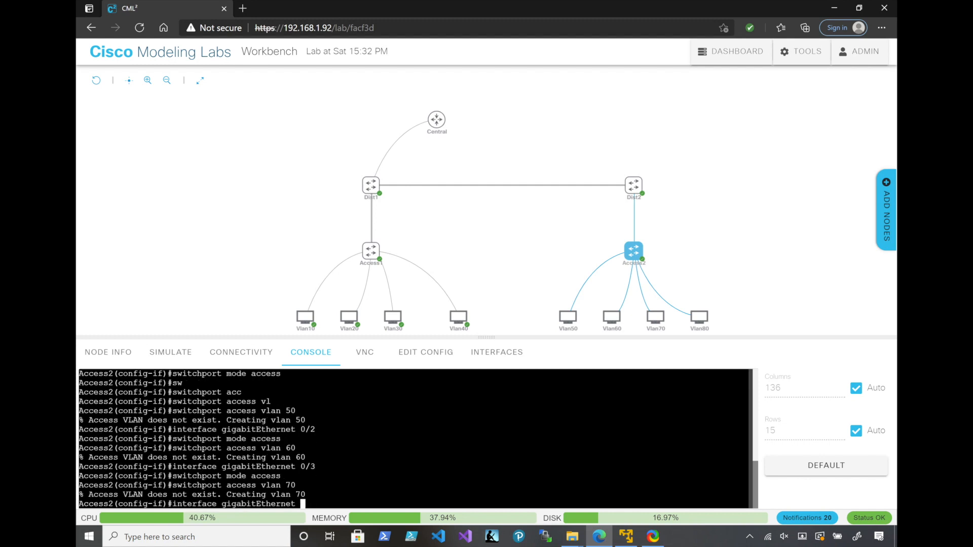
pyautogui.write('1/0')
pyautogui.press('Return')
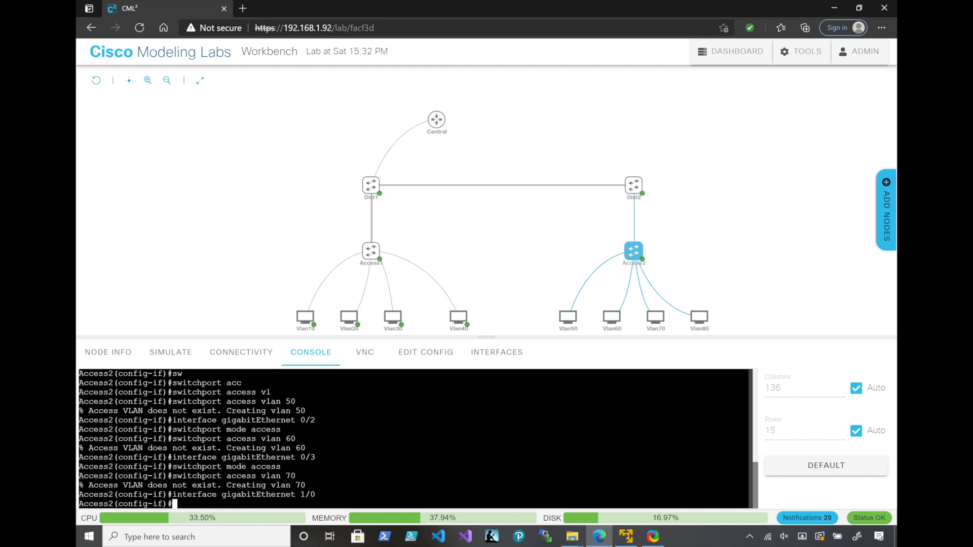
pyautogui.press('Up')
pyautogui.press('Up')
pyautogui.press('Up')
pyautogui.press('Return')
# Assign access VLAN 80 to GigabitEthernet 1/0 on Access2
pyautogui.press('Up')
pyautogui.press('Up')
pyautogui.press('Up')
pyautogui.press('BackSpace')
pyautogui.press('BackSpace')
pyautogui.write('80')
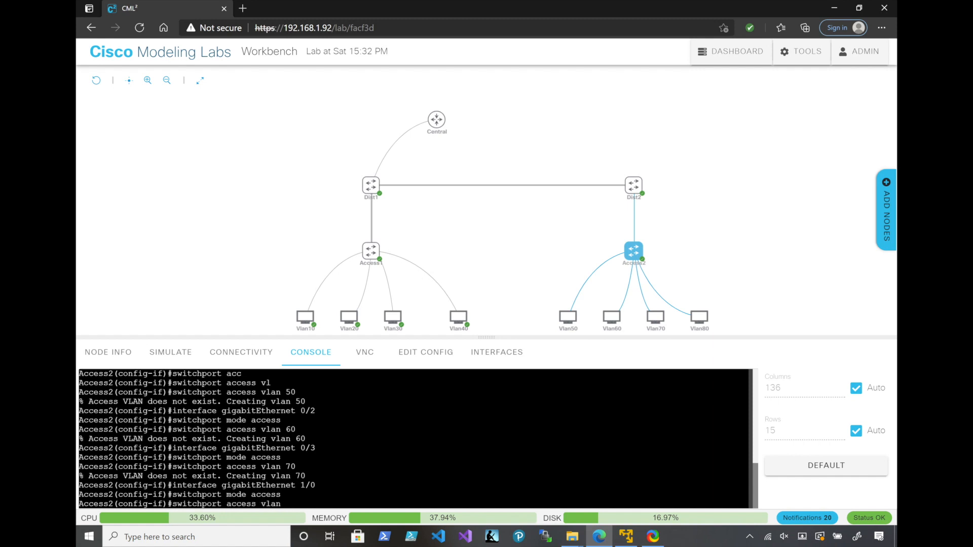
pyautogui.press('Return')
# Switch to interface GigabitEthernet 0/0 on Access2 and set its trunk encapsulation to dot1q
pyautogui.write('exit')
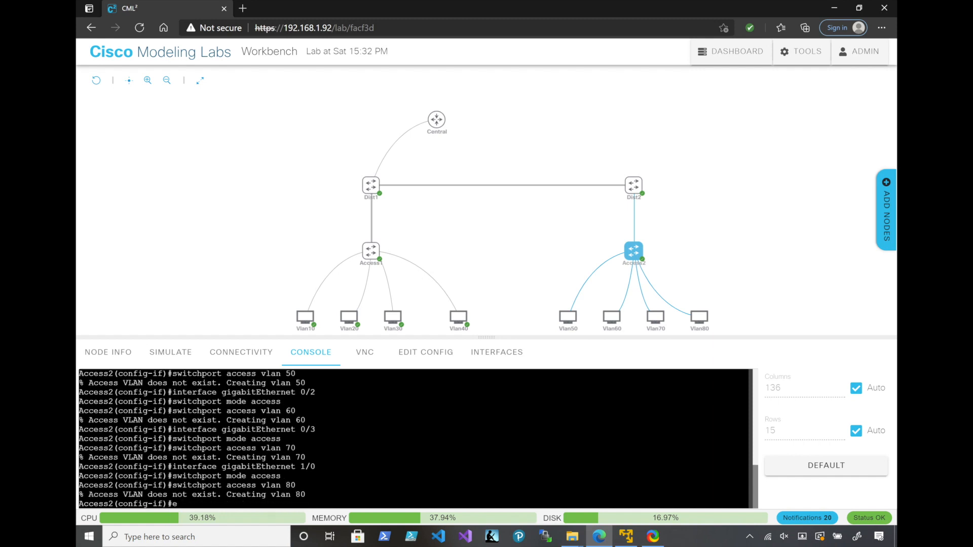
pyautogui.press('Return')
pyautogui.write('int')
pyautogui.press('Tab')
pyautogui.write('gi')
pyautogui.press('Tab')
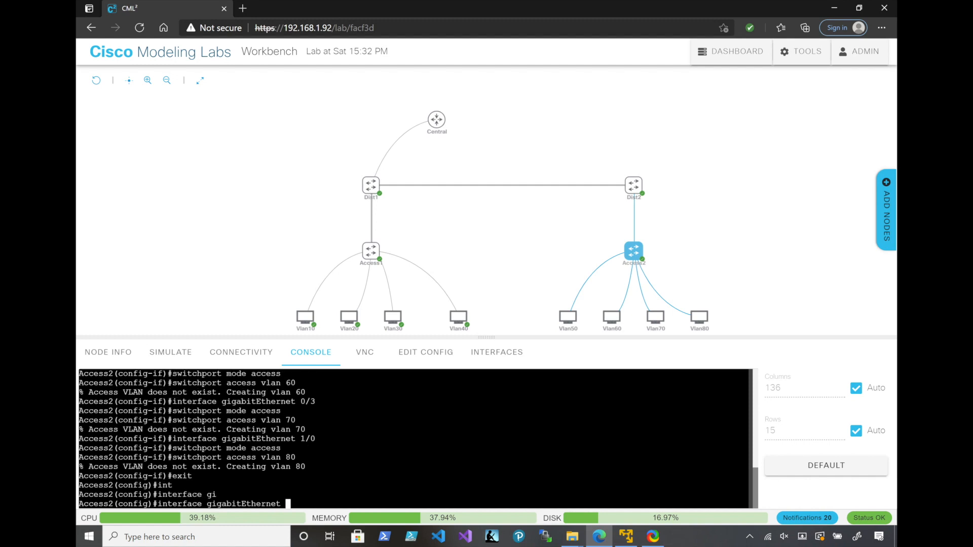
pyautogui.write('0/0')
pyautogui.press('Return')
pyautogui.write('sw')
pyautogui.press('Tab')
pyautogui.write('tr')
pyautogui.press('Tab')
pyautogui.write('en')
pyautogui.press('Tab')
pyautogui.write('co')
pyautogui.press('Tab')
pyautogui.press('BackSpace')
pyautogui.press('BackSpace')
pyautogui.write('d')
pyautogui.press('Tab')
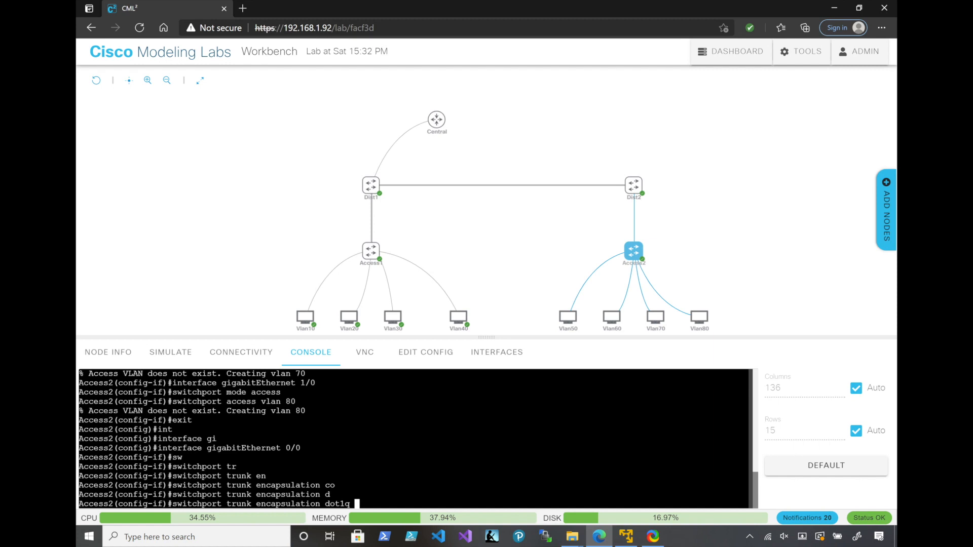
pyautogui.press('Return')
# Set GigabitEthernet 0/0 on Access2 to switchport trunk mode
pyautogui.write('sw')
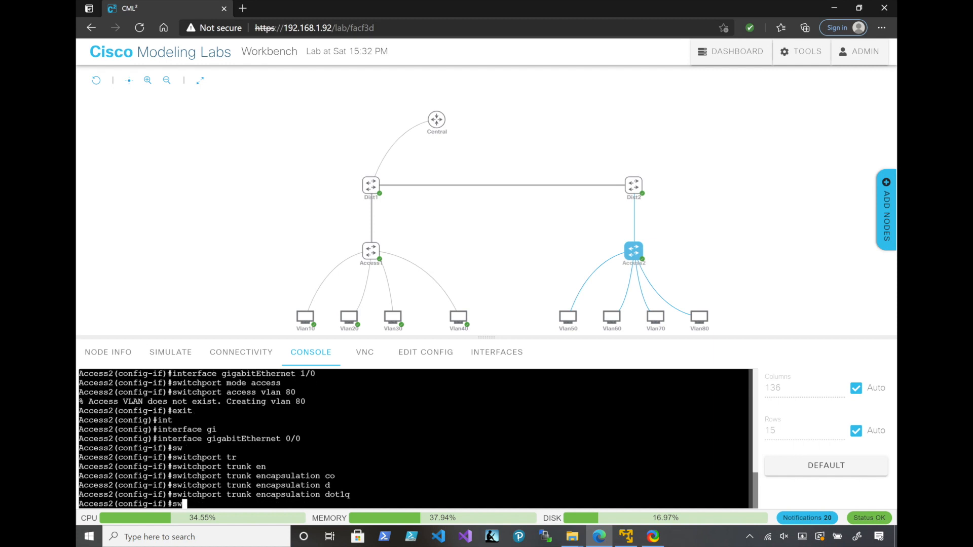
pyautogui.press('Tab')
pyautogui.write('mode turnk')
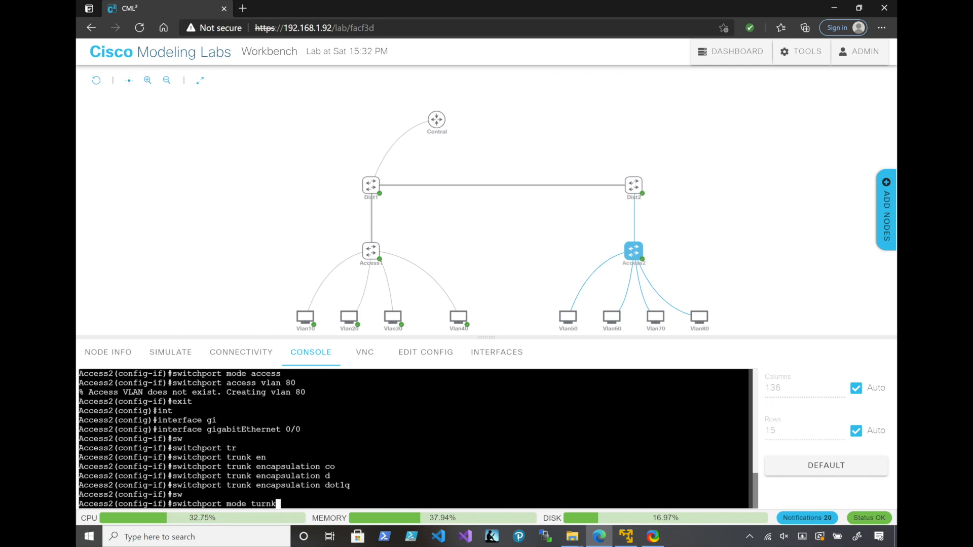
pyautogui.press('Return')
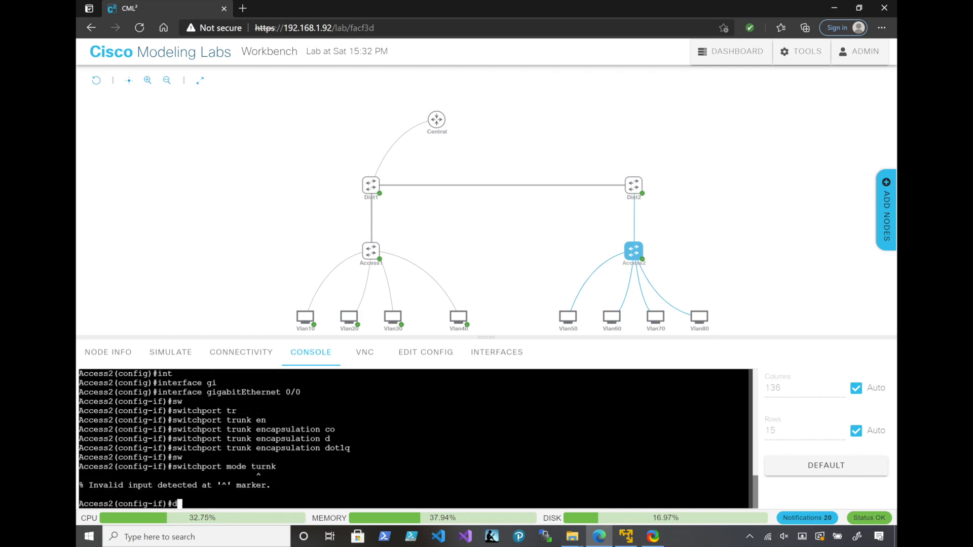
pyautogui.press('Up')
pyautogui.press('BackSpace')
pyautogui.press('BackSpace')
pyautogui.press('BackSpace')
pyautogui.press('BackSpace')
pyautogui.write('r')
pyautogui.press('Tab')
pyautogui.press('Return')
# Show the switchport details of Gi 0/0, check its operational mode, and return to global configuration mode
pyautogui.write('do')
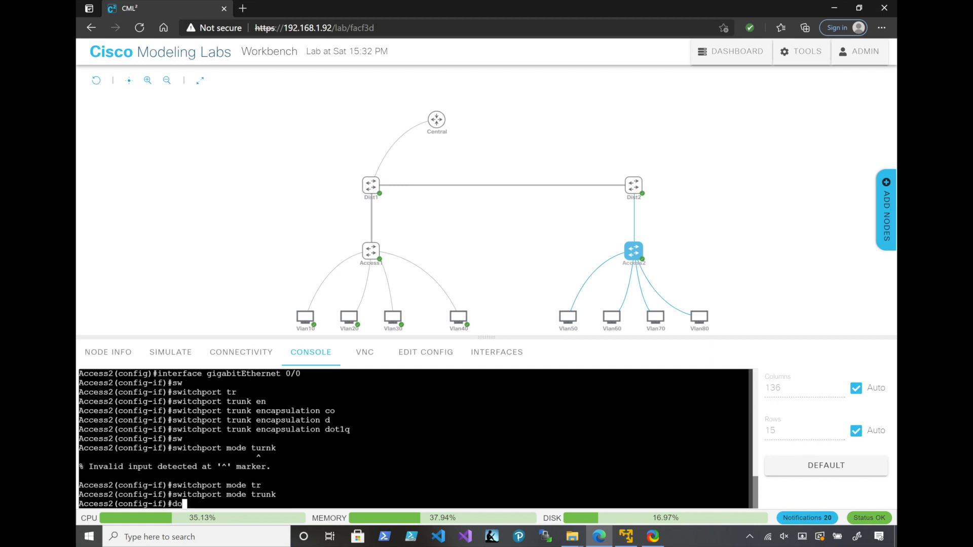
pyautogui.write(' show interfa')
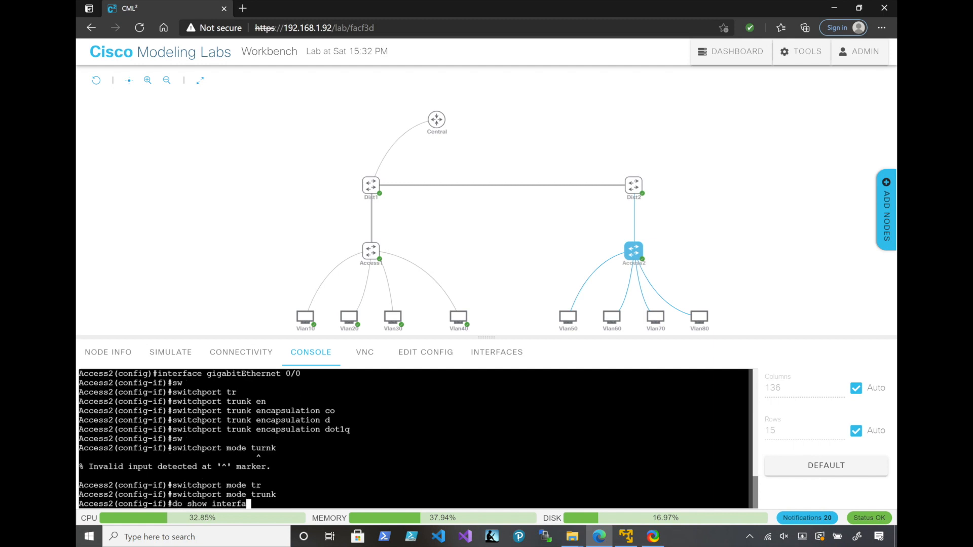
pyautogui.write('ces gi 0/0 switchport')
pyautogui.press('Return')
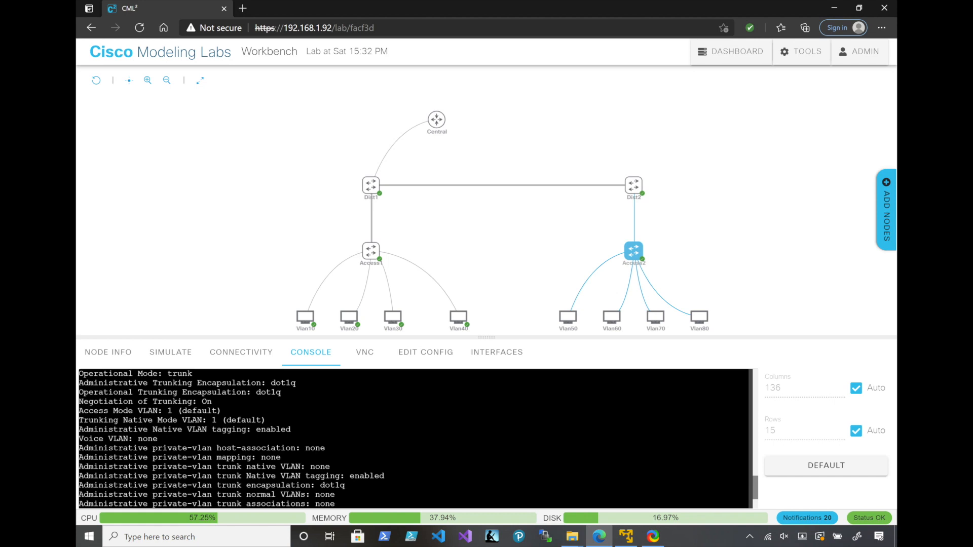
pyautogui.scroll(2, 415, 438)
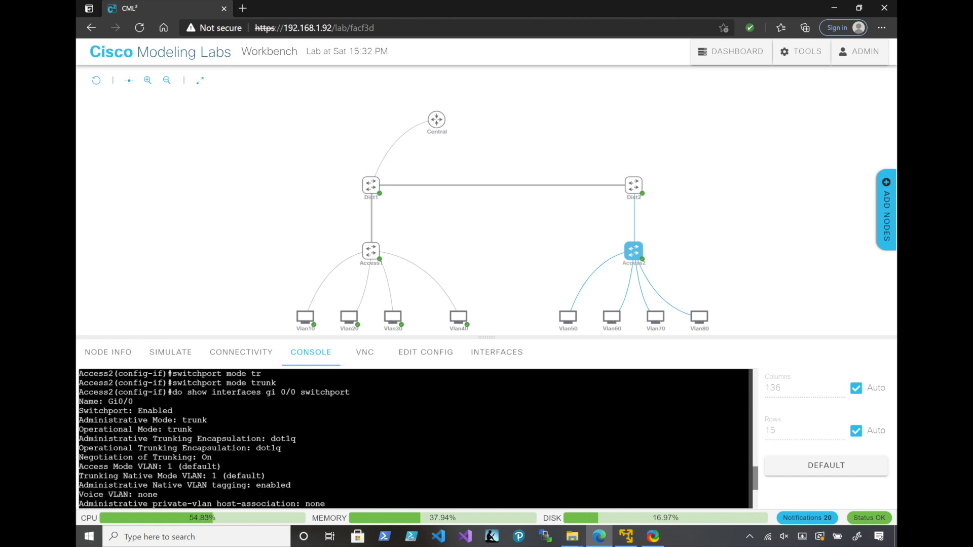
pyautogui.moveTo(206, 429); pyautogui.dragTo(79, 430)
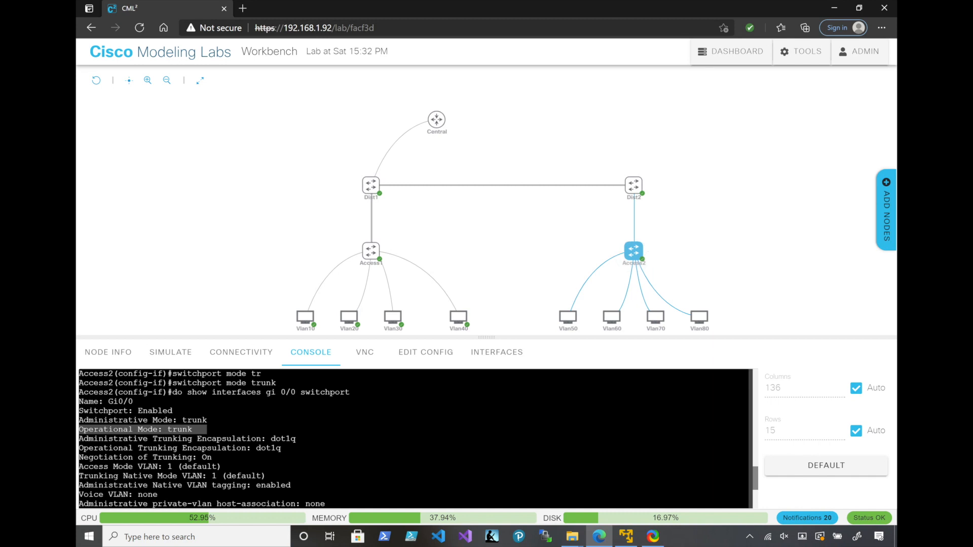
pyautogui.click(413, 439)
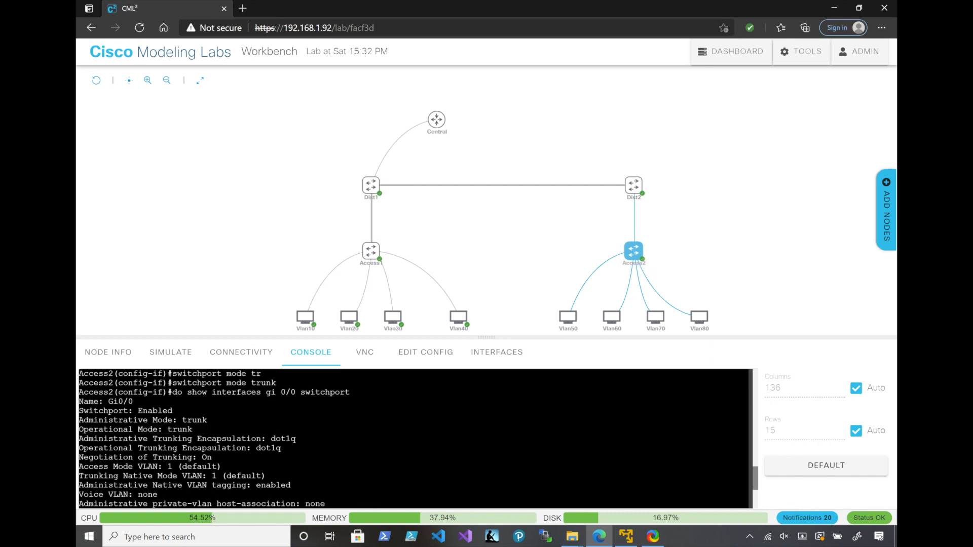
pyautogui.press('space')
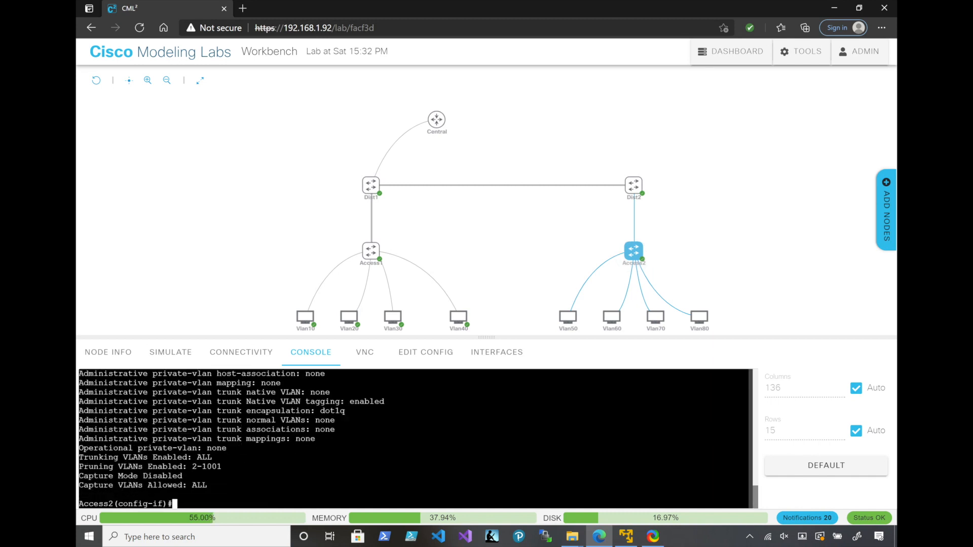
pyautogui.write('exit')
pyautogui.press('Return')
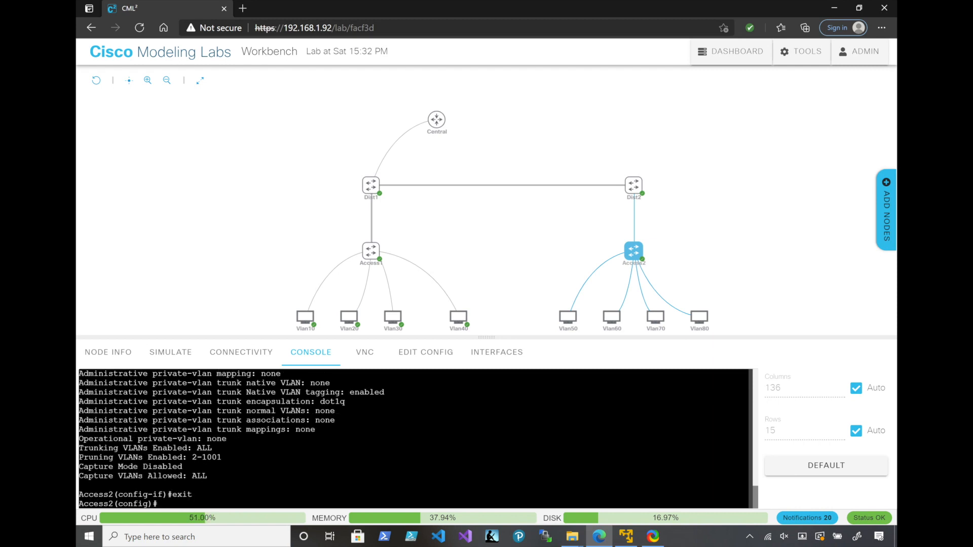
# Reload the lab page and open an active console session on the Dist2 switch
pyautogui.click(634, 185)
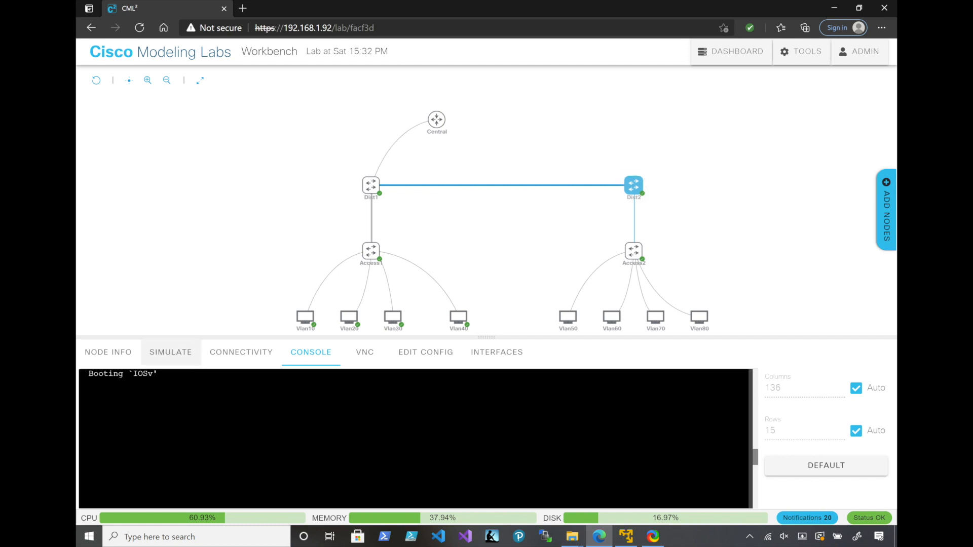
pyautogui.click(139, 27)
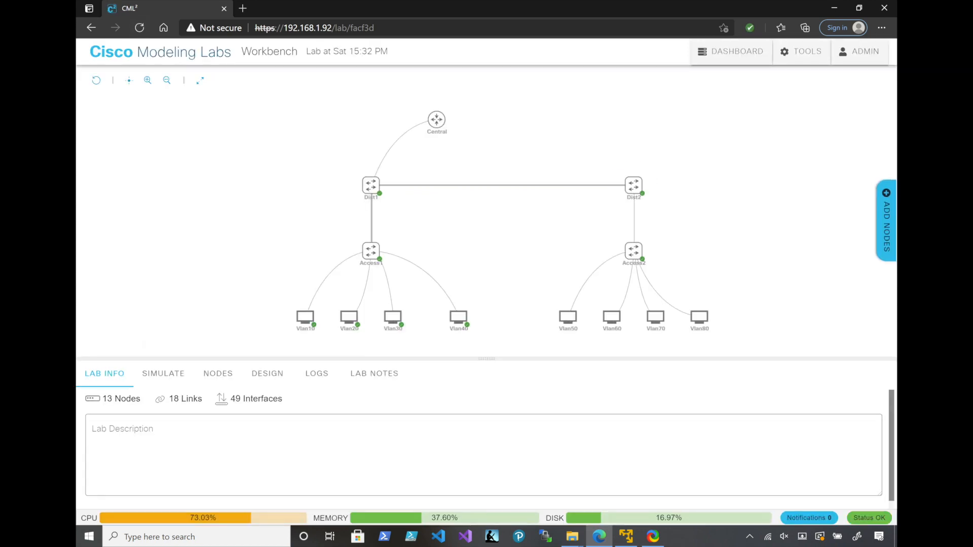
pyautogui.click(650, 180)
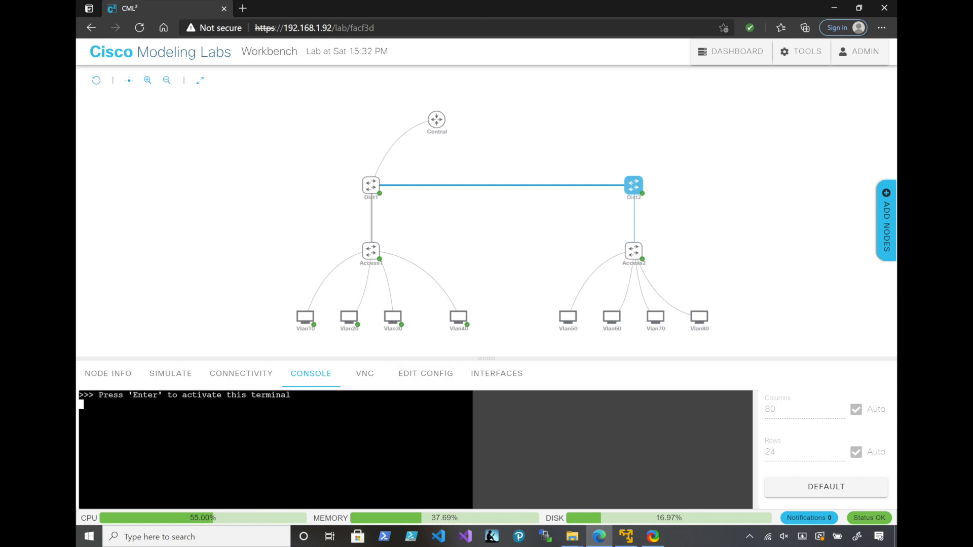
pyautogui.moveTo(633, 185)
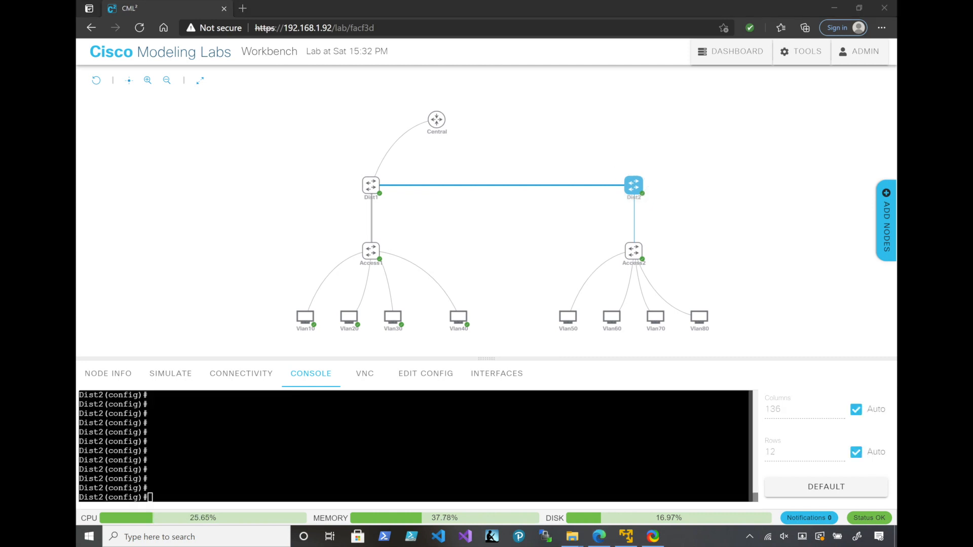
pyautogui.click(413, 445)
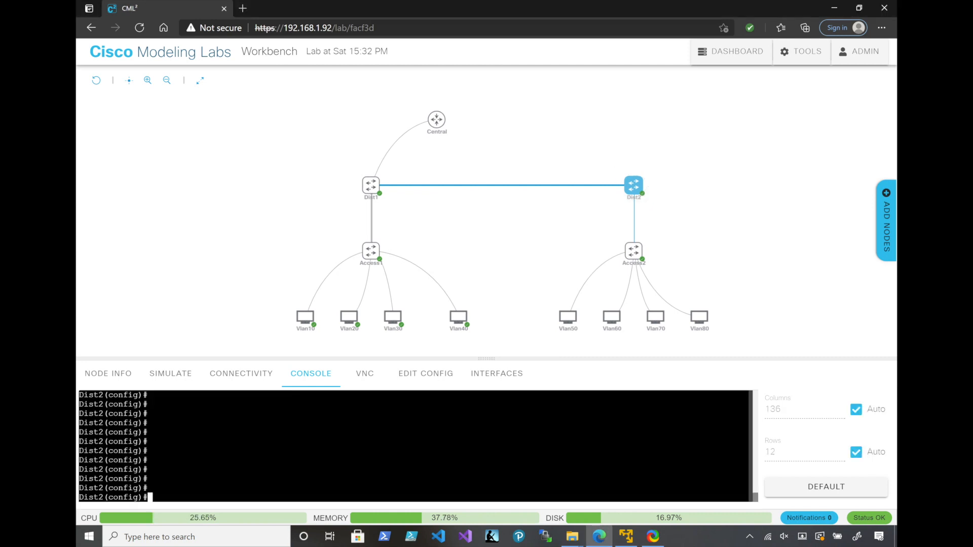
# Turn Dist2's interface GigabitEthernet 0/0 into a routed port with no switchport
pyautogui.write('int')
pyautogui.press('Tab')
pyautogui.write('gi')
pyautogui.press('Tab')
pyautogui.write('0/0')
pyautogui.press('Return')
pyautogui.write('no sw')
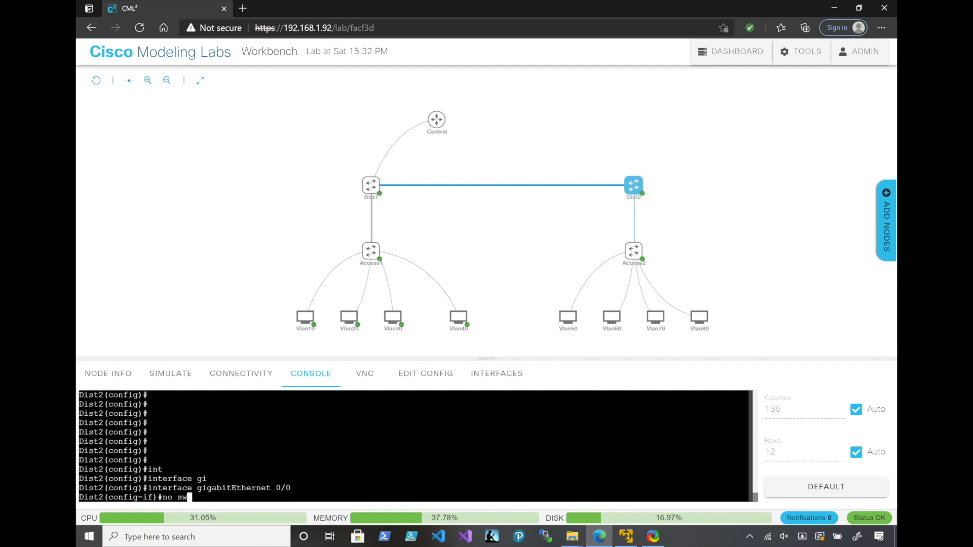
pyautogui.press('Tab')
pyautogui.press('Return')
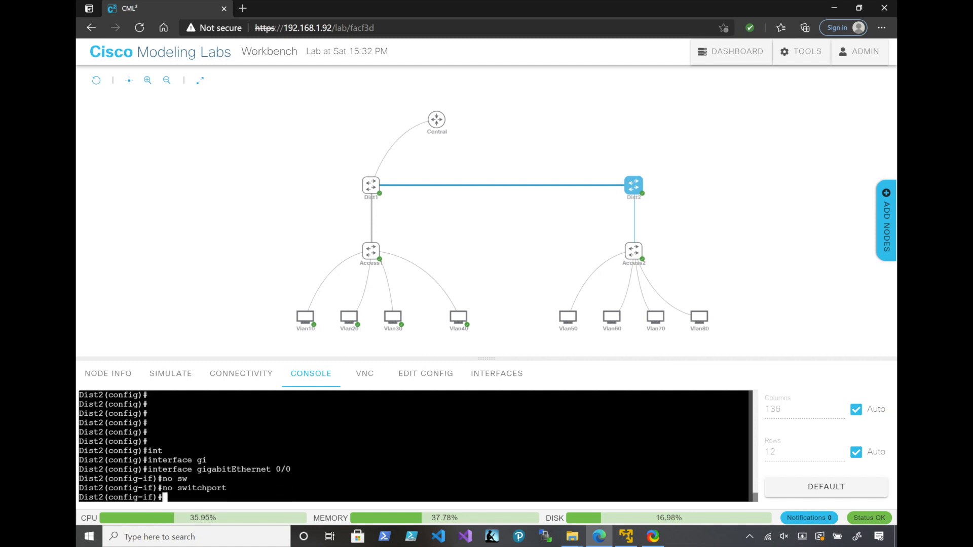
# Enable Dist2's GigabitEthernet 0/0 interface with no shutdown
pyautogui.write('in')
pyautogui.press('Tab')
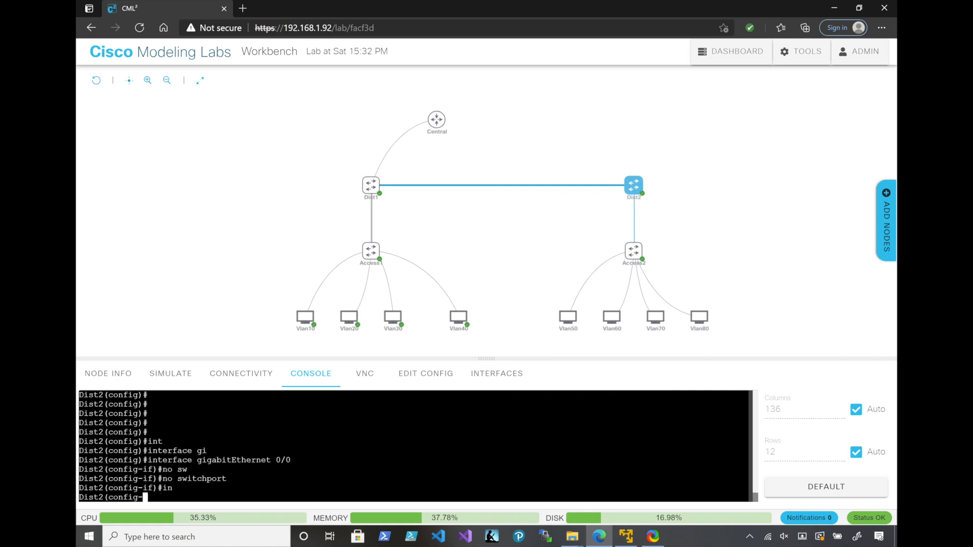
pyautogui.press('BackSpace')
pyautogui.press('BackSpace')
pyautogui.write('no shu')
pyautogui.press('Tab')
pyautogui.press('Return')
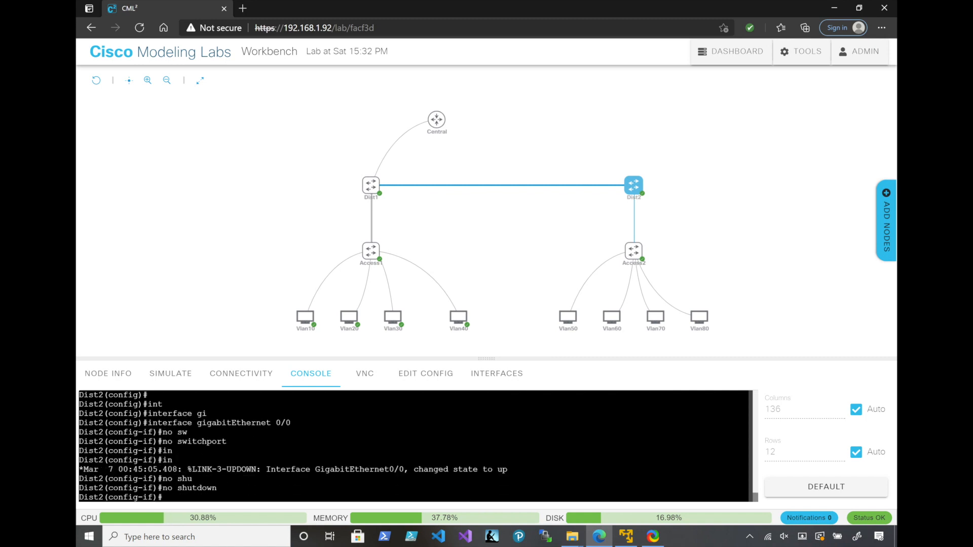
# Create subinterface GigabitEthernet 0/0.50 on Dist2 and enter its configuration mode
pyautogui.write('int')
pyautogui.press('Tab')
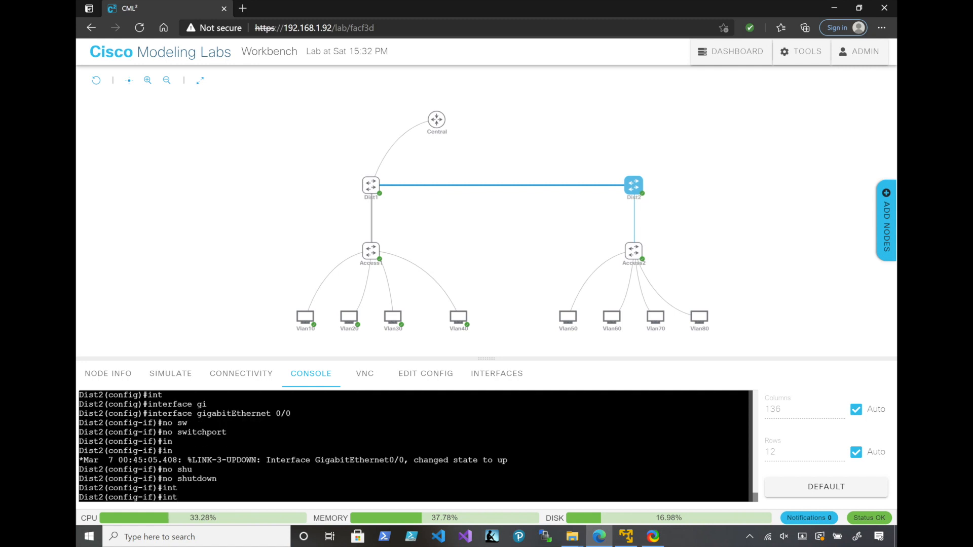
pyautogui.press('BackSpace')
pyautogui.press('BackSpace')
pyautogui.press('BackSpace')
pyautogui.press('Up')
pyautogui.press('Up')
pyautogui.press('Up')
pyautogui.press('Up')
pyautogui.press('Up')
pyautogui.press('Up')
pyautogui.write('.50')
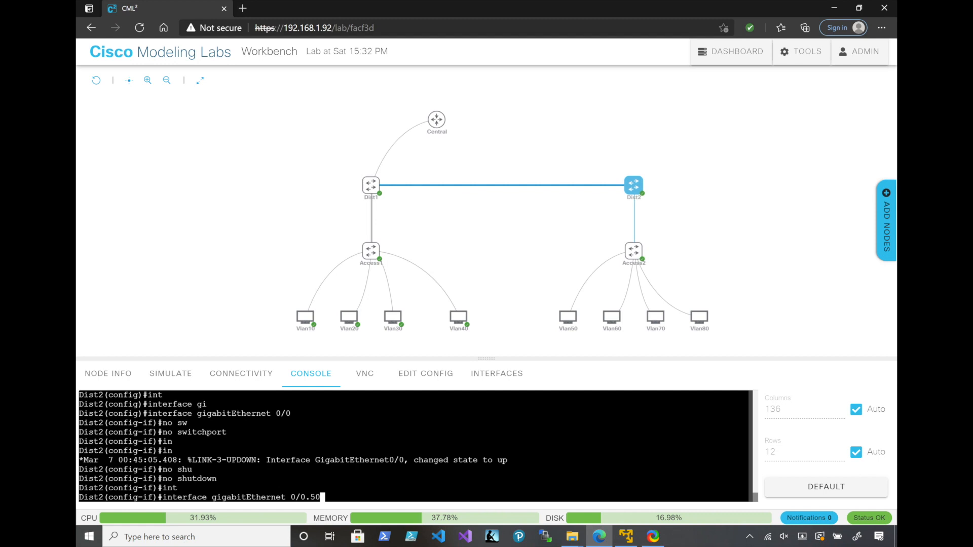
pyautogui.press('Return')
# Set encapsulation dot1Q 50 on subinterface GigabitEthernet 0/0.50
pyautogui.write('sw')
pyautogui.press('Return')
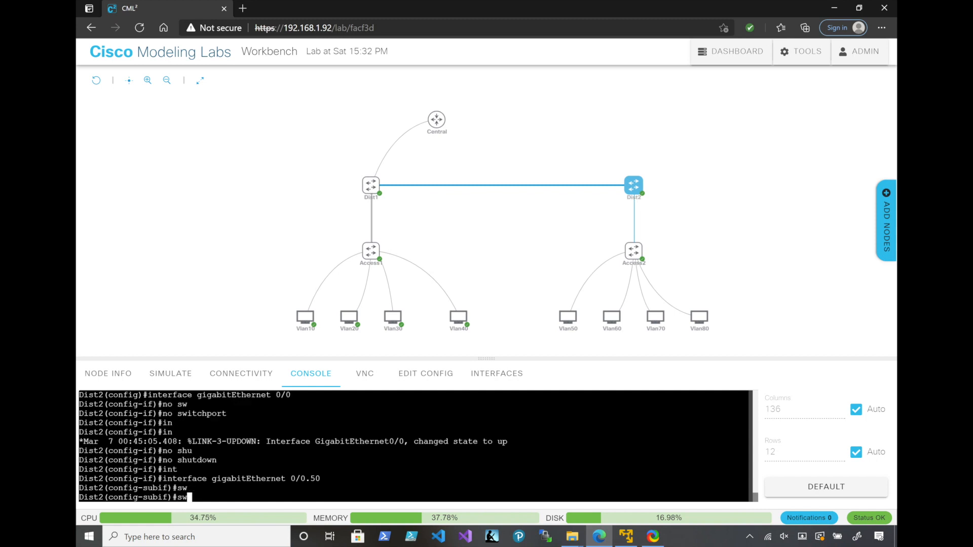
pyautogui.write('en')
pyautogui.press('Tab')
pyautogui.write('do')
pyautogui.press('Tab')
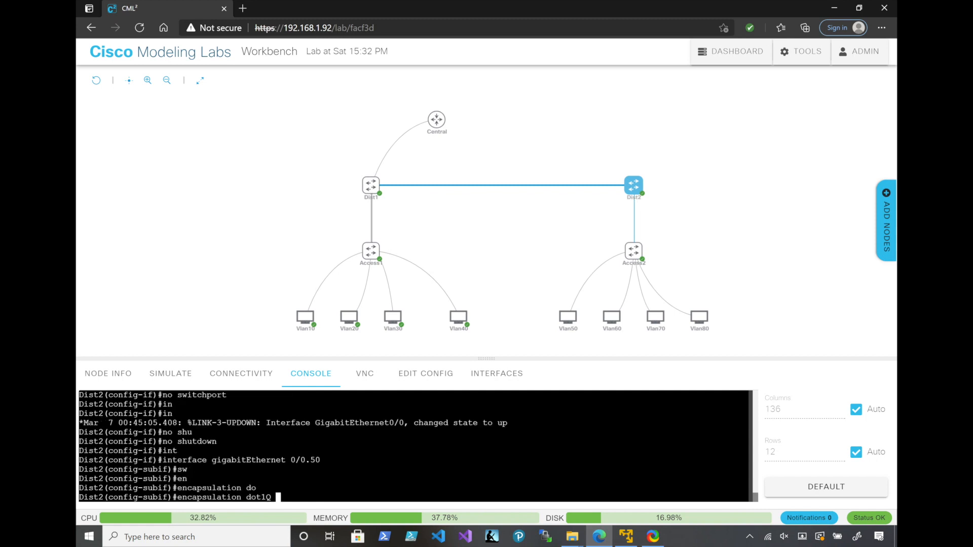
pyautogui.write('50')
pyautogui.press('Return')
# Assign IP address 192.168.5.1 with mask 255.255.255.0 to subinterface GigabitEthernet 0/0.50
pyautogui.write('ip add')
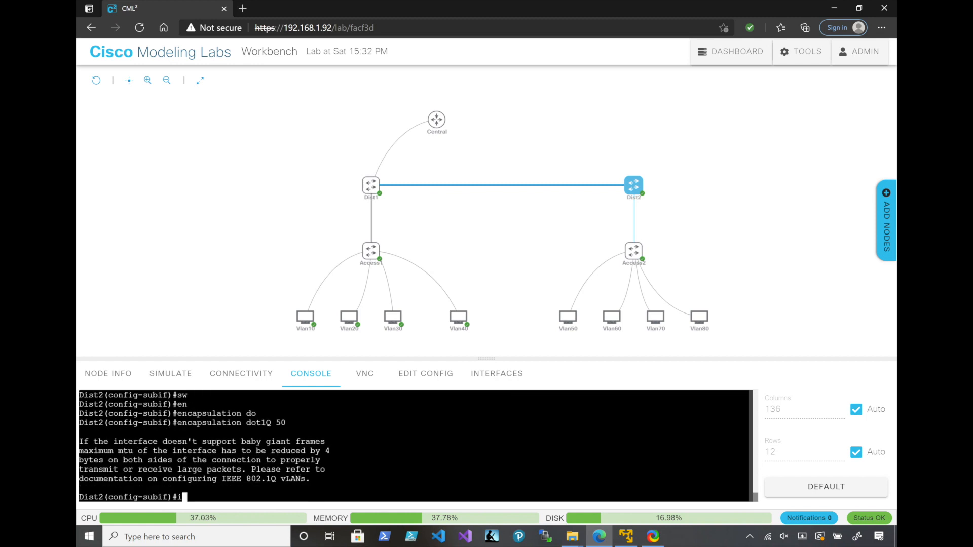
pyautogui.press('Tab')
pyautogui.write('1')
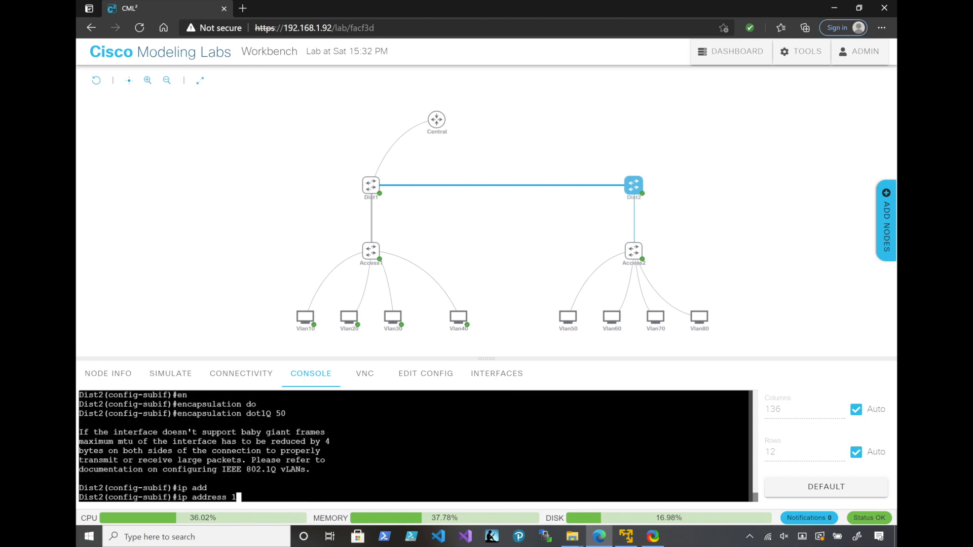
pyautogui.write('92.168.5.1')
pyautogui.press('Return')
pyautogui.press('Up')
pyautogui.write('255.255.255.0')
pyautogui.press('Return')
# Create subinterface GigabitEthernet 0/0.60 on Dist2
pyautogui.press('Up')
pyautogui.press('Up')
pyautogui.press('Up')
pyautogui.press('Up')
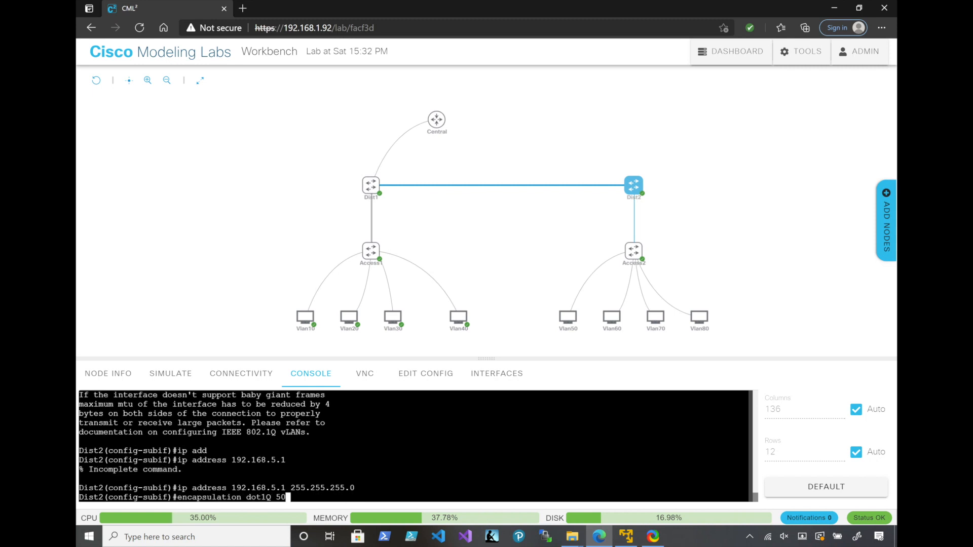
pyautogui.press('Up')
pyautogui.press('BackSpace')
pyautogui.press('BackSpace')
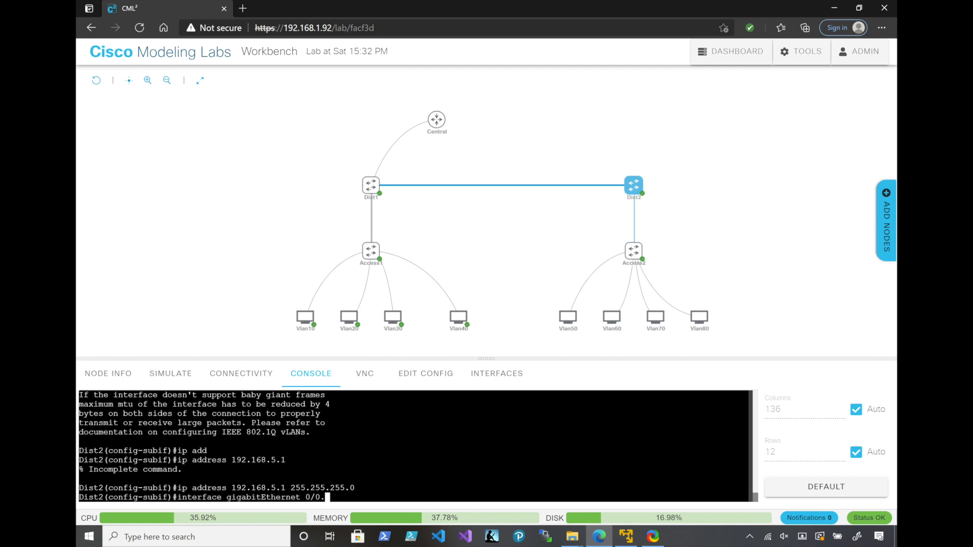
pyautogui.write('60')
pyautogui.press('Return')
# Set encapsulation dot1Q 60 on subinterface GigabitEthernet 0/0.60
pyautogui.press('Up')
pyautogui.press('Up')
pyautogui.press('BackSpace')
pyautogui.press('BackSpace')
pyautogui.press('BackSpace')
pyautogui.press('BackSpace')
pyautogui.press('BackSpace')
pyautogui.press('BackSpace')
pyautogui.press('BackSpace')
pyautogui.press('BackSpace')
pyautogui.press('BackSpace')
pyautogui.press('BackSpace')
pyautogui.press('BackSpace')
pyautogui.press('BackSpace')
pyautogui.press('BackSpace')
pyautogui.press('BackSpace')
pyautogui.press('Up')
pyautogui.press('Up')
pyautogui.press('Up')
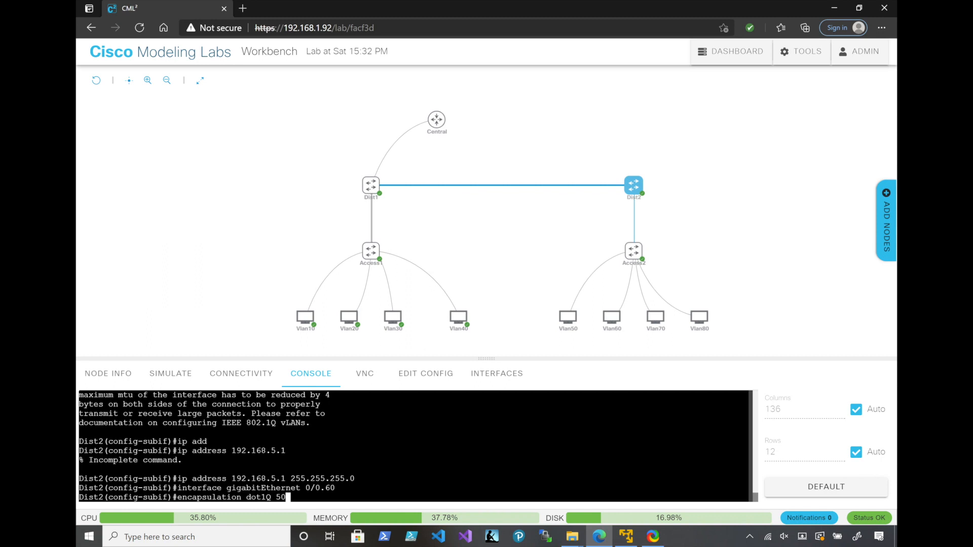
pyautogui.press('BackSpace')
pyautogui.press('BackSpace')
pyautogui.write('60')
pyautogui.press('Return')
# Assign IP address 192.168.6.1 with mask 255.255.255.0 to subinterface GigabitEthernet 0/0.60
pyautogui.press('Up')
pyautogui.press('Up')
pyautogui.press('Up')
pyautogui.press('Left')
pyautogui.press('Left')
pyautogui.press('Left')
pyautogui.press('Left')
pyautogui.press('Left')
pyautogui.press('Left')
pyautogui.press('Left')
pyautogui.press('Left')
pyautogui.press('Left')
pyautogui.press('Left')
pyautogui.press('Left')
pyautogui.press('Left')
pyautogui.press('Left')
pyautogui.press('Left')
pyautogui.press('Left')
pyautogui.press('Left')
pyautogui.press('BackSpace')
pyautogui.write('6')
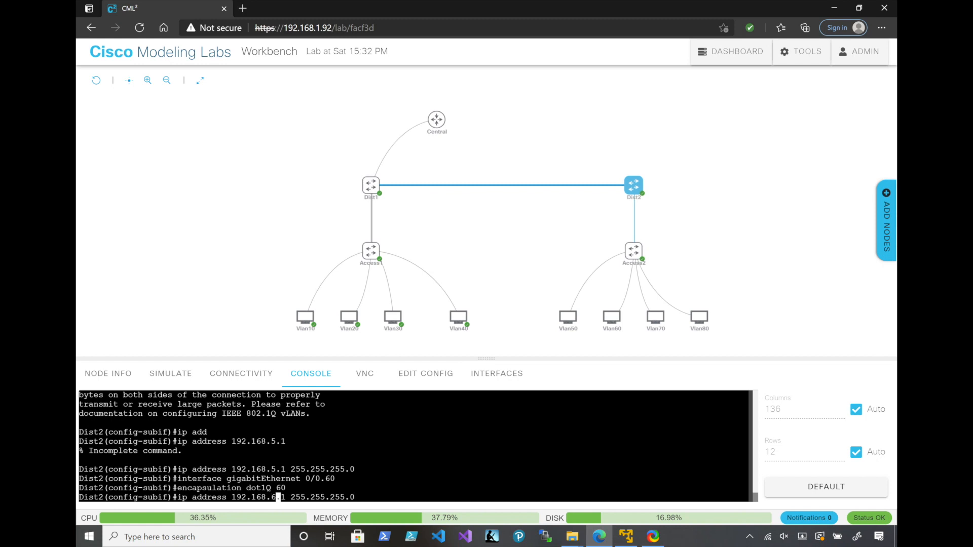
pyautogui.press('Return')
# Create subinterface GigabitEthernet 0/0.70 on Dist2
pyautogui.press('Up')
pyautogui.press('Up')
pyautogui.press('Up')
pyautogui.press('Left')
pyautogui.press('BackSpace')
pyautogui.write('7')
pyautogui.press('Return')
# Set encapsulation dot1Q 70 on subinterface GigabitEthernet 0/0.70
pyautogui.press('Up')
pyautogui.press('Up')
pyautogui.press('Up')
pyautogui.press('Left')
pyautogui.press('BackSpace')
pyautogui.write('7')
pyautogui.press('Return')
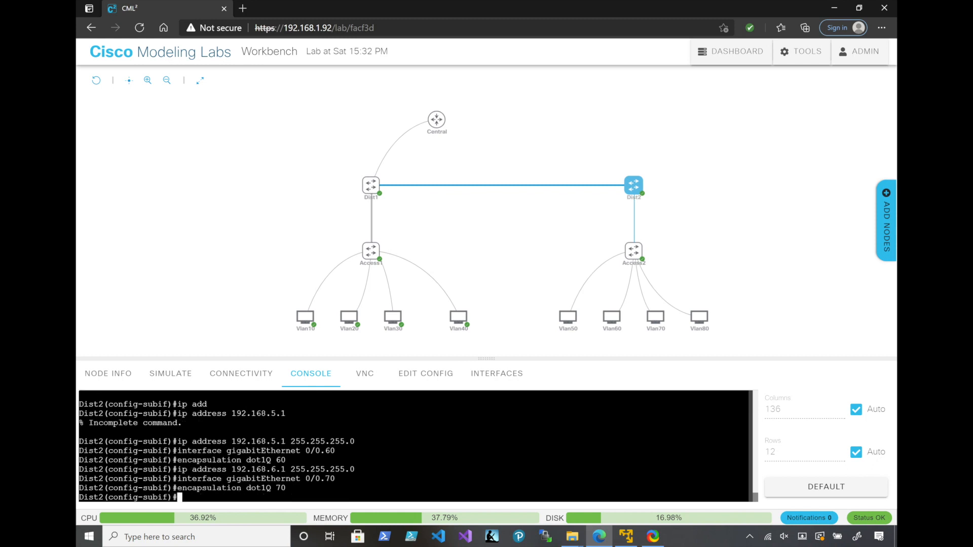
# Assign IP address 192.168.7.1 with mask 255.255.255.0 to subinterface GigabitEthernet 0/0.70
pyautogui.press('Up')
pyautogui.press('Up')
pyautogui.press('Up')
pyautogui.press('Left')
pyautogui.press('Left')
pyautogui.press('Left')
pyautogui.press('Left')
pyautogui.press('Left')
pyautogui.press('Left')
pyautogui.press('Left')
pyautogui.press('Left')
pyautogui.press('Left')
pyautogui.press('Left')
pyautogui.press('Left')
pyautogui.press('Left')
pyautogui.press('Left')
pyautogui.press('Left')
pyautogui.press('Left')
pyautogui.press('Left')
pyautogui.press('BackSpace')
pyautogui.write('7')
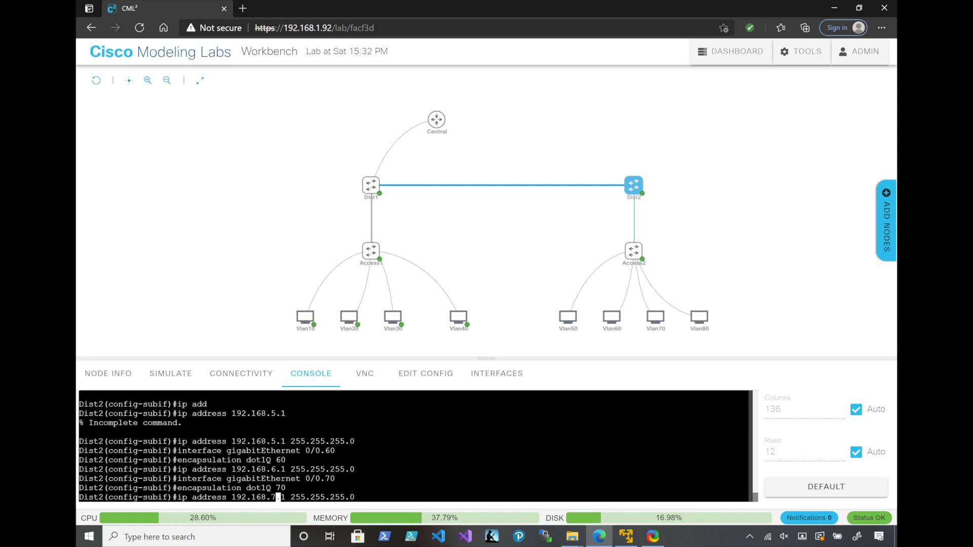
pyautogui.press('Return')
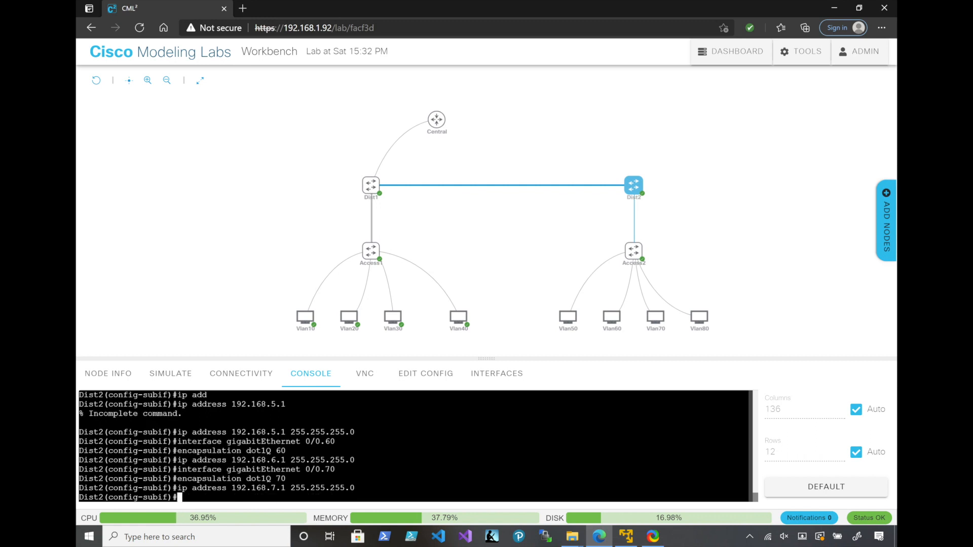
# Create subinterface GigabitEthernet 0/0.80 on Dist2
pyautogui.press('Up')
pyautogui.press('Up')
pyautogui.press('Up')
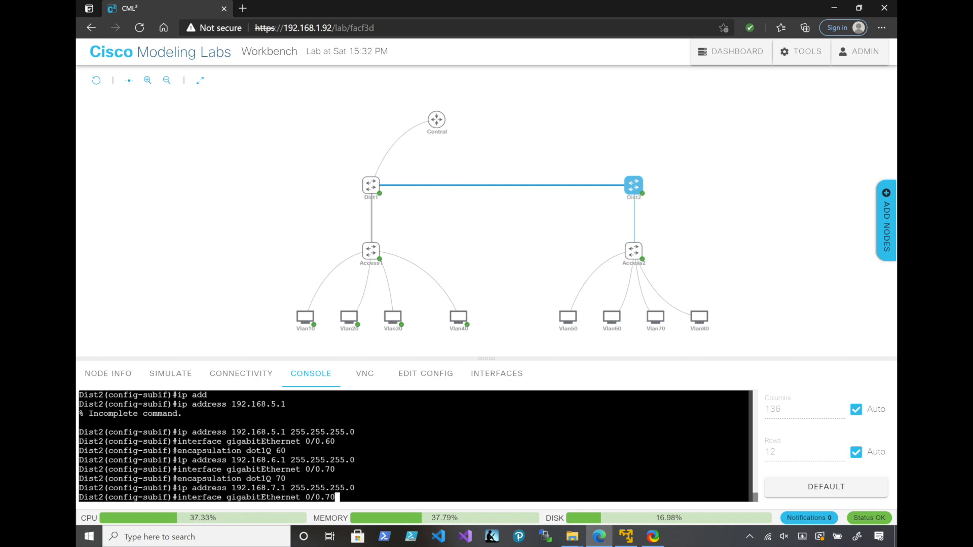
pyautogui.press('BackSpace')
pyautogui.press('BackSpace')
pyautogui.write('80')
pyautogui.press('Return')
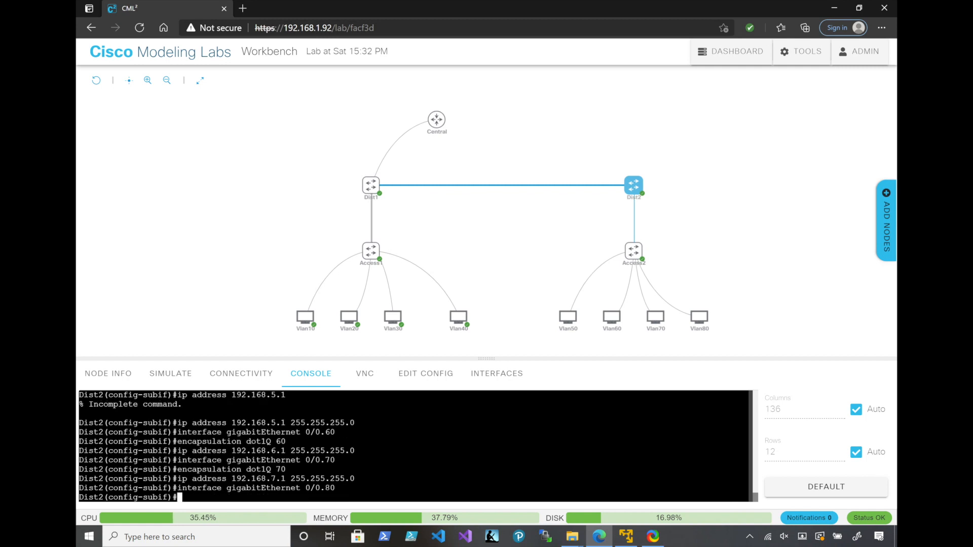
# Set encapsulation dot1Q 80 on subinterface GigabitEthernet 0/0.80
pyautogui.press('Up')
pyautogui.press('Up')
pyautogui.press('Up')
pyautogui.press('BackSpace')
pyautogui.press('BackSpace')
pyautogui.write('80')
pyautogui.press('Return')
# Assign IP address 192.168.8.1 with mask 255.255.255.0 to subinterface GigabitEthernet 0/0.80
pyautogui.press('Up')
pyautogui.press('Up')
pyautogui.press('Up')
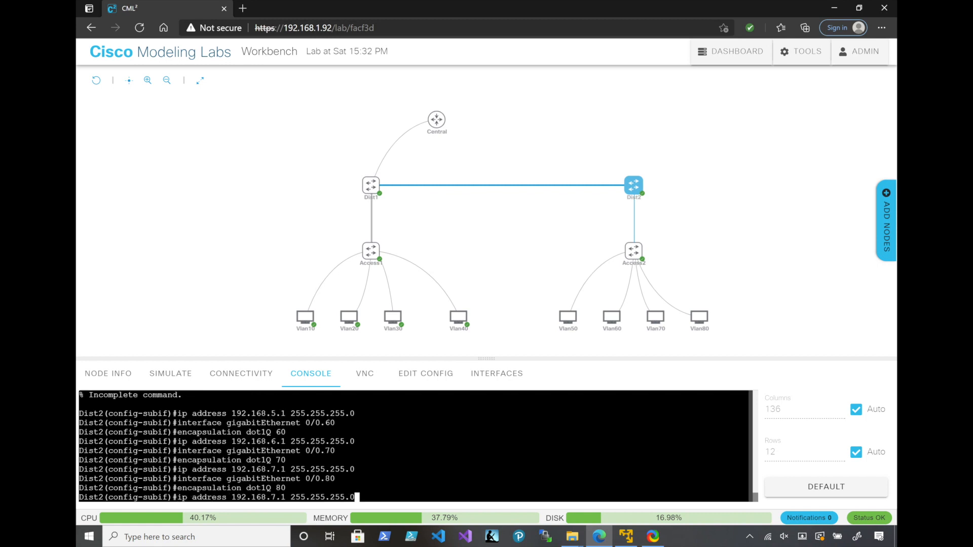
pyautogui.press('Left')
pyautogui.press('Left')
pyautogui.press('Left')
pyautogui.press('Left')
pyautogui.press('Left')
pyautogui.press('Left')
pyautogui.press('Left')
pyautogui.press('Left')
pyautogui.press('Left')
pyautogui.press('Left')
pyautogui.press('Left')
pyautogui.press('Left')
pyautogui.press('Left')
pyautogui.press('Left')
pyautogui.press('Left')
pyautogui.press('Left')
pyautogui.press('BackSpace')
pyautogui.write('8')
pyautogui.press('Return')
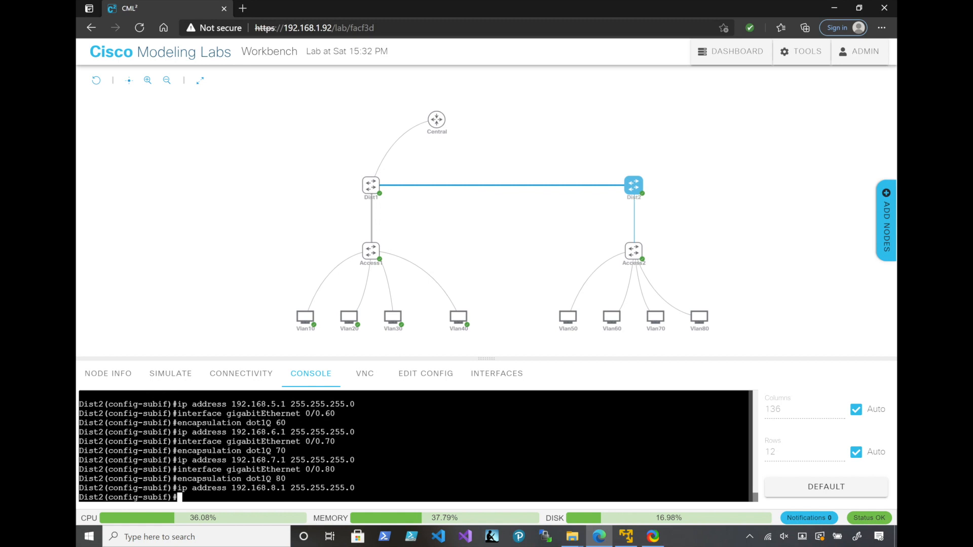
# Leave configuration mode and show Dist2's brief IP interface summary to check the subinterface addresses and status
pyautogui.write('end')
pyautogui.press('Return')
pyautogui.write('show')
pyautogui.write('ip ')
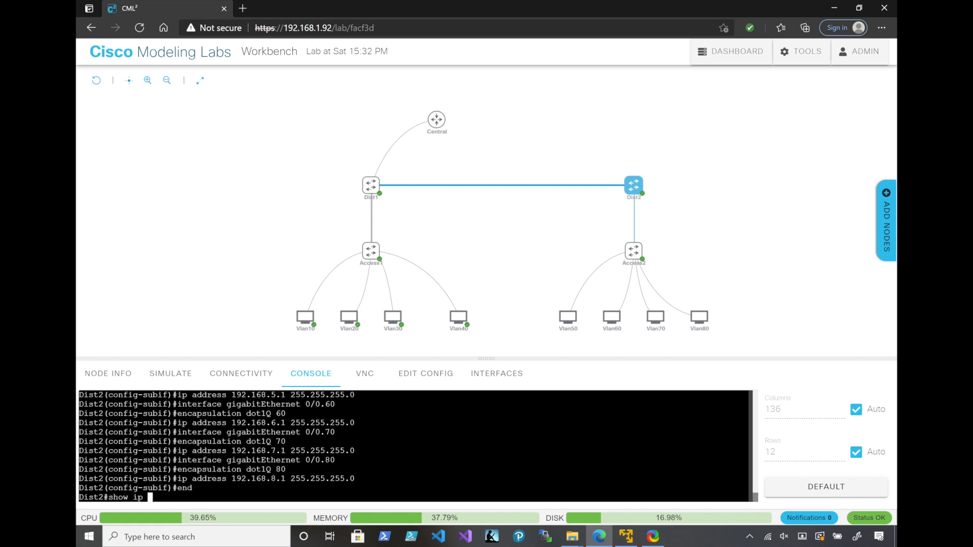
pyautogui.write('int bri')
pyautogui.press('Return')
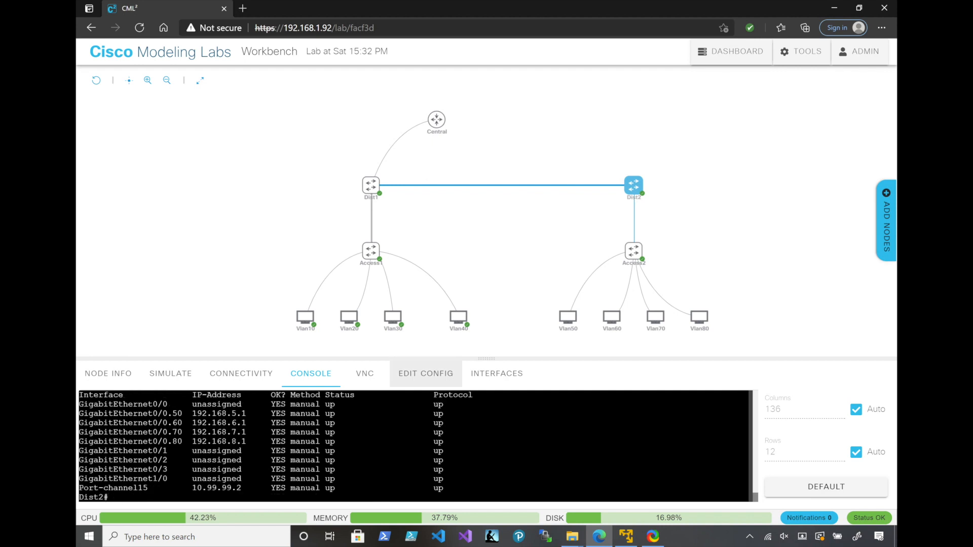
# Start the Vlan50, Vlan60, Vlan70 and Vlan80 host nodes
pyautogui.click(568, 317)
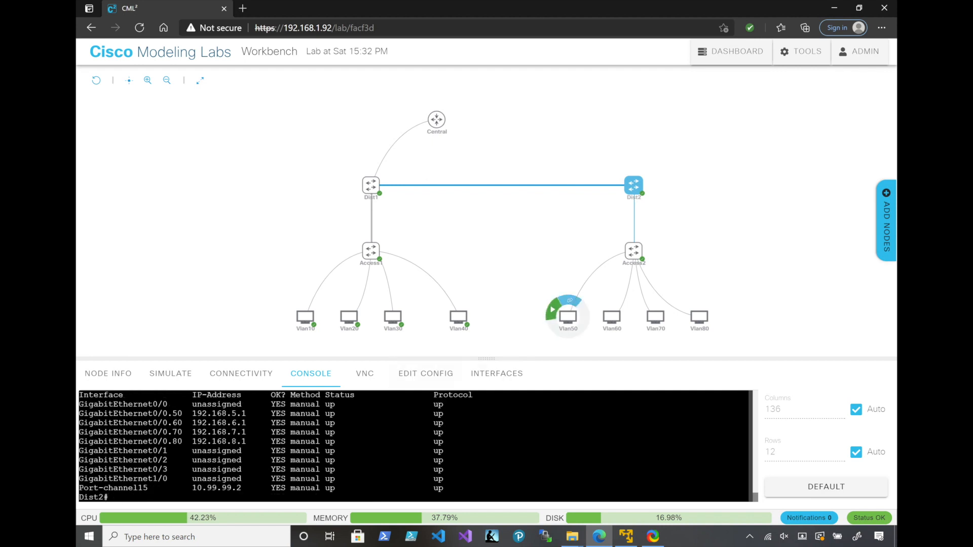
pyautogui.click(596, 309)
pyautogui.click(640, 309)
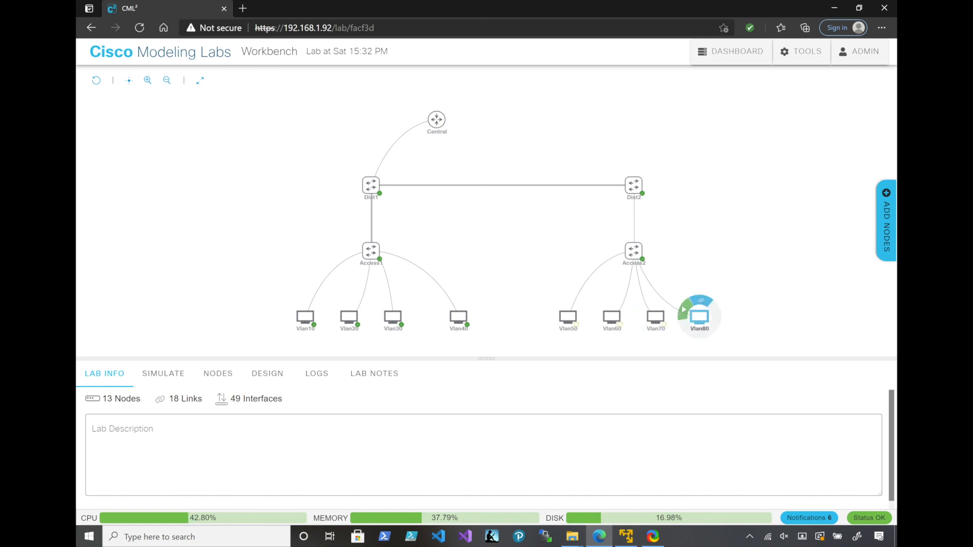
pyautogui.click(684, 310)
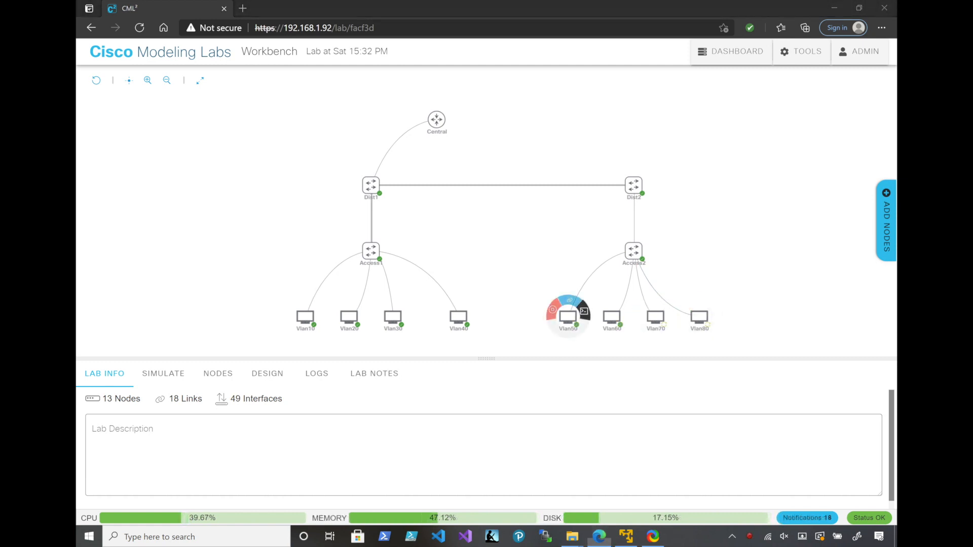
# Open the Vlan50 host's console and log in with the account username and password
pyautogui.click(584, 310)
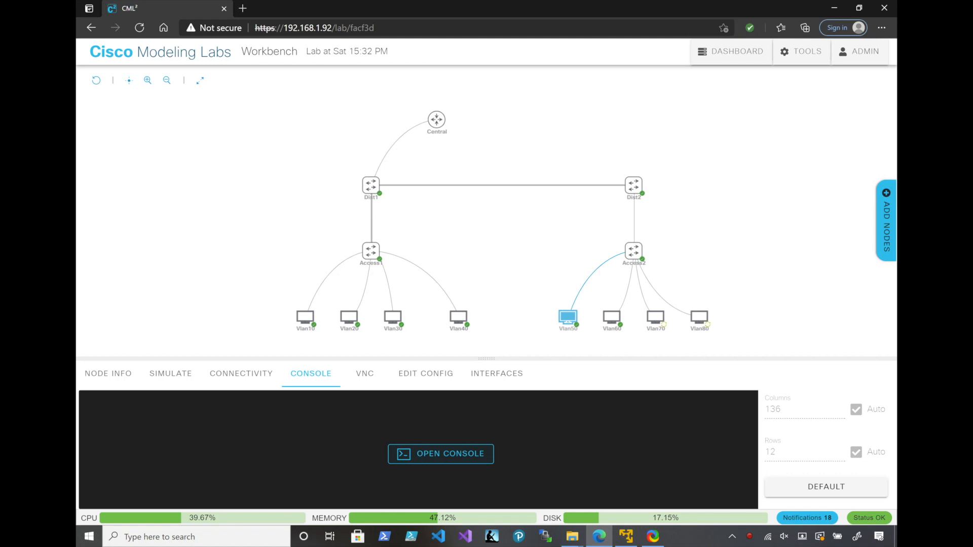
pyautogui.press('Return')
pyautogui.write('cisco')
pyautogui.press('Return')
pyautogui.write('cisco')
pyautogui.press('Return')
# Ping 192.168.5.100 from the Vlan50 host and stop the ping after a few replies
pyautogui.write('ping 192.16')
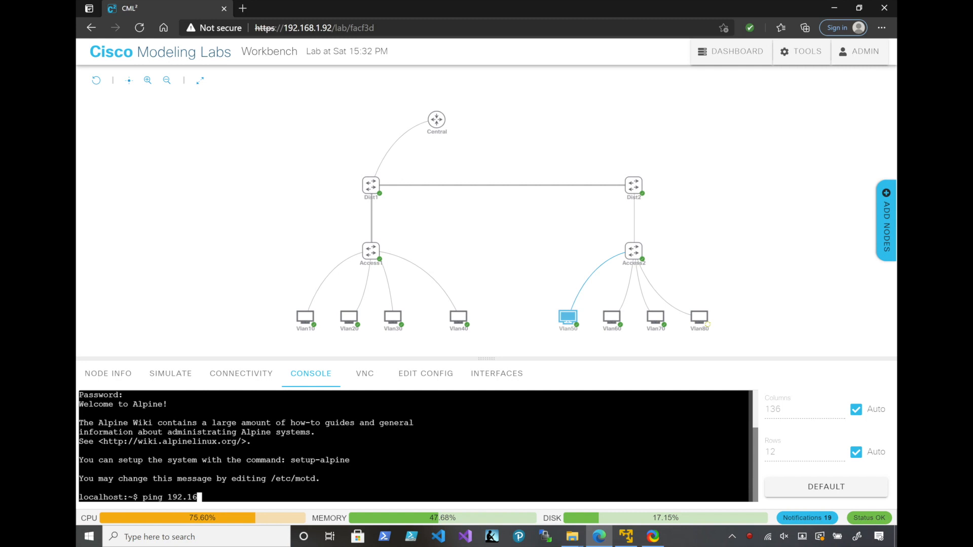
pyautogui.write('8.5.100')
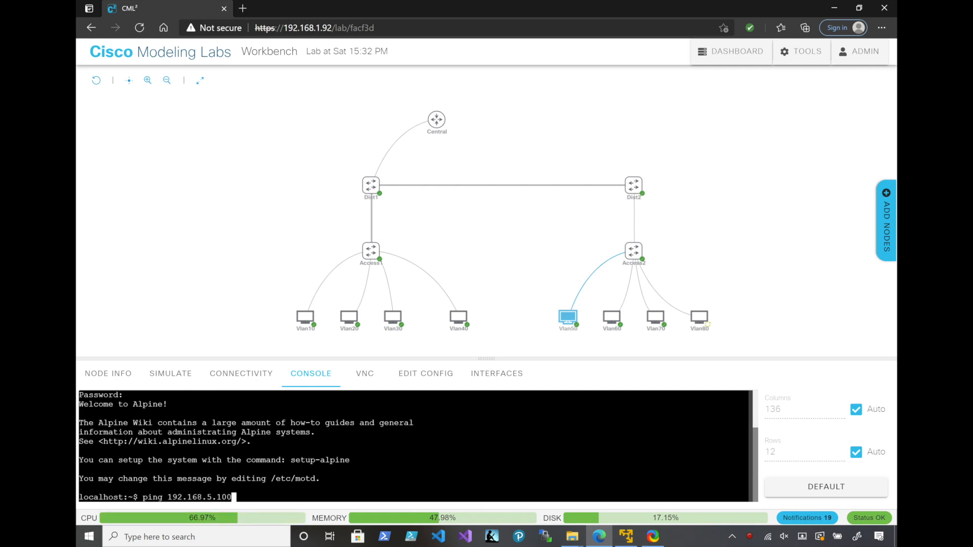
pyautogui.press('Return')
pyautogui.hotkey('ctrl', 'c')
# Ping the VLAN 50 gateway 192.168.5.1 from the Vlan50 host and stop the ping
pyautogui.press('Up')
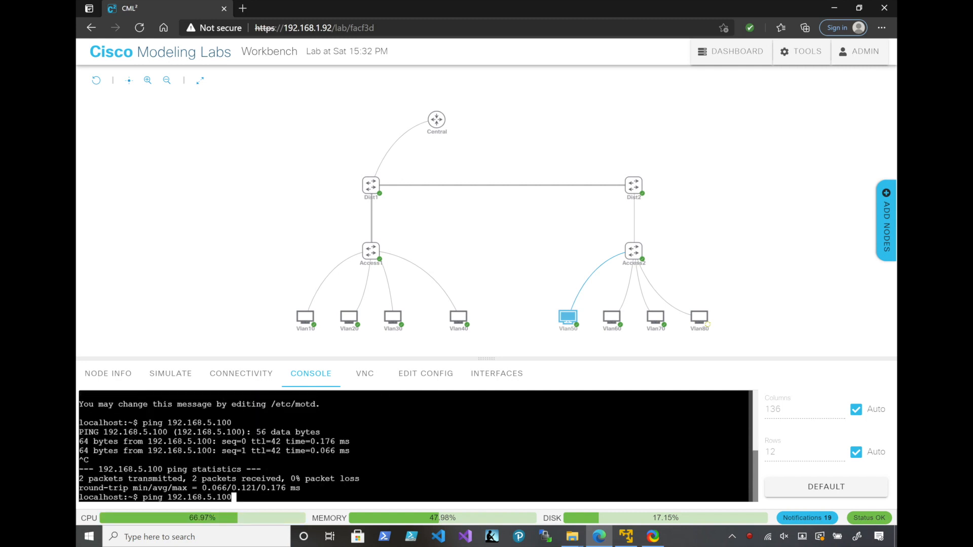
pyautogui.press('BackSpace')
pyautogui.press('BackSpace')
pyautogui.press('Return')
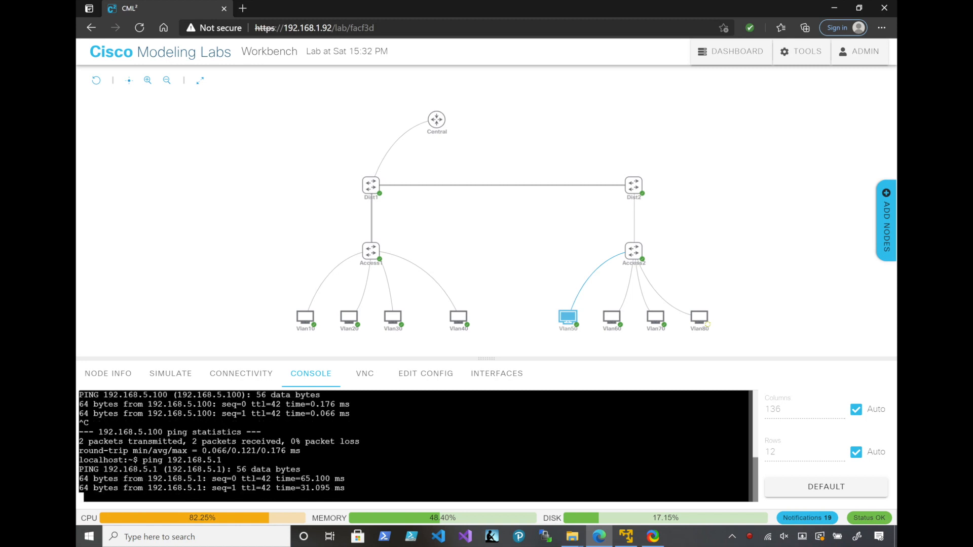
pyautogui.hotkey('ctrl', 'c')
# Ping 192.168.8.100 from the Vlan50 host to test inter-VLAN routing, and stop the ping
pyautogui.press('Up')
pyautogui.press('Left')
pyautogui.press('Left')
pyautogui.press('BackSpace')
pyautogui.write('8')
pyautogui.press('End')
pyautogui.write('00')
pyautogui.press('Return')
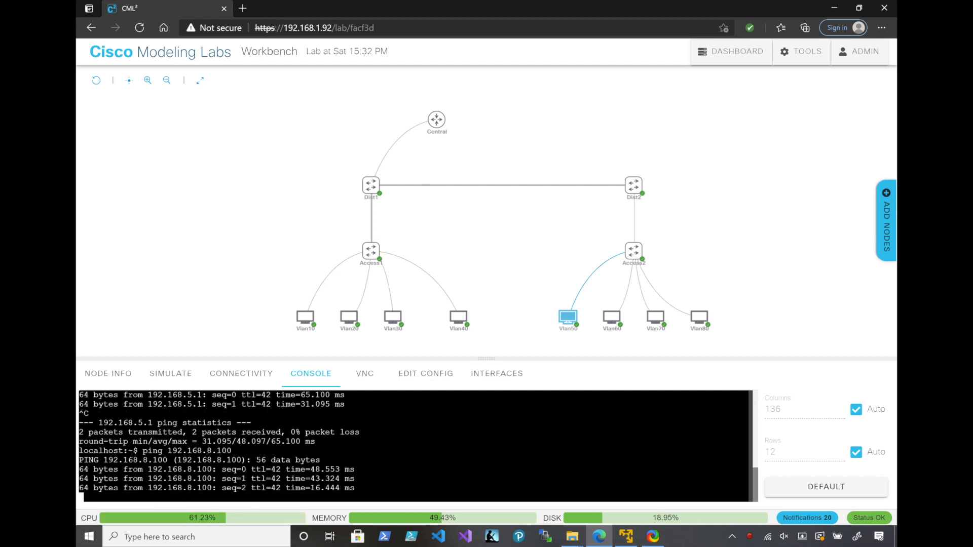
pyautogui.hotkey('ctrl', 'c')
# Ping 192.168.1.100 from the Vlan50 host to test reachability across the distribution switches, and stop the ping
pyautogui.moveTo(568, 317)
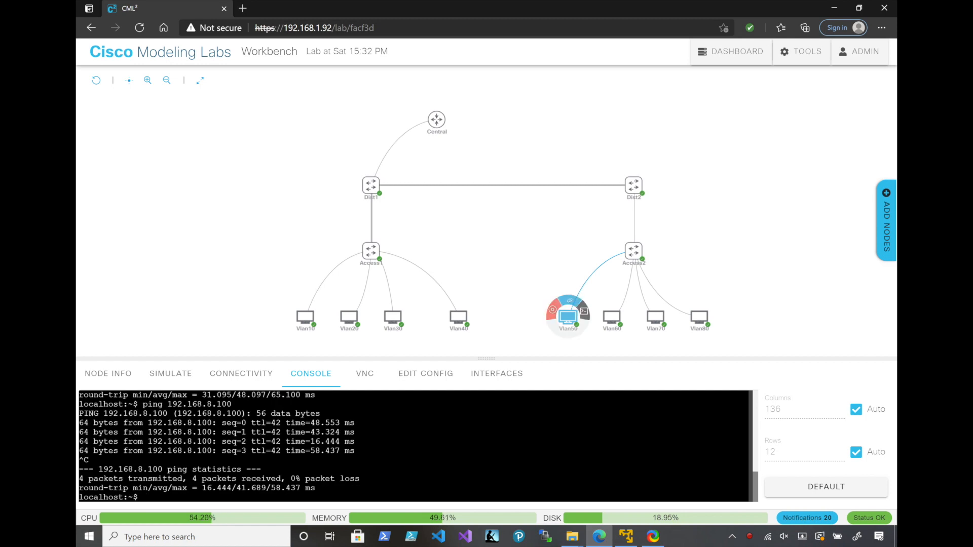
pyautogui.press('Up')
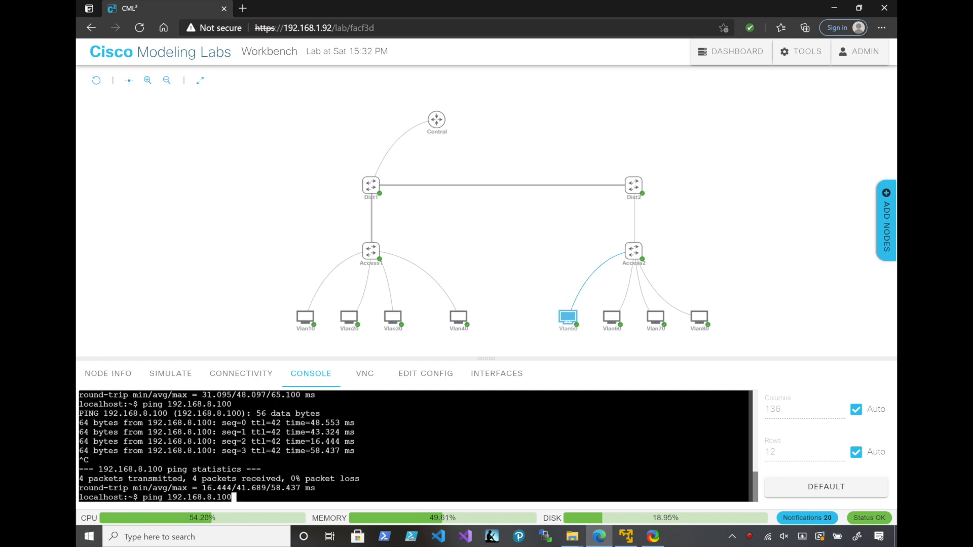
pyautogui.press('BackSpace')
pyautogui.press('BackSpace')
pyautogui.press('BackSpace')
pyautogui.press('BackSpace')
pyautogui.press('BackSpace')
pyautogui.write('1.100')
pyautogui.press('Return')
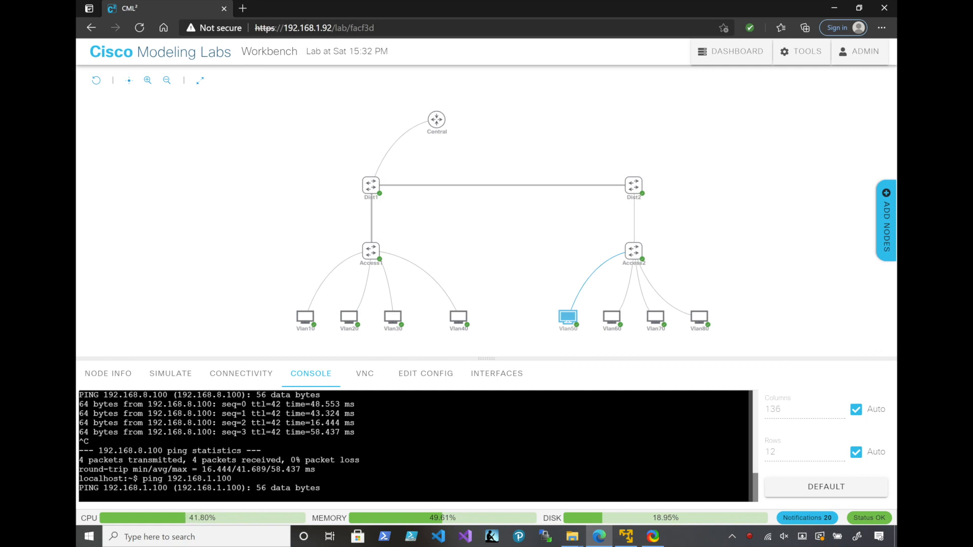
pyautogui.hotkey('ctrl', 'c')
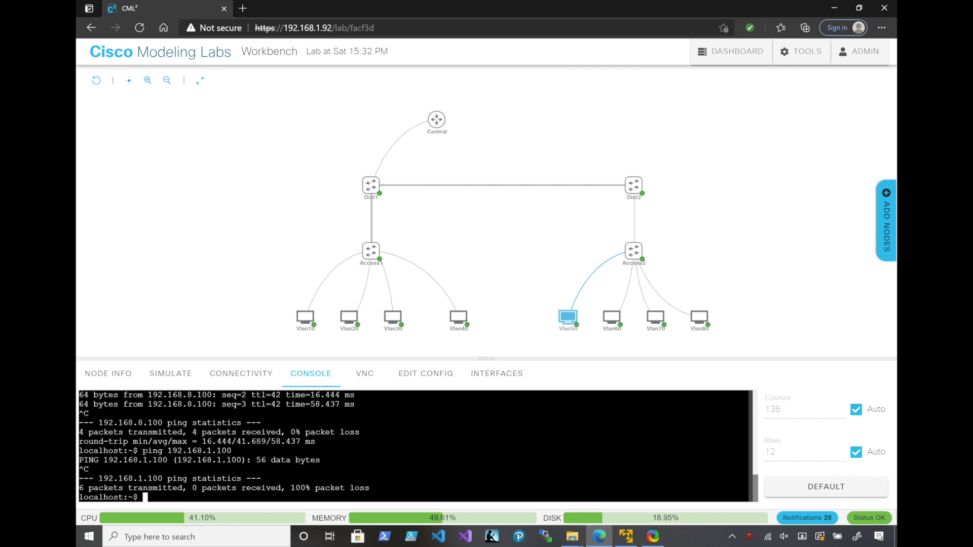
# Return to the Dist2 switch's console session
pyautogui.click(634, 185)
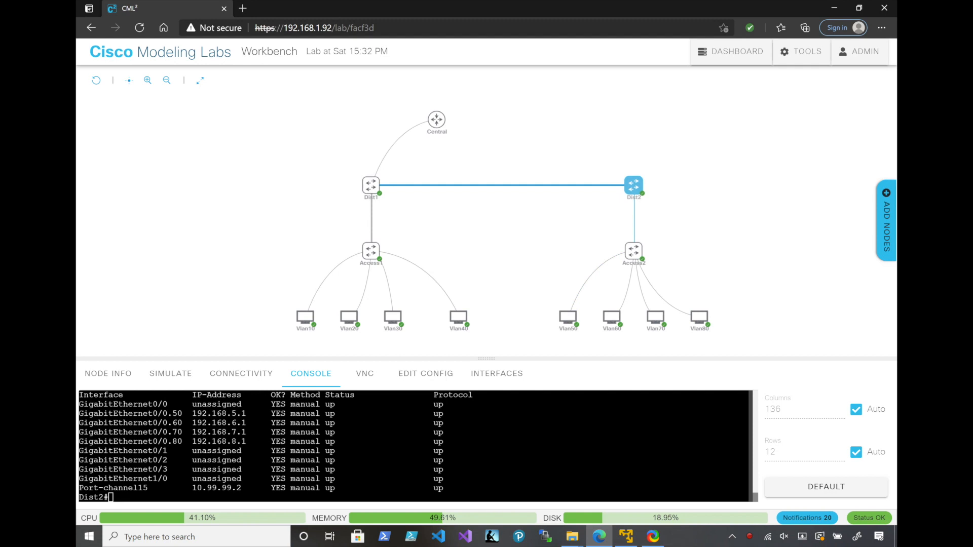
# In Dist2's global configuration mode, add a static route to 192.168.1.0 255.255.255.0 via 10.99.99.1
pyautogui.write('conf t')
pyautogui.press('Return')
pyautogui.write('ip r')
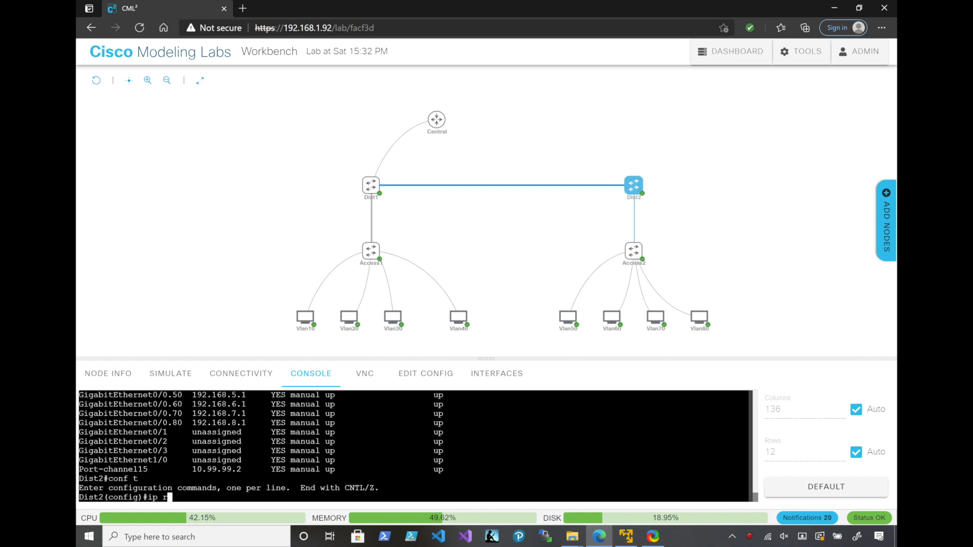
pyautogui.write('oute 192.168')
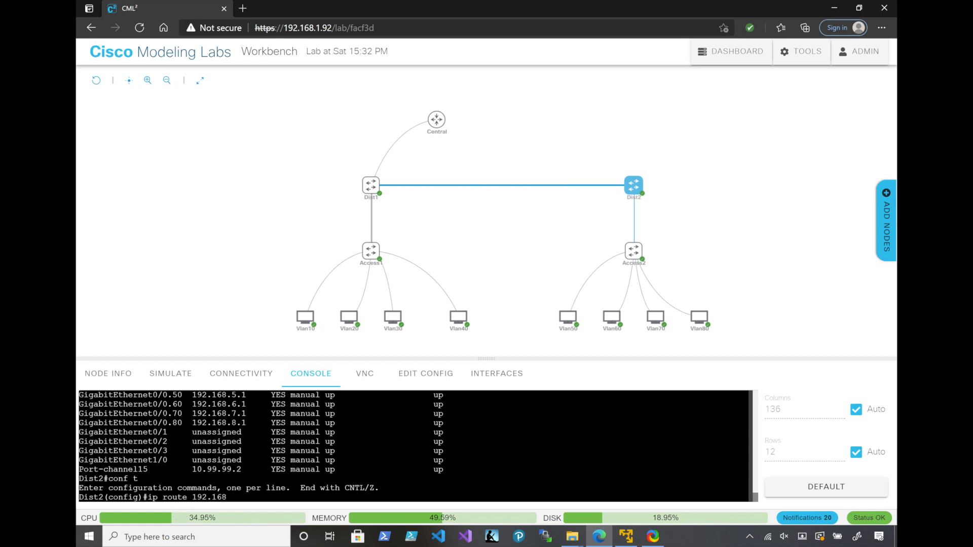
pyautogui.write('.1.0 255.255.255.0 ')
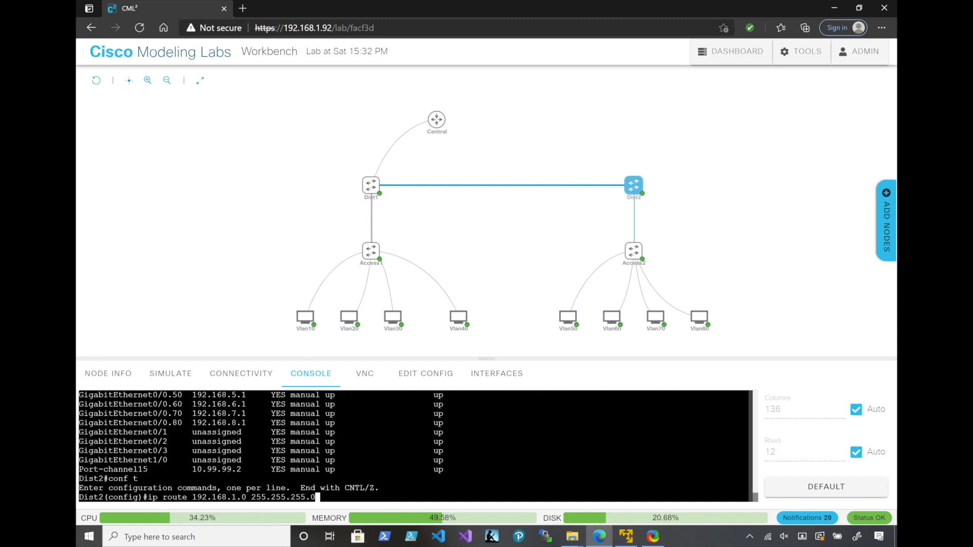
pyautogui.write('10.99.99.1')
pyautogui.press('Return')
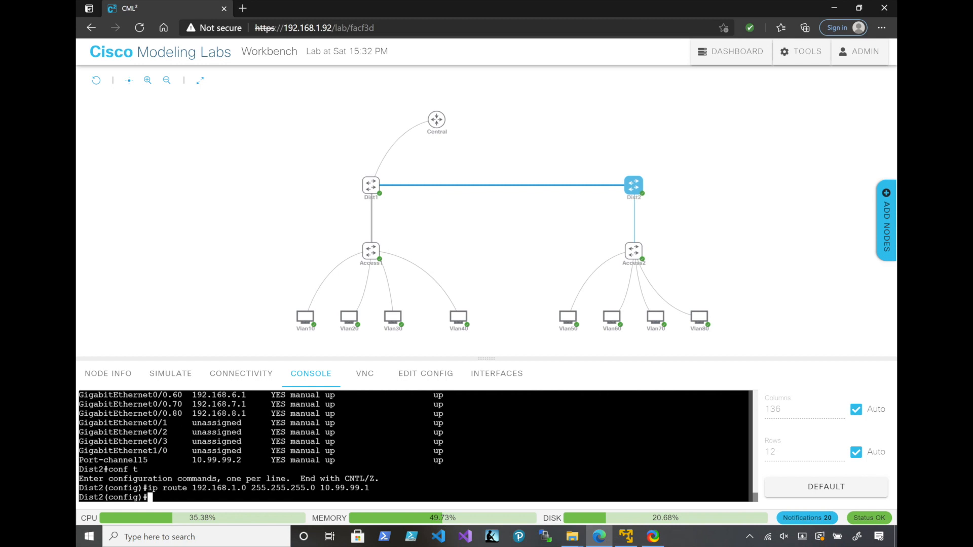
# Add a static route on Dist2 to 192.168.2.0 255.255.255.0 via 10.99.99.1
pyautogui.press('Up')
pyautogui.press('Left')
pyautogui.press('Left')
pyautogui.press('Left')
pyautogui.press('Left')
pyautogui.press('Left')
pyautogui.press('Left')
pyautogui.press('Left')
pyautogui.press('Left')
pyautogui.press('Left')
pyautogui.press('Left')
pyautogui.press('Left')
pyautogui.press('Left')
pyautogui.press('Left')
pyautogui.press('Left')
pyautogui.press('Left')
pyautogui.press('Left')
pyautogui.press('Left')
pyautogui.press('Left')
pyautogui.press('Left')
pyautogui.press('Left')
# Add a static route on Dist2 to 192.168.3.0 255.255.255.0 via 10.99.99.1
pyautogui.press('Left')
pyautogui.press('Left')
pyautogui.press('Left')
pyautogui.press('Left')
pyautogui.press('Left')
pyautogui.press('BackSpace')
pyautogui.write('2')
pyautogui.press('Return')
pyautogui.press('Up')
# Add a static route on Dist2 to 192.168.4.0 255.255.255.0 via 10.99.99.1
pyautogui.press('Left')
pyautogui.press('Left')
pyautogui.press('Left')
pyautogui.press('Left')
pyautogui.press('Left')
pyautogui.press('Left')
pyautogui.press('Left')
pyautogui.press('Left')
pyautogui.press('Left')
pyautogui.press('Left')
pyautogui.press('Left')
pyautogui.press('Left')
pyautogui.press('Left')
pyautogui.press('Left')
pyautogui.press('Left')
pyautogui.press('Left')
pyautogui.press('Left')
pyautogui.press('Left')
pyautogui.press('Left')
pyautogui.press('Left')
pyautogui.press('Left')
pyautogui.press('Left')
pyautogui.press('Left')
pyautogui.press('BackSpace')
pyautogui.write('3')
pyautogui.press('Return')
pyautogui.press('Up')
pyautogui.press('Left')
pyautogui.press('Left')
pyautogui.press('Left')
pyautogui.press('Left')
pyautogui.press('Left')
pyautogui.press('Left')
pyautogui.press('Left')
pyautogui.press('Left')
pyautogui.press('Left')
pyautogui.press('Left')
pyautogui.press('Left')
pyautogui.press('Left')
pyautogui.press('Left')
pyautogui.press('Left')
pyautogui.press('Left')
pyautogui.press('Left')
pyautogui.press('Left')
pyautogui.press('Left')
pyautogui.press('Left')
pyautogui.press('Left')
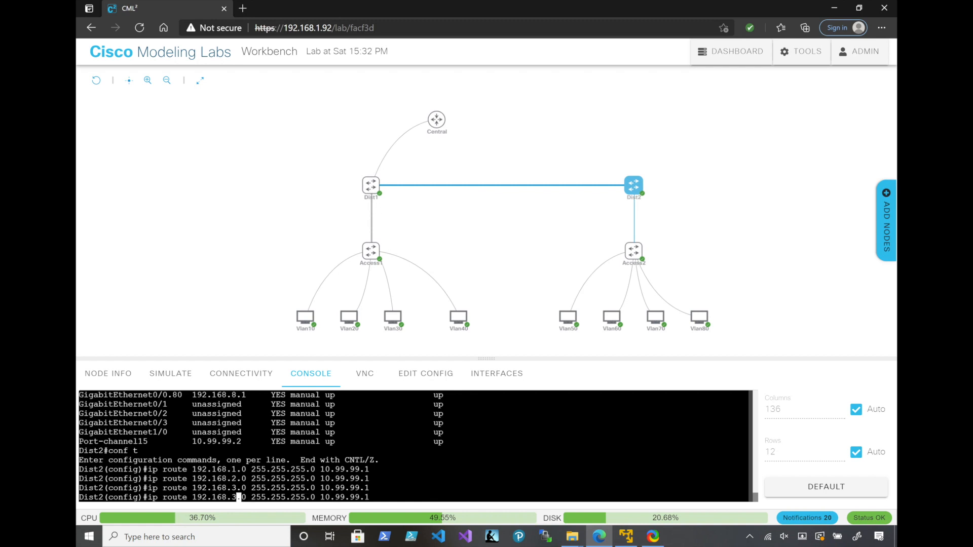
pyautogui.press('BackSpace')
pyautogui.write('4')
pyautogui.press('Return')
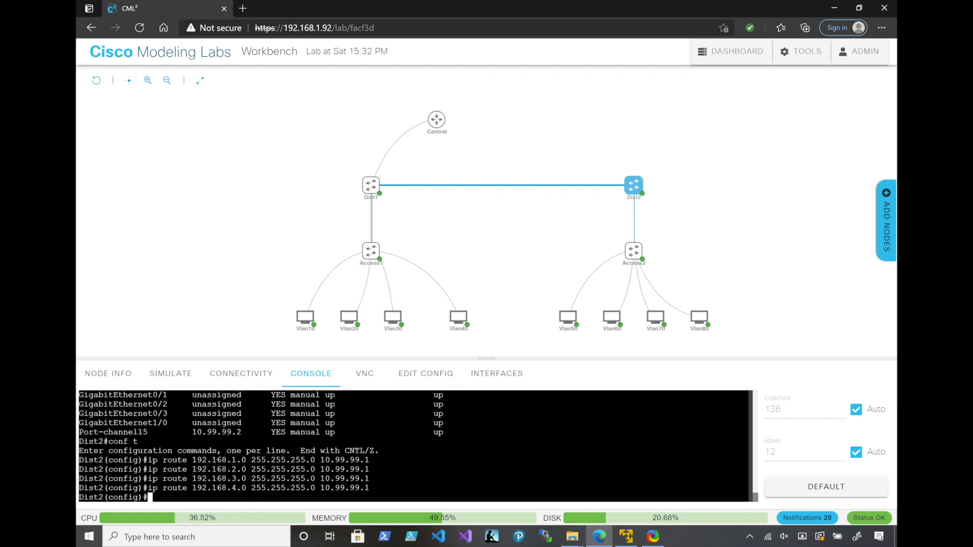
pyautogui.moveTo(369, 487); pyautogui.dragTo(324, 487)
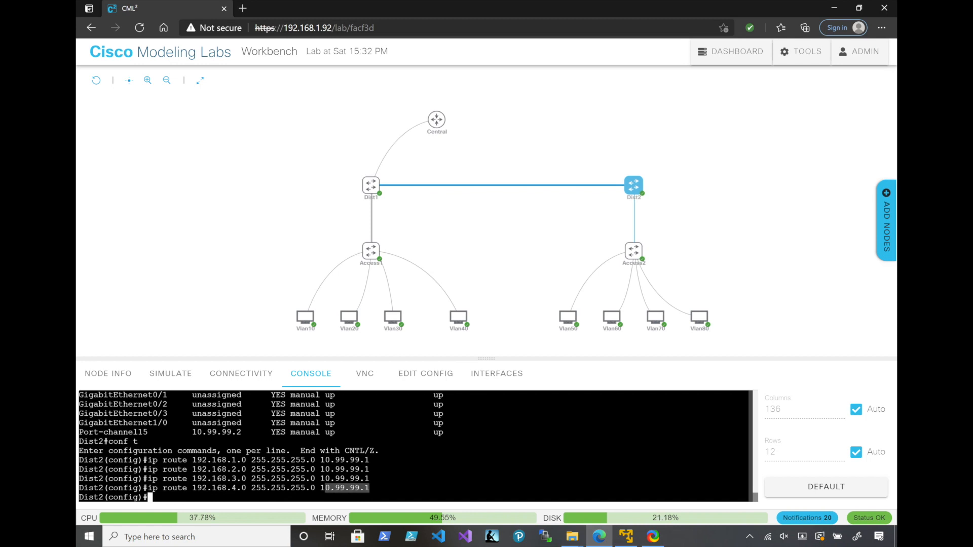
# Switch to the Dist1 switch's console session and enter global configuration mode
pyautogui.click(371, 185)
pyautogui.write('conf t1#conf')
pyautogui.press('Return')
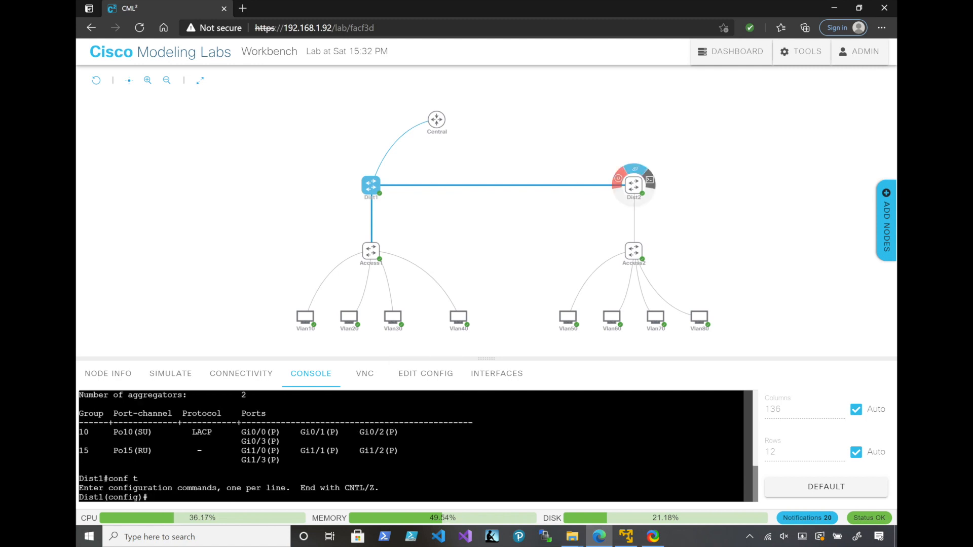
# Back on Dist2's console, enable IP routing and display the IP routing table
pyautogui.click(633, 185)
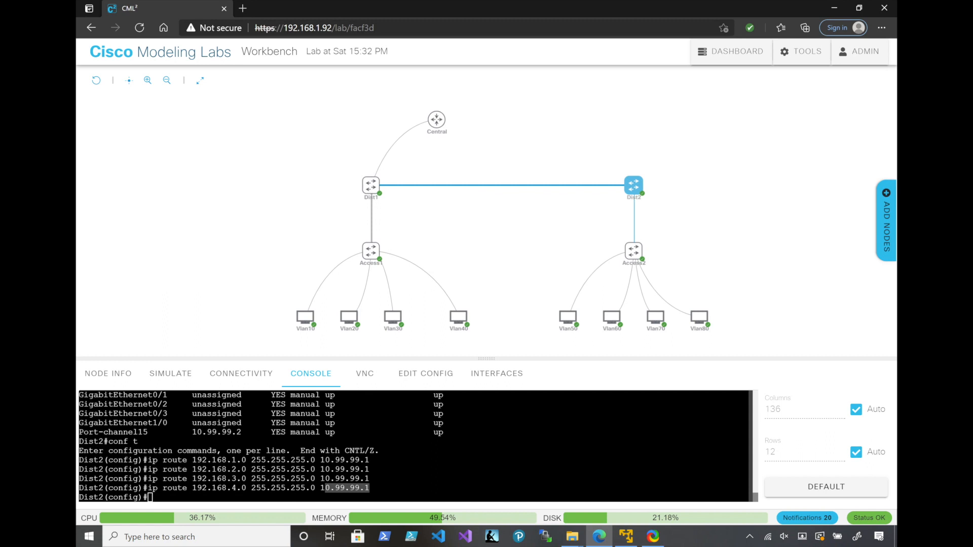
pyautogui.write('ip routi')
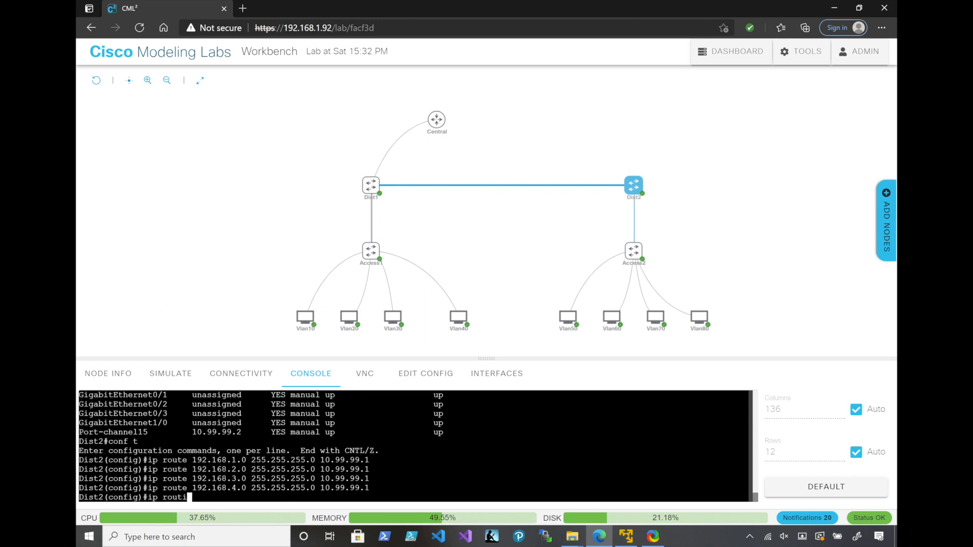
pyautogui.write('ng')
pyautogui.press('Return')
pyautogui.write('do show ip route')
pyautogui.press('Return')
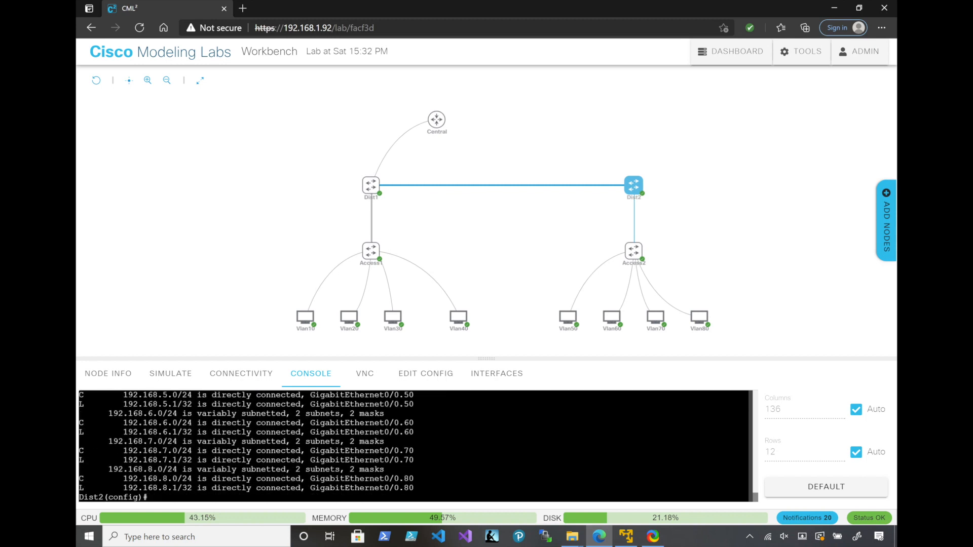
# Return to the Dist1 switch's console session
pyautogui.click(386, 180)
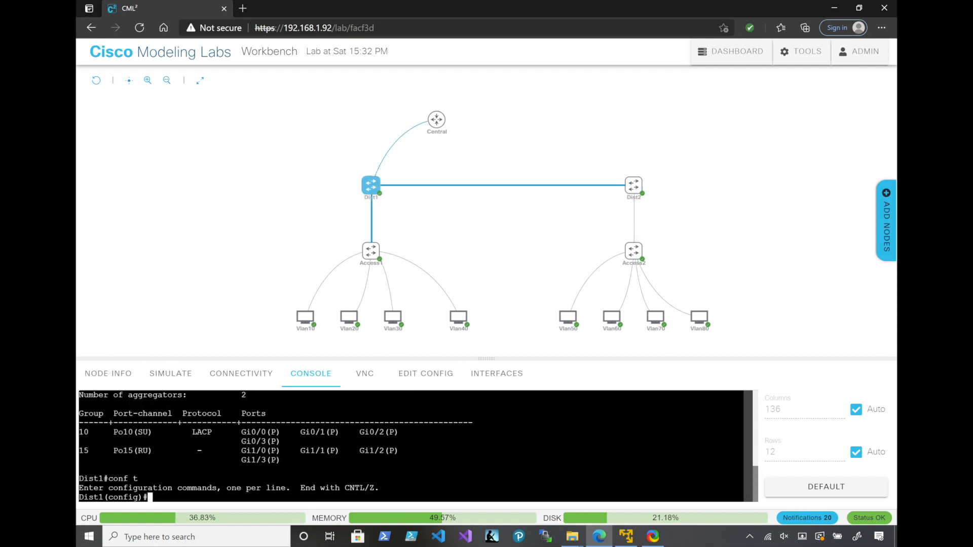
# Add a static route on Dist1 to 192.168.4.0 255.255.255.0 via 10.99.99.2
pyautogui.write('ip route 192.168.4.0 255.255.255.')
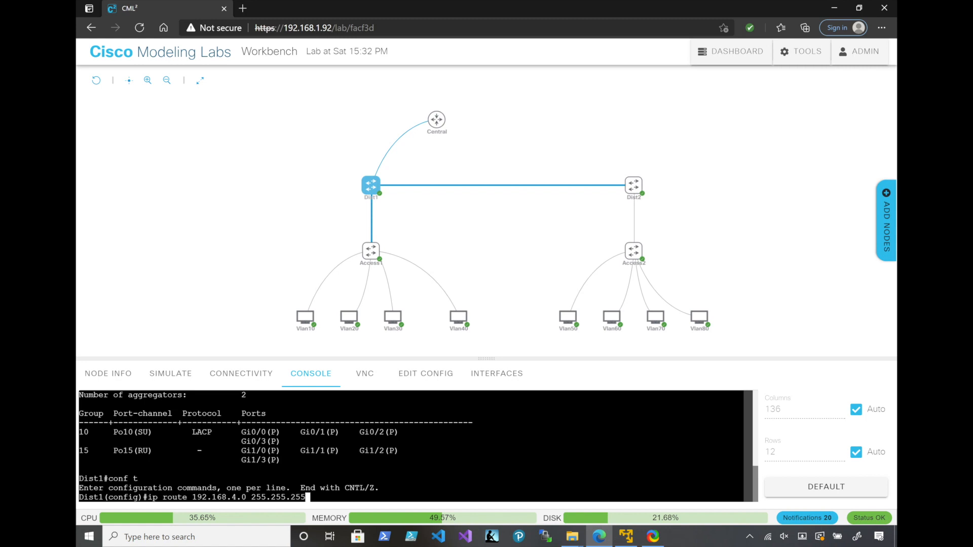
pyautogui.write('0 10.99.99.2')
pyautogui.press('Return')
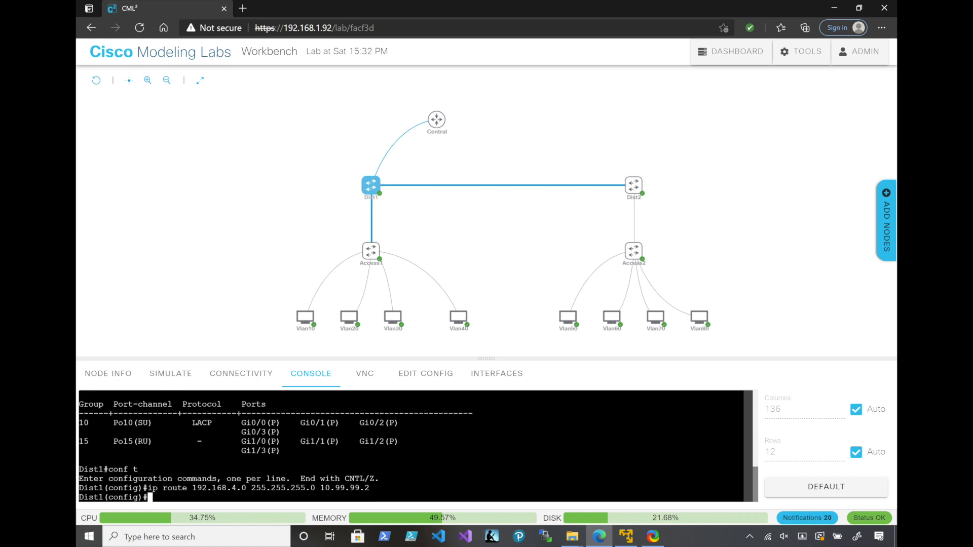
# Remove Dist1's static route to 192.168.4.0 255.255.255.0 via 10.99.99.2
pyautogui.press('Up')
pyautogui.press('Left')
pyautogui.press('Left')
pyautogui.press('Left')
pyautogui.press('Left')
pyautogui.press('Left')
pyautogui.press('Left')
pyautogui.press('Left')
pyautogui.press('Left')
pyautogui.press('Left')
pyautogui.press('Left')
pyautogui.press('Left')
pyautogui.press('Left')
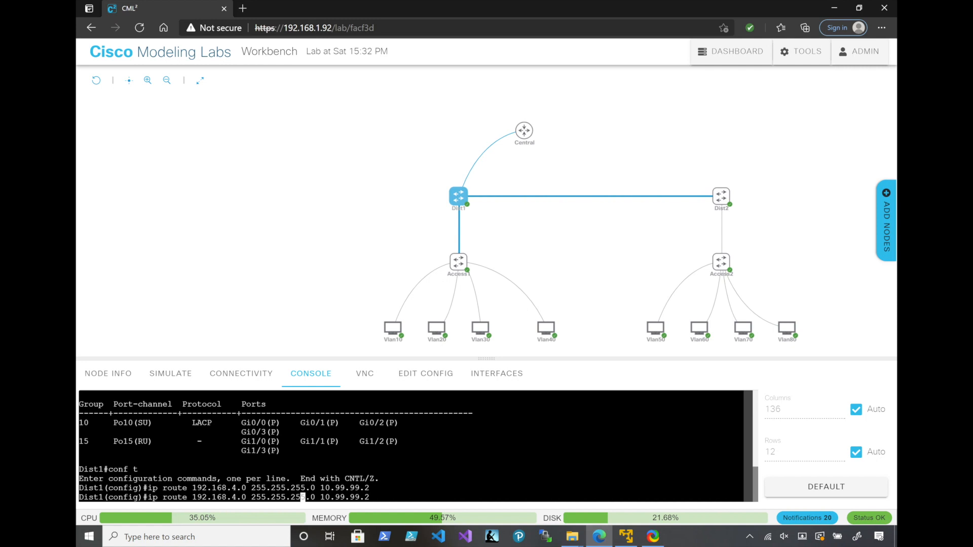
pyautogui.press('Left')
pyautogui.press('Left')
pyautogui.press('Left')
pyautogui.press('Left')
pyautogui.press('Left')
pyautogui.press('Left')
pyautogui.press('Left')
pyautogui.press('Left')
pyautogui.press('Left')
pyautogui.press('Left')
pyautogui.press('Left')
pyautogui.press('Left')
pyautogui.press('Left')
pyautogui.press('Left')
pyautogui.press('Left')
pyautogui.press('Left')
pyautogui.press('Left')
pyautogui.press('Left')
pyautogui.press('Left')
pyautogui.press('Left')
pyautogui.write('no')
pyautogui.press('Return')
# Add a static route on Dist1 to 192.168.5.0 255.255.255.0 via 10.99.99.2
pyautogui.press('Up')
pyautogui.press('Left')
pyautogui.press('Left')
pyautogui.press('Left')
pyautogui.press('Left')
pyautogui.press('Left')
pyautogui.press('Left')
pyautogui.press('Left')
pyautogui.press('Left')
pyautogui.press('Left')
pyautogui.press('Left')
pyautogui.press('Up')
pyautogui.press('Left')
pyautogui.press('Left')
pyautogui.press('Left')
pyautogui.press('Left')
pyautogui.press('Left')
pyautogui.press('Left')
pyautogui.press('Left')
pyautogui.press('Left')
pyautogui.press('Left')
pyautogui.press('Left')
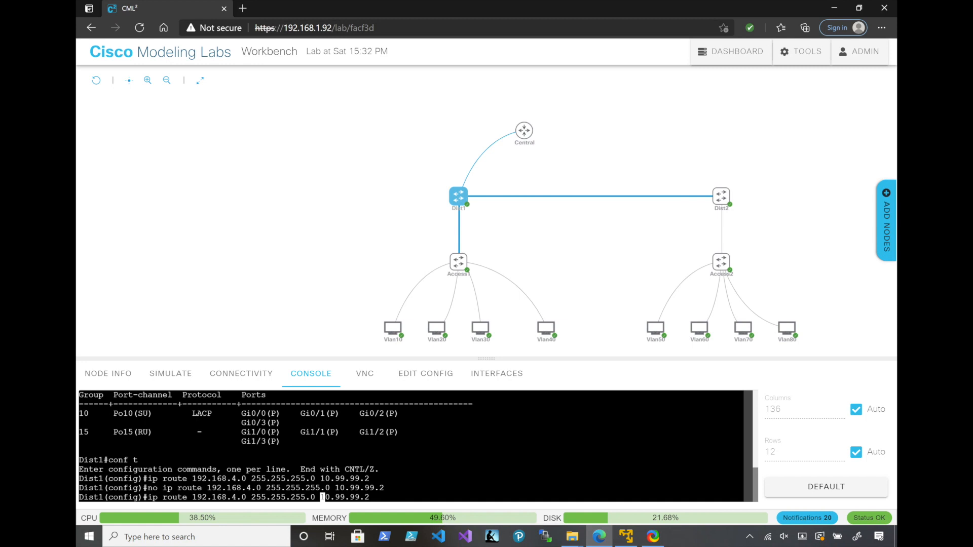
pyautogui.press('Left')
pyautogui.press('Left')
pyautogui.press('Left')
pyautogui.press('Left')
pyautogui.press('Left')
pyautogui.press('Left')
pyautogui.press('Left')
pyautogui.press('Left')
pyautogui.press('Left')
pyautogui.press('Left')
pyautogui.press('Left')
pyautogui.press('Left')
pyautogui.press('Left')
pyautogui.press('Left')
pyautogui.press('Left')
pyautogui.press('Left')
pyautogui.press('Left')
pyautogui.press('BackSpace')
pyautogui.write('5')
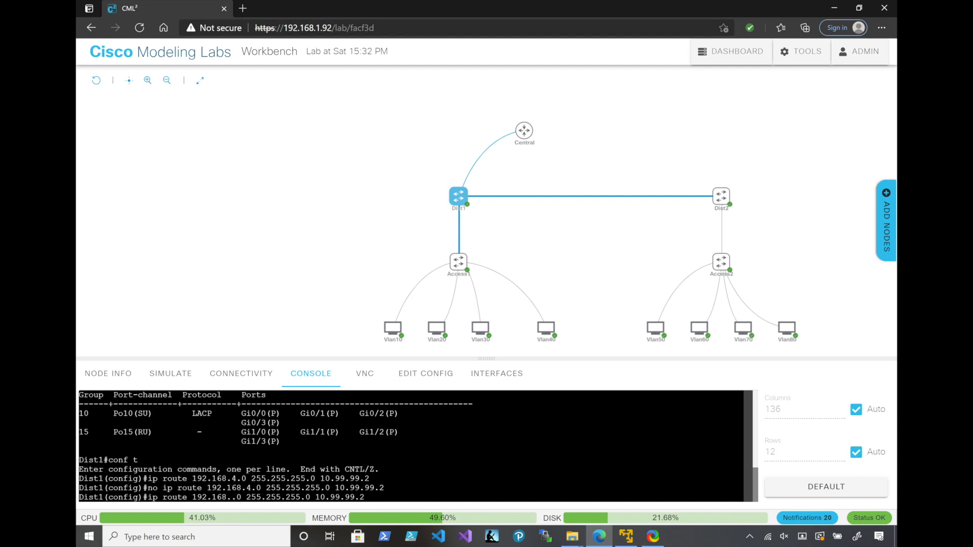
pyautogui.press('Return')
# Add a static route on Dist1 to 192.168.6.0 255.255.255.0 via 10.99.99.2
pyautogui.press('Up')
pyautogui.press('Left')
# Add a static route on Dist1 to 192.168.7.0 255.255.255.0 via 10.99.99.2
pyautogui.press('Left')
pyautogui.press('Left')
pyautogui.press('Left')
pyautogui.press('Left')
pyautogui.press('Left')
pyautogui.press('Left')
pyautogui.press('Left')
pyautogui.press('Left')
pyautogui.press('Left')
pyautogui.press('Left')
pyautogui.press('Left')
pyautogui.press('Left')
pyautogui.press('Left')
pyautogui.press('Left')
pyautogui.press('Left')
pyautogui.press('Left')
pyautogui.press('Left')
pyautogui.press('Left')
pyautogui.press('Left')
pyautogui.press('Left')
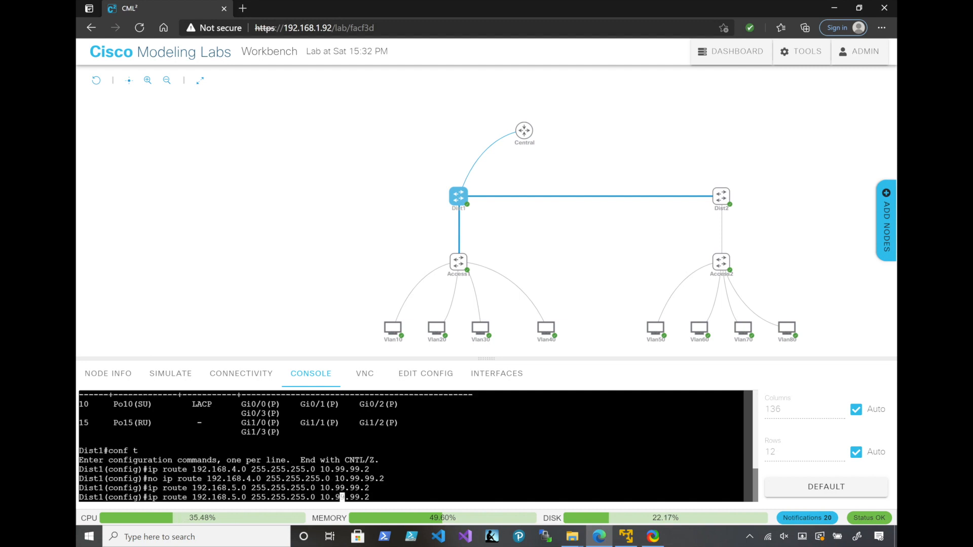
pyautogui.press('BackSpace')
pyautogui.write('6')
pyautogui.press('Return')
pyautogui.press('Up')
pyautogui.press('Left')
pyautogui.press('Left')
pyautogui.press('Left')
pyautogui.press('Left')
pyautogui.press('Left')
pyautogui.press('Left')
pyautogui.press('Left')
pyautogui.press('Left')
pyautogui.press('Left')
pyautogui.press('Left')
pyautogui.press('Left')
pyautogui.press('Left')
pyautogui.press('Left')
pyautogui.press('Left')
pyautogui.press('Left')
pyautogui.press('Left')
pyautogui.press('Left')
pyautogui.press('Left')
pyautogui.press('Left')
pyautogui.press('Left')
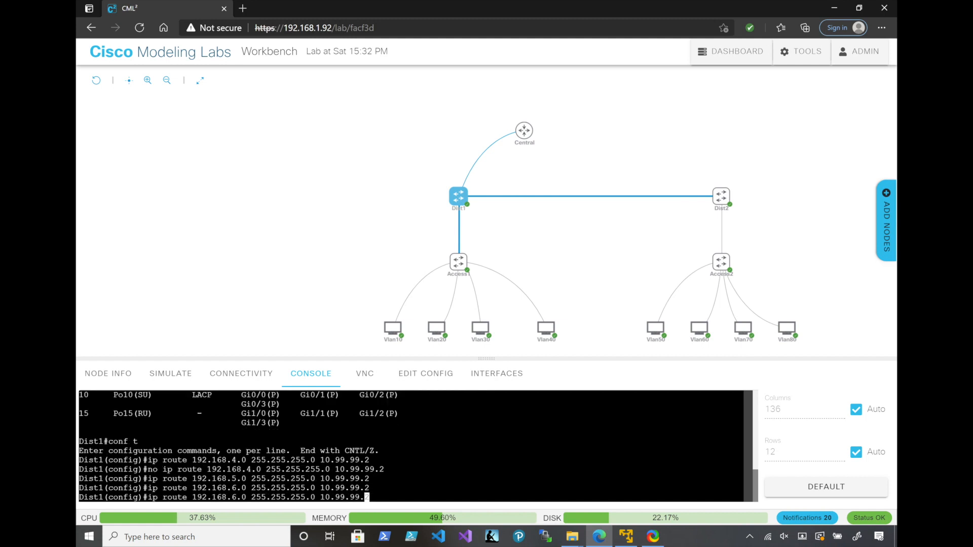
pyautogui.press('Left')
pyautogui.press('Left')
pyautogui.press('Left')
pyautogui.press('BackSpace')
pyautogui.write('7')
pyautogui.press('Return')
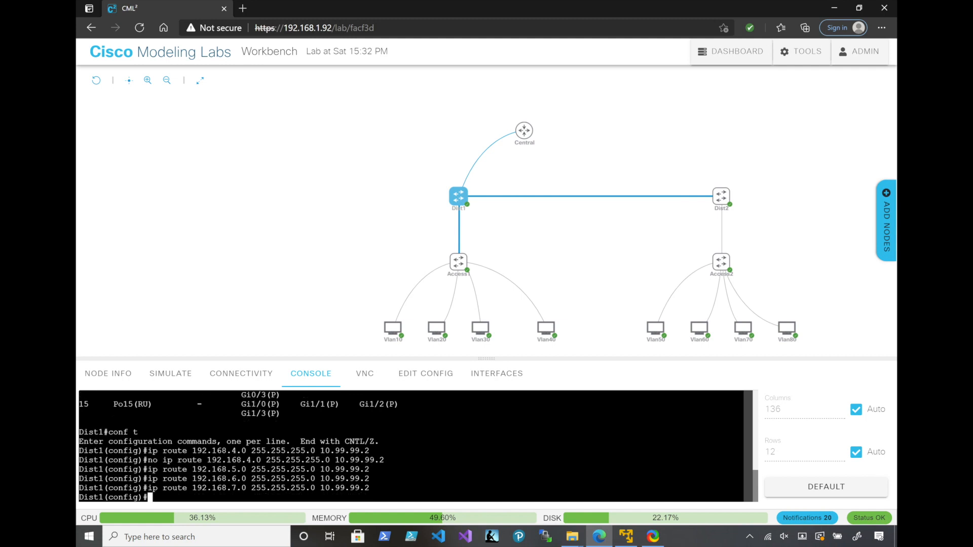
# Add a static route on Dist1 to 192.168.8.0 255.255.255.0 via 10.99.99.2
pyautogui.press('Up')
pyautogui.press('Left')
pyautogui.press('Left')
pyautogui.press('Left')
pyautogui.press('Left')
pyautogui.press('Left')
pyautogui.press('Left')
pyautogui.press('Left')
pyautogui.press('Left')
pyautogui.press('Left')
pyautogui.press('Left')
pyautogui.press('Left')
pyautogui.press('Left')
pyautogui.press('Left')
pyautogui.press('Left')
pyautogui.press('Left')
pyautogui.press('Left')
pyautogui.press('Left')
pyautogui.press('Left')
pyautogui.press('Left')
pyautogui.press('Left')
pyautogui.press('Left')
pyautogui.press('Left')
pyautogui.press('Left')
pyautogui.press('Left')
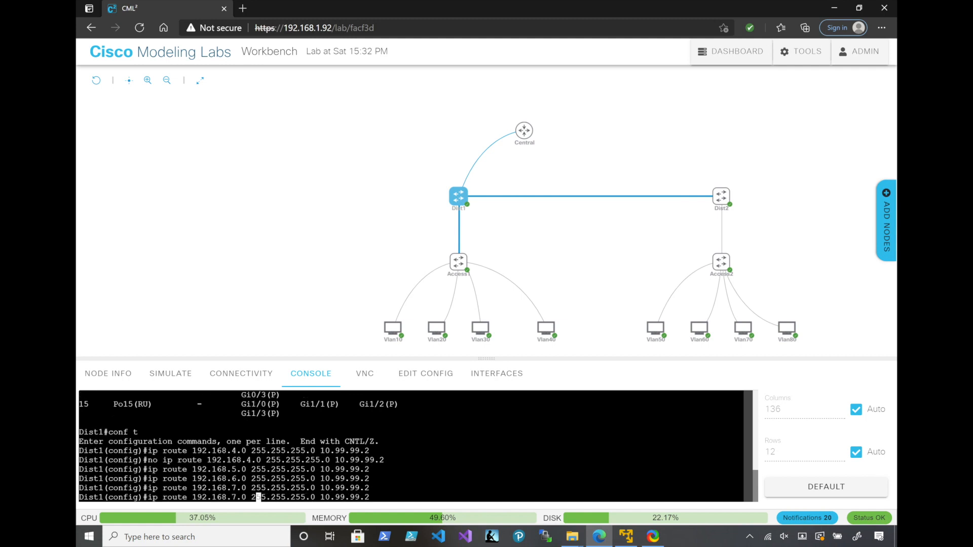
pyautogui.press('BackSpace')
pyautogui.write('8')
pyautogui.press('Return')
# Display only the static routes in Dist1's IP routing table
pyautogui.write('do shw')
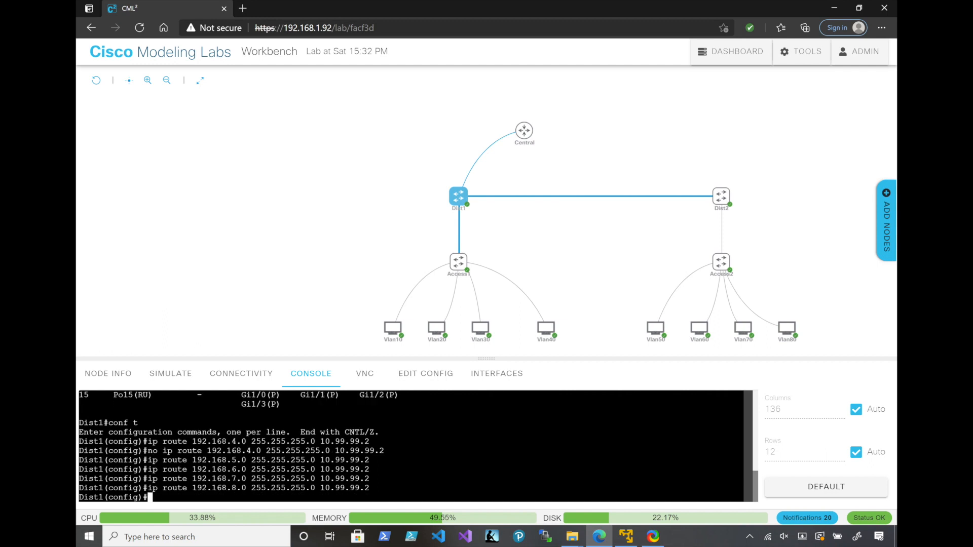
pyautogui.press('BackSpace')
pyautogui.write('ow ip route static')
pyautogui.press('Return')
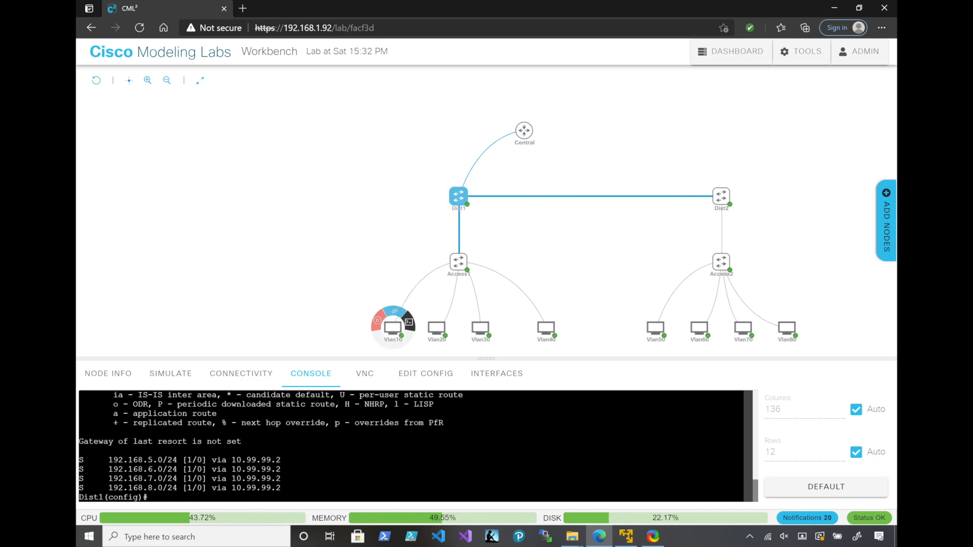
# Open the Vlan10 host's console, ping 192.168.8.100 to test routing across the distribution switches, and stop the ping
pyautogui.click(392, 328)
pyautogui.click(441, 454)
pyautogui.press('Return')
pyautogui.write('ping ')
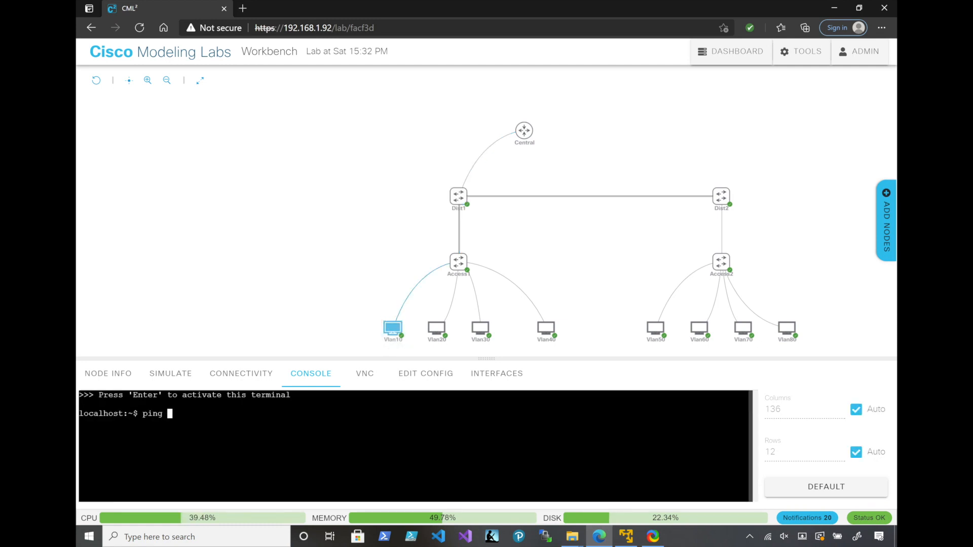
pyautogui.write('192.168.8.100')
pyautogui.press('Return')
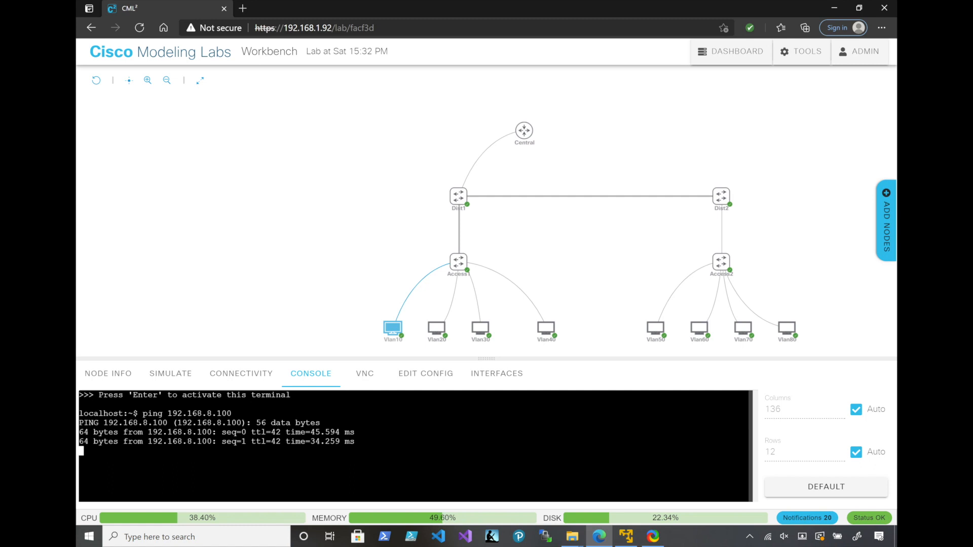
pyautogui.hotkey('ctrl', 'c')
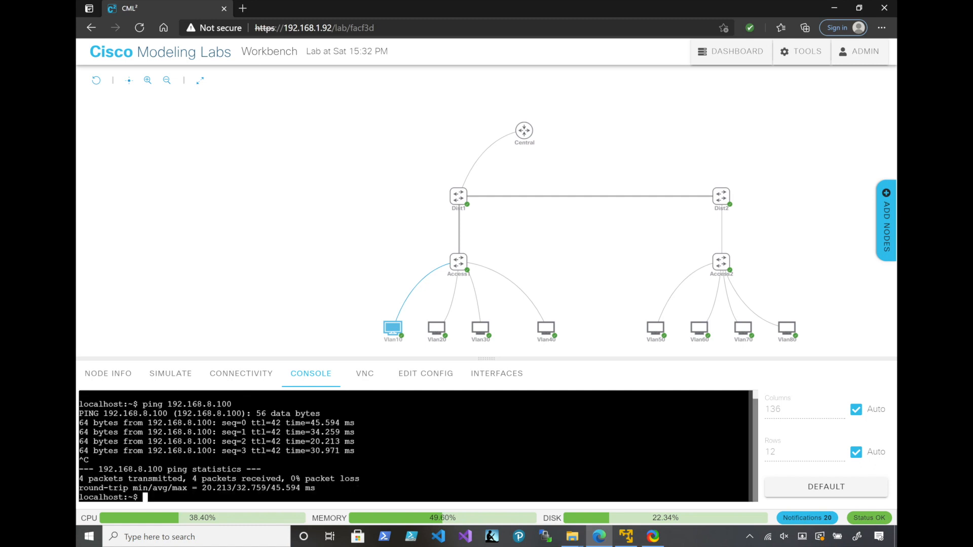
pyautogui.moveTo(786, 328)
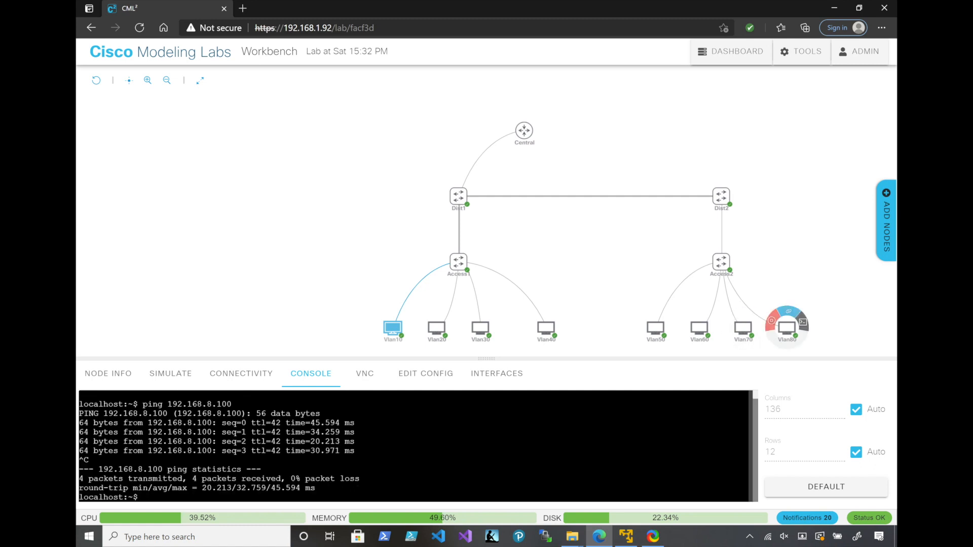
pyautogui.click(787, 328)
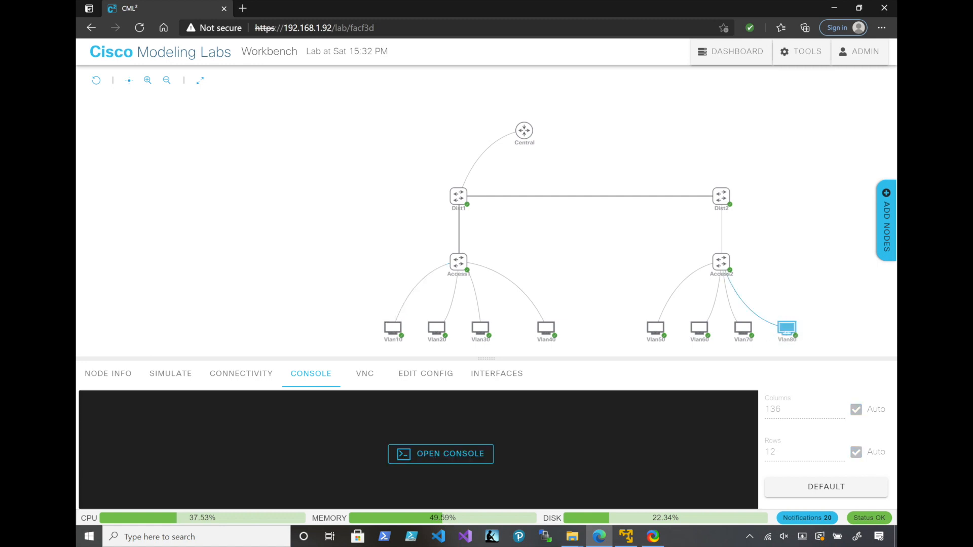
pyautogui.moveTo(348, 311); pyautogui.dragTo(416, 346)
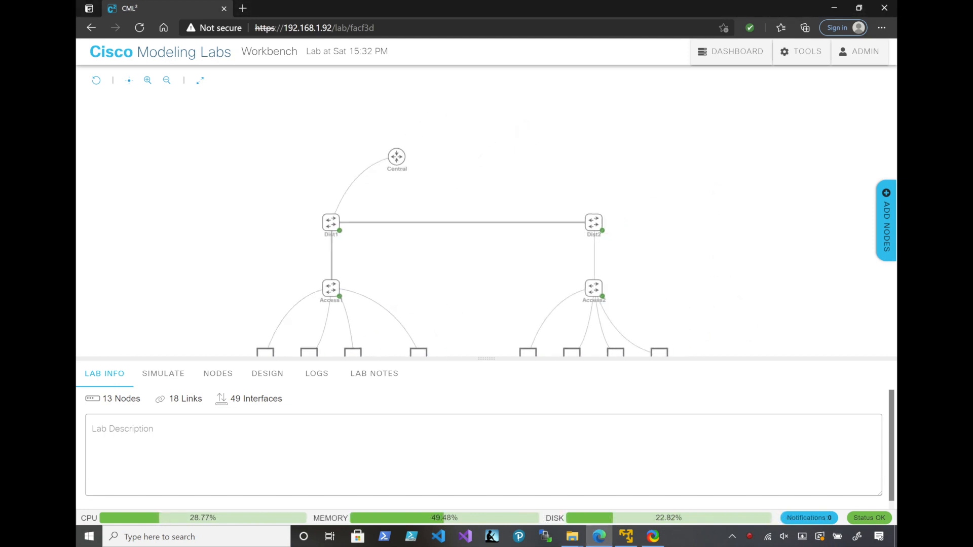
# Add four IOSvL2 switches to the lab in two rows of two, in the free area above the Dist1–Dist2 link
pyautogui.moveTo(517, 167); pyautogui.dragTo(410, 233)
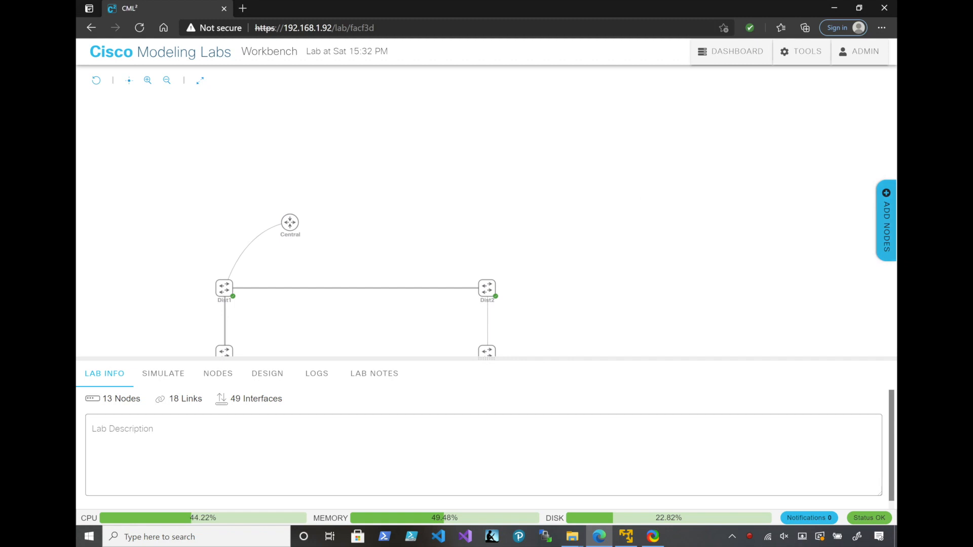
pyautogui.click(886, 220)
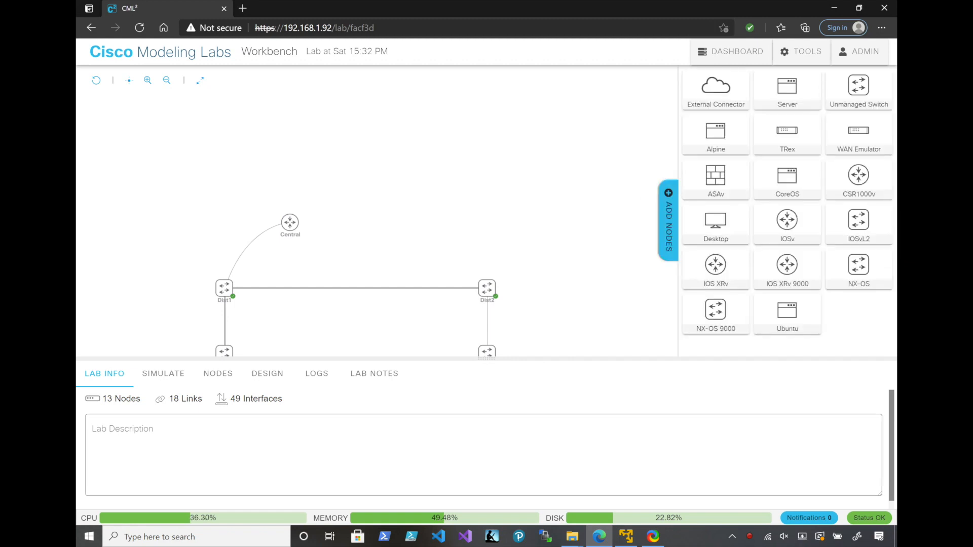
pyautogui.moveTo(655, 141); pyautogui.dragTo(443, 92)
pyautogui.moveTo(858, 221); pyautogui.dragTo(597, 93)
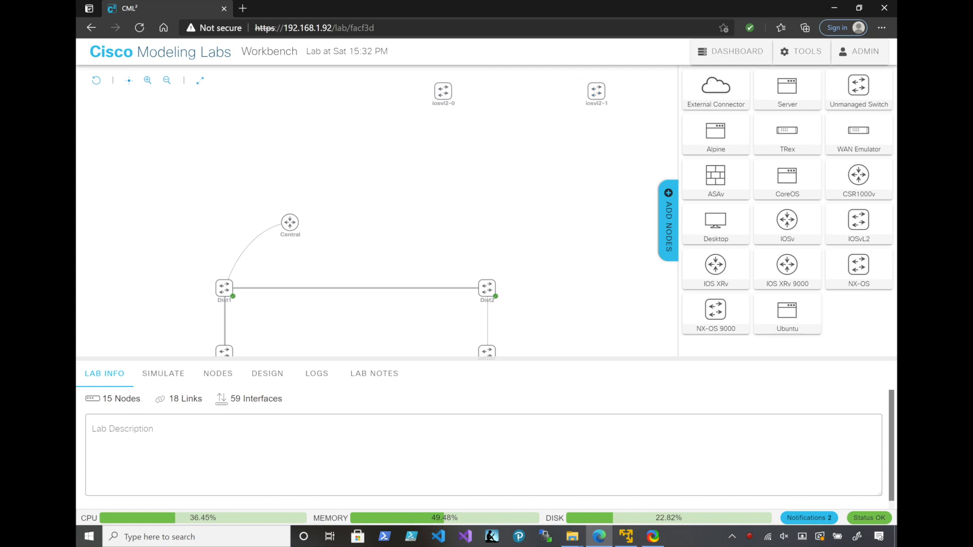
pyautogui.moveTo(858, 221); pyautogui.dragTo(443, 179)
pyautogui.moveTo(859, 221); pyautogui.dragTo(574, 178)
# Add an IOSv router beside the lower switch row, and move iosvl2-3 and iosvl2-1 outward so they line up vertically
pyautogui.moveTo(572, 223); pyautogui.dragTo(370, 173)
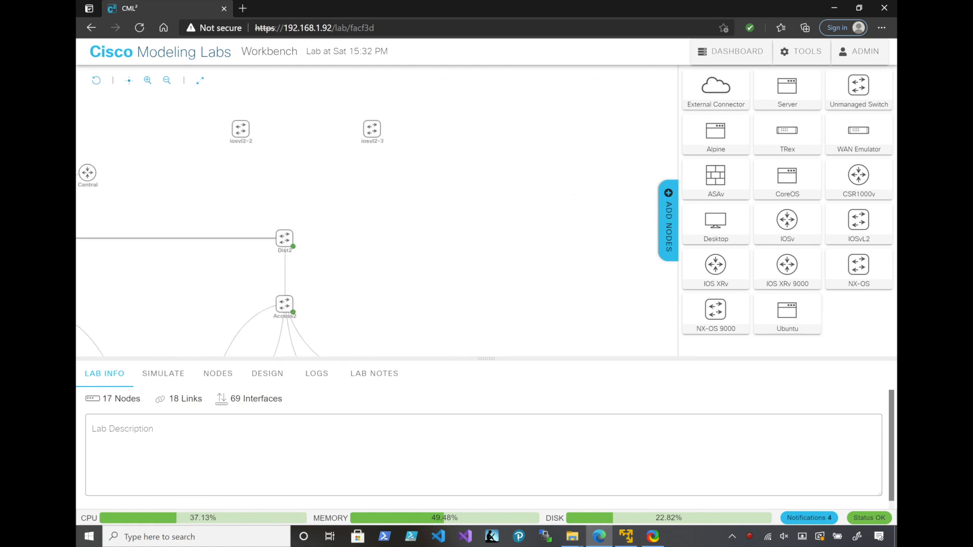
pyautogui.moveTo(372, 128); pyautogui.dragTo(438, 129)
pyautogui.moveTo(760, 209); pyautogui.dragTo(547, 129)
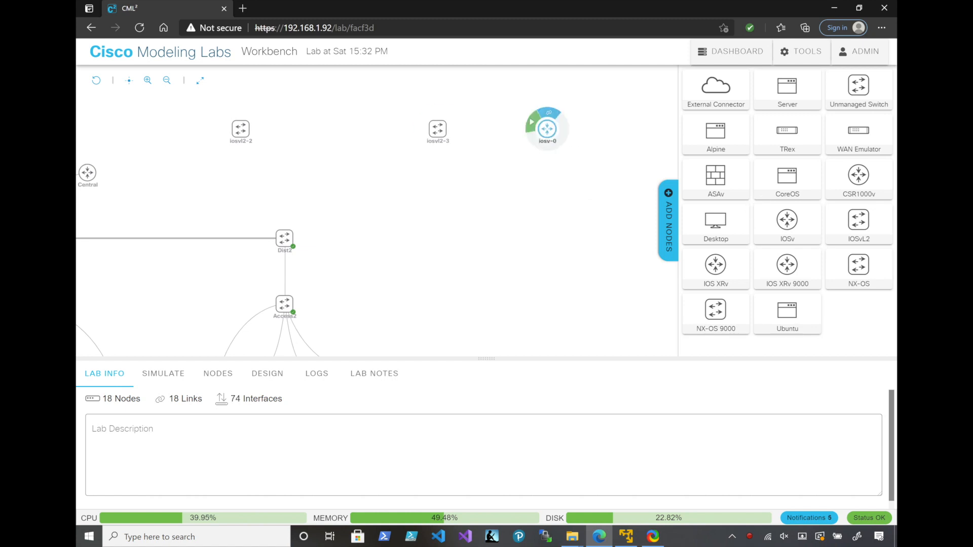
pyautogui.moveTo(507, 167); pyautogui.dragTo(516, 248)
pyautogui.moveTo(404, 122); pyautogui.dragTo(448, 122)
# Rename the upper-row switch iosvl2-0 as Core1
pyautogui.click(251, 122)
pyautogui.moveTo(121, 464); pyautogui.dragTo(87, 464)
pyautogui.write('Core')
pyautogui.hotkey('ctrl', 'a')
pyautogui.press('BackSpace')
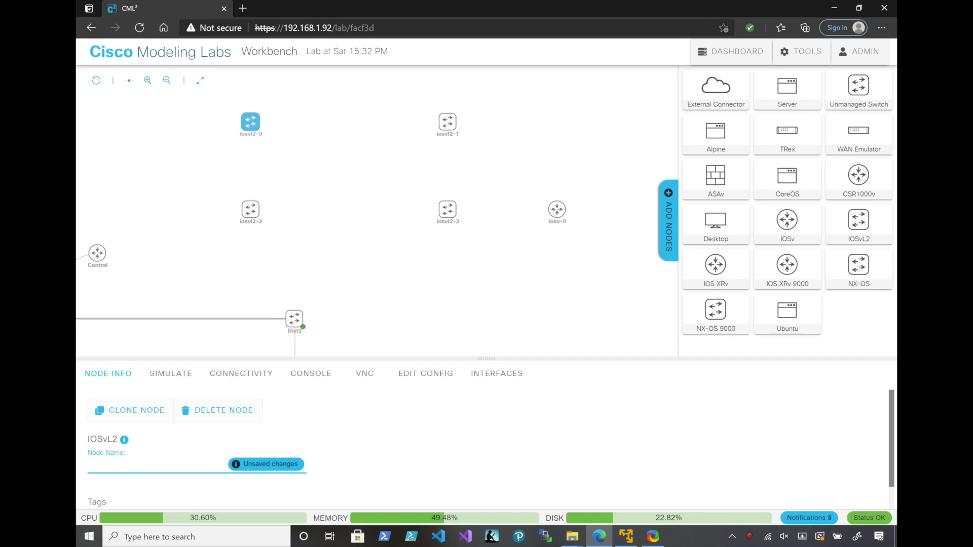
pyautogui.write('Core1')
pyautogui.press('Return')
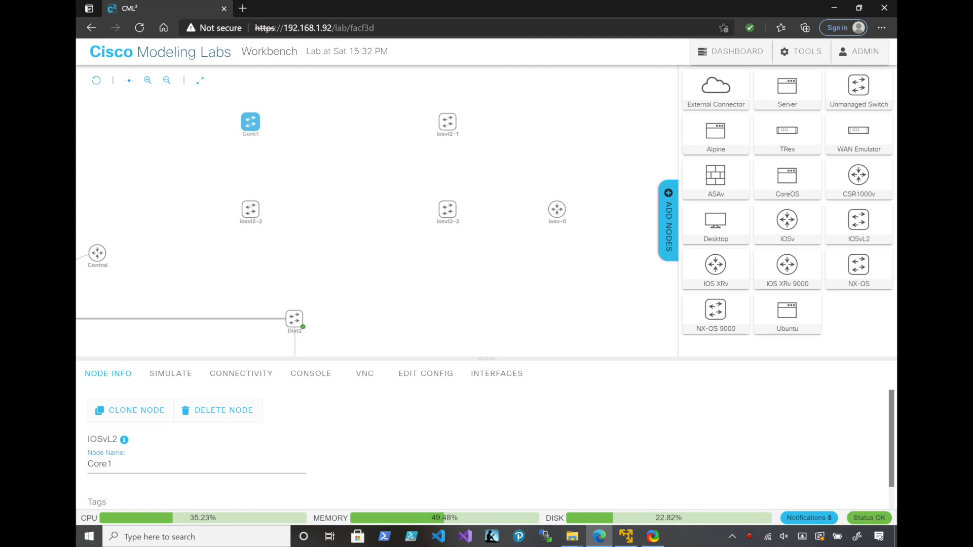
# Rename the other upper-row switch, iosvl2-1, as Core2
pyautogui.click(429, 127)
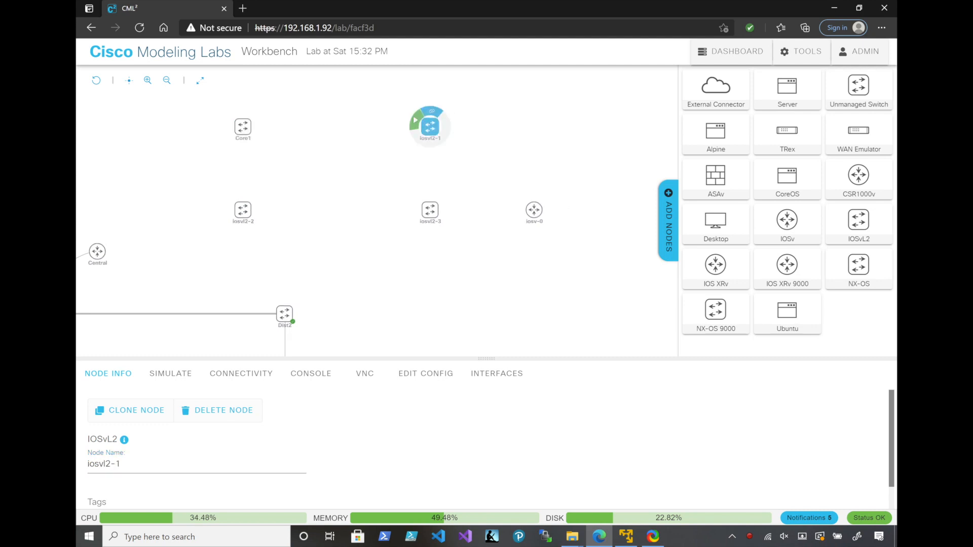
pyautogui.tripleClick(103, 464)
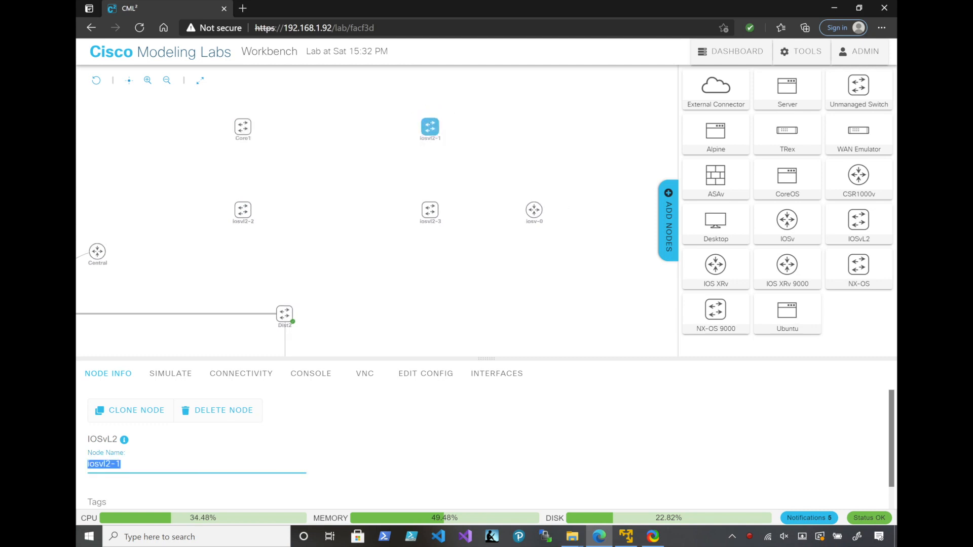
pyautogui.write('Core2')
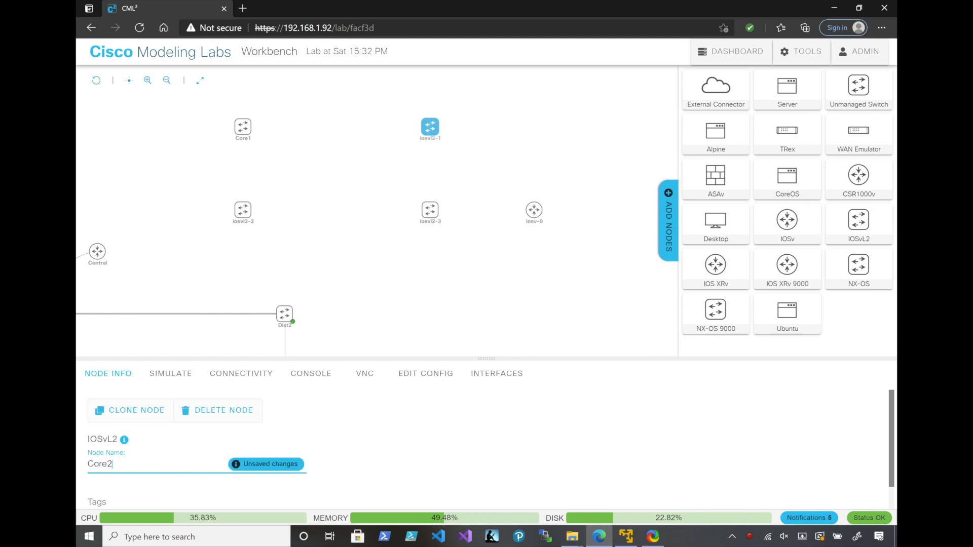
pyautogui.press('Return')
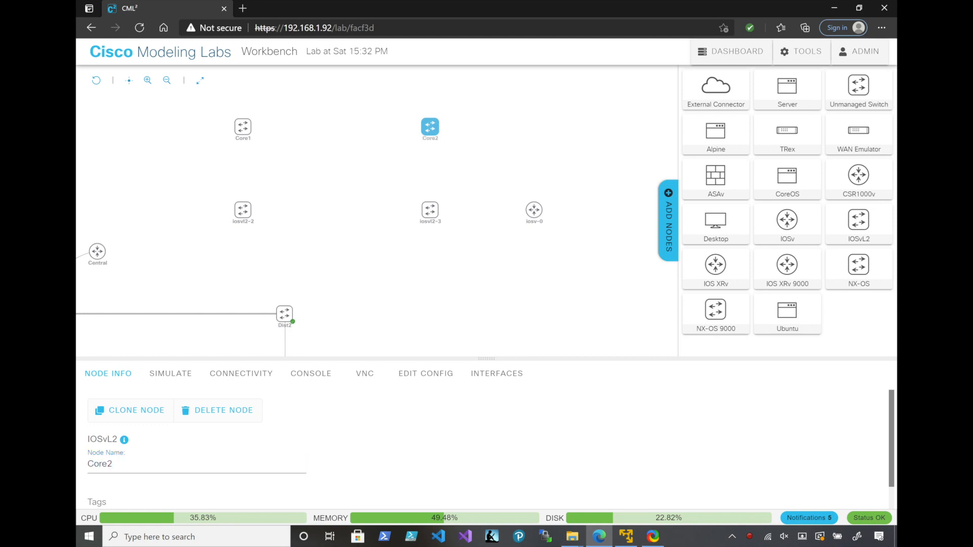
# Rename the switch iosvl2-2, directly below Core1, as Core3
pyautogui.click(243, 211)
pyautogui.tripleClick(118, 464)
pyautogui.write('Core')
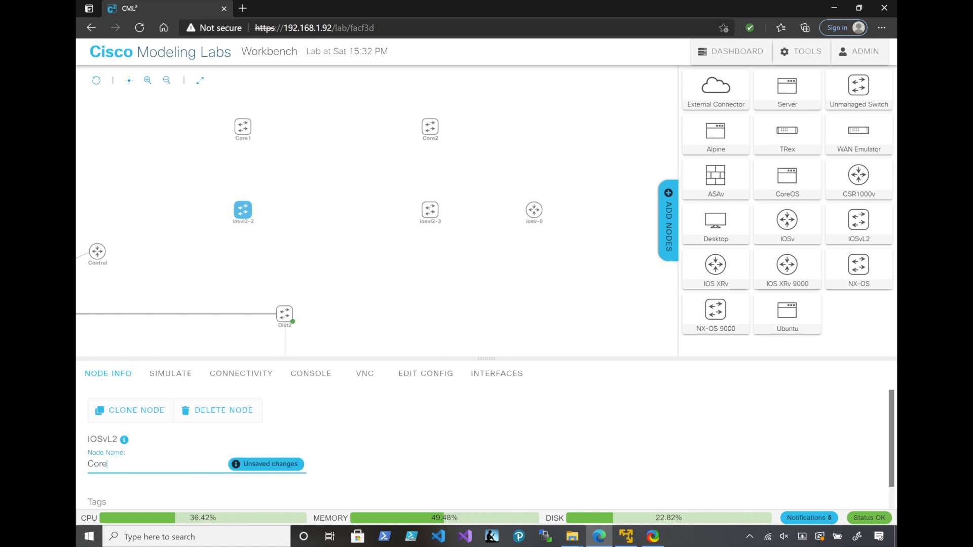
pyautogui.write('3')
pyautogui.press('Return')
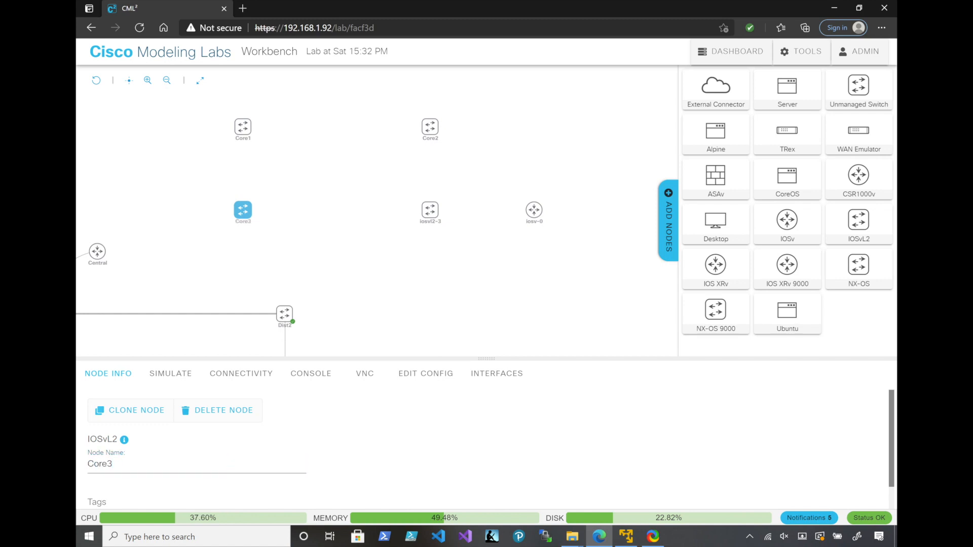
# Rename the switch iosvl2-3, directly below Core2, as Core4
pyautogui.click(429, 211)
pyautogui.tripleClick(116, 464)
pyautogui.write('C')
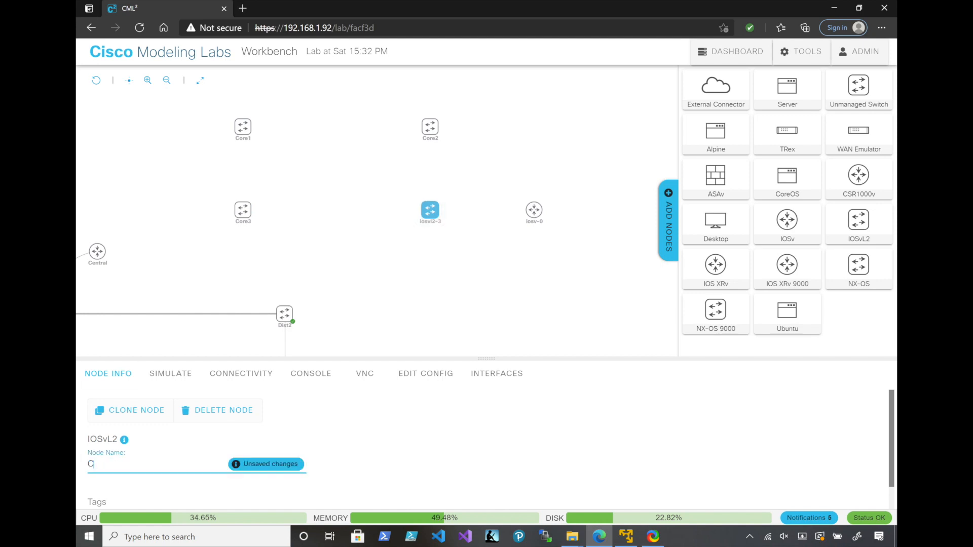
pyautogui.write('ore4')
pyautogui.press('Return')
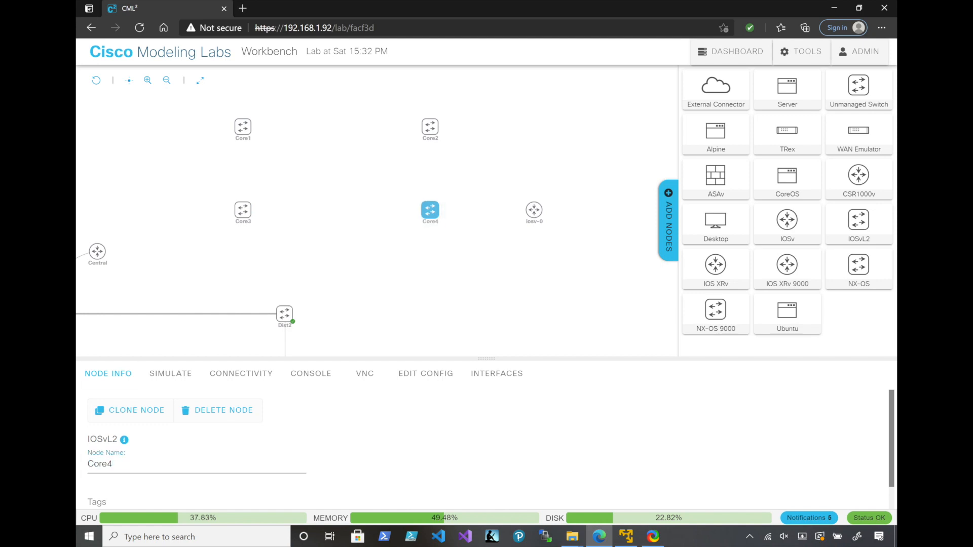
# Rename the IOSv router beside Core4 as Area51
pyautogui.click(533, 210)
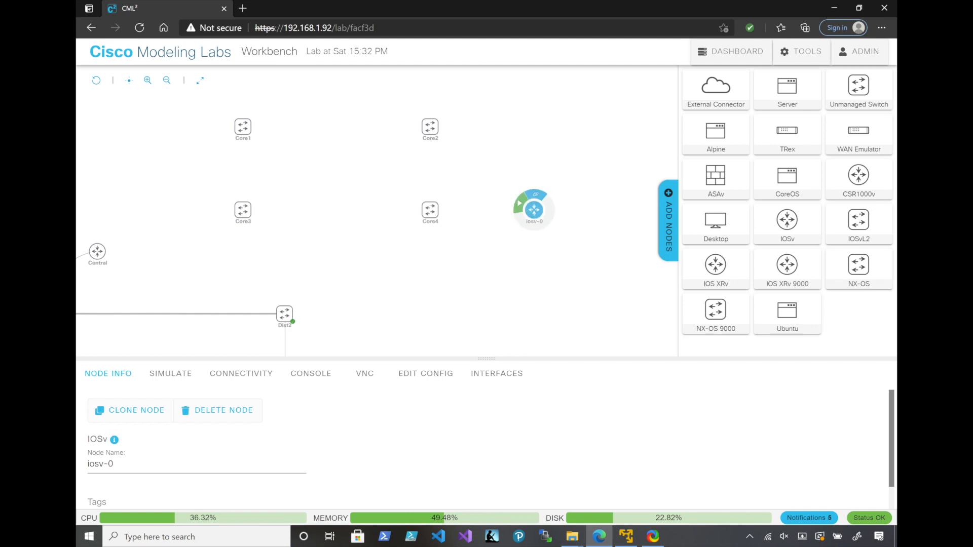
pyautogui.tripleClick(100, 464)
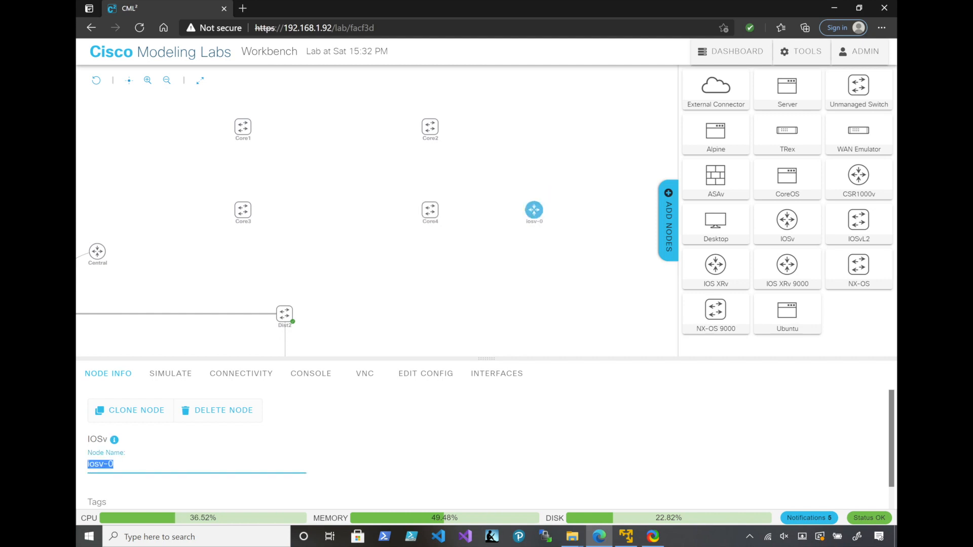
pyautogui.write('Area')
pyautogui.write('51')
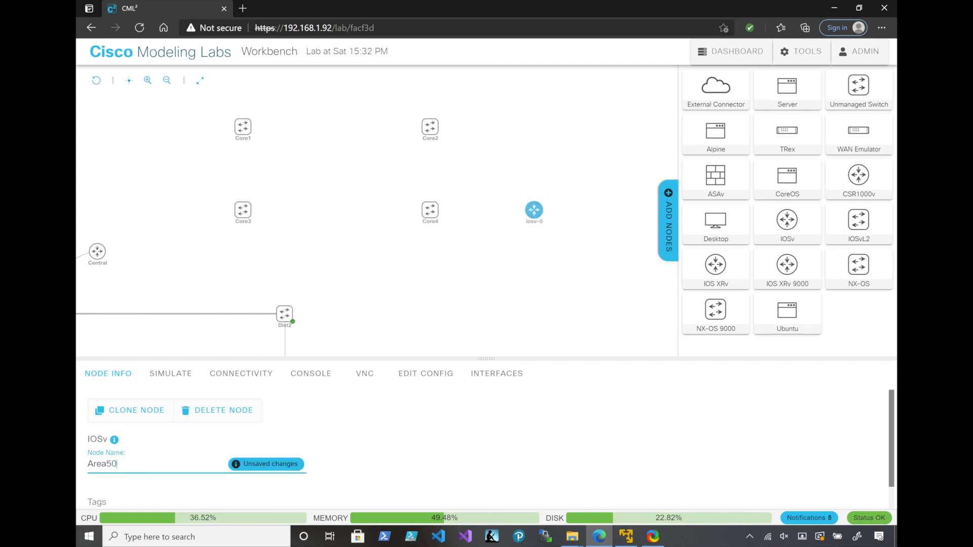
pyautogui.press('Return')
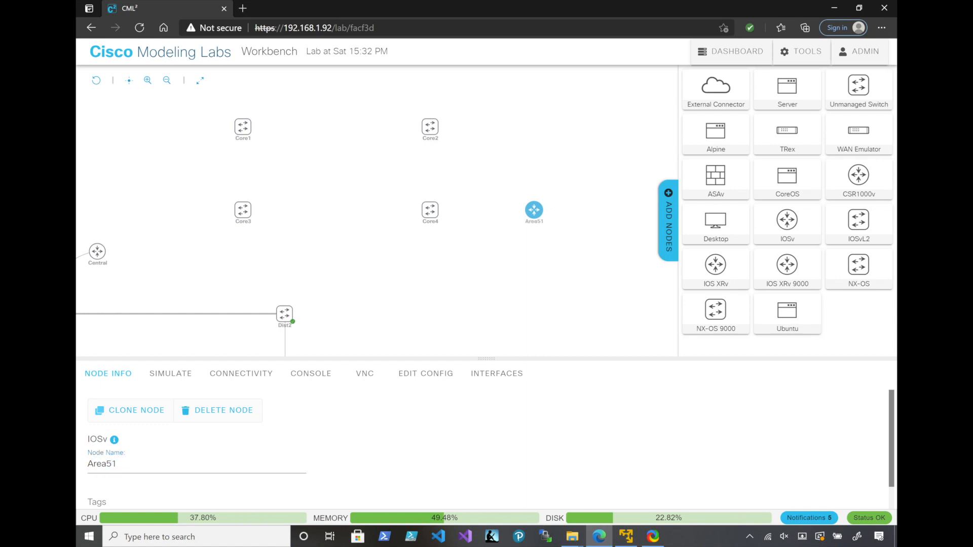
pyautogui.click(749, 537)
pyautogui.click(749, 537)
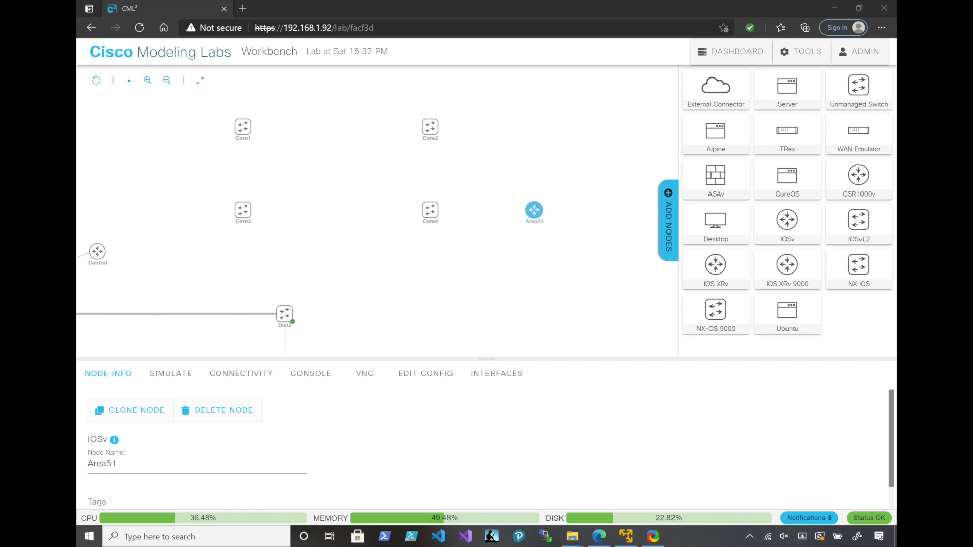
# Add two IOSv routers, one above Area51 and one on the outer side of Core1, slightly above the upper switch row
pyautogui.moveTo(787, 220); pyautogui.dragTo(546, 108)
pyautogui.moveTo(787, 220); pyautogui.dragTo(152, 108)
pyautogui.moveTo(534, 106)
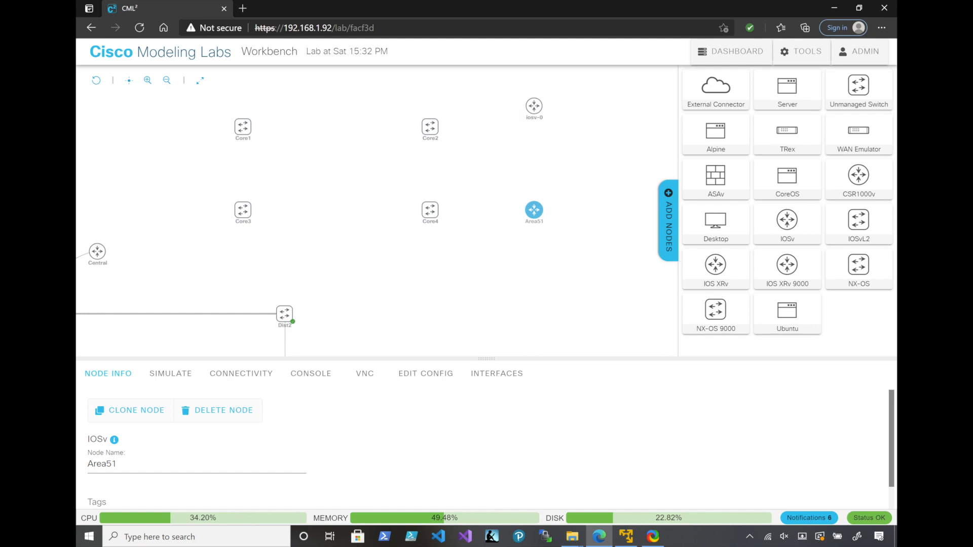
pyautogui.moveTo(338, 179); pyautogui.dragTo(160, 105)
# Rename the new IOSv router beside Core1 as Branch1
pyautogui.click(160, 106)
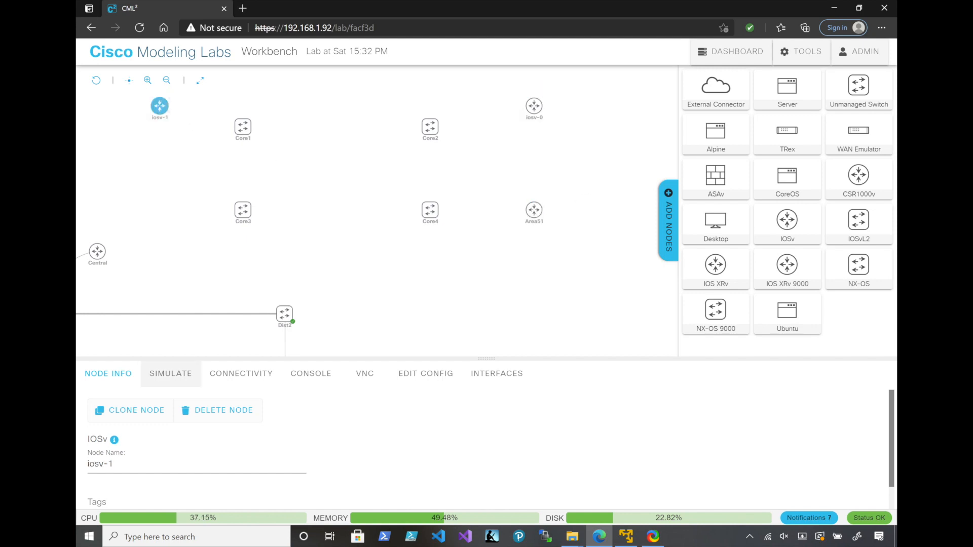
pyautogui.moveTo(121, 464); pyautogui.dragTo(87, 464)
pyautogui.write('Br')
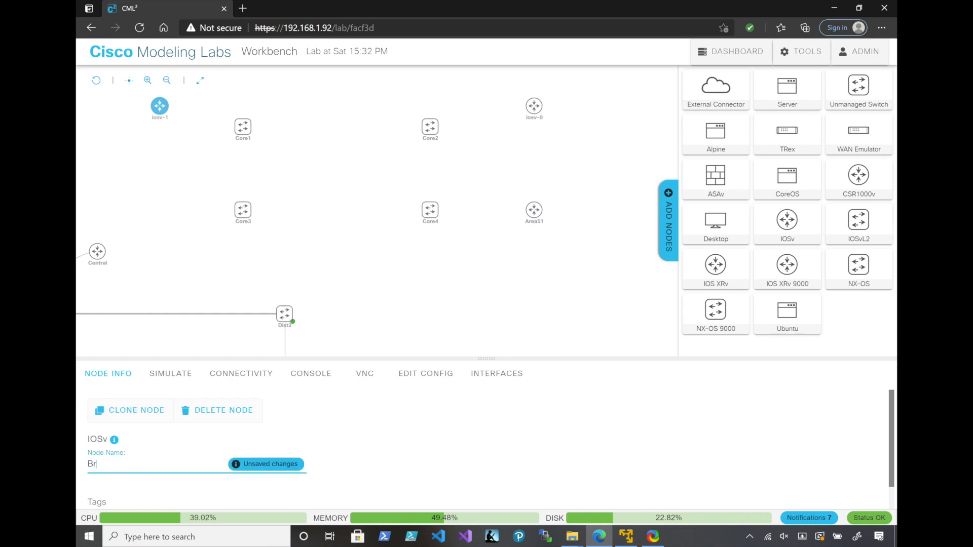
pyautogui.write('anch1')
pyautogui.press('Return')
# Rename the new IOSv router beside Core2 as SecrueZone
pyautogui.click(534, 106)
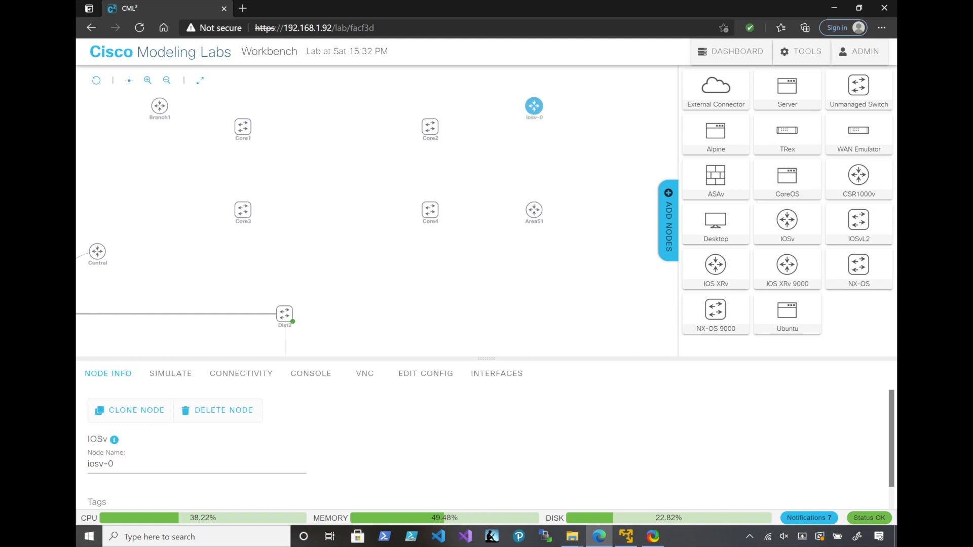
pyautogui.moveTo(116, 464); pyautogui.dragTo(85, 464)
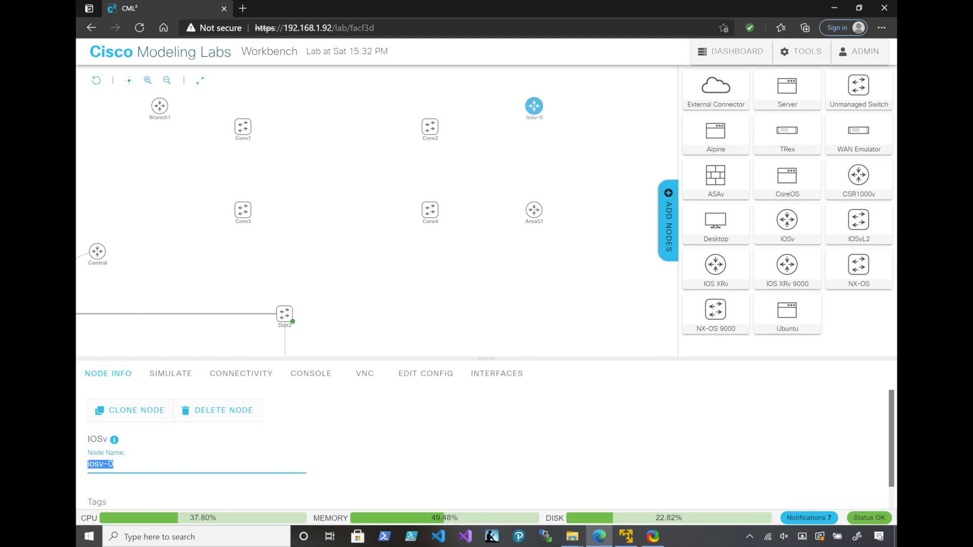
pyautogui.write('Secrue')
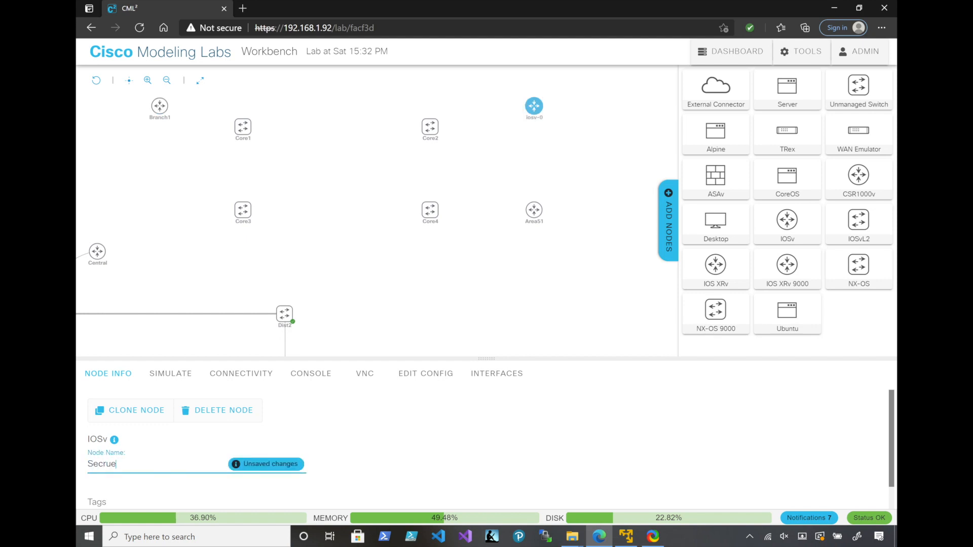
pyautogui.write('Zone')
pyautogui.press('Return')
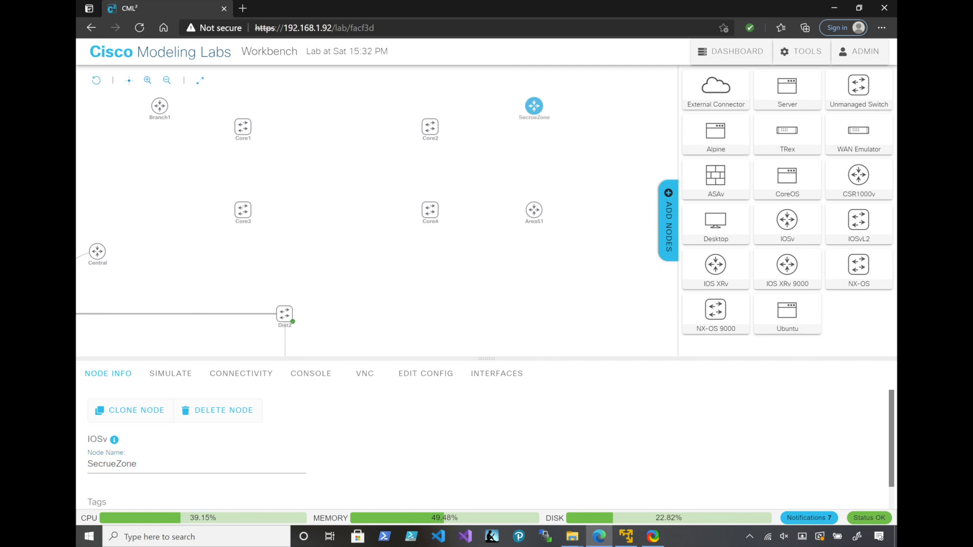
# Move the Area51 router slightly down and away from Core4, and create a link from Area51 to Core4
pyautogui.moveTo(97, 251)
pyautogui.moveTo(534, 210); pyautogui.dragTo(554, 230)
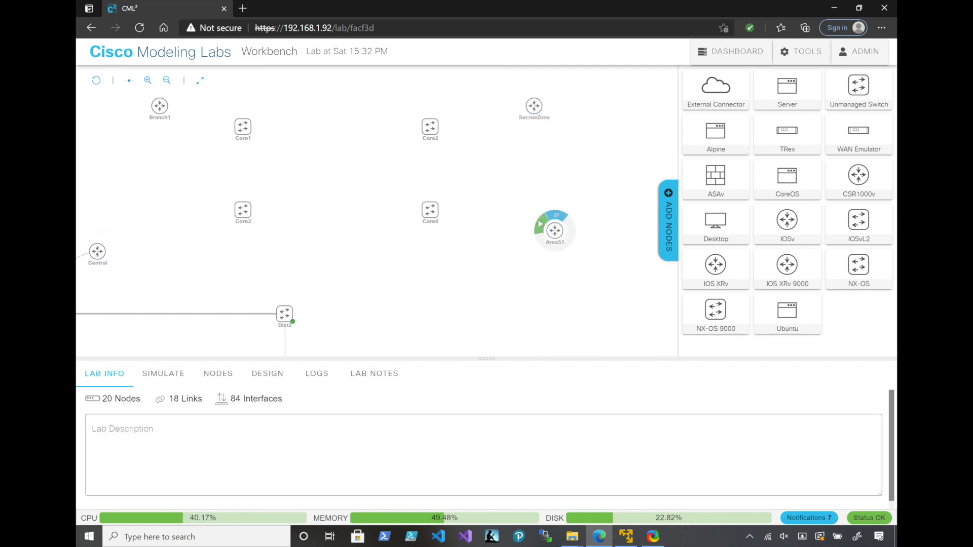
pyautogui.click(555, 214)
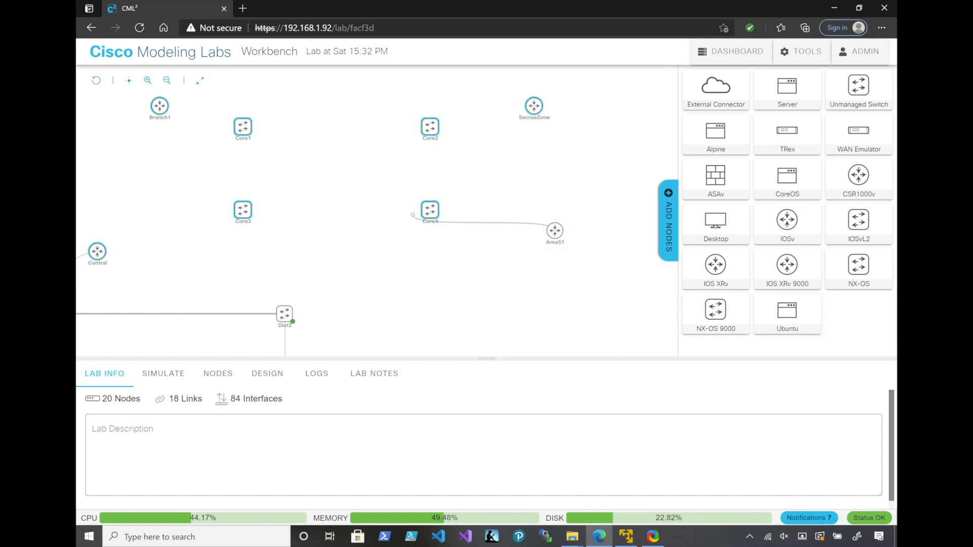
pyautogui.click(430, 210)
pyautogui.click(603, 334)
# Create a link from the Central router to Core3, using GigE0/0 on both ends
pyautogui.click(98, 236)
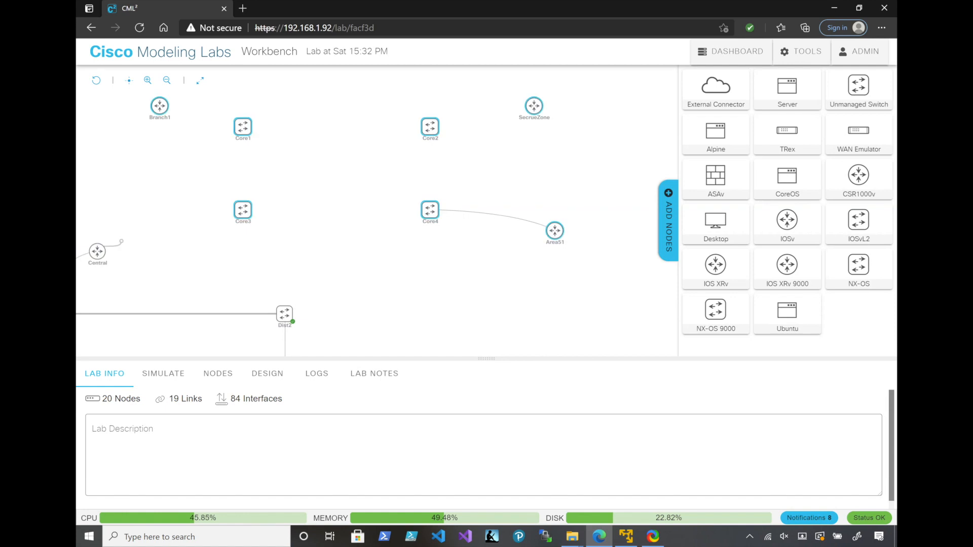
pyautogui.click(237, 221)
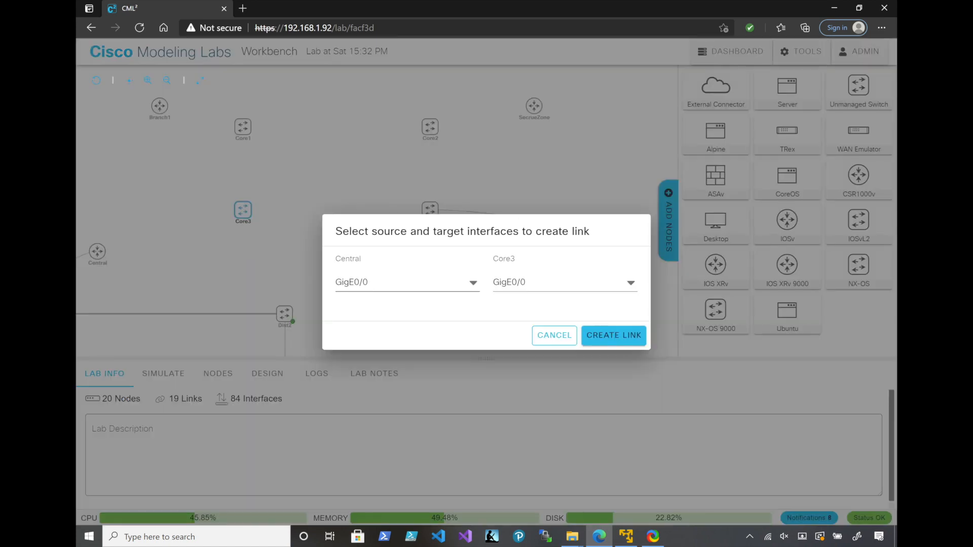
pyautogui.click(613, 335)
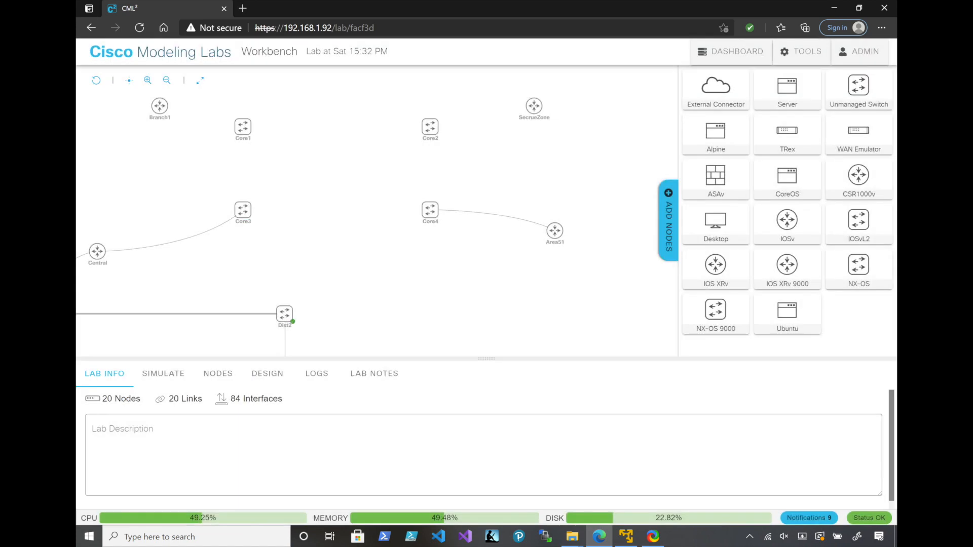
# Link Core1 to Branch1 and Core2 to SecrueZone, using GigE0/0 on both ends of each link
pyautogui.click(161, 91)
pyautogui.click(161, 91)
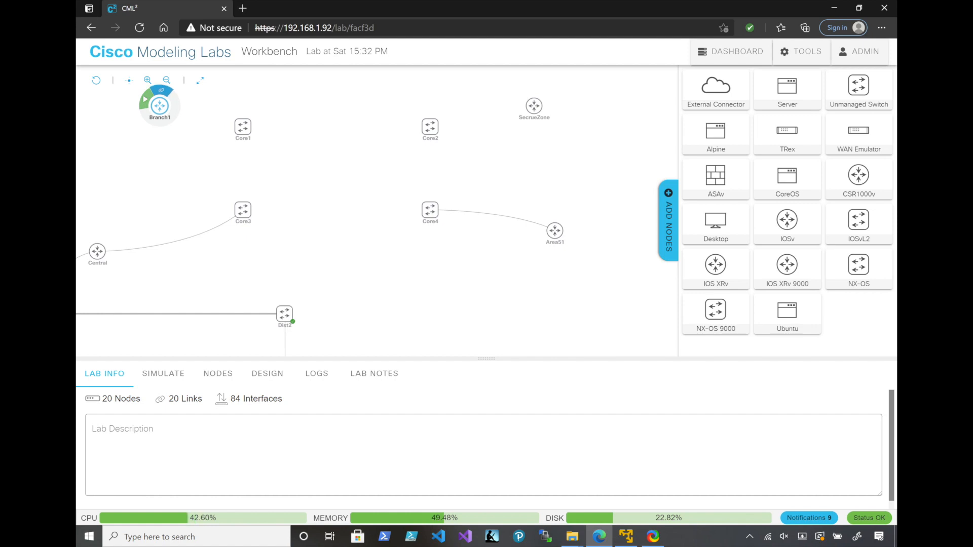
pyautogui.click(162, 90)
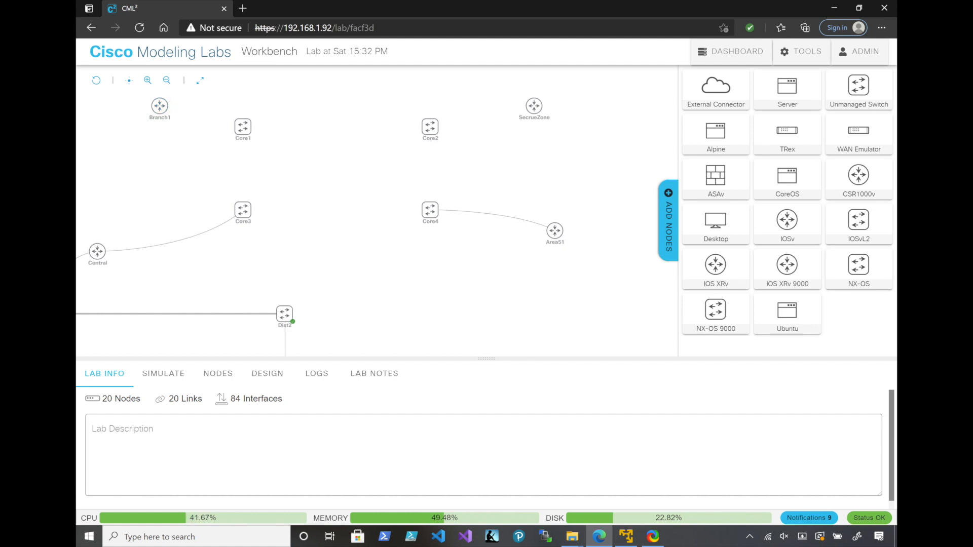
pyautogui.moveTo(159, 105)
pyautogui.moveTo(242, 127); pyautogui.dragTo(160, 106)
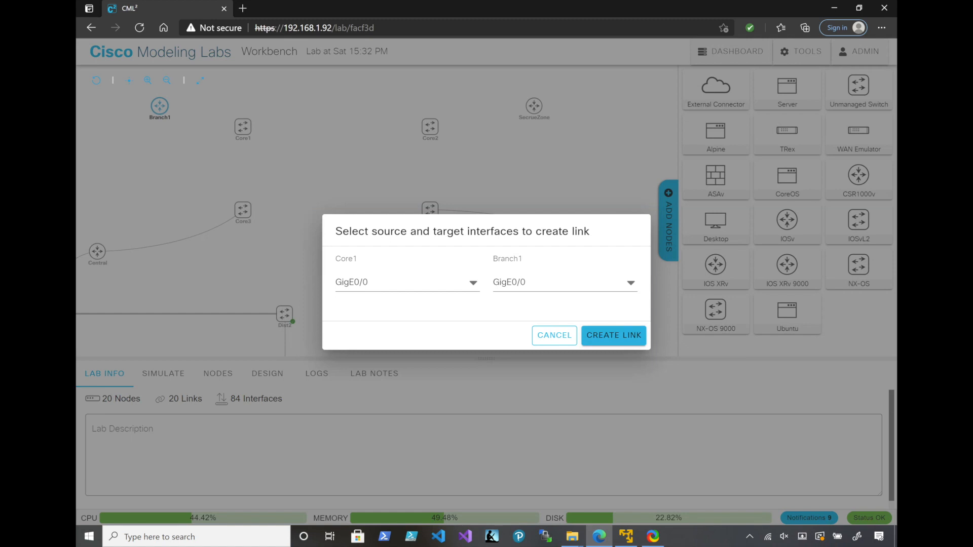
pyautogui.click(612, 334)
pyautogui.moveTo(431, 111); pyautogui.dragTo(534, 107)
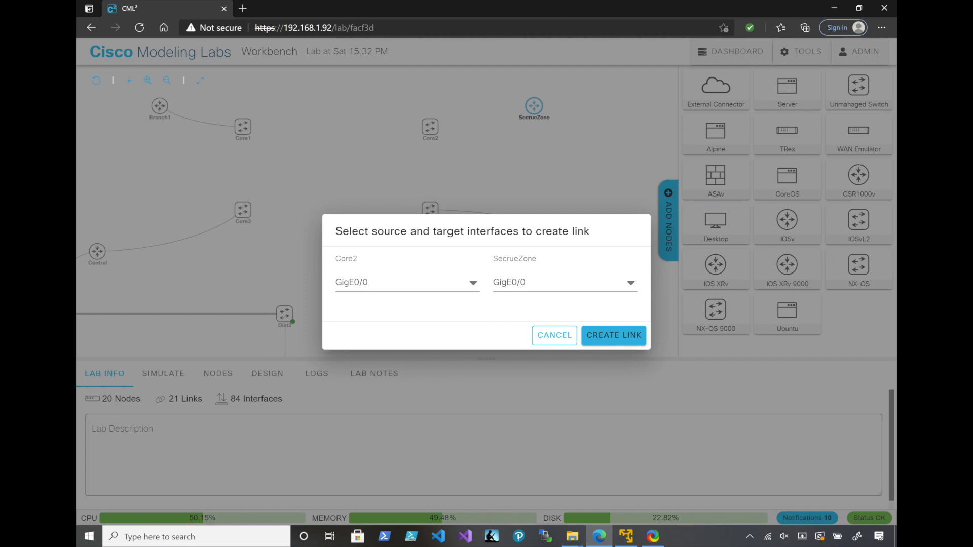
pyautogui.click(614, 335)
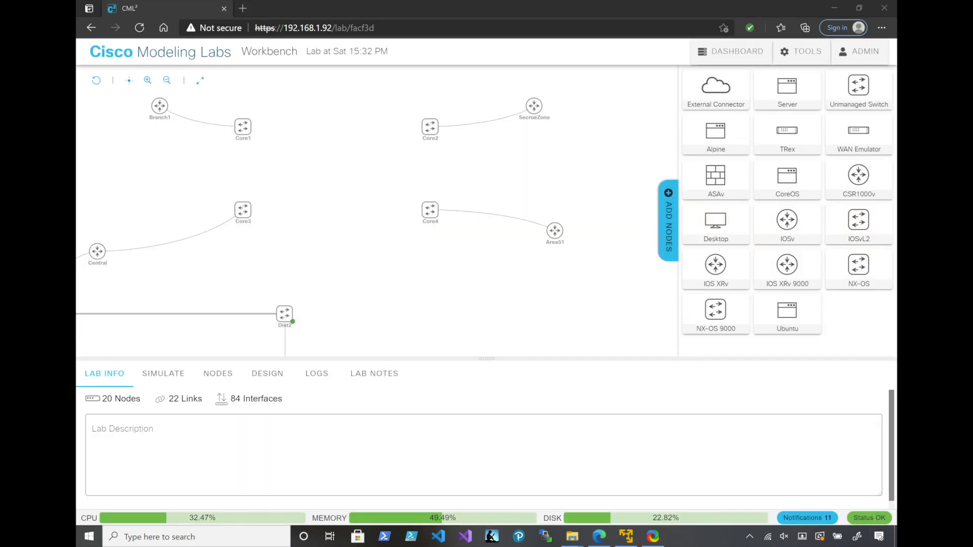
# Create a link from Core1's GigE0/1 interface to Core2's GigE0/2 interface
pyautogui.moveTo(252, 120); pyautogui.dragTo(429, 127)
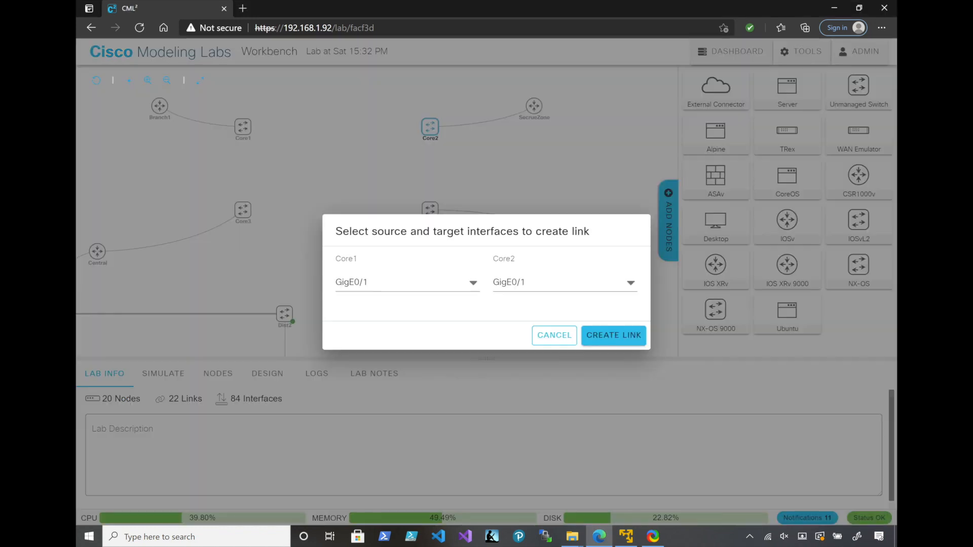
pyautogui.click(563, 282)
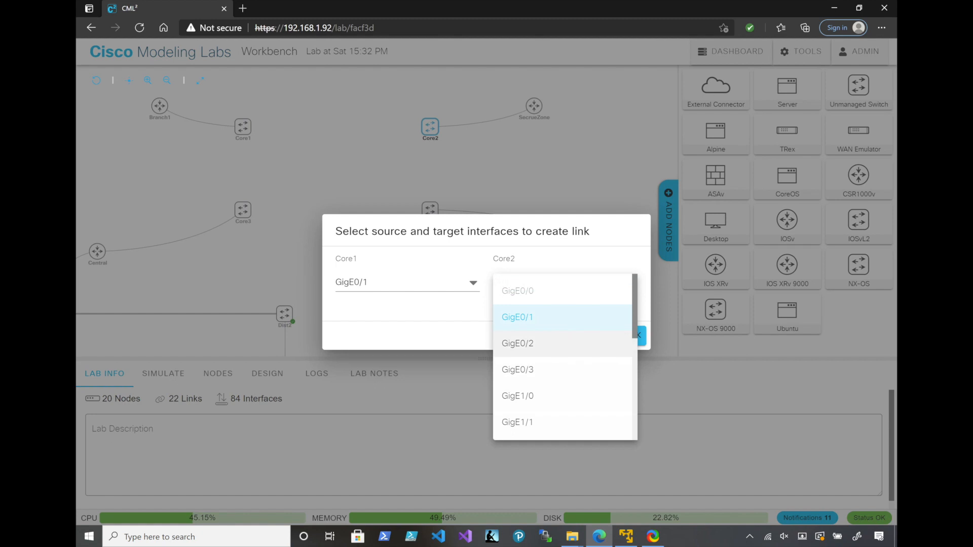
pyautogui.click(516, 343)
pyautogui.click(612, 334)
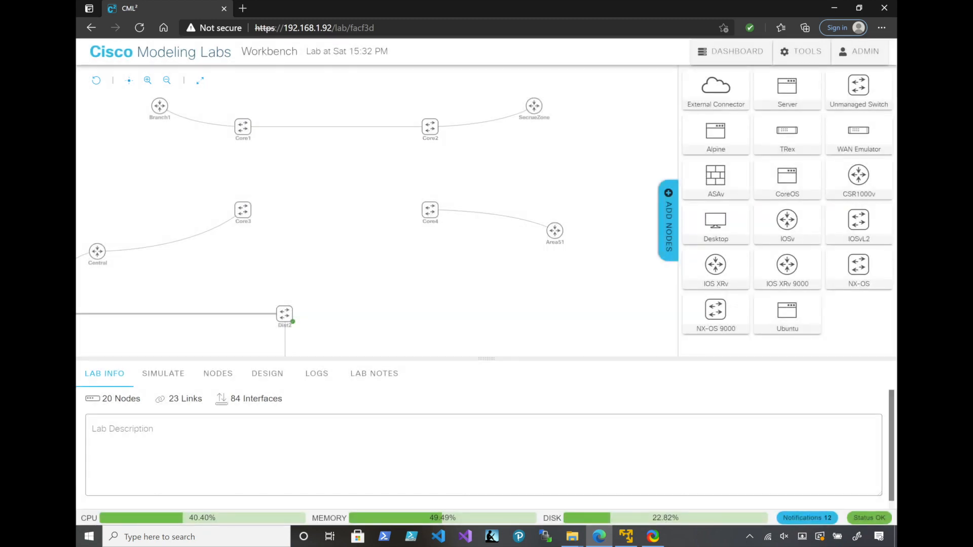
# Create a link from Core2's GigE0/1 interface to Core4's GigE0/2 interface
pyautogui.moveTo(430, 127); pyautogui.dragTo(430, 209)
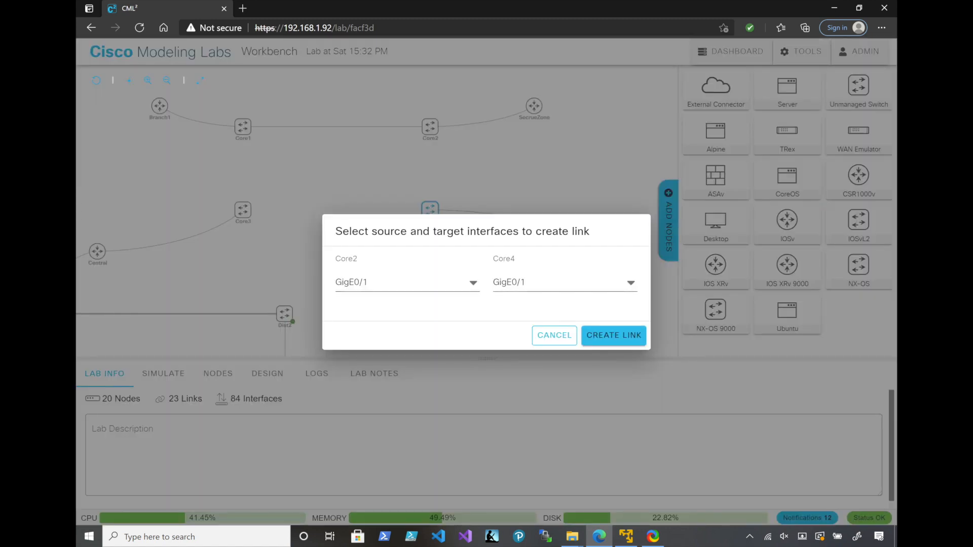
pyautogui.click(562, 282)
pyautogui.click(537, 344)
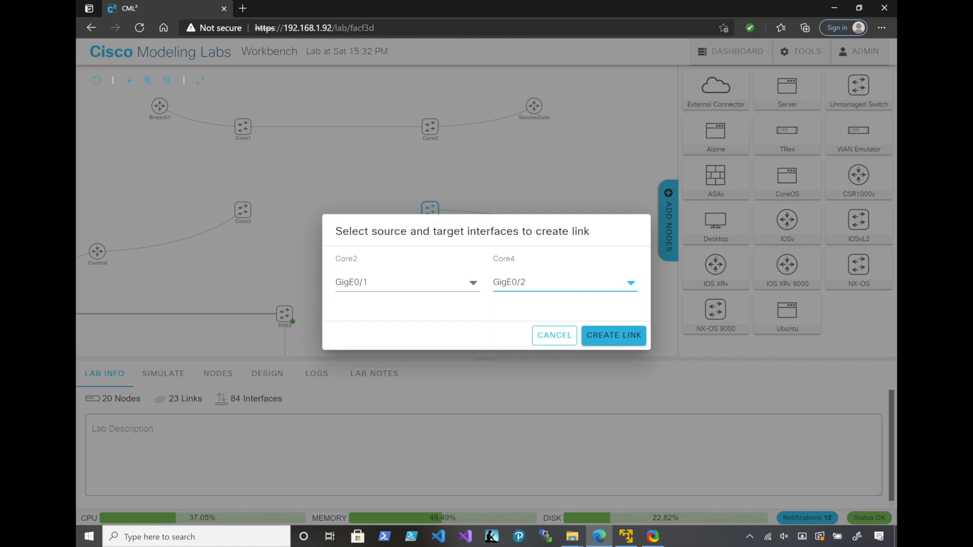
pyautogui.click(613, 335)
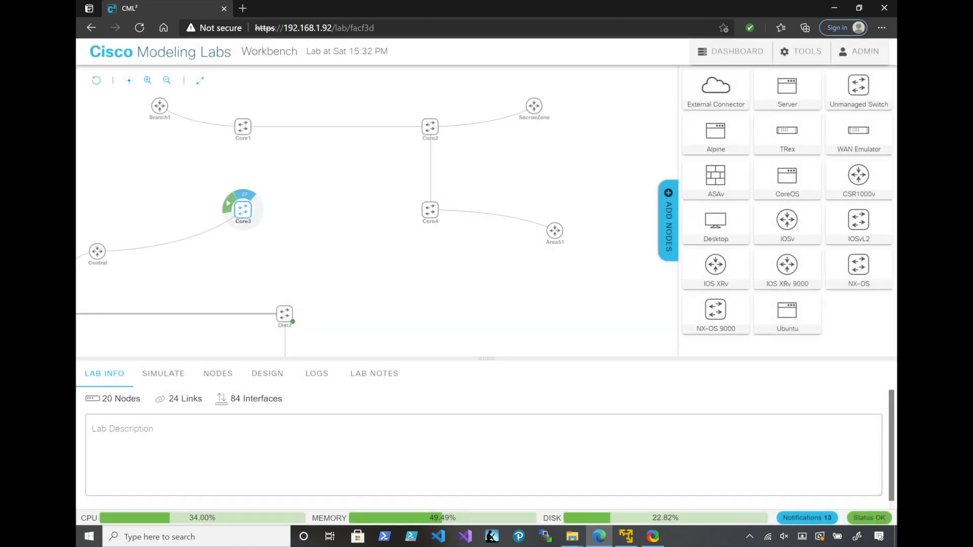
# Link Core3 to Core4 using GigE0/1 on both ends, and Core3 to Core1 using GigE0/2 on both ends
pyautogui.click(244, 194)
pyautogui.click(430, 209)
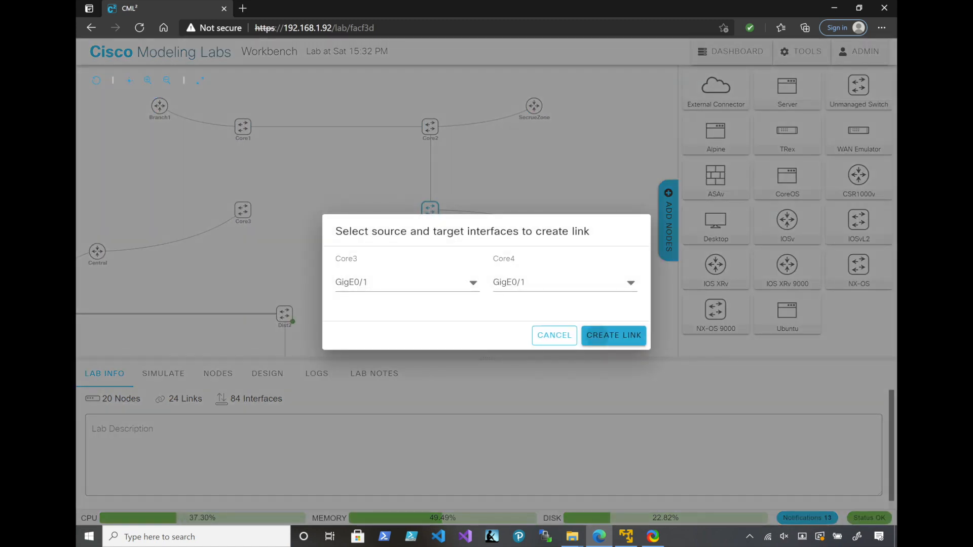
pyautogui.click(614, 335)
pyautogui.click(242, 209)
pyautogui.click(244, 194)
pyautogui.click(243, 127)
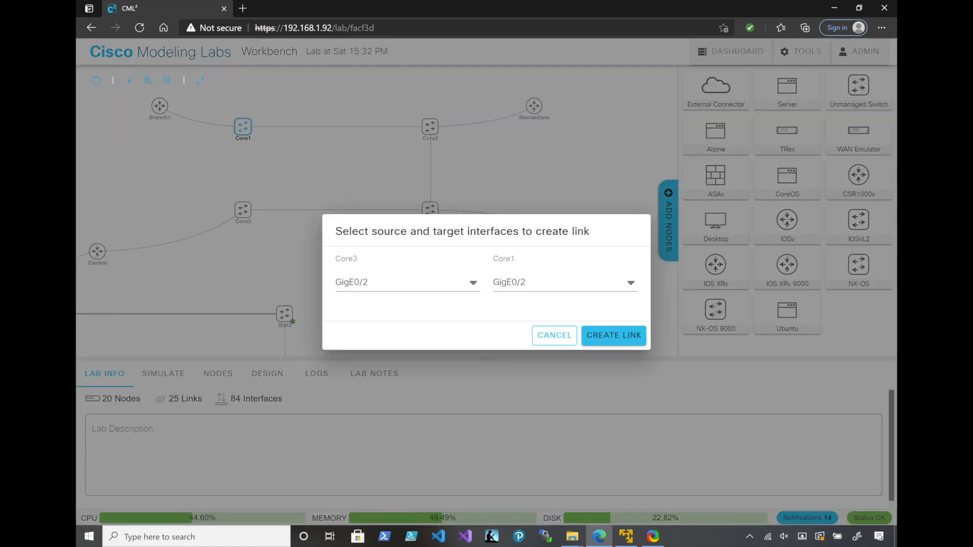
pyautogui.click(613, 335)
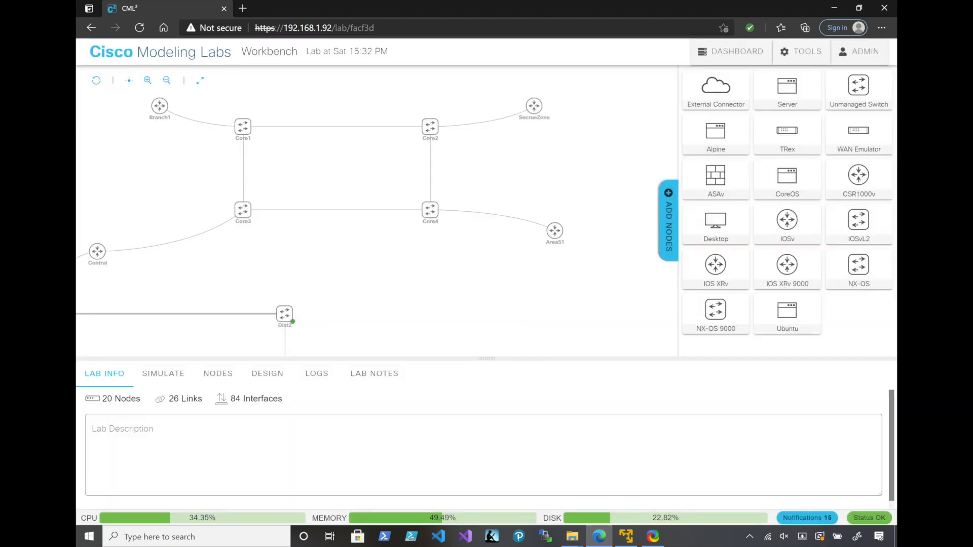
# Create the diagonal core links from Core3 to Core2 and from Core4 to Core1, using GigE0/3 on both ends of the Core4–Core1 link
pyautogui.click(244, 194)
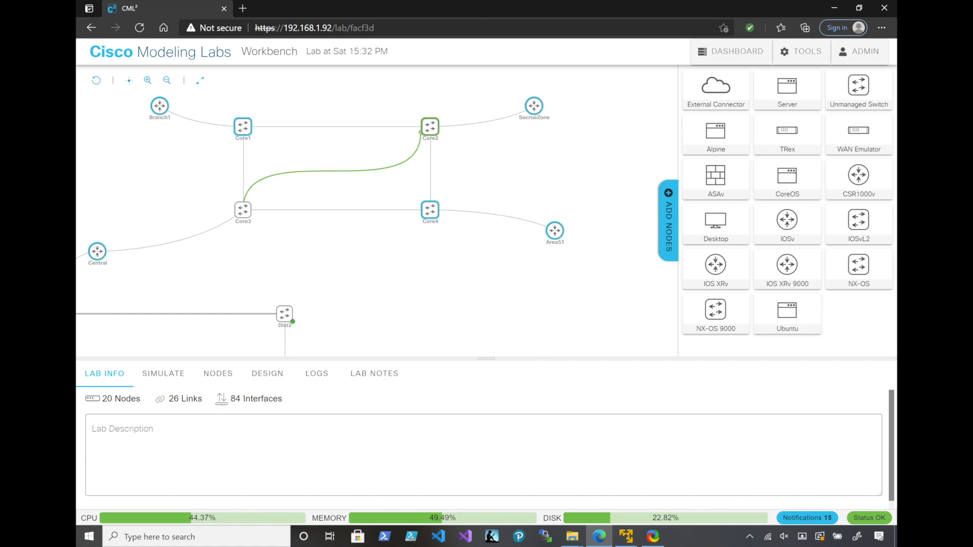
pyautogui.click(430, 127)
pyautogui.click(612, 335)
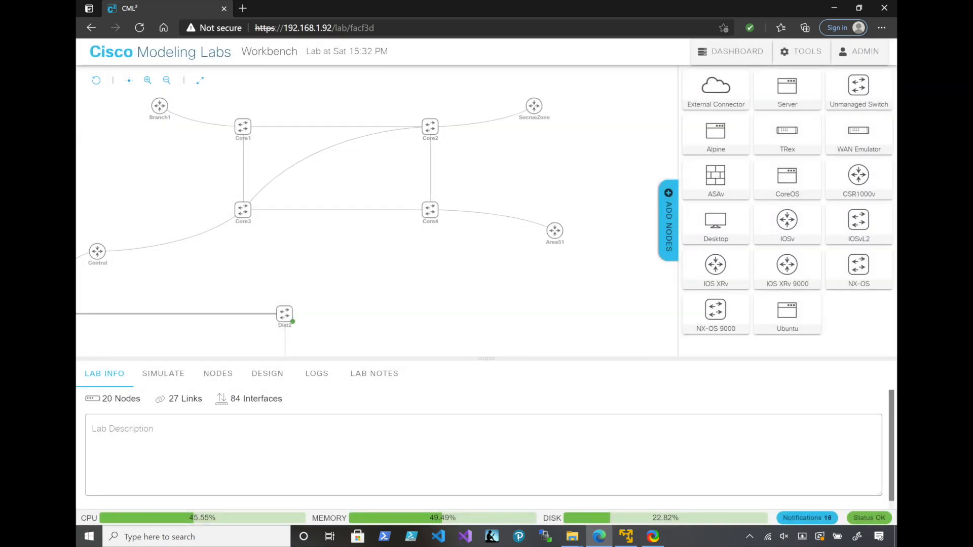
pyautogui.click(431, 194)
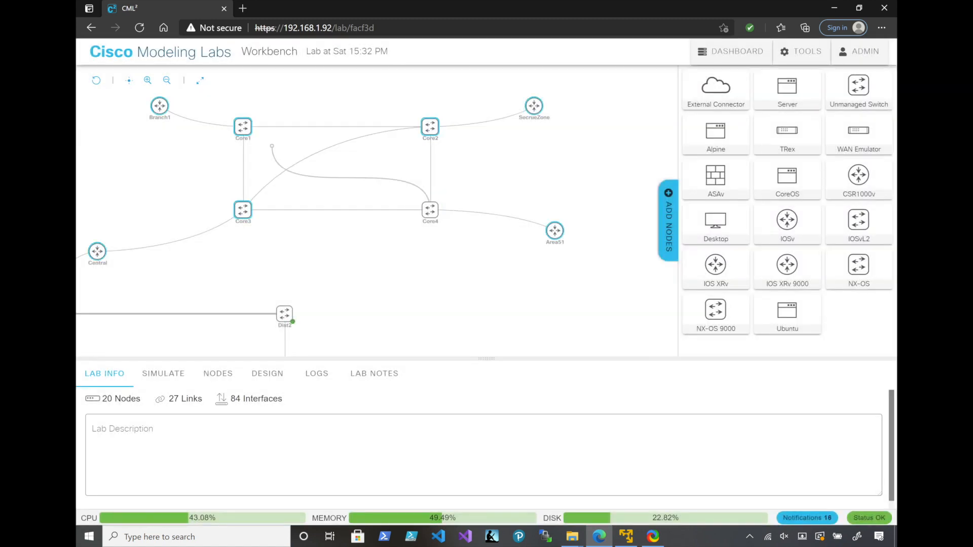
pyautogui.click(240, 132)
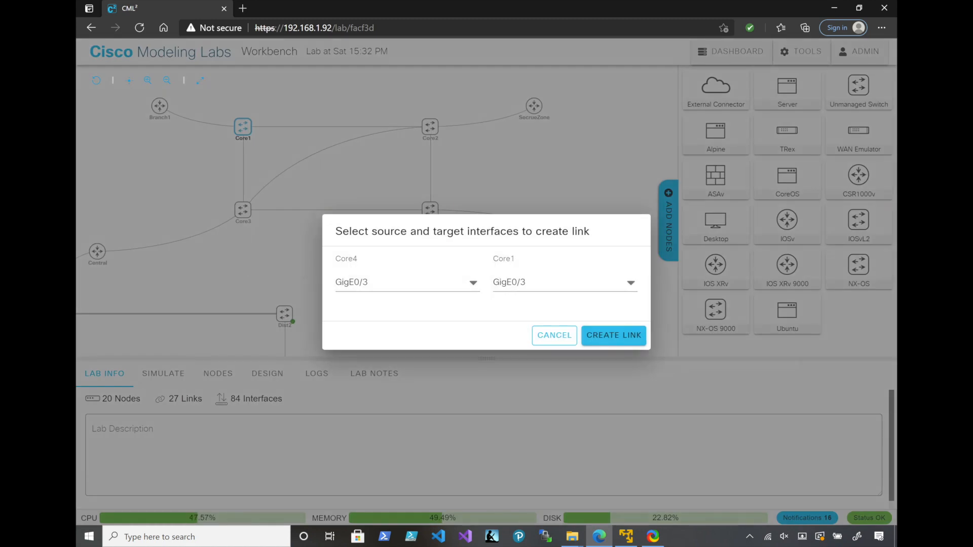
pyautogui.click(614, 335)
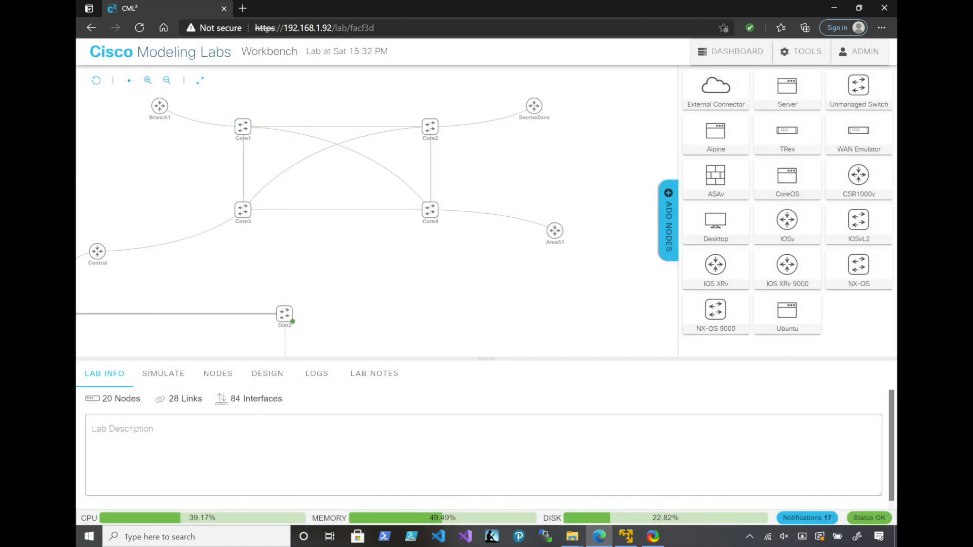
# Start the Central, Core3, Core4 and Area51 nodes
pyautogui.moveTo(98, 252)
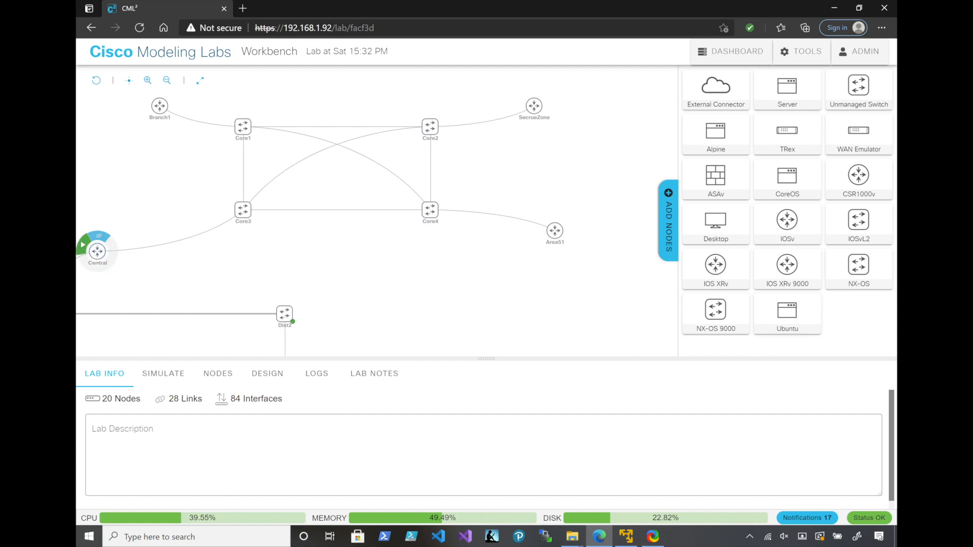
pyautogui.moveTo(243, 210)
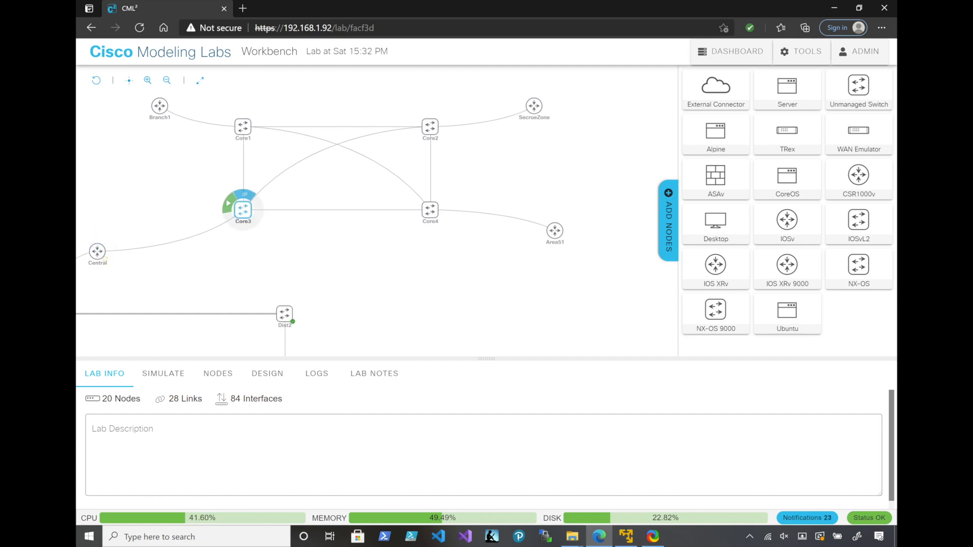
pyautogui.moveTo(430, 209)
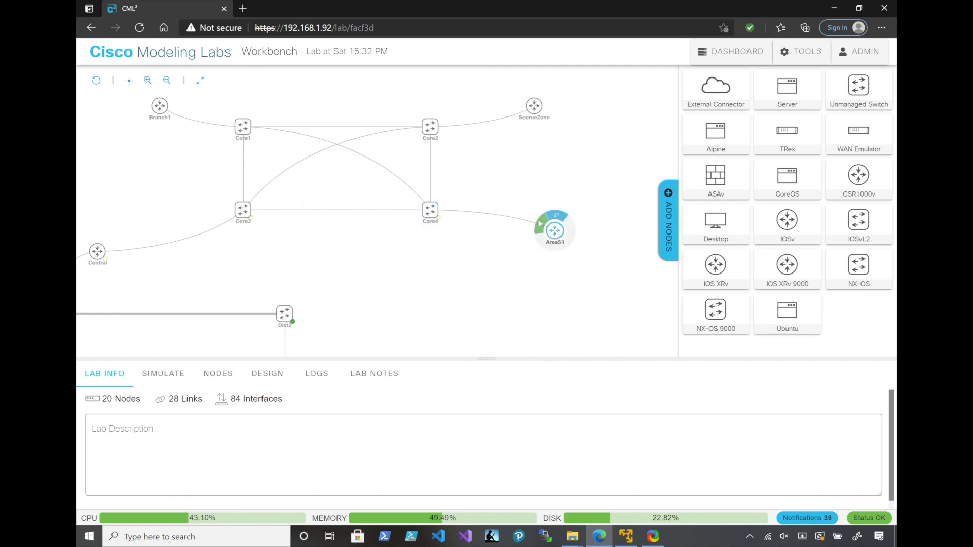
pyautogui.click(540, 224)
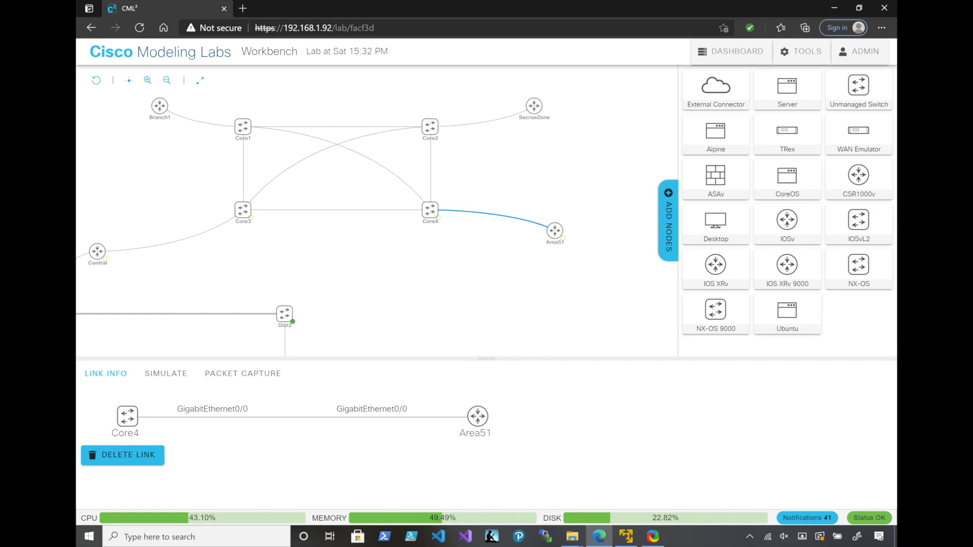
# Add an IOSv router to the right of Area51 and name it Area51 Vault
pyautogui.moveTo(507, 283); pyautogui.dragTo(355, 242)
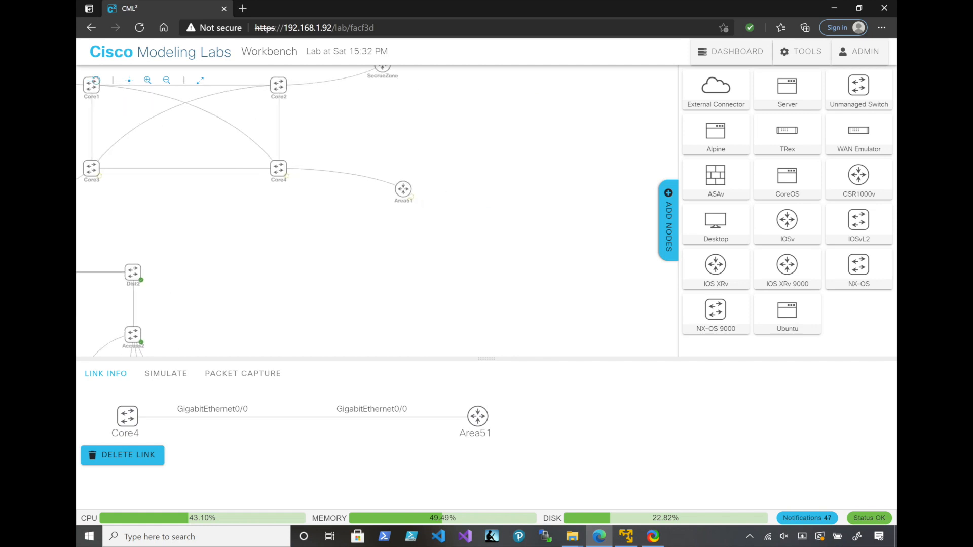
pyautogui.moveTo(787, 221); pyautogui.dragTo(538, 189)
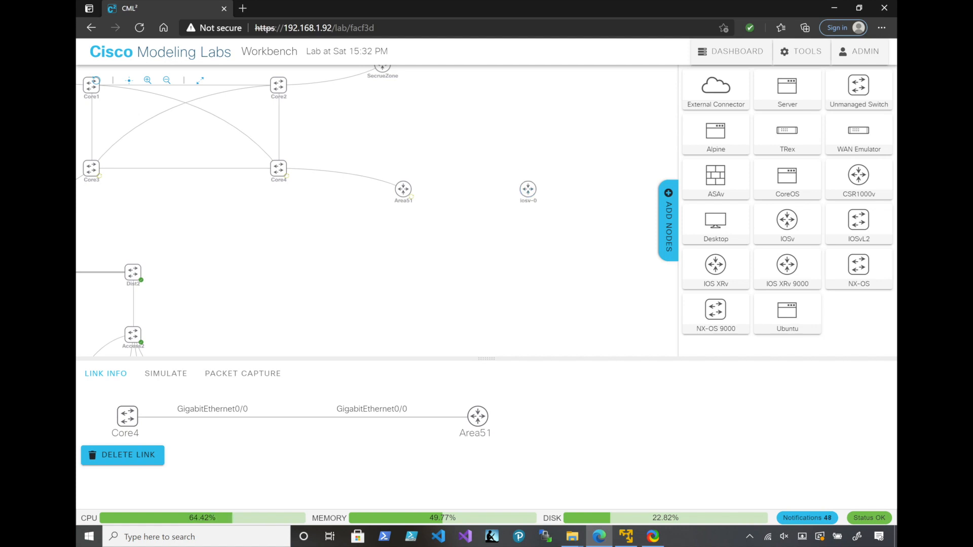
pyautogui.click(527, 190)
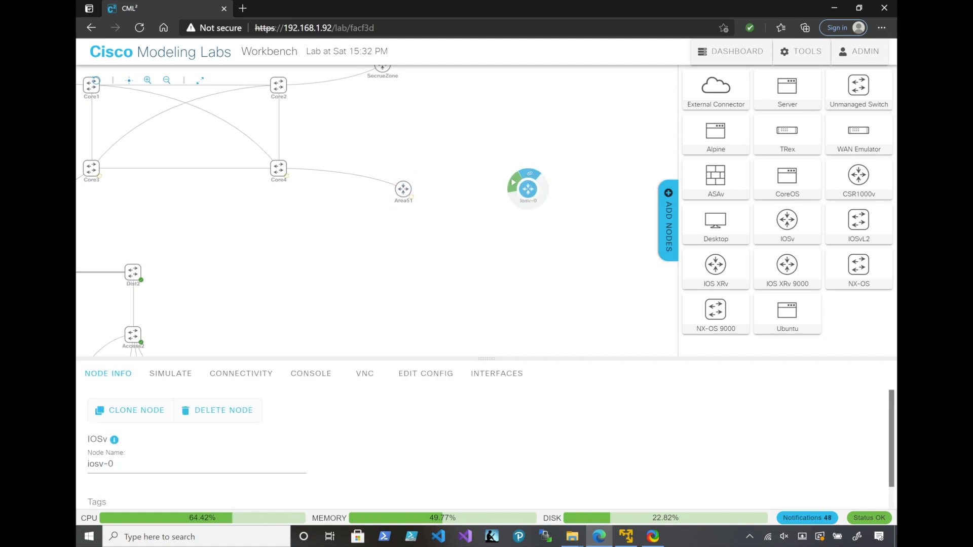
pyautogui.click(133, 464)
pyautogui.hotkey('ctrl', 'a')
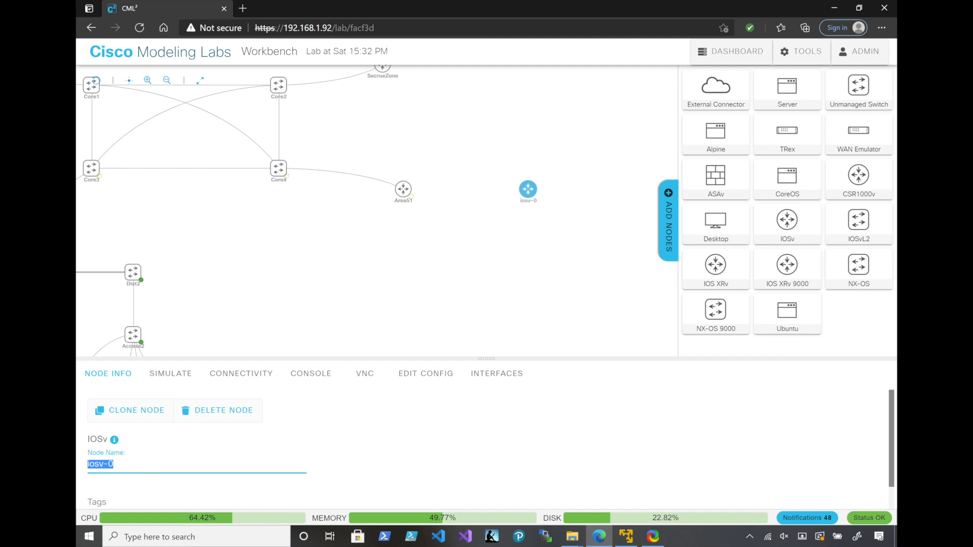
pyautogui.write('Area51 Vaul')
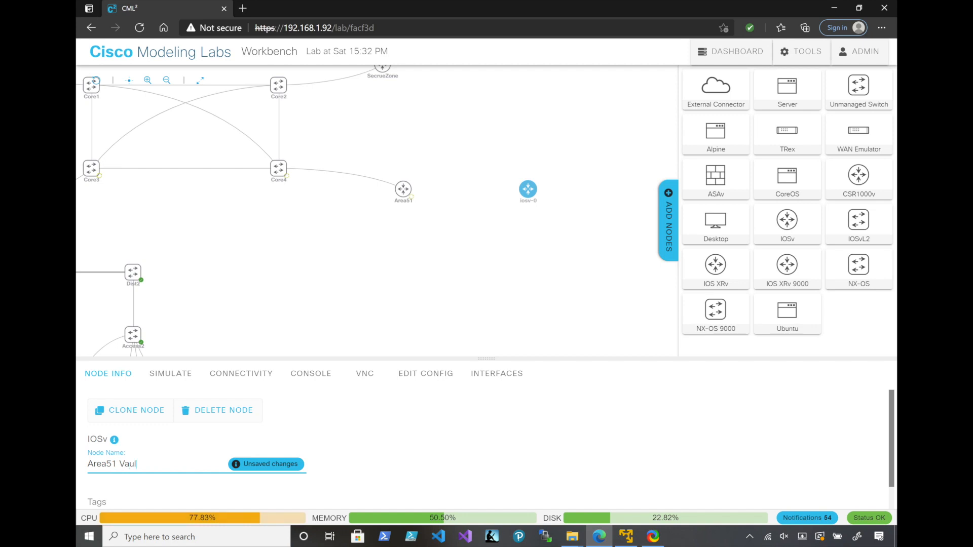
pyautogui.write('t')
pyautogui.press('Return')
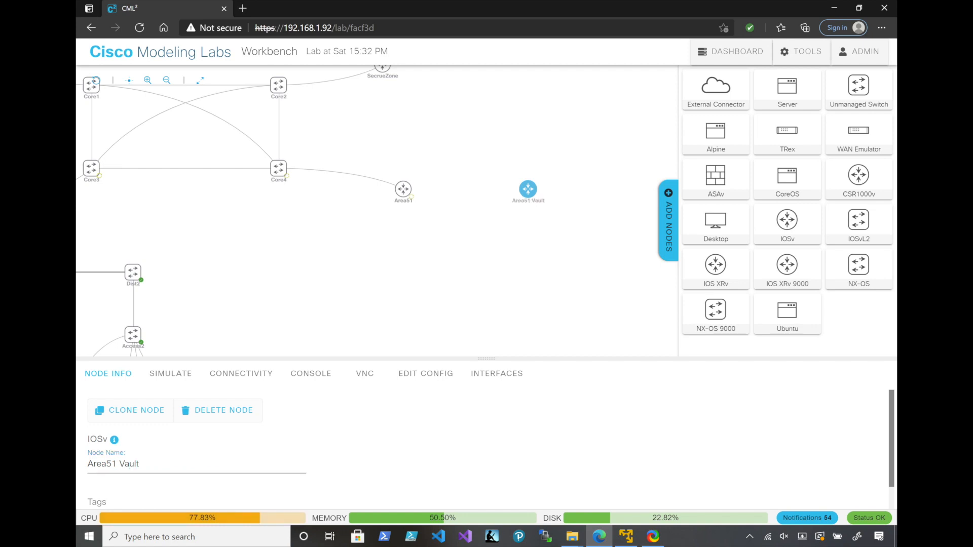
# Add an IOSvL2 switch below each of Area51 and Area51 Vault, and place two desktops beneath each switch
pyautogui.moveTo(858, 220); pyautogui.dragTo(408, 261)
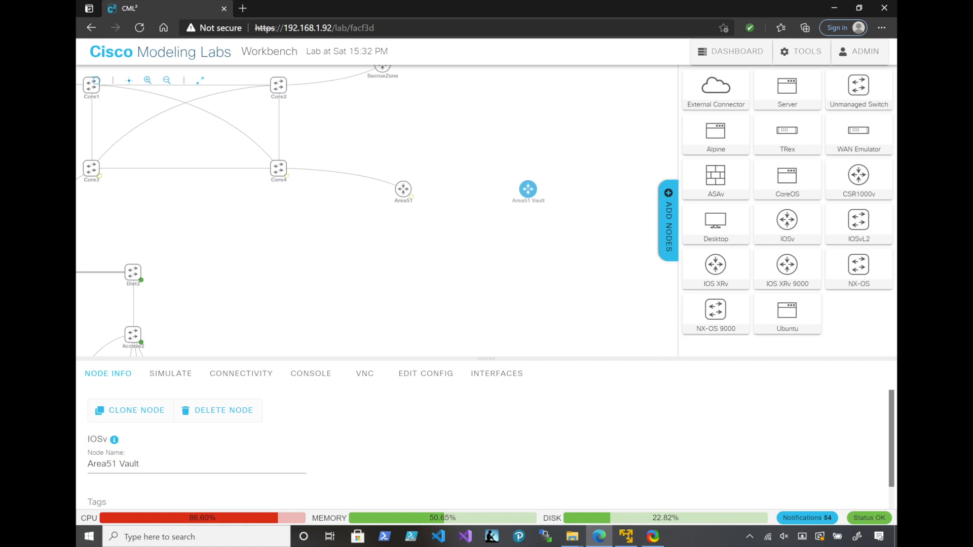
pyautogui.moveTo(858, 219); pyautogui.dragTo(527, 251)
pyautogui.moveTo(715, 220); pyautogui.dragTo(362, 294)
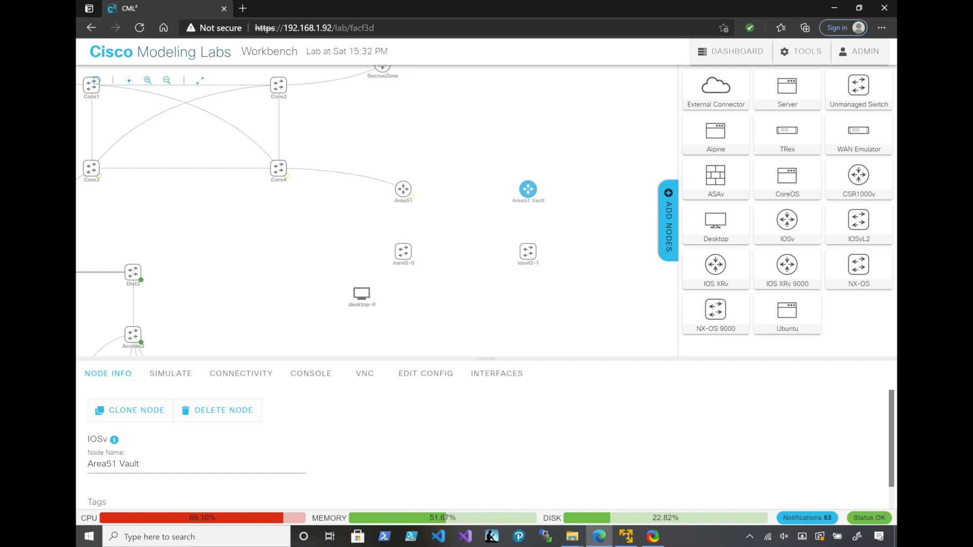
pyautogui.moveTo(715, 220); pyautogui.dragTo(423, 294)
pyautogui.moveTo(716, 220); pyautogui.dragTo(524, 299)
pyautogui.moveTo(716, 219); pyautogui.dragTo(588, 301)
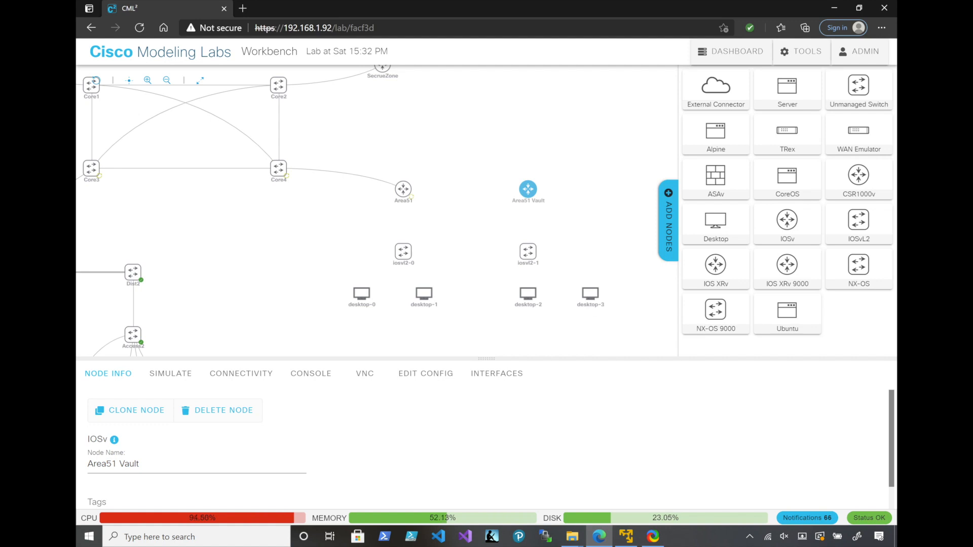
# Rename the switch below Area51 as vipswitch1
pyautogui.click(403, 252)
pyautogui.tripleClick(105, 464)
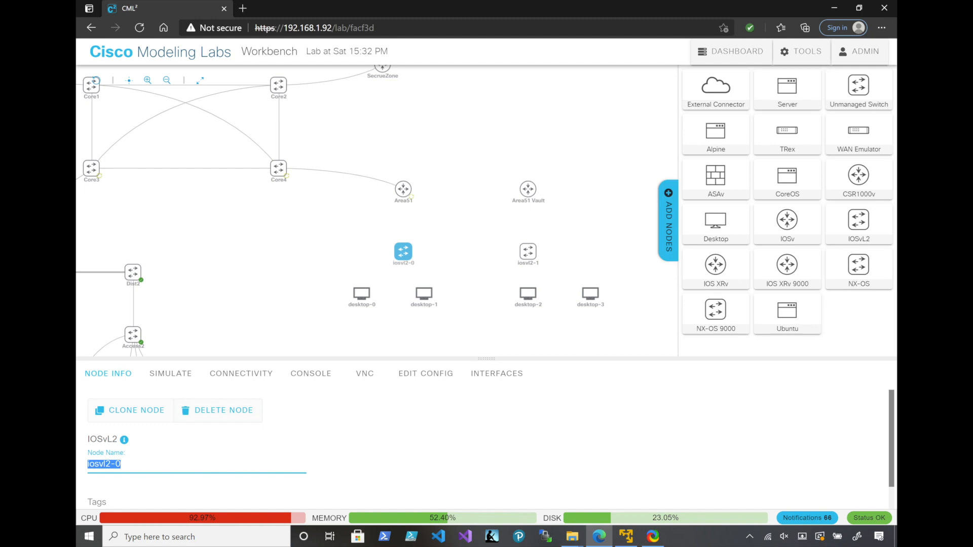
pyautogui.write('vip')
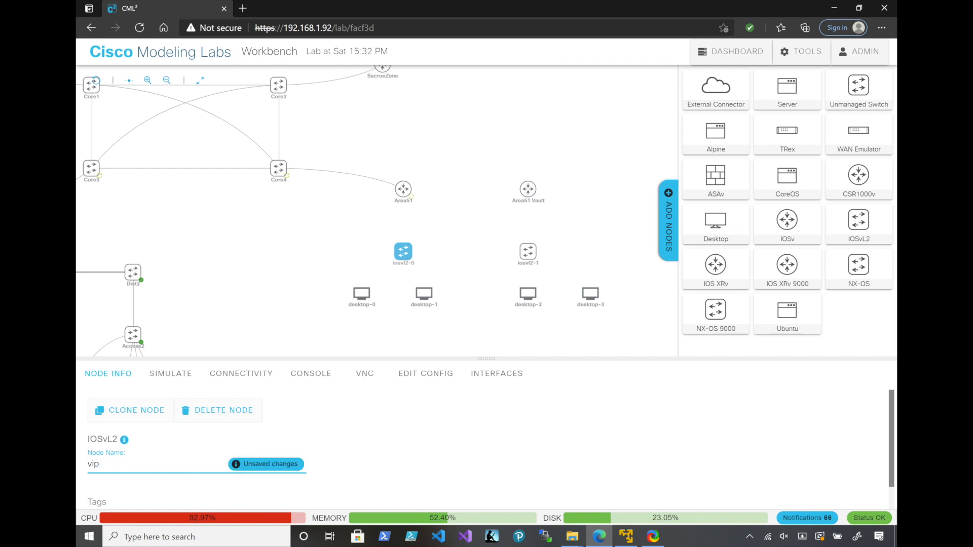
pyautogui.write('switch1')
pyautogui.press('Return')
# Rename the switch below Area51 Vault as vipswitch2
pyautogui.click(527, 251)
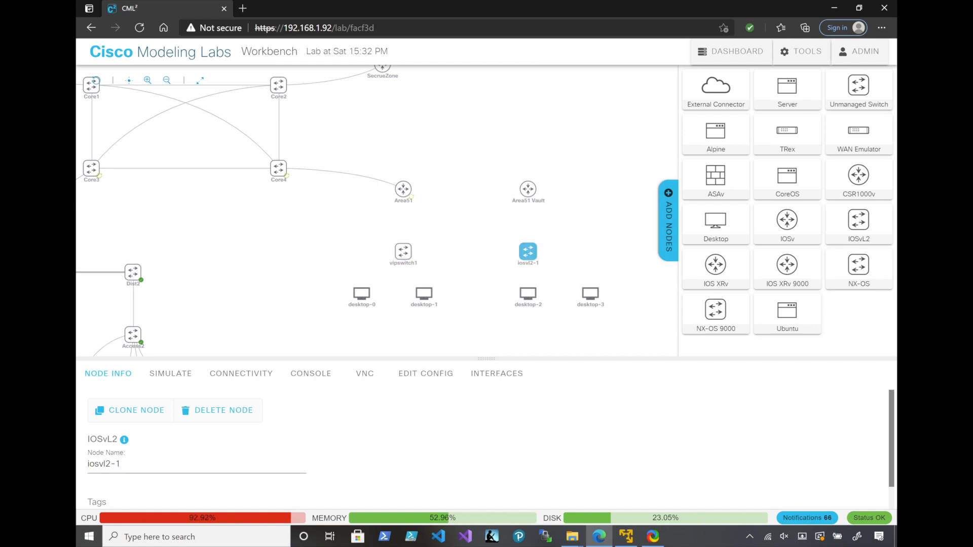
pyautogui.doubleClick(117, 464)
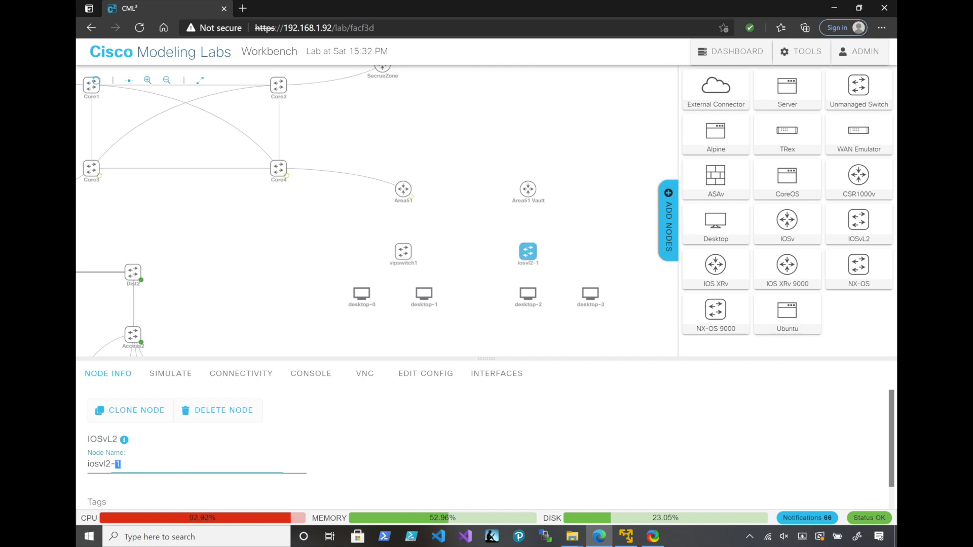
pyautogui.hotkey('ctrl', 'a')
pyautogui.write('vipswitch')
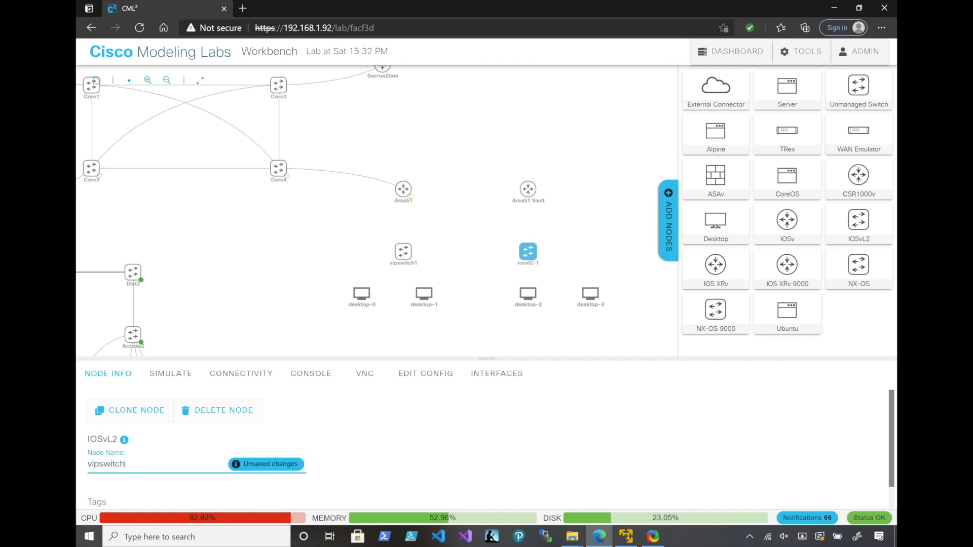
pyautogui.write('2')
pyautogui.press('Return')
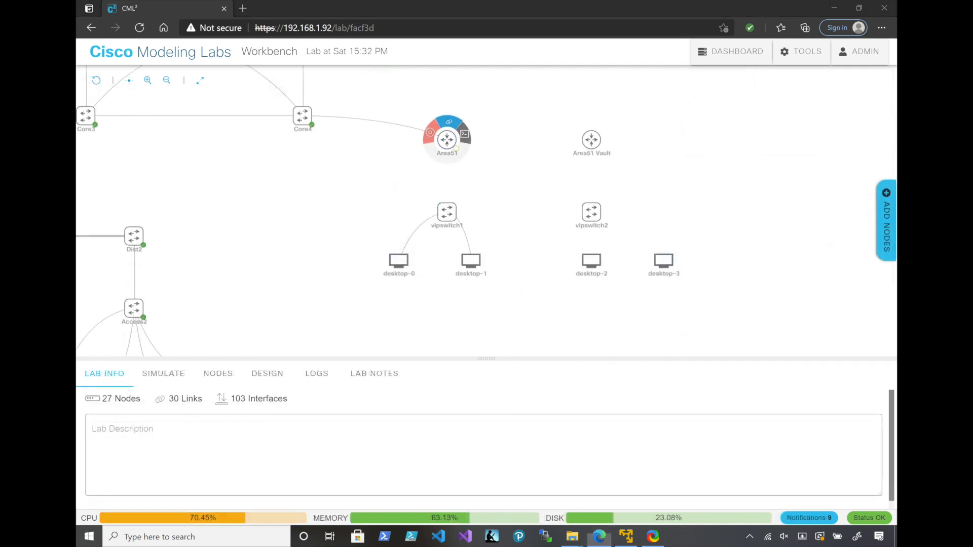
# Link Area51's GigE0/1 to Area51 Vault's GigE0/0, and create a link from vipswitch1 to Area51
pyautogui.click(449, 122)
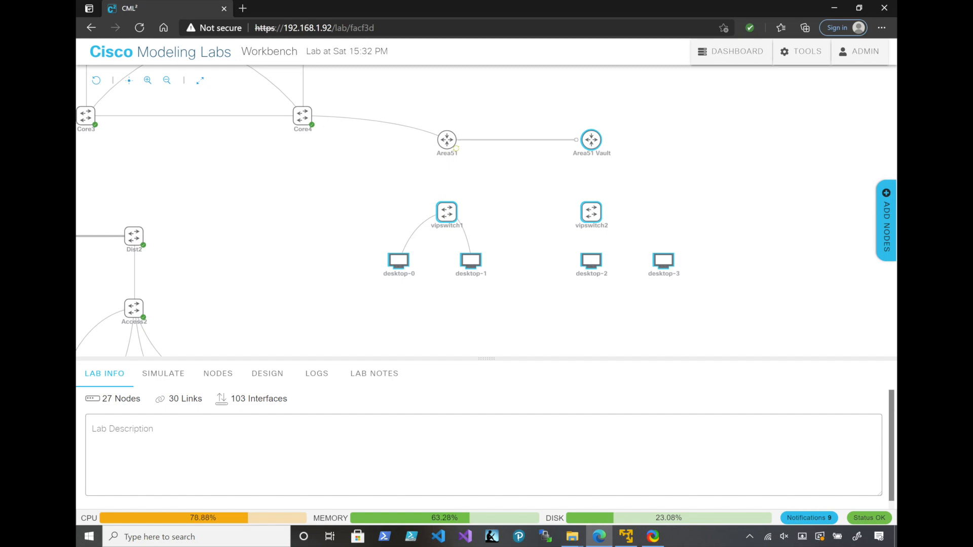
pyautogui.click(591, 141)
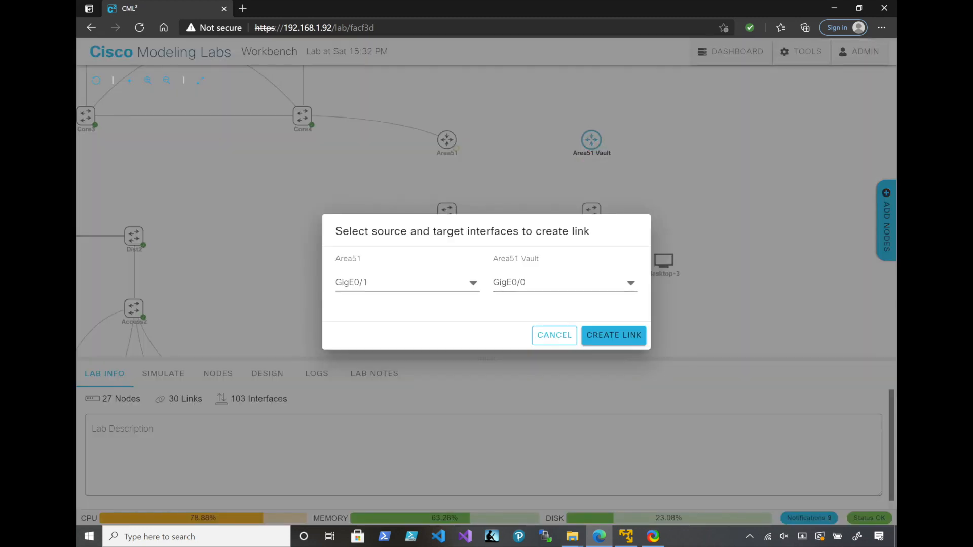
pyautogui.click(614, 335)
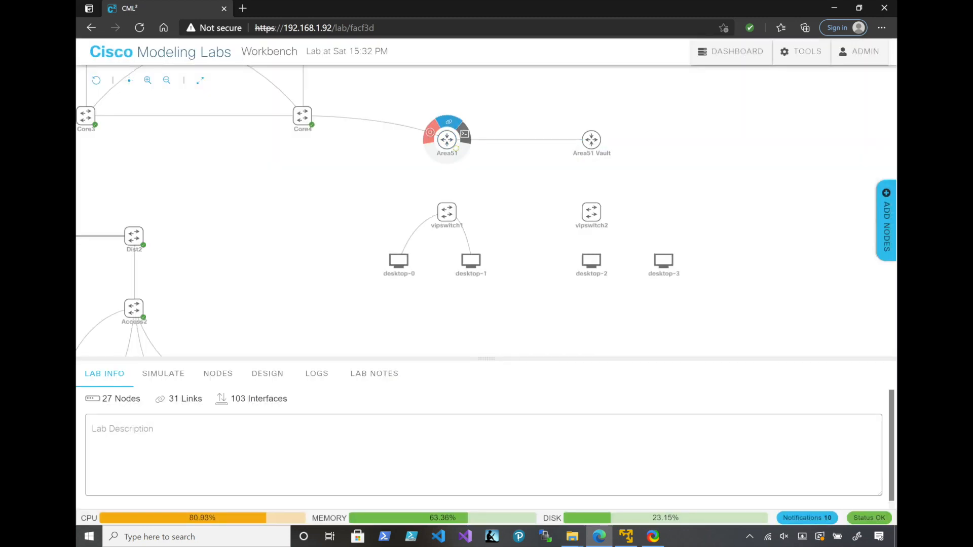
pyautogui.moveTo(449, 194); pyautogui.dragTo(447, 140)
pyautogui.click(613, 335)
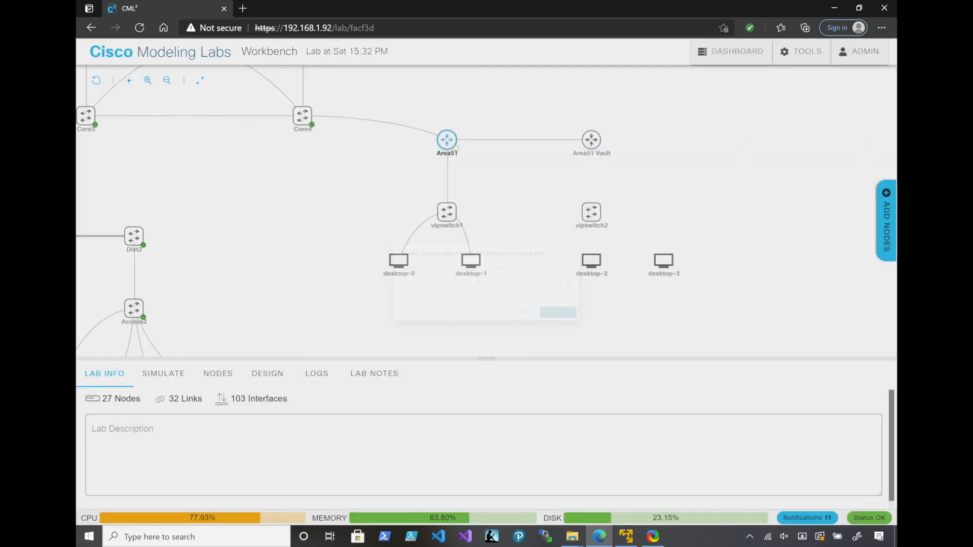
# Link Area51 Vault's GigE0/1 to vipswitch2's GigE0/0
pyautogui.moveTo(591, 139)
pyautogui.moveTo(591, 122); pyautogui.dragTo(606, 212)
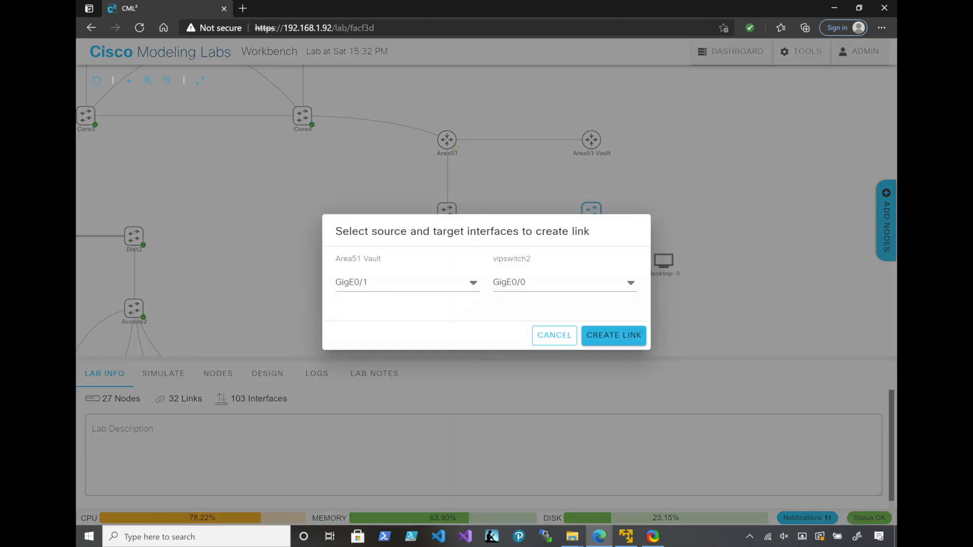
pyautogui.click(603, 335)
# Link vipswitch2 to desktop-2, and link its GigE0/2 to desktop-3's eth0
pyautogui.moveTo(593, 194); pyautogui.dragTo(591, 260)
pyautogui.press('Return')
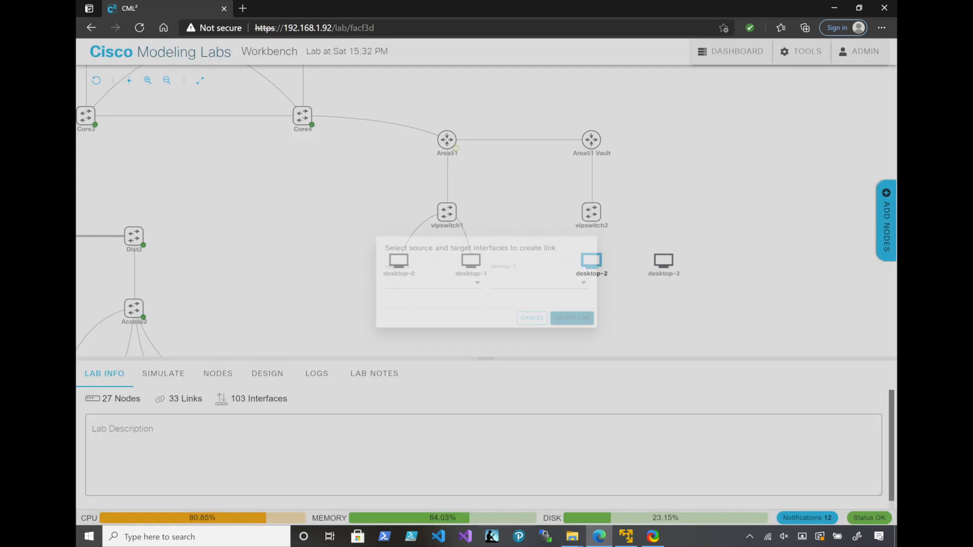
pyautogui.moveTo(593, 195); pyautogui.dragTo(663, 260)
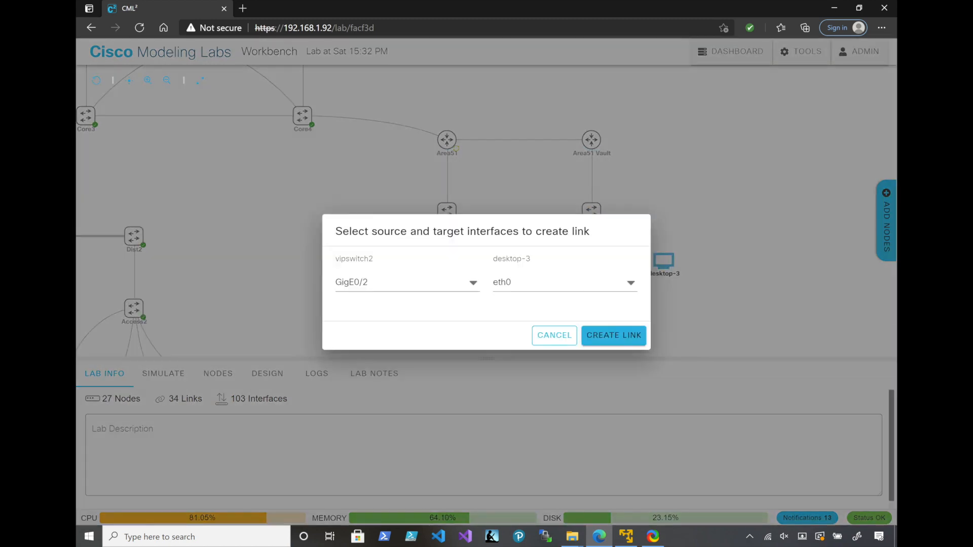
pyautogui.press('Return')
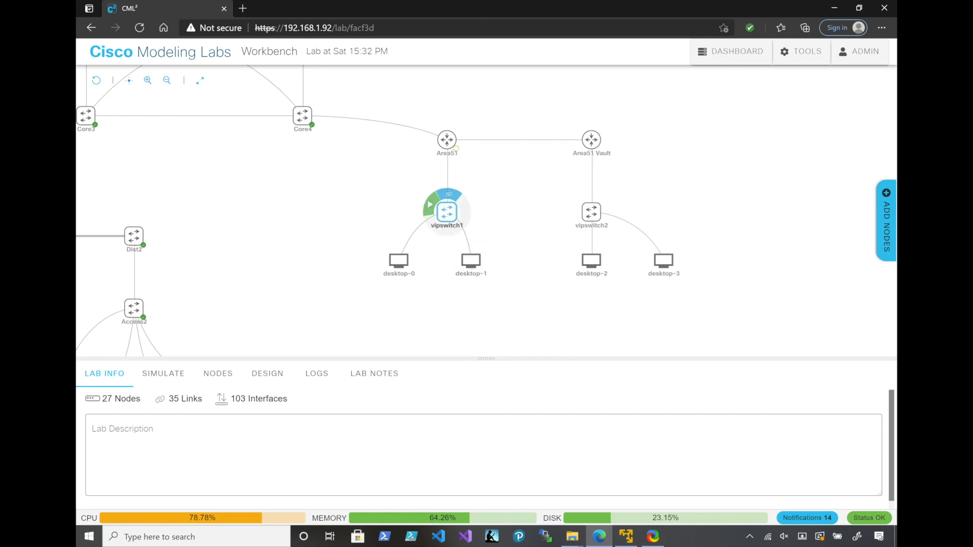
# Copy the IP address and default route lines from the Vlan80 desktop's boot configuration
pyautogui.moveTo(456, 148); pyautogui.dragTo(505, 74)
pyautogui.click(254, 306)
pyautogui.click(425, 373)
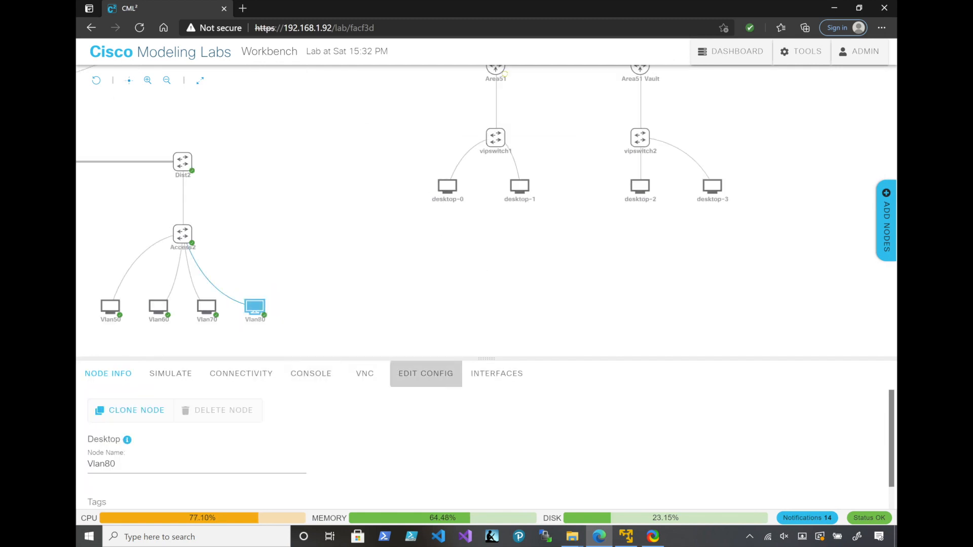
pyautogui.moveTo(247, 492); pyautogui.dragTo(106, 484)
pyautogui.hotkey('ctrl', 'c')
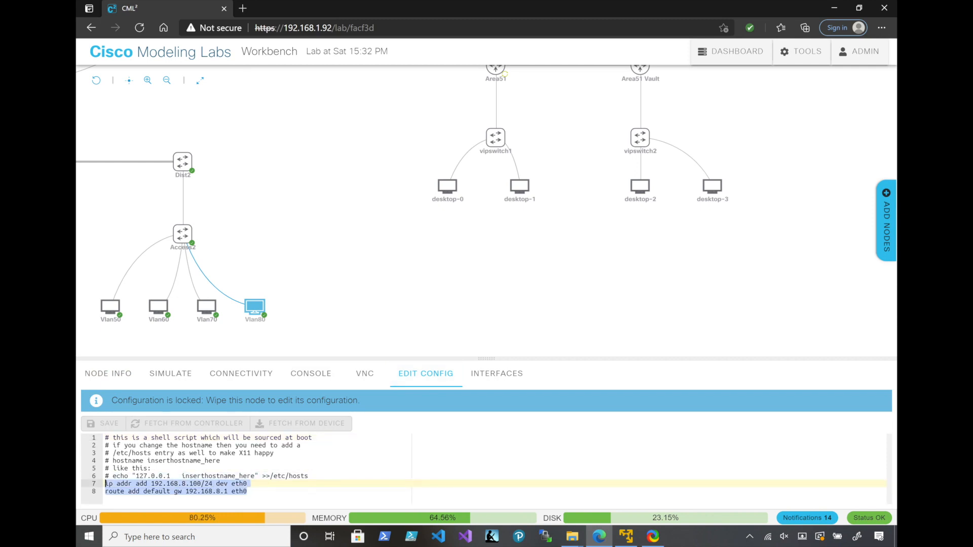
pyautogui.rightClick(216, 487)
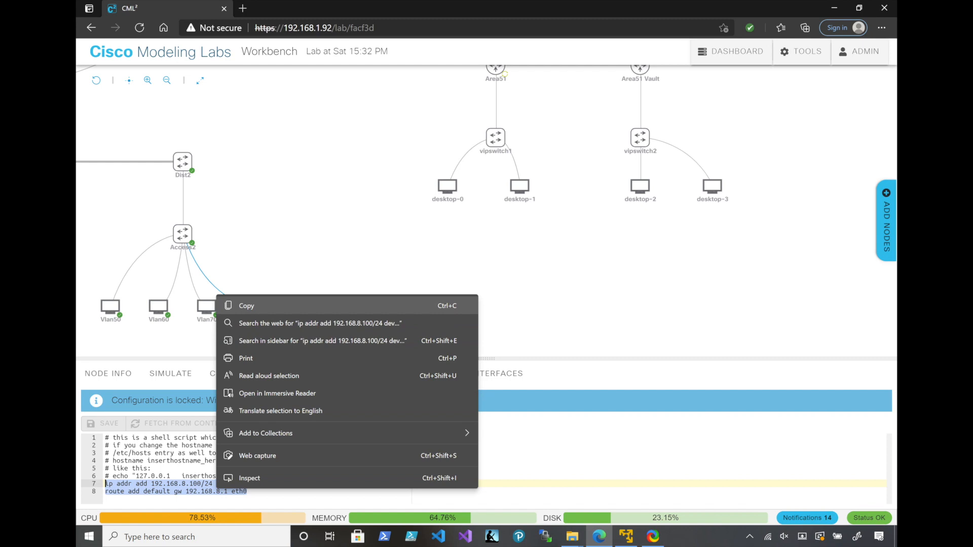
pyautogui.click(246, 306)
# Paste the copied address and route lines at the end of desktop-0's boot configuration
pyautogui.click(447, 186)
pyautogui.click(310, 452)
pyautogui.press('Return')
pyautogui.hotkey('ctrl', 'v')
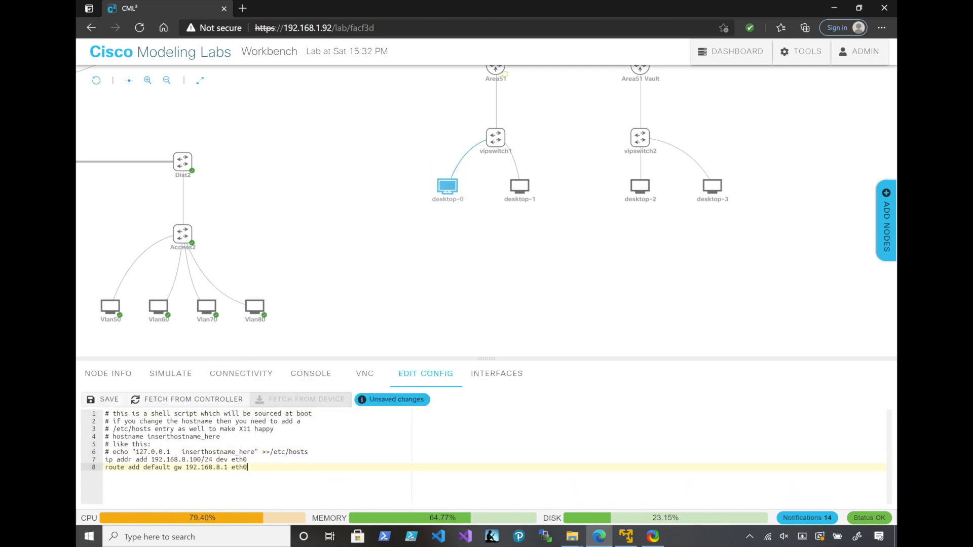
# Set desktop-0's address to 192.168.10.100/24 and its default gateway to 192.168.10.1, and save the configuration
pyautogui.click(186, 460)
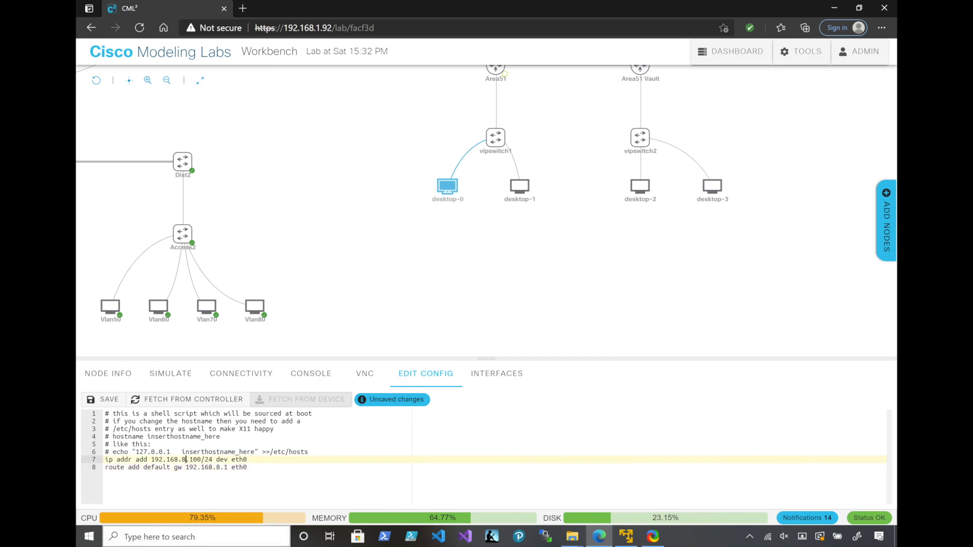
pyautogui.press('BackSpace')
pyautogui.write('9')
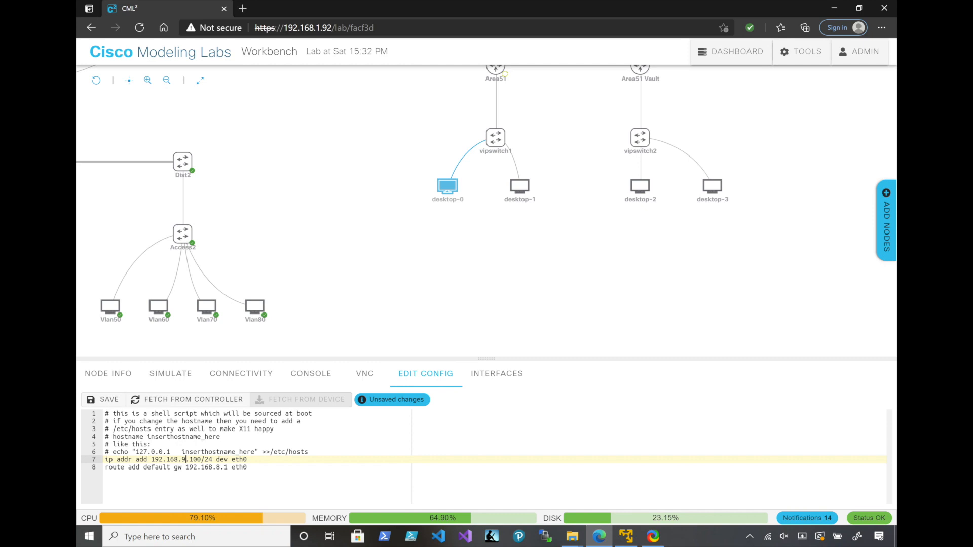
pyautogui.press('BackSpace')
pyautogui.write('10')
pyautogui.click(220, 467)
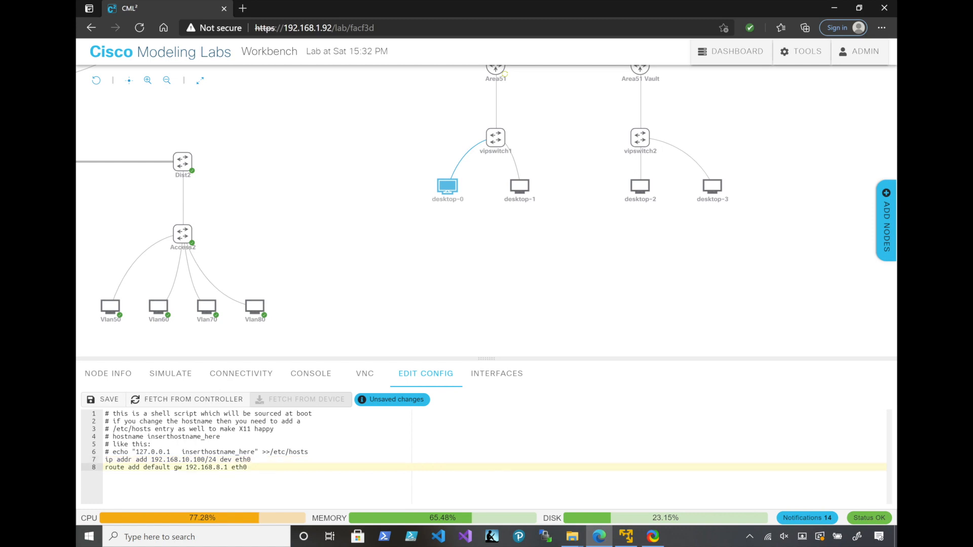
pyautogui.press('BackSpace')
pyautogui.write('10')
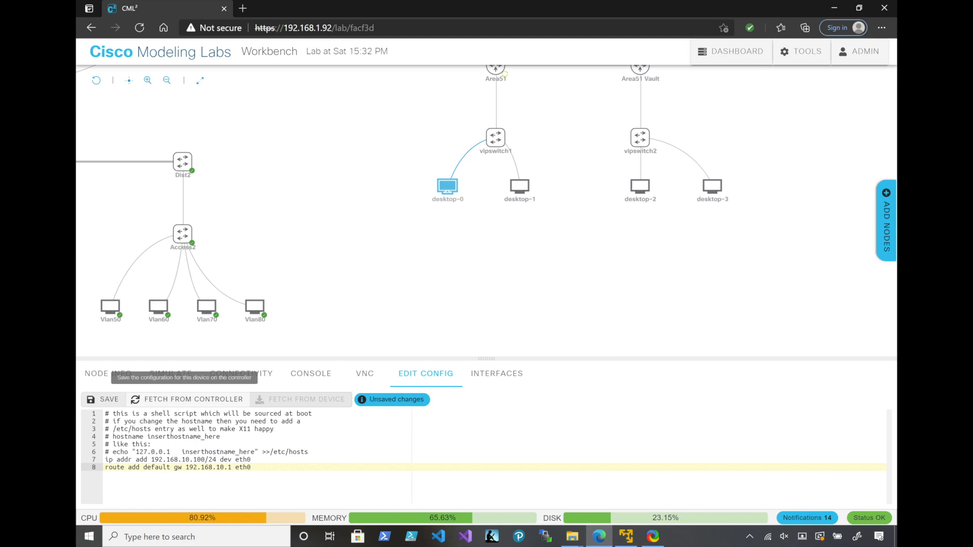
pyautogui.click(104, 400)
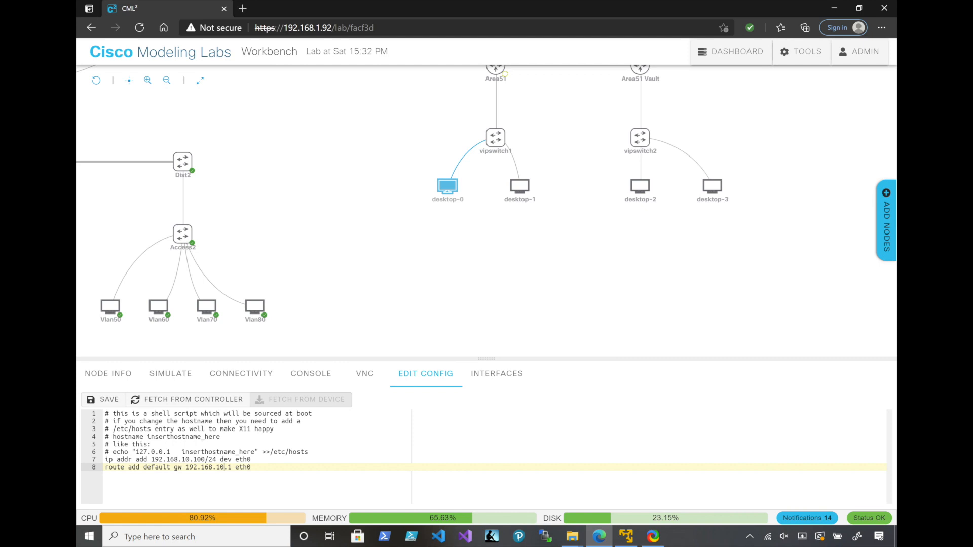
# Copy the address and default route lines from desktop-0's boot configuration
pyautogui.moveTo(254, 467); pyautogui.dragTo(105, 459)
pyautogui.hotkey('ctrl', 'c')
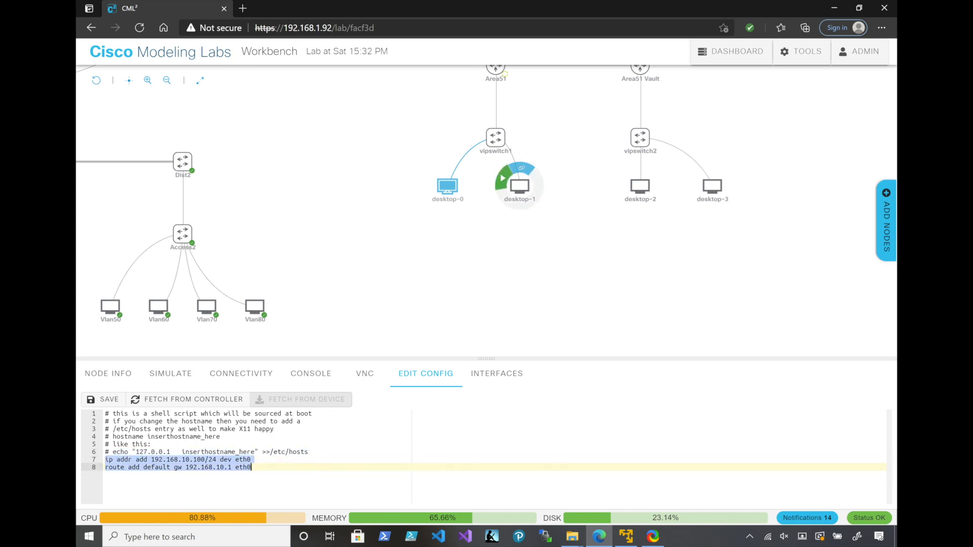
pyautogui.click(529, 194)
pyautogui.click(519, 187)
pyautogui.click(448, 186)
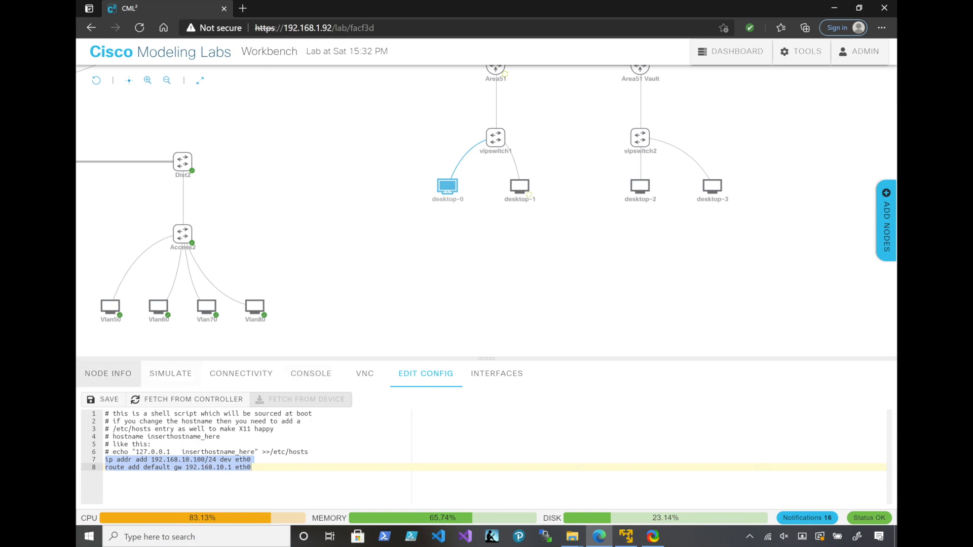
# Rename desktop-0 as Speaker
pyautogui.click(108, 373)
pyautogui.moveTo(132, 464); pyautogui.dragTo(87, 464)
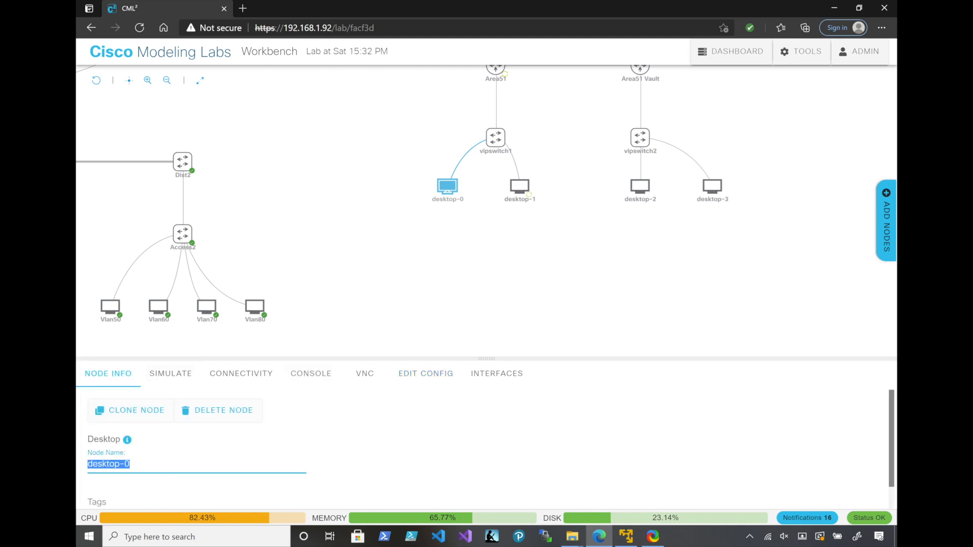
pyautogui.write('Speaker')
# Rename desktop-1 as General
pyautogui.click(529, 194)
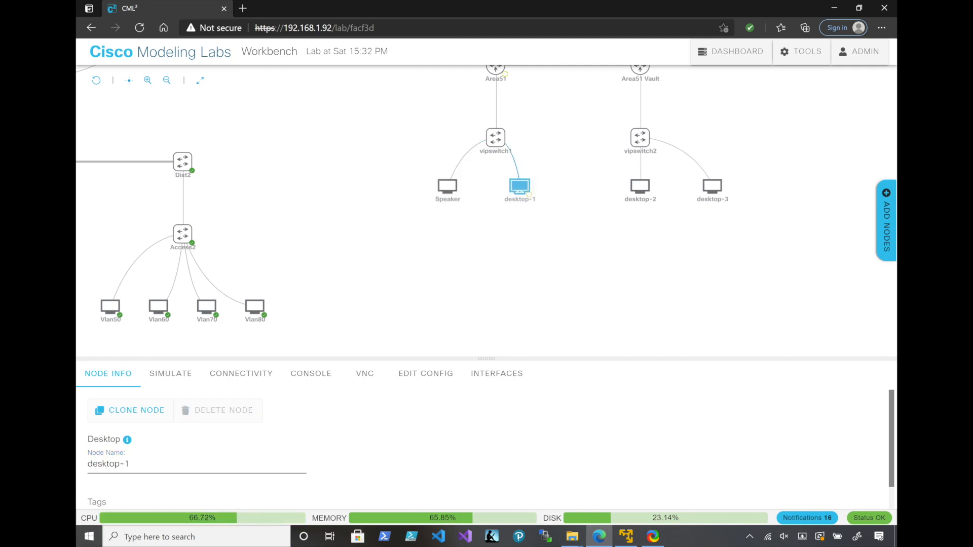
pyautogui.click(130, 464)
pyautogui.hotkey('ctrl', 'a')
pyautogui.write('G')
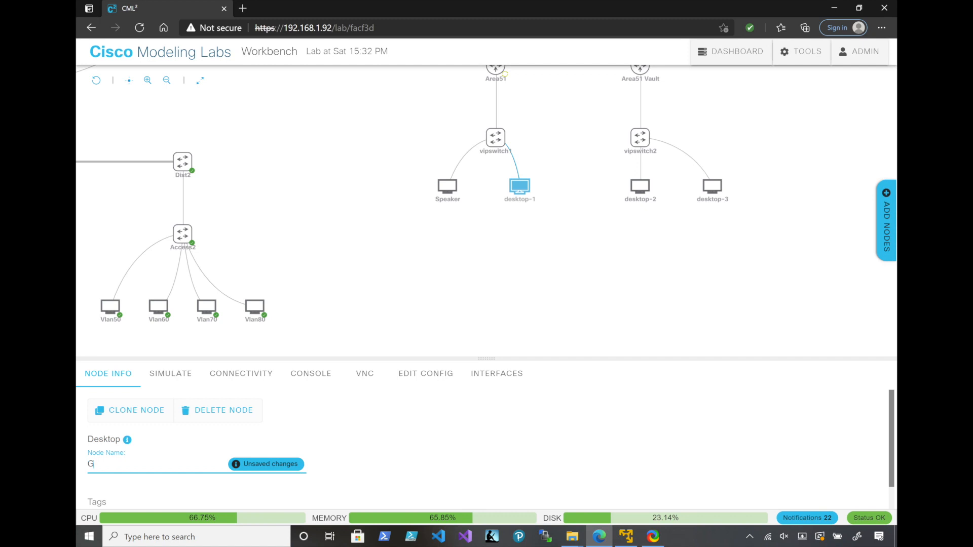
pyautogui.write('eneral')
pyautogui.press('Return')
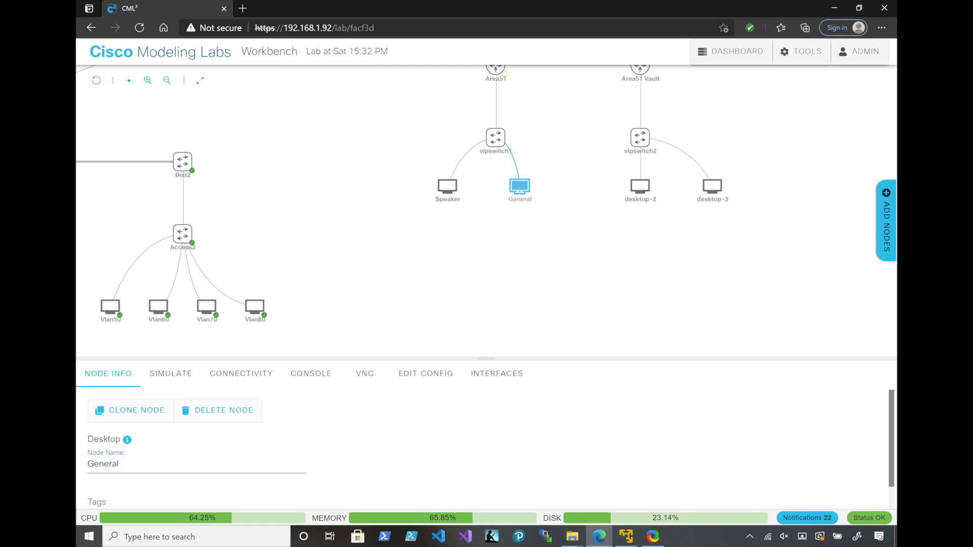
# Rename desktop-2 below vipswitch2 as POTUS
pyautogui.click(639, 186)
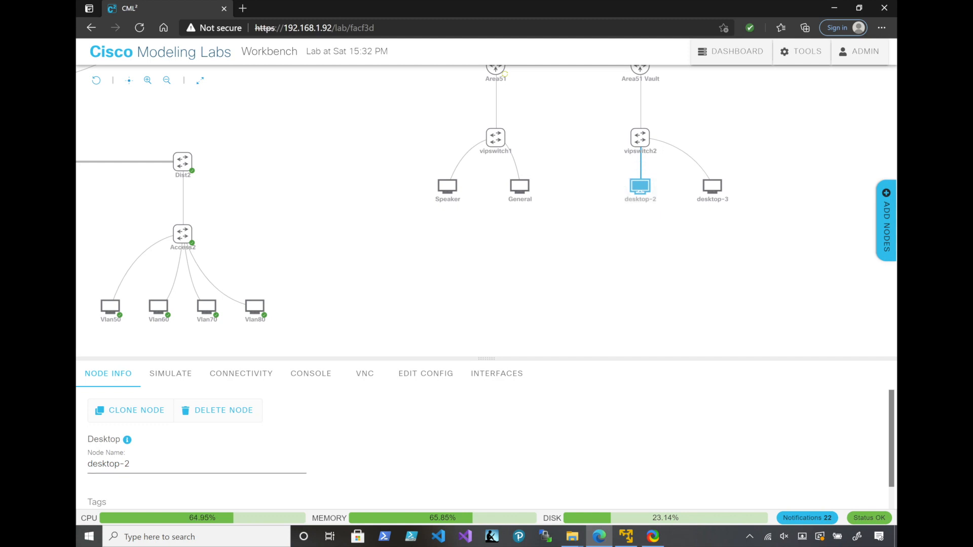
pyautogui.moveTo(132, 464); pyautogui.dragTo(85, 465)
pyautogui.write('P')
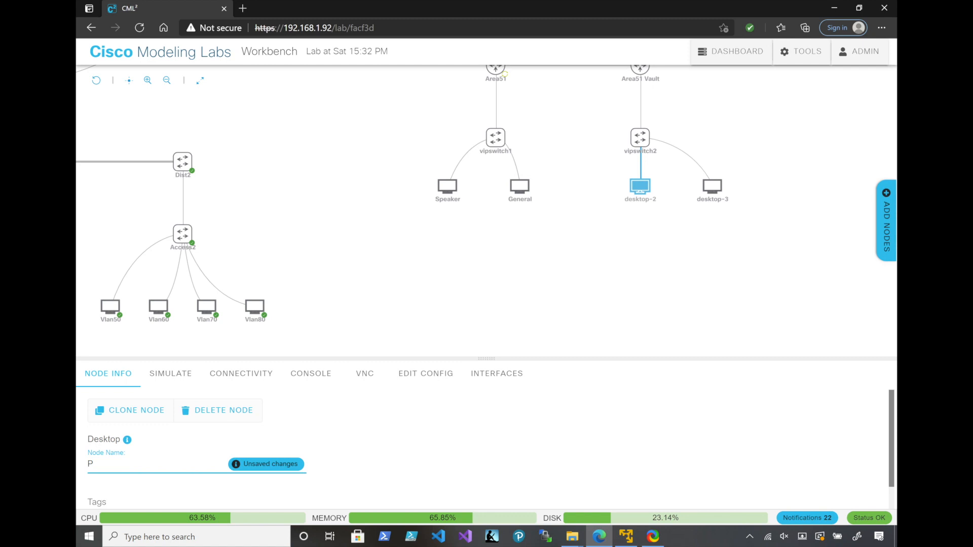
pyautogui.write('OTUS')
pyautogui.press('Return')
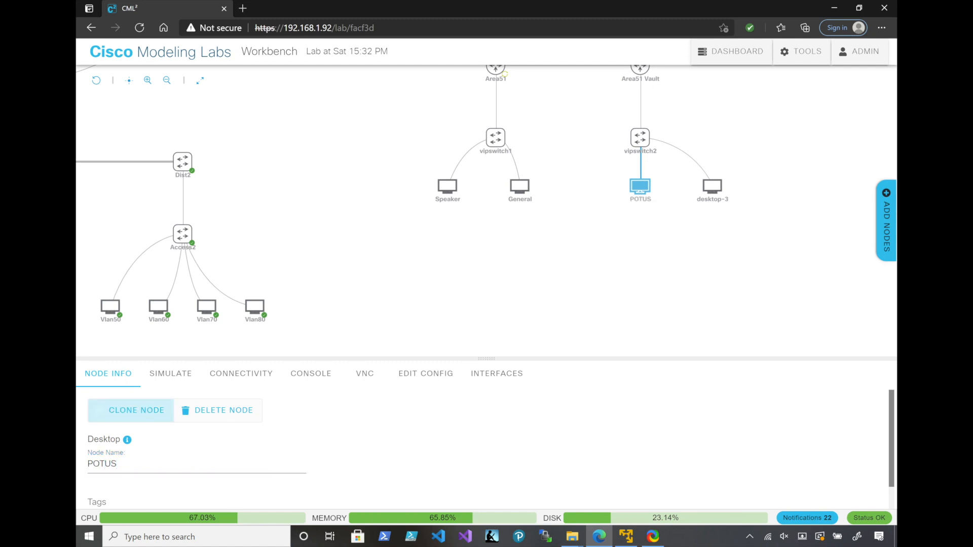
# Rename desktop-3 below vipswitch2 as VicePOTUS
pyautogui.click(712, 187)
pyautogui.moveTo(134, 464); pyautogui.dragTo(87, 464)
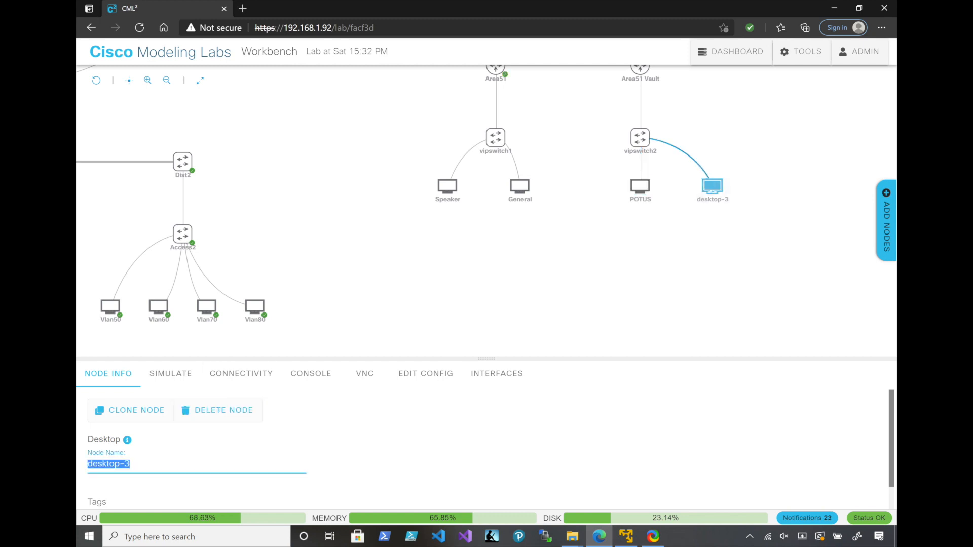
pyautogui.write('VPOTUS')
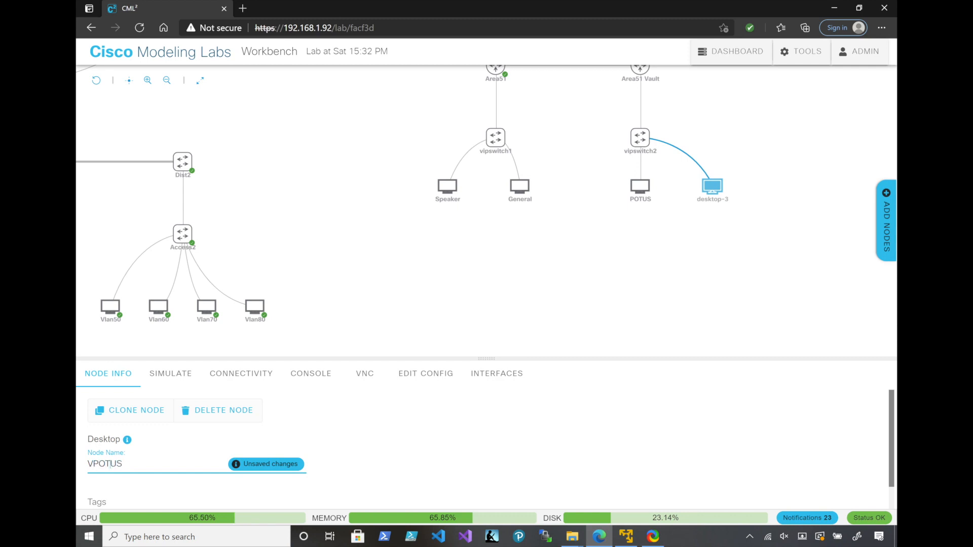
pyautogui.write('ice')
pyautogui.press('Return')
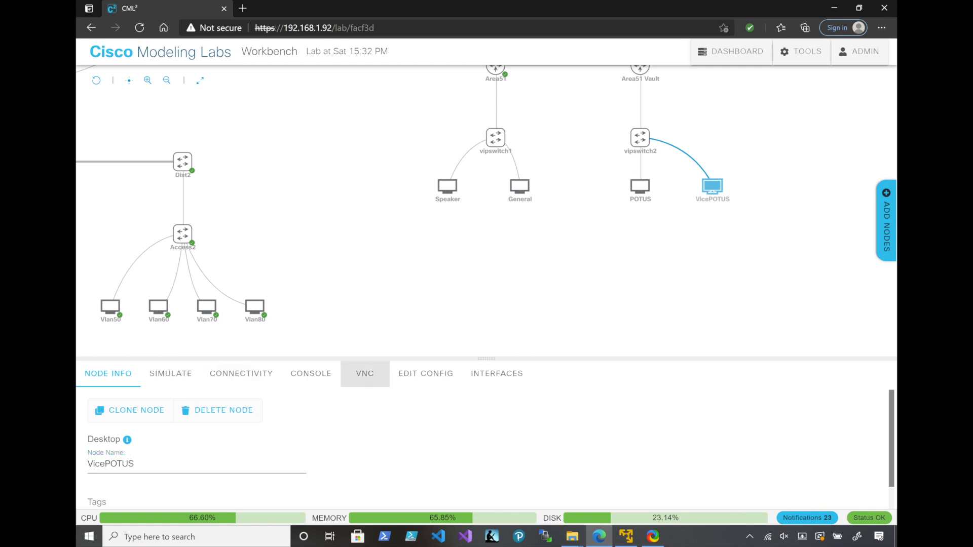
# Start the Area51 Vault router and both VIP switches, vipswitch1 and vipswitch2
pyautogui.moveTo(375, 218); pyautogui.dragTo(326, 301)
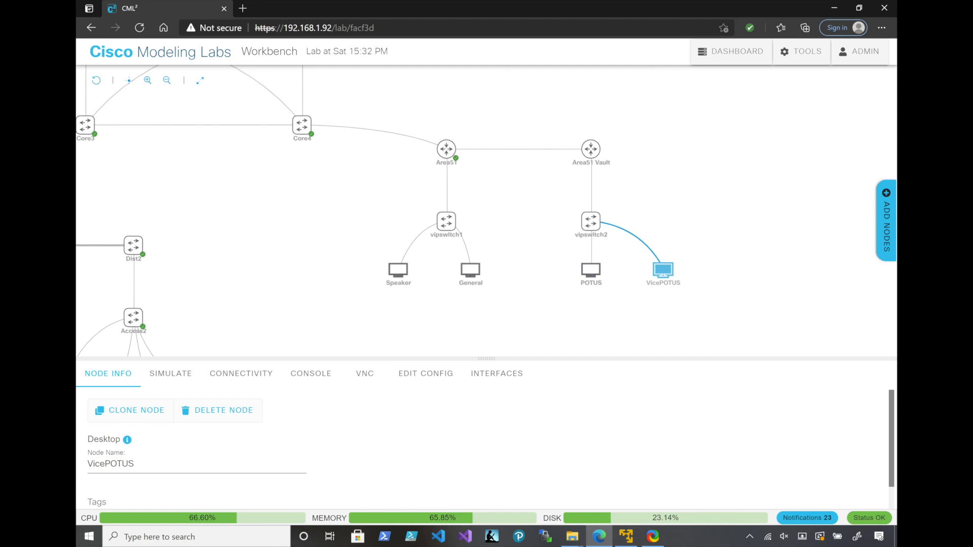
pyautogui.click(573, 142)
pyautogui.moveTo(447, 221)
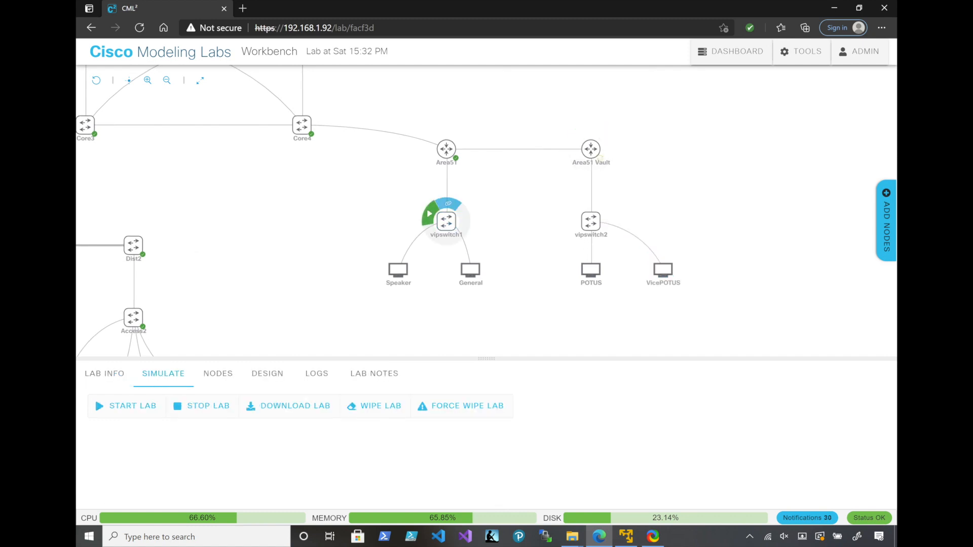
pyautogui.click(429, 213)
pyautogui.moveTo(591, 221)
pyautogui.click(574, 213)
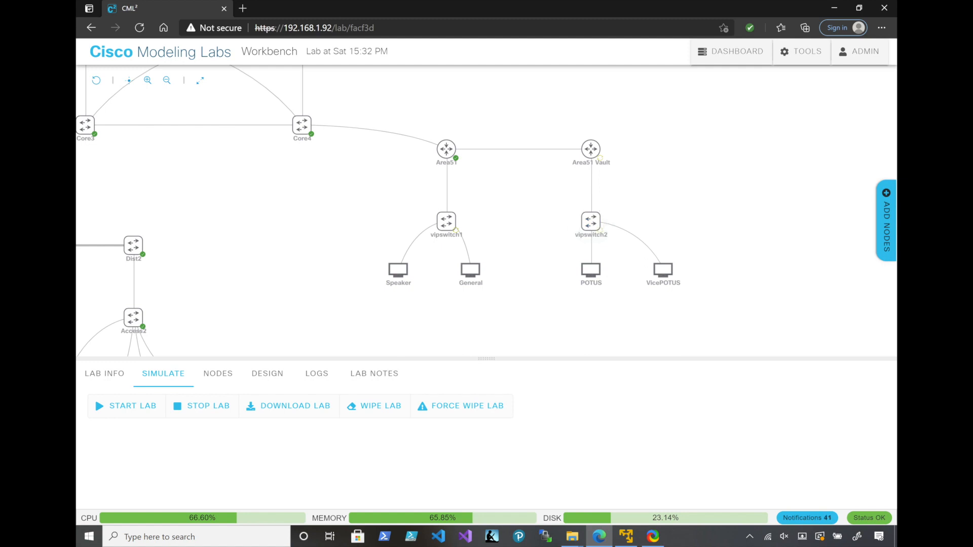
# Paste the copied address and route lines into VicePOTUS's boot configuration and set its address to 192.168.7.100/24
pyautogui.moveTo(590, 269)
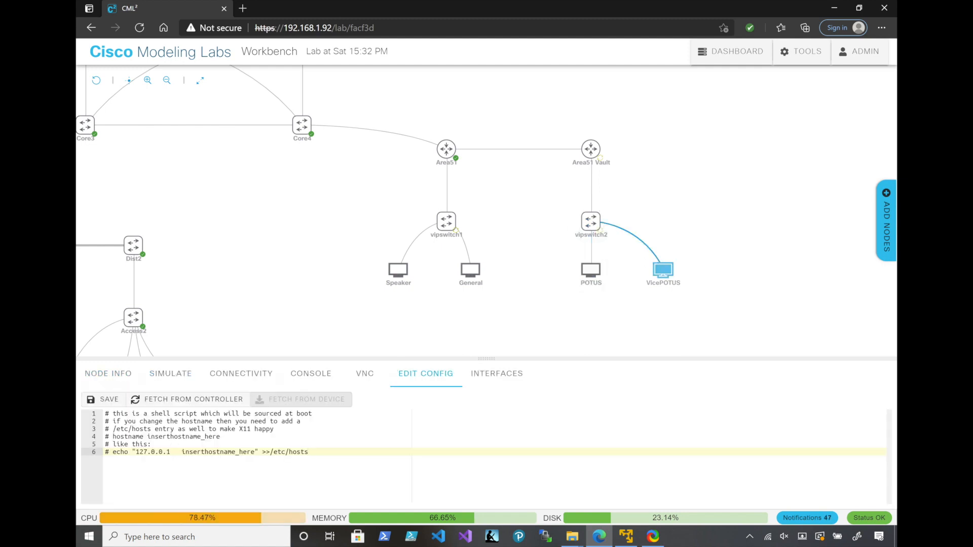
pyautogui.hotkey('ctrl', 'v')
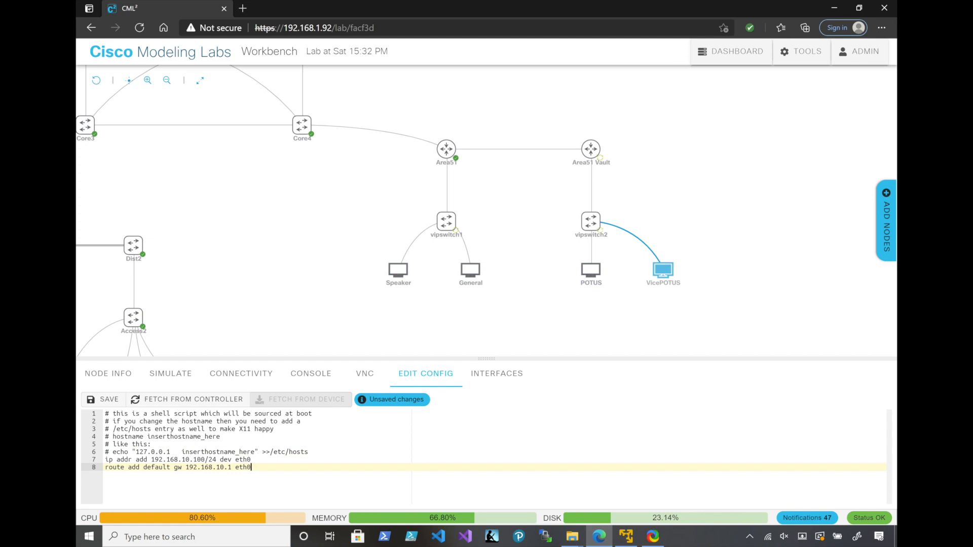
pyautogui.click(189, 460)
pyautogui.press('BackSpace')
pyautogui.press('BackSpace')
pyautogui.write('7')
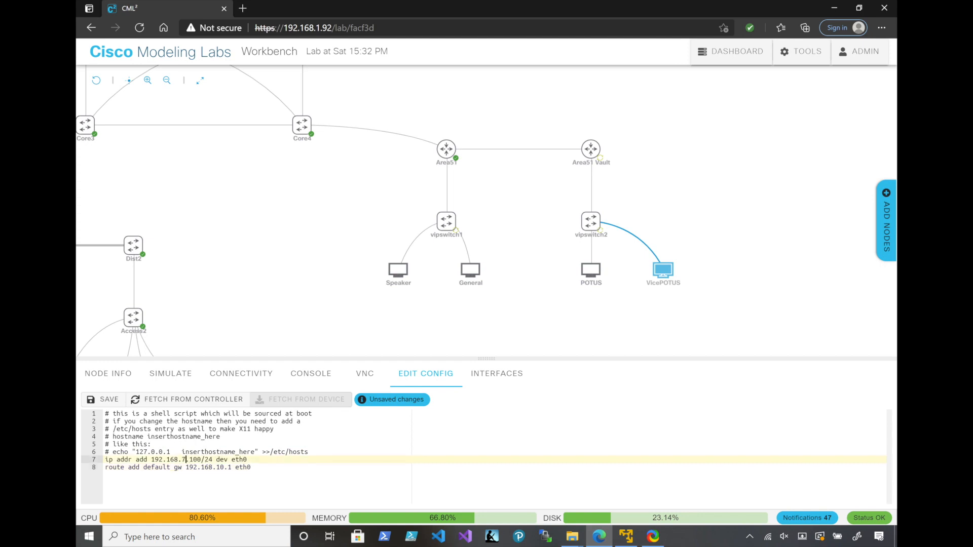
# Set VicePOTUS's default gateway to 192.168.7.1 and save the configuration
pyautogui.click(217, 467)
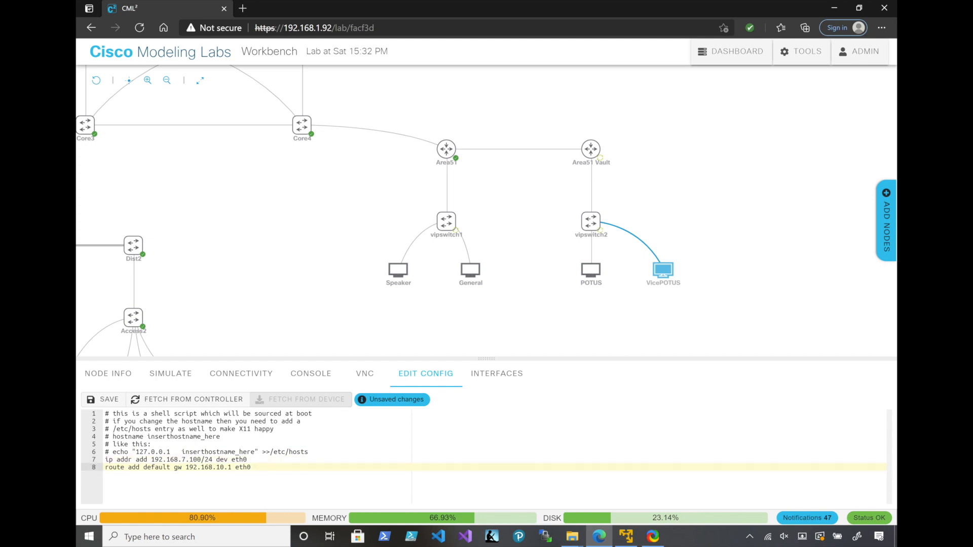
pyautogui.press('Delete')
pyautogui.press('Delete')
pyautogui.write('7')
pyautogui.click(104, 399)
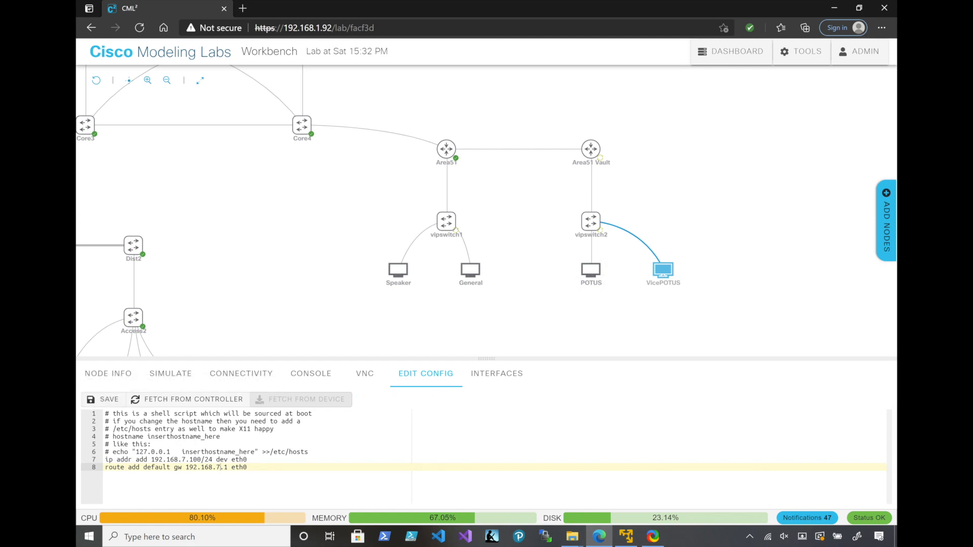
# Paste the copied address and route lines into General's boot configuration and set its address to 192.168.20.100/24
pyautogui.click(470, 270)
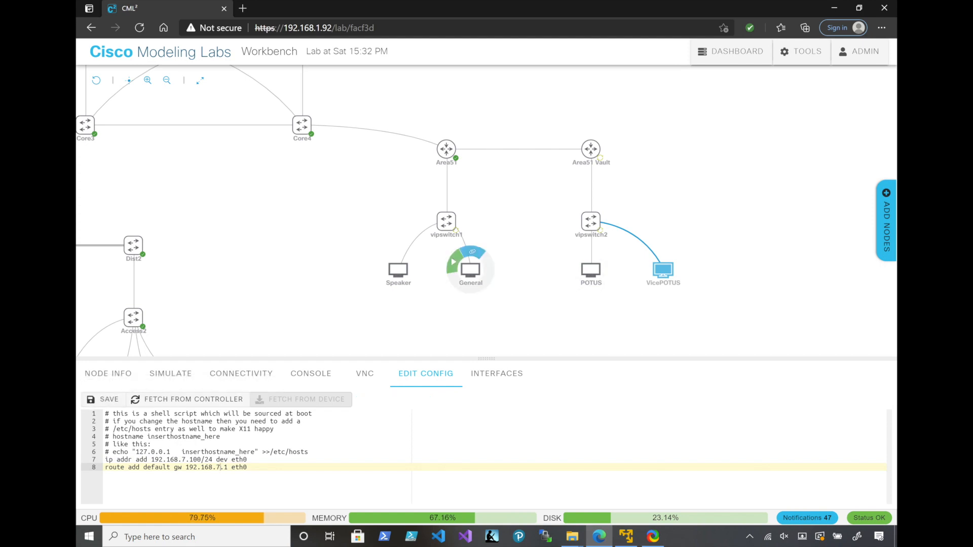
pyautogui.click(311, 452)
pyautogui.press('Return')
pyautogui.hotkey('ctrl', 'v')
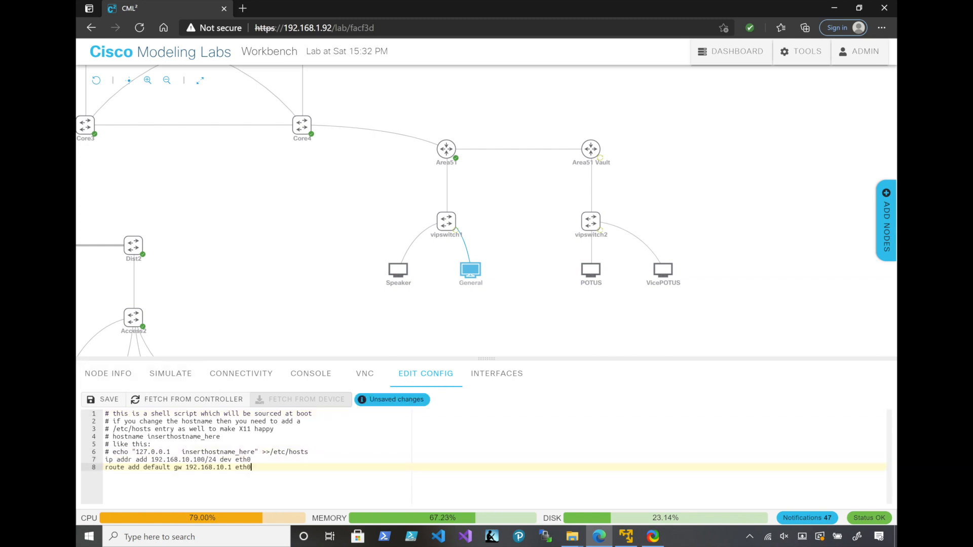
pyautogui.click(190, 459)
pyautogui.press('BackSpace')
pyautogui.press('BackSpace')
pyautogui.write('20')
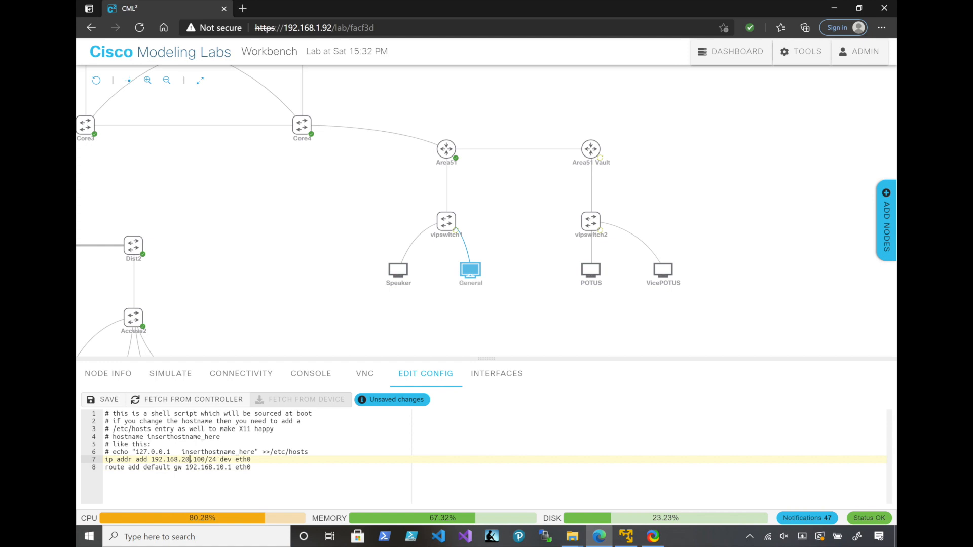
# Set General's default gateway to 192.168.20.1 and save the configuration
pyautogui.click(221, 467)
pyautogui.press('BackSpace')
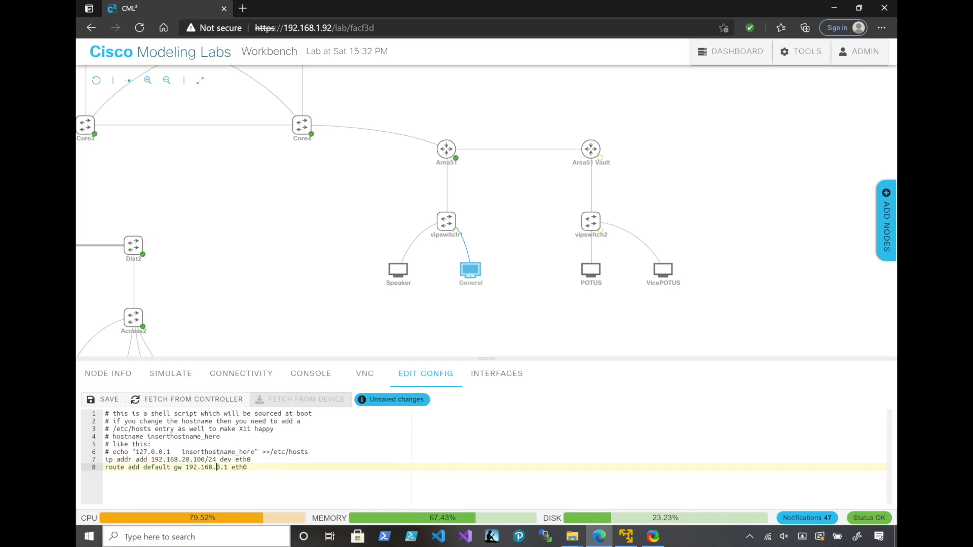
pyautogui.write('2')
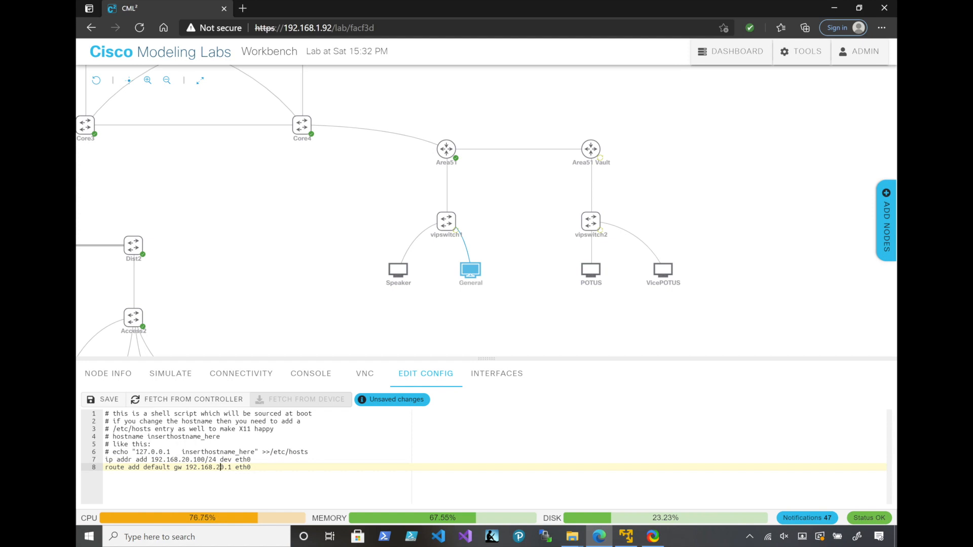
pyautogui.click(101, 399)
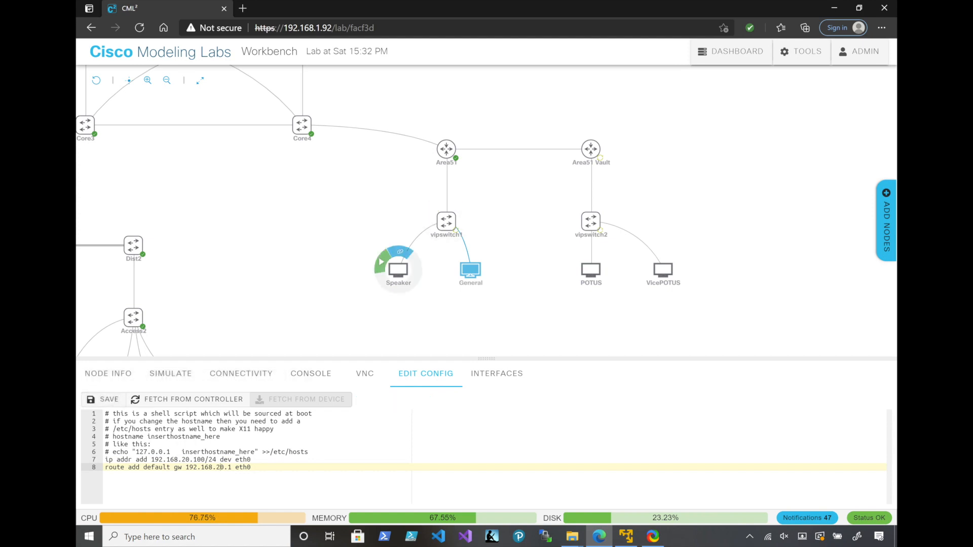
# Open the Area51 router's console and answer no to the initial configuration dialog
pyautogui.click(398, 269)
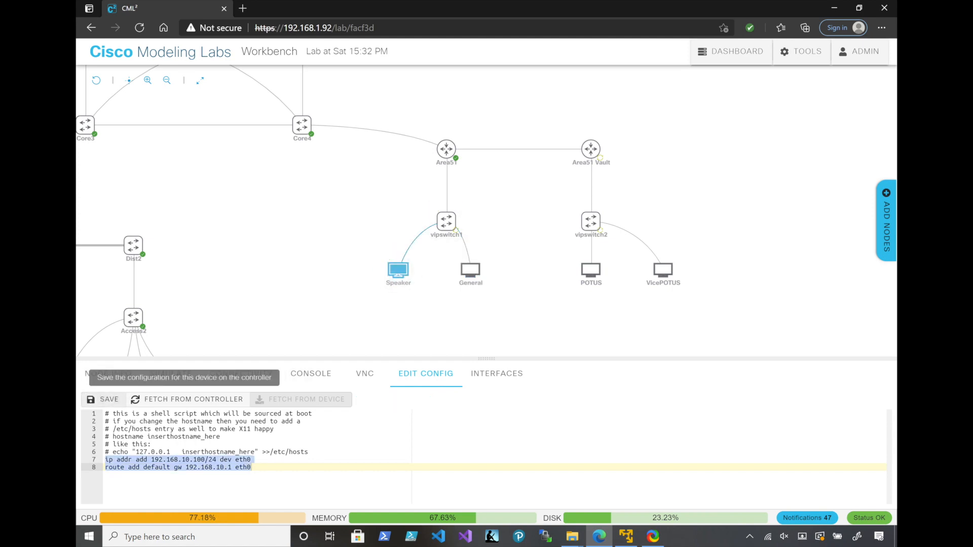
pyautogui.moveTo(447, 149)
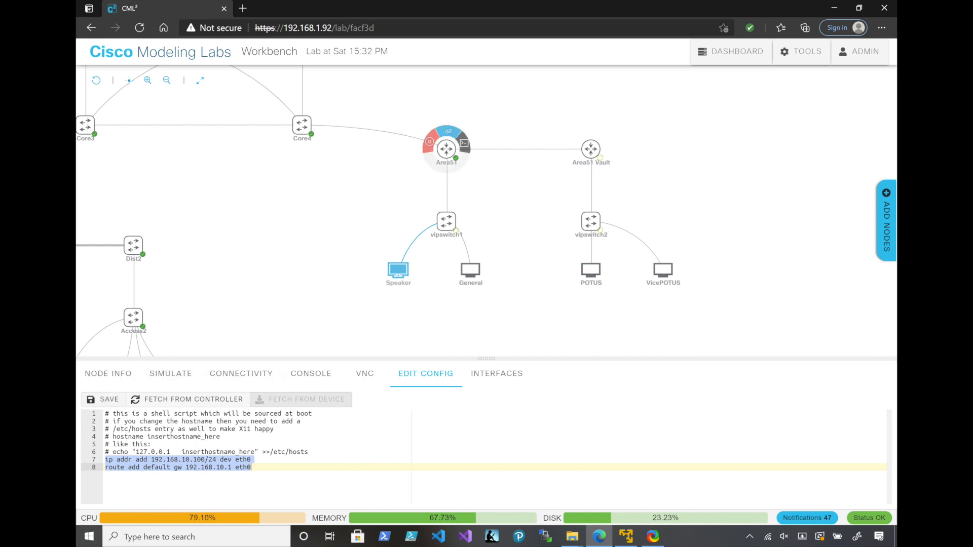
pyautogui.click(463, 143)
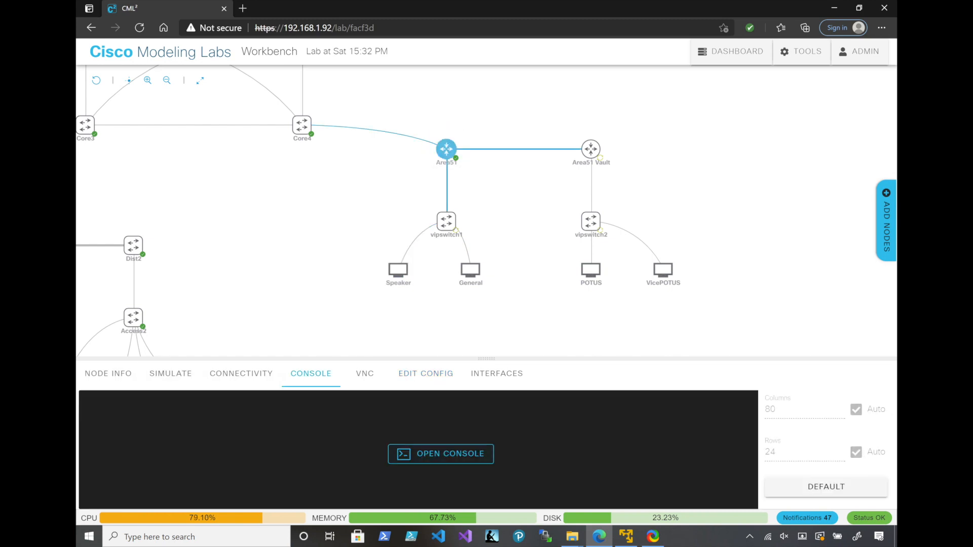
pyautogui.click(440, 453)
pyautogui.press('Return')
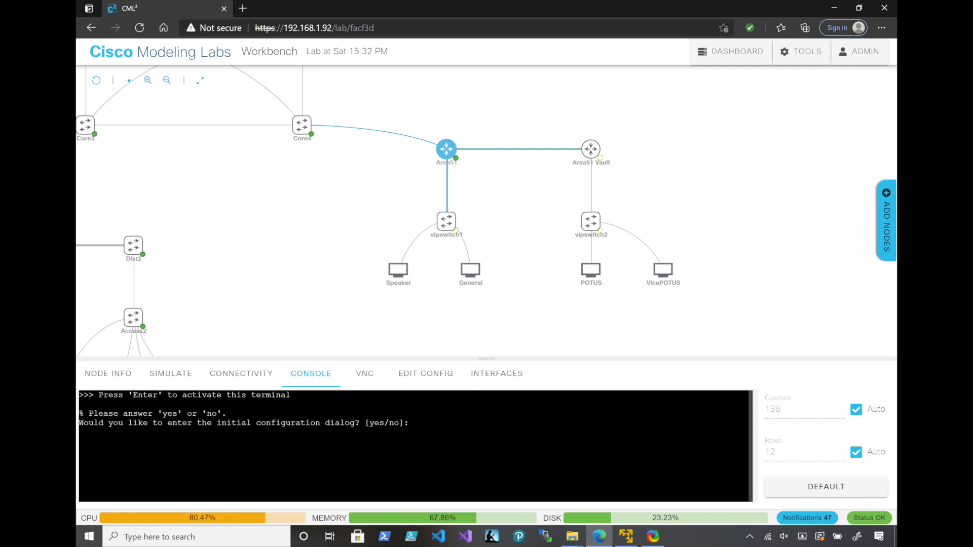
pyautogui.write('no')
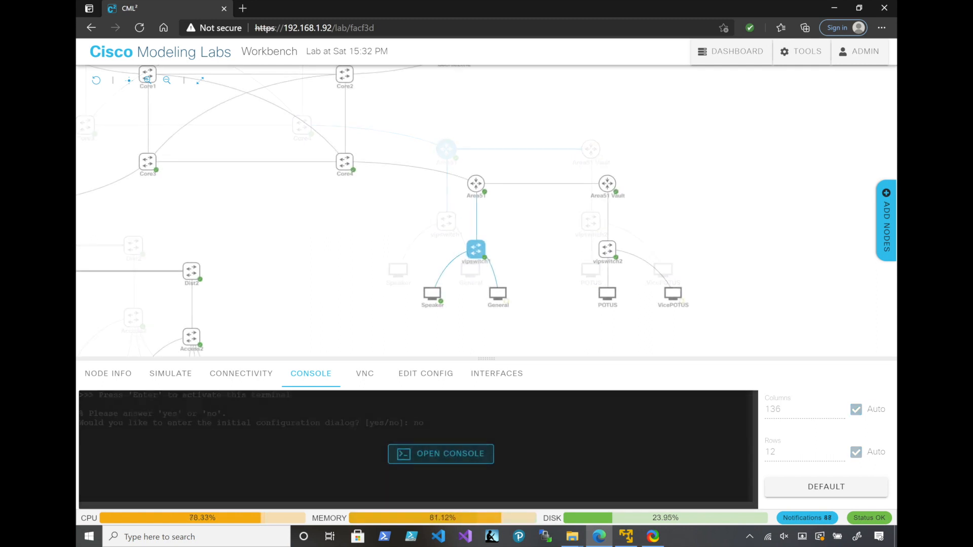
# Open vipswitch1's console, enter global configuration mode and set the hostname to vipswitch1
pyautogui.click(440, 454)
pyautogui.press('Return')
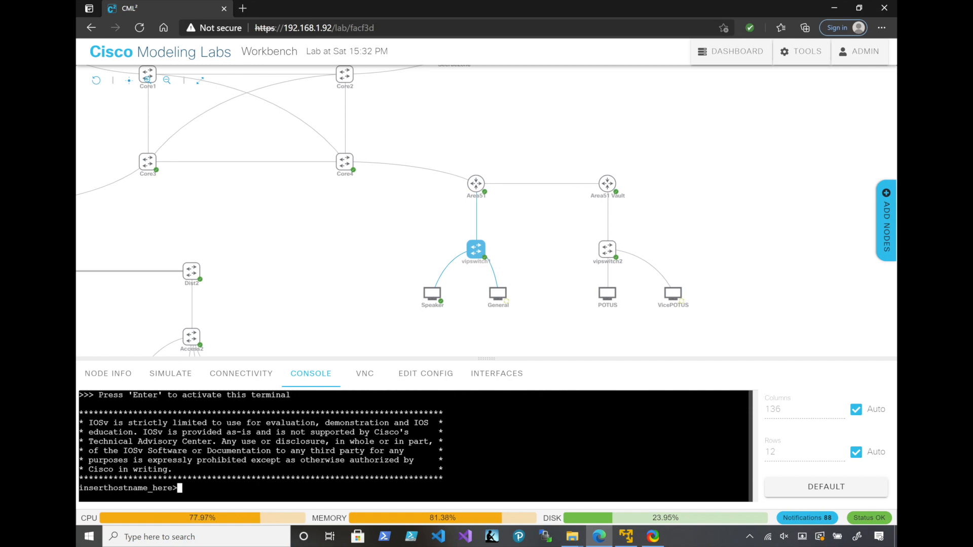
pyautogui.write('en')
pyautogui.press('Return')
pyautogui.write('conf t')
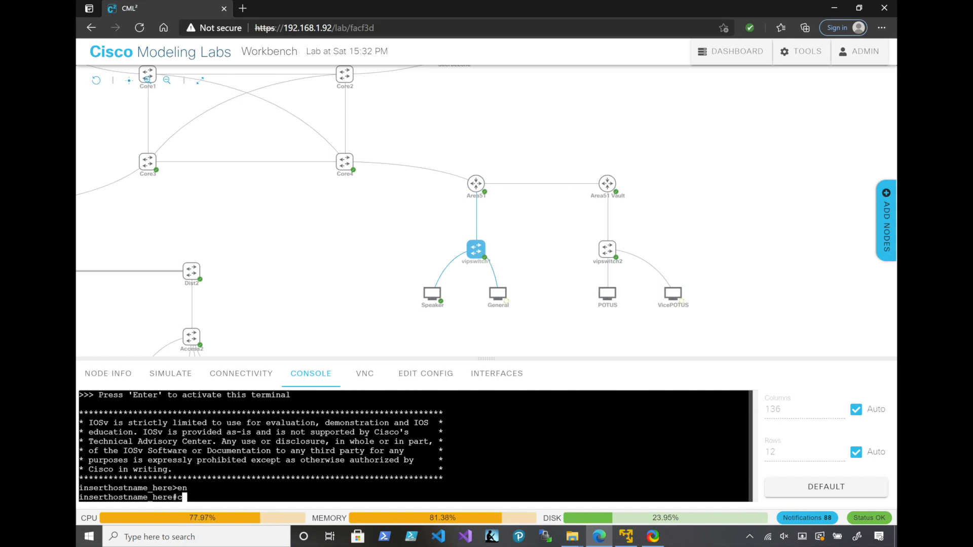
pyautogui.press('Return')
pyautogui.write('hostname_here(config)#')
pyautogui.press('Tab')
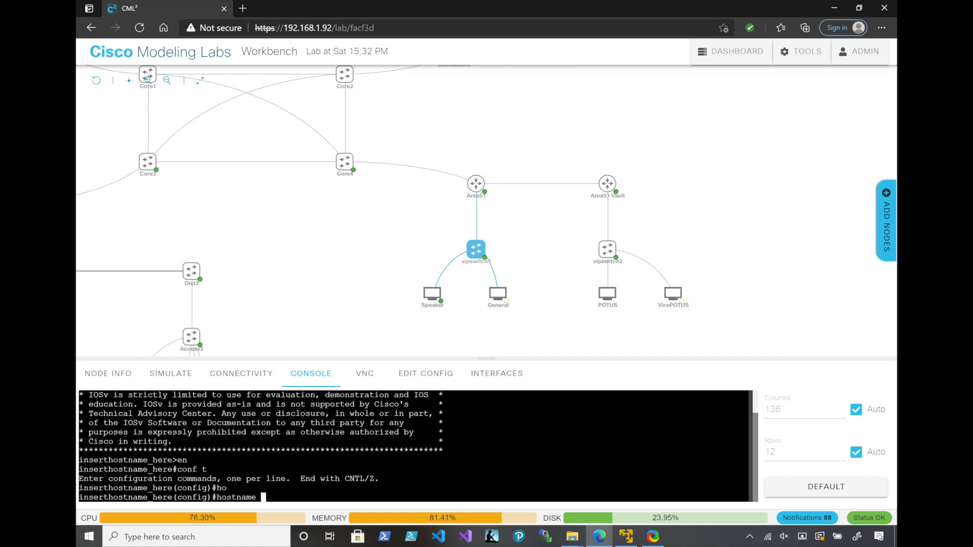
pyautogui.write('vipswitch1')
pyautogui.press('Return')
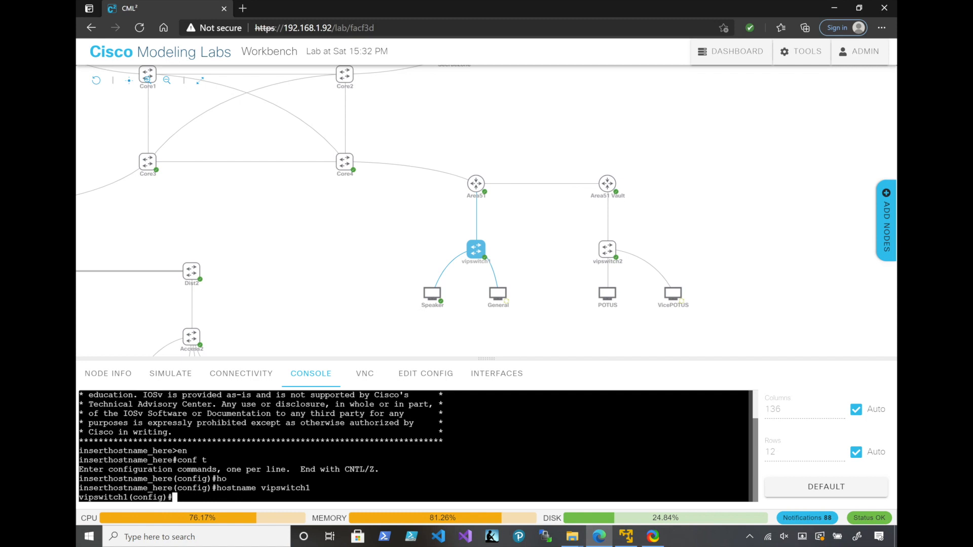
# Enable synchronous logging on vipswitch1's console line 0 and return to global configuration mode
pyautogui.write('line con')
pyautogui.press('Tab')
pyautogui.write('0')
pyautogui.press('Return')
pyautogui.write('loggg')
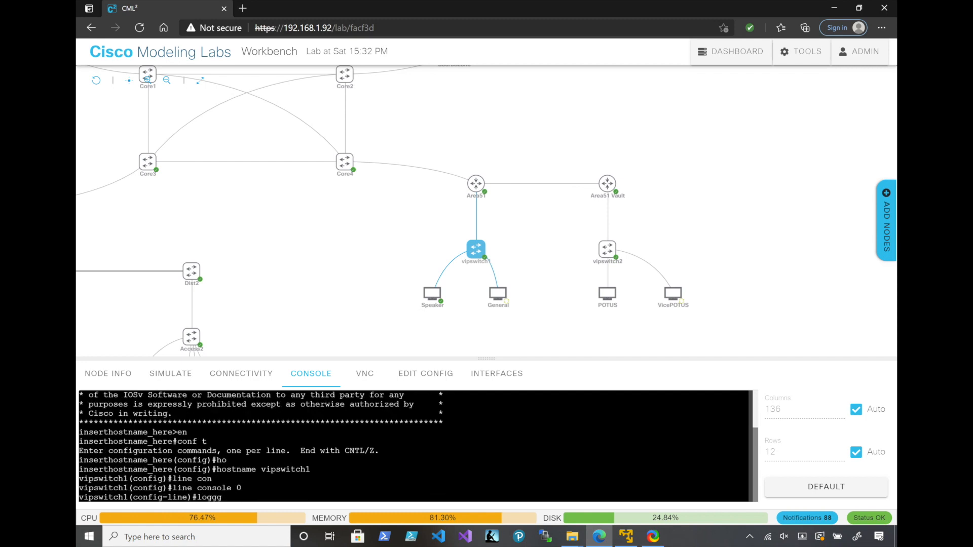
pyautogui.press('Tab')
pyautogui.press('BackSpace')
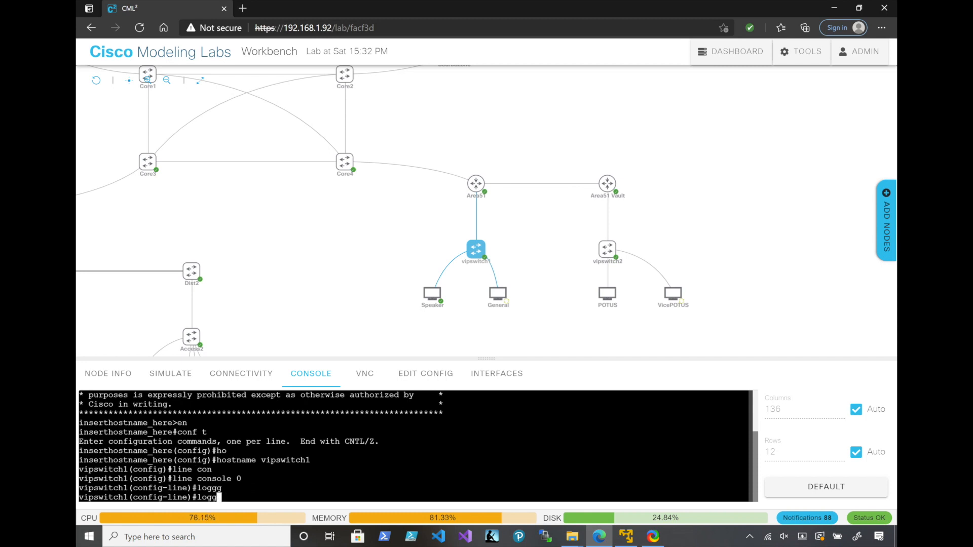
pyautogui.press('Tab')
pyautogui.write('sy')
pyautogui.press('Tab')
pyautogui.press('Return')
pyautogui.write('exit')
pyautogui.press('Return')
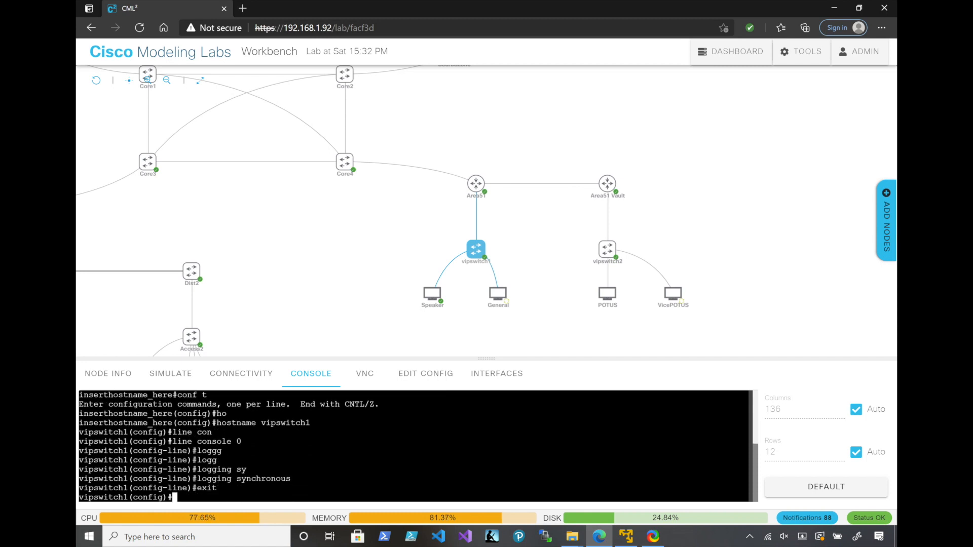
# Set the trunk encapsulation of vipswitch1's interface GigabitEthernet 0/0 to dot1q
pyautogui.write('int')
pyautogui.press('Tab')
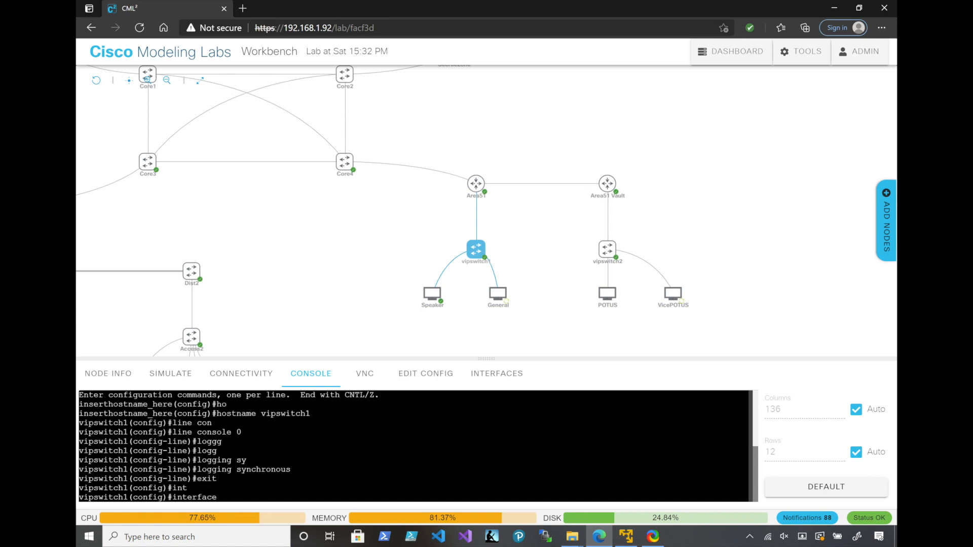
pyautogui.write('gi')
pyautogui.press('Tab')
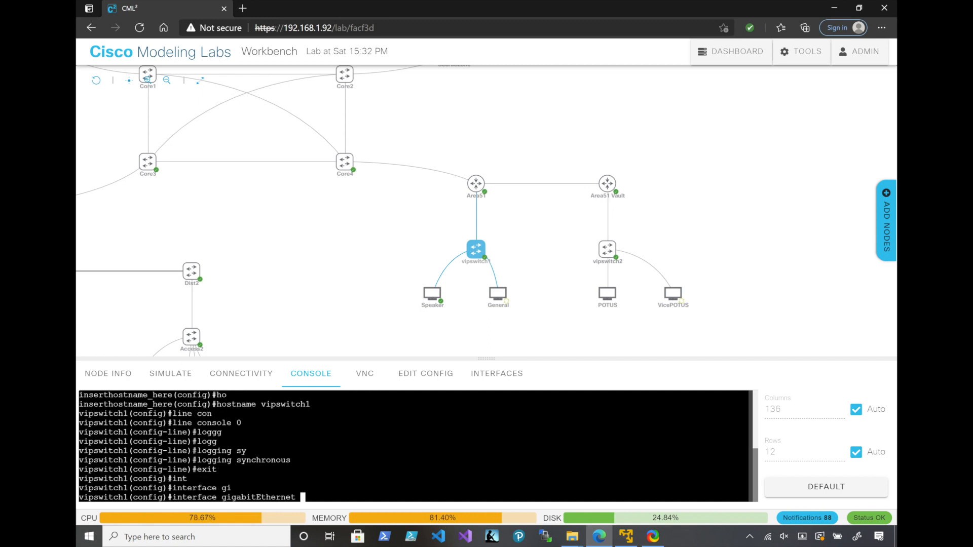
pyautogui.write('0/0')
pyautogui.press('Return')
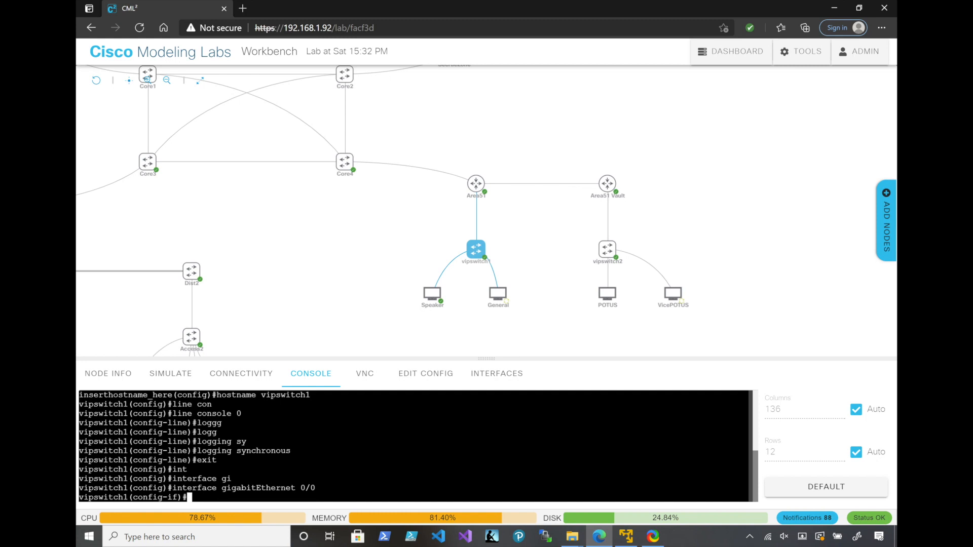
pyautogui.write('switchport t')
pyautogui.press('Tab')
pyautogui.write('e')
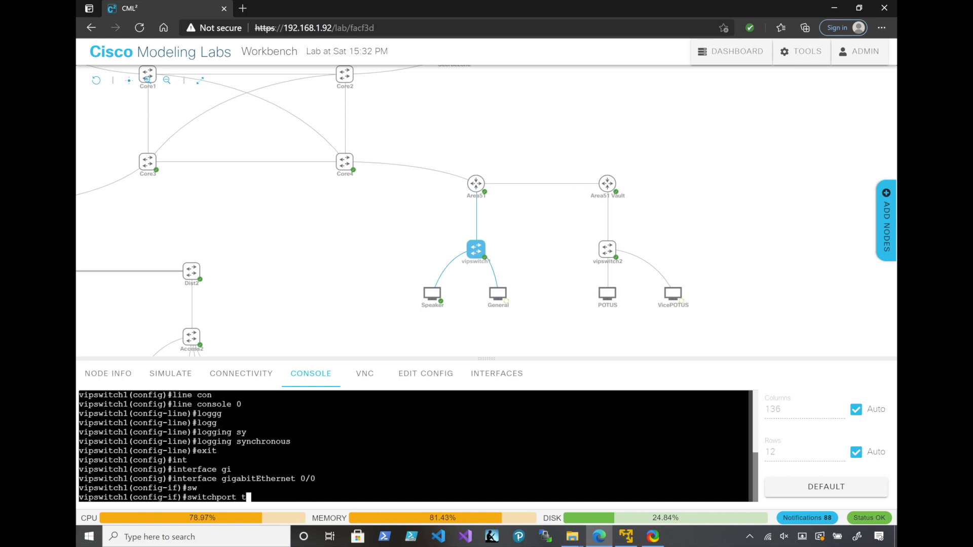
pyautogui.write('runk')
pyautogui.press('Tab')
pyautogui.write('en')
pyautogui.press('Tab')
pyautogui.write('do')
pyautogui.press('Tab')
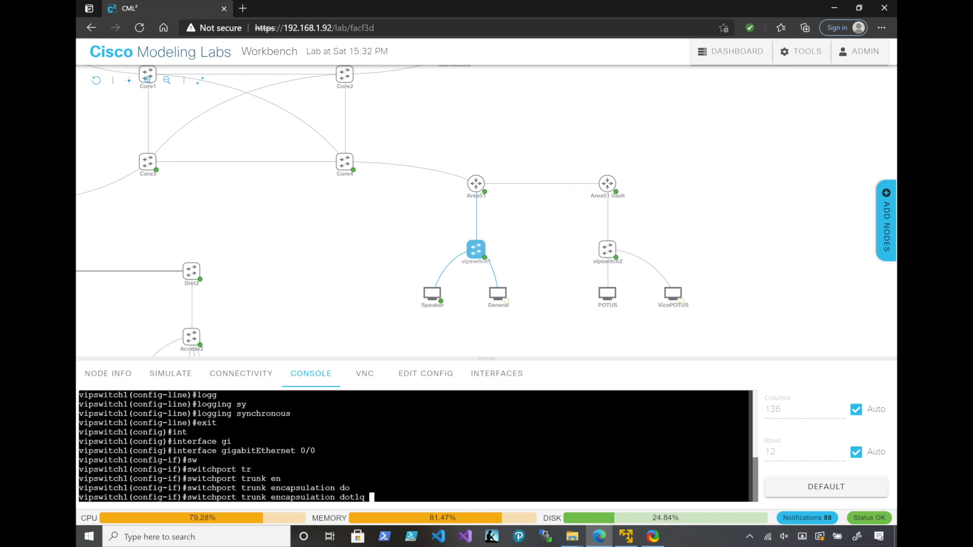
pyautogui.press('Return')
# Set GigabitEthernet 0/0 on vipswitch1 to switchport mode trunk and exit the interface configuration
pyautogui.write('switch1(config-if)#switchport')
pyautogui.press('Tab')
pyautogui.write('mo')
pyautogui.press('Tab')
pyautogui.write('tru')
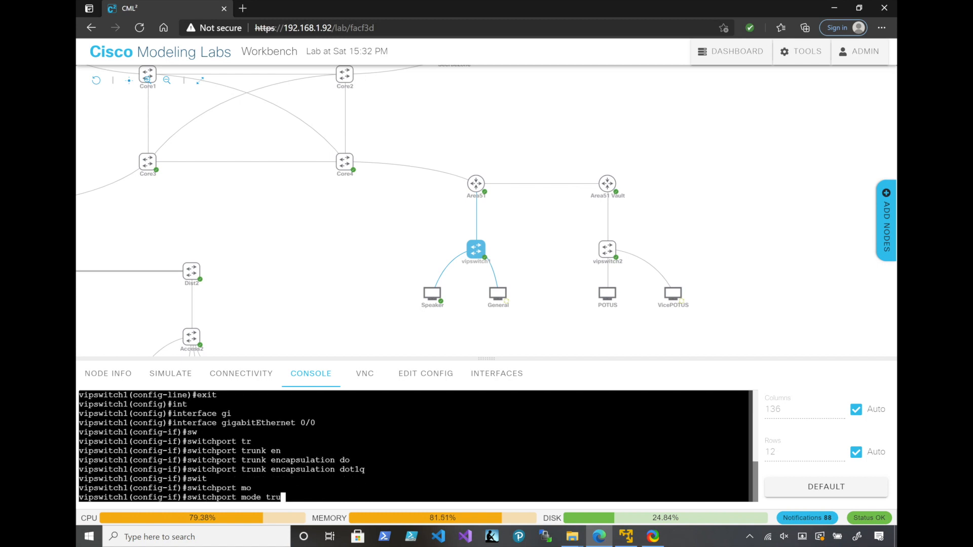
pyautogui.press('Tab')
pyautogui.press('Return')
pyautogui.write('exit')
pyautogui.press('Return')
# Set vipswitch1's interface GigabitEthernet 0/1 to switchport mode access
pyautogui.write('int')
pyautogui.press('Tab')
pyautogui.write('gi')
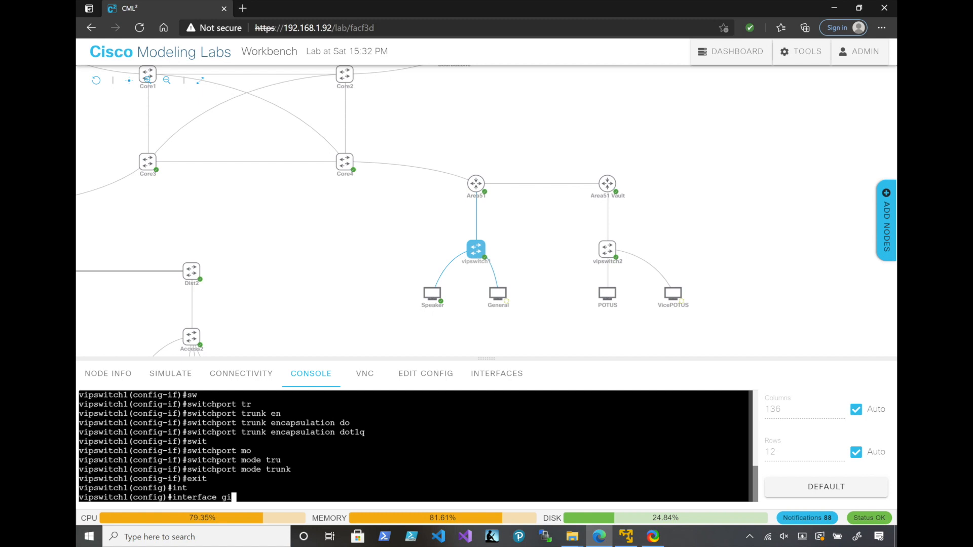
pyautogui.press('Tab')
pyautogui.write('0/1')
pyautogui.press('Return')
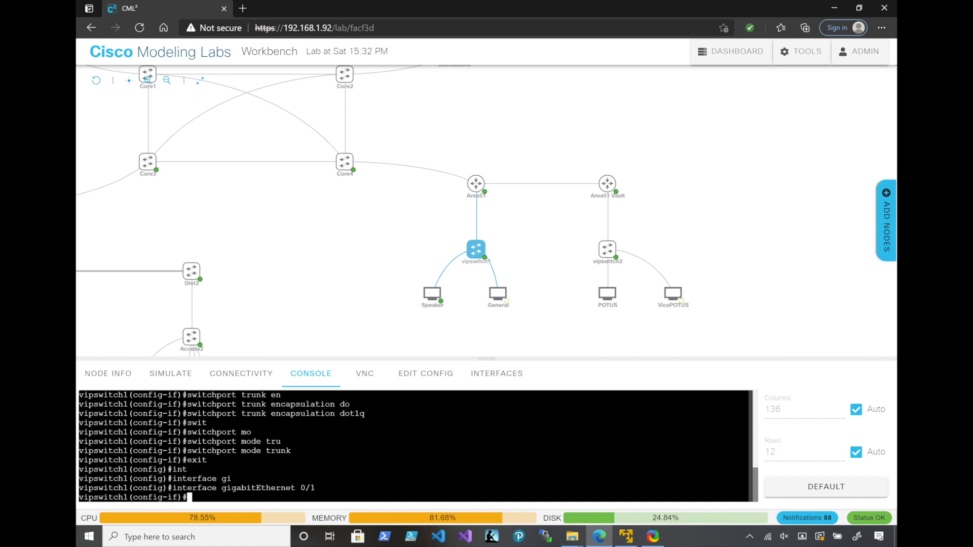
pyautogui.write('sw')
pyautogui.press('Tab')
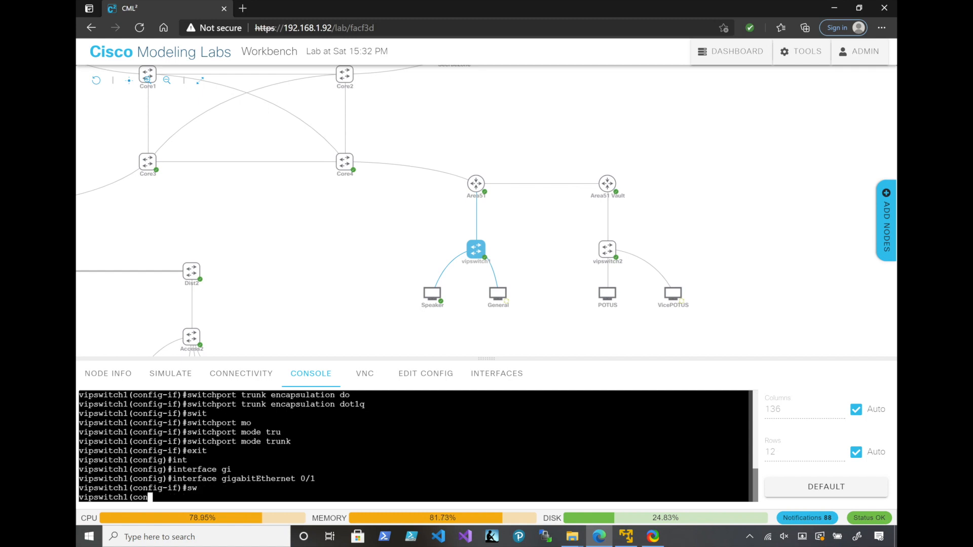
pyautogui.write('mo')
pyautogui.press('Tab')
pyautogui.write('ac')
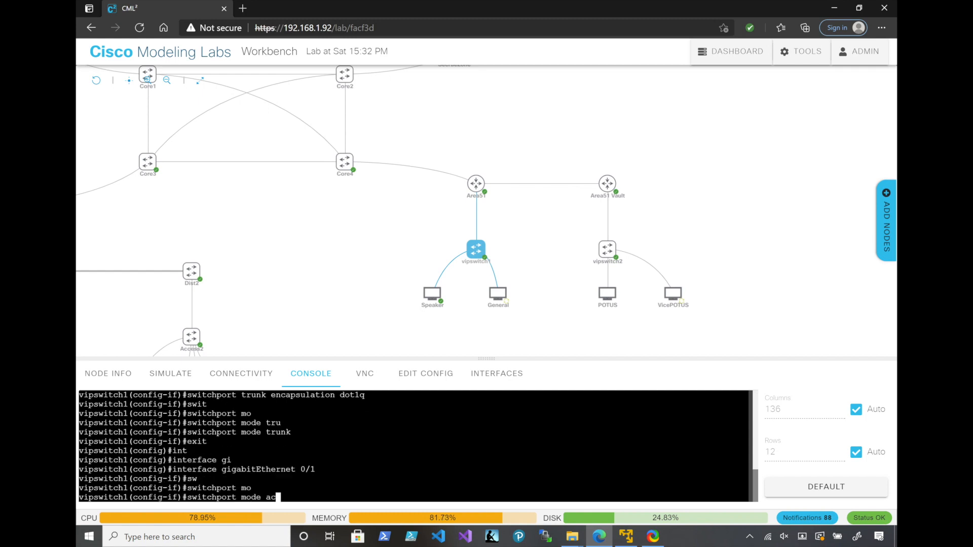
pyautogui.press('Tab')
pyautogui.press('Return')
# Assign GigabitEthernet 0/1 on vipswitch1 to access VLAN 10
pyautogui.write('sw')
pyautogui.press('Tab')
pyautogui.write('ac')
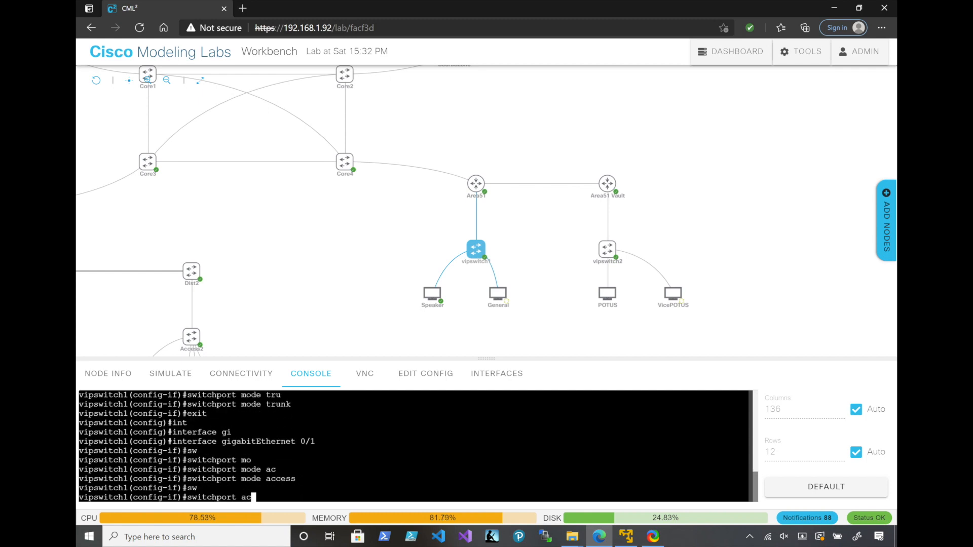
pyautogui.press('Tab')
pyautogui.write('vl')
pyautogui.press('Tab')
pyautogui.write('10')
pyautogui.press('Return')
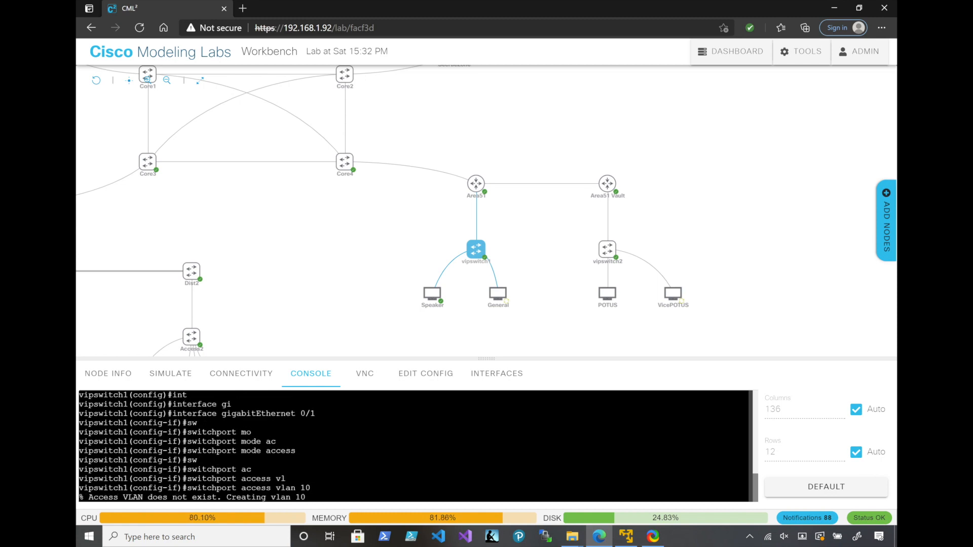
# Set vipswitch1's interface GigabitEthernet 0/2 to switchport mode access
pyautogui.press('Up')
pyautogui.press('Up')
pyautogui.press('Up')
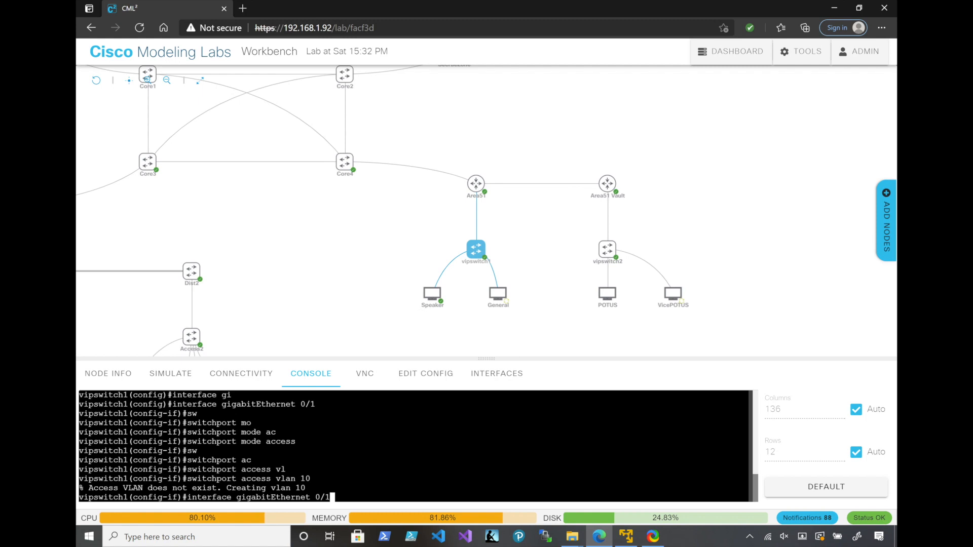
pyautogui.write('2')
pyautogui.press('Return')
pyautogui.write('switchport mode access')
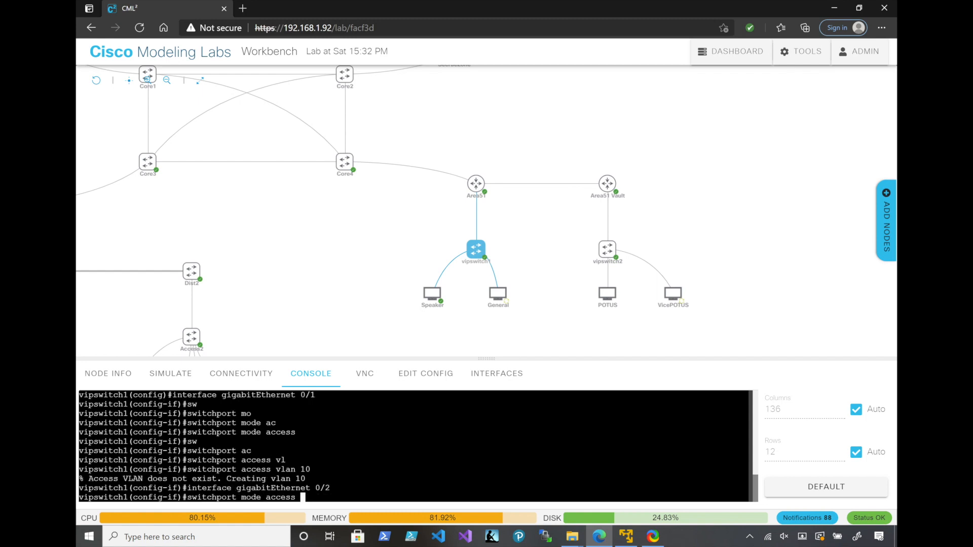
pyautogui.press('Return')
# Assign GigabitEthernet 0/2 on vipswitch1 to access VLAN 20
pyautogui.press('Up')
pyautogui.press('Up')
pyautogui.press('Up')
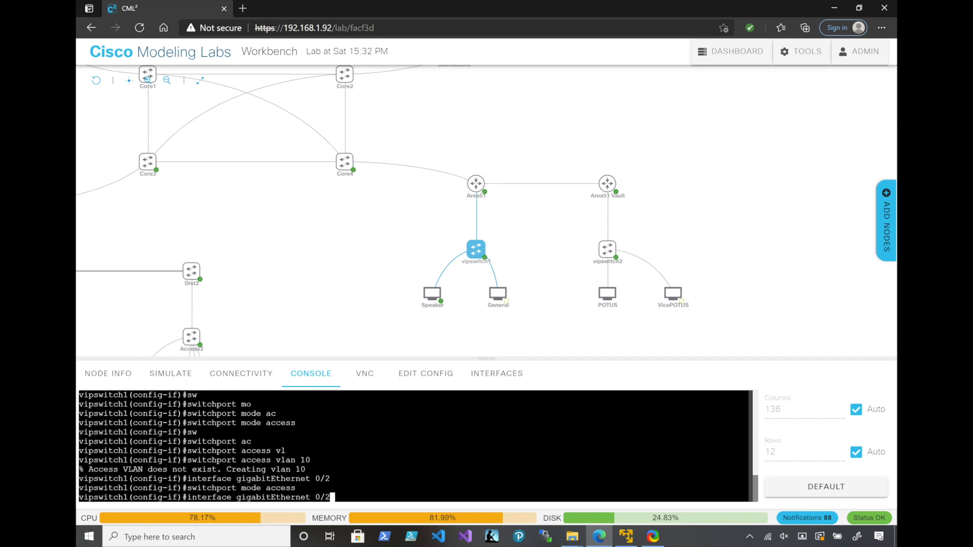
pyautogui.press('BackSpace')
pyautogui.press('BackSpace')
pyautogui.write('20')
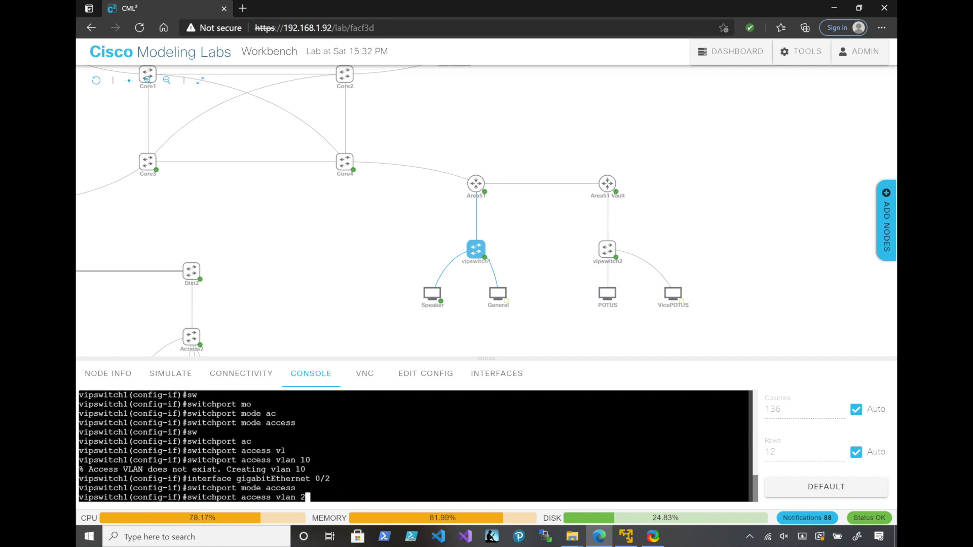
pyautogui.press('Return')
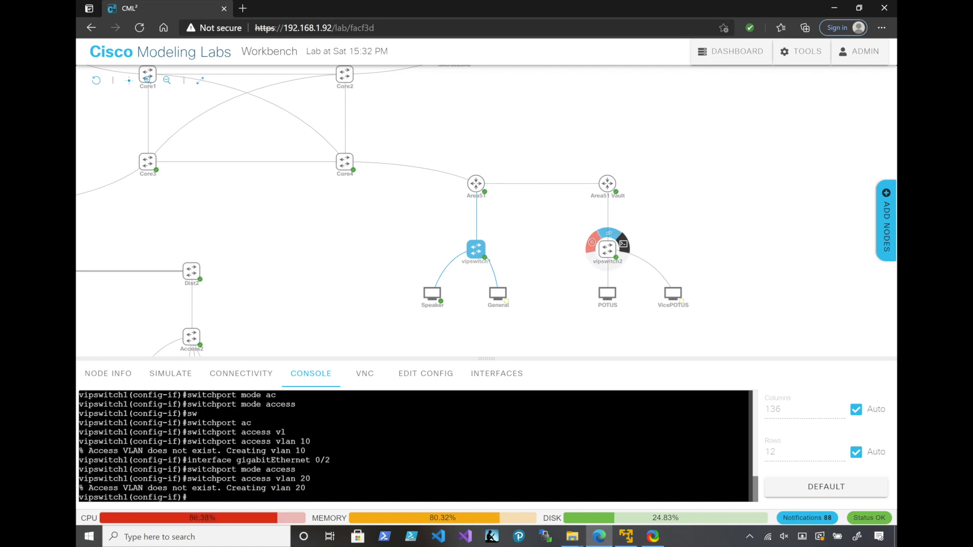
# Start the POTUS desktop node connected to vipswitch2
pyautogui.click(608, 249)
pyautogui.moveTo(607, 294)
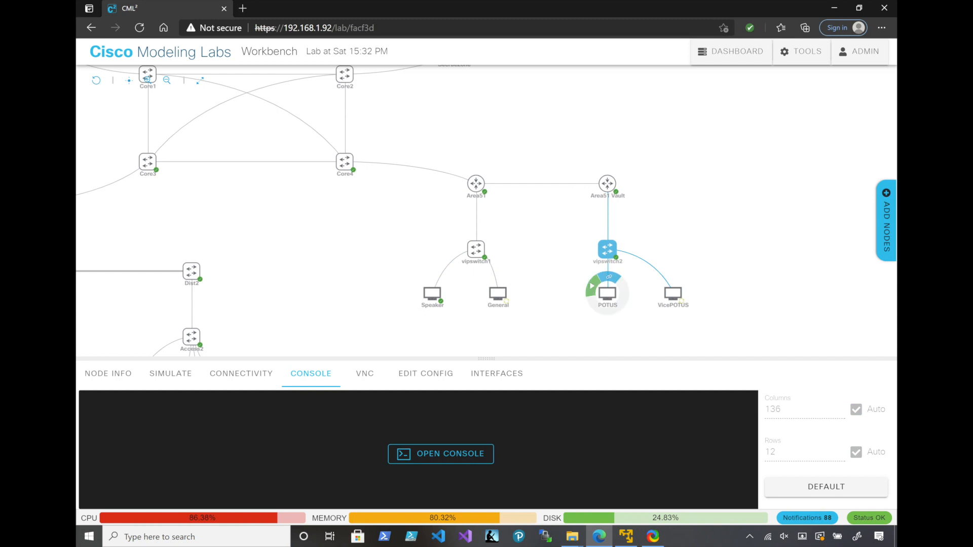
pyautogui.moveTo(592, 287); pyautogui.dragTo(596, 292)
pyautogui.click(596, 292)
pyautogui.click(595, 291)
pyautogui.click(596, 291)
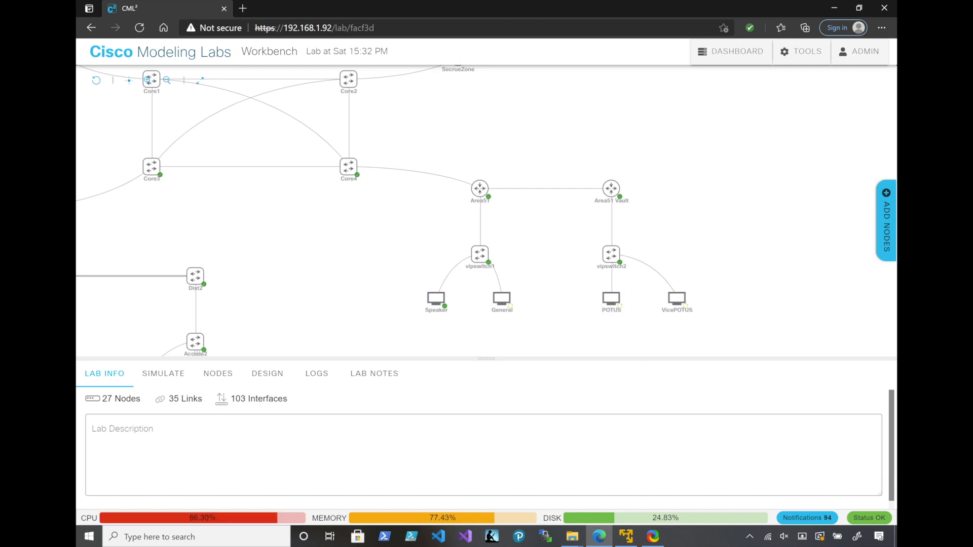
# Open vipswitch2's console and enter global configuration mode
pyautogui.moveTo(611, 254)
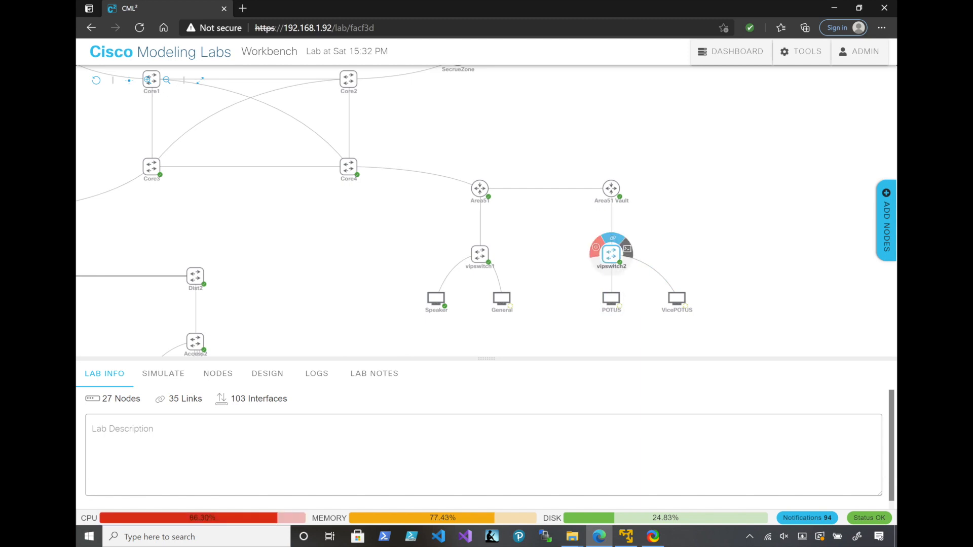
pyautogui.click(627, 249)
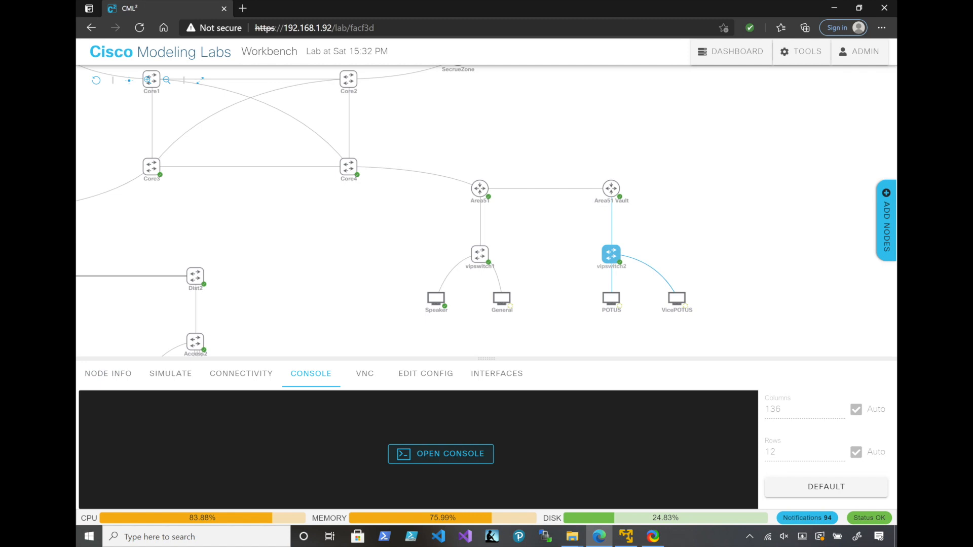
pyautogui.press('Return')
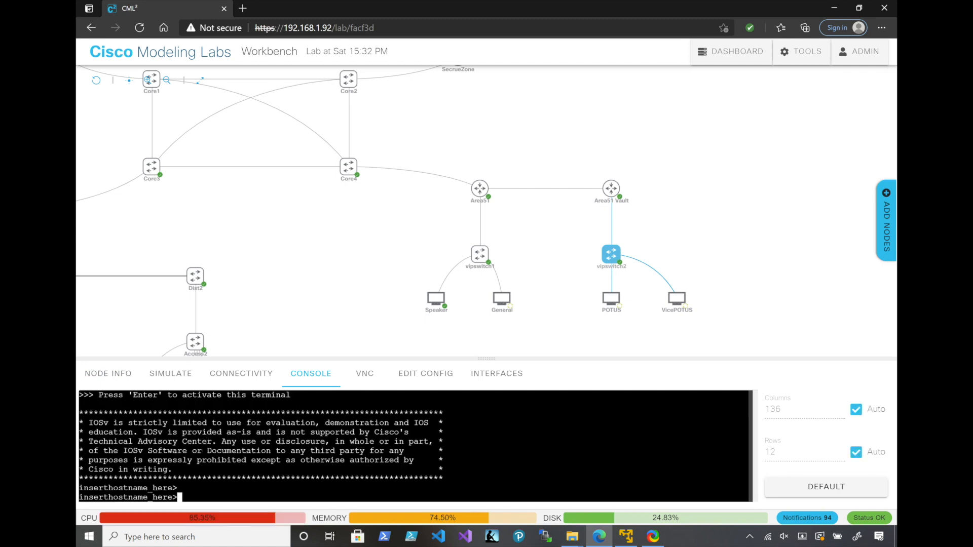
pyautogui.write('en')
pyautogui.press('Return')
pyautogui.write('conf t')
pyautogui.press('Return')
# Set the switch's hostname to vipswitch2
pyautogui.write('hostname_here(config)#hos')
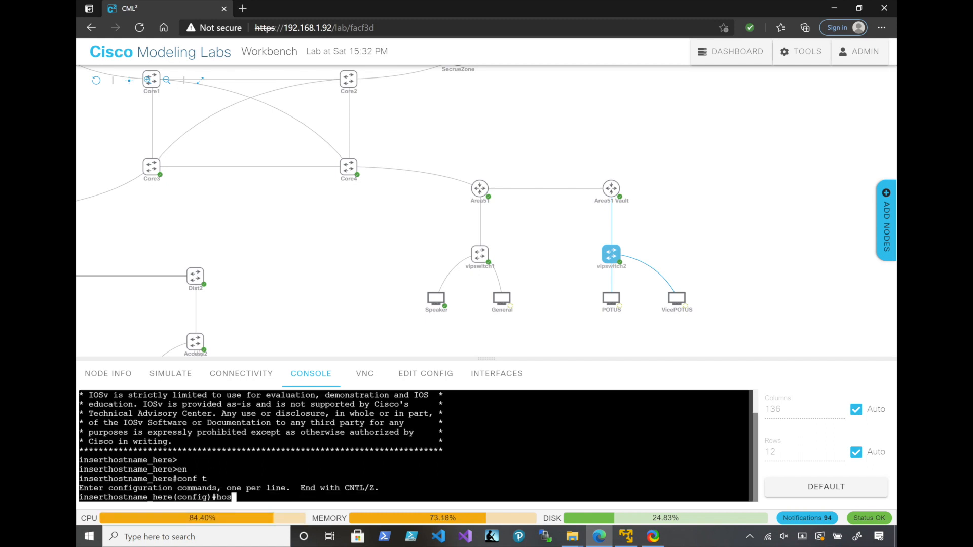
pyautogui.press('Tab')
pyautogui.write('vip')
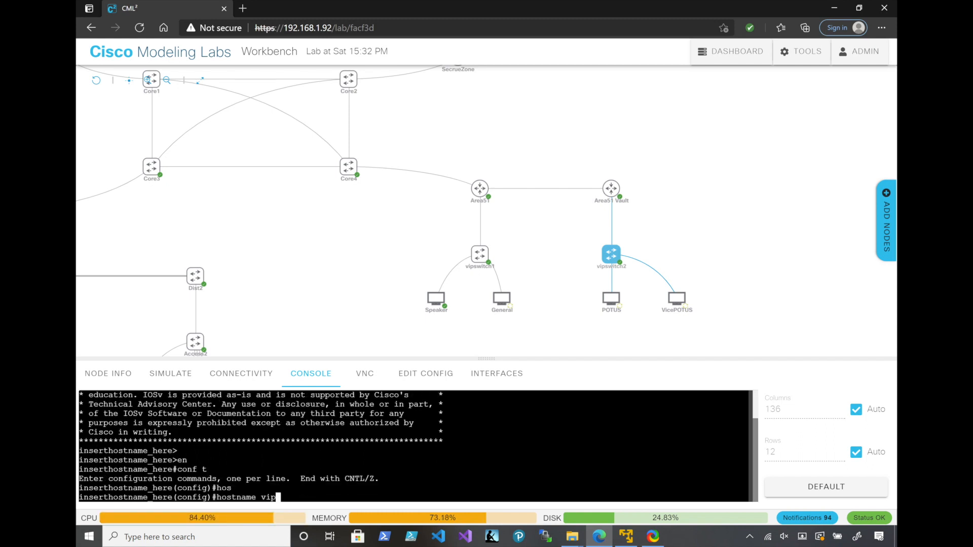
pyautogui.write('switch2')
pyautogui.press('Return')
# Enable synchronous logging on vipswitch2's console line 0
pyautogui.write('lin')
pyautogui.press('Tab')
pyautogui.write('con')
pyautogui.press('Tab')
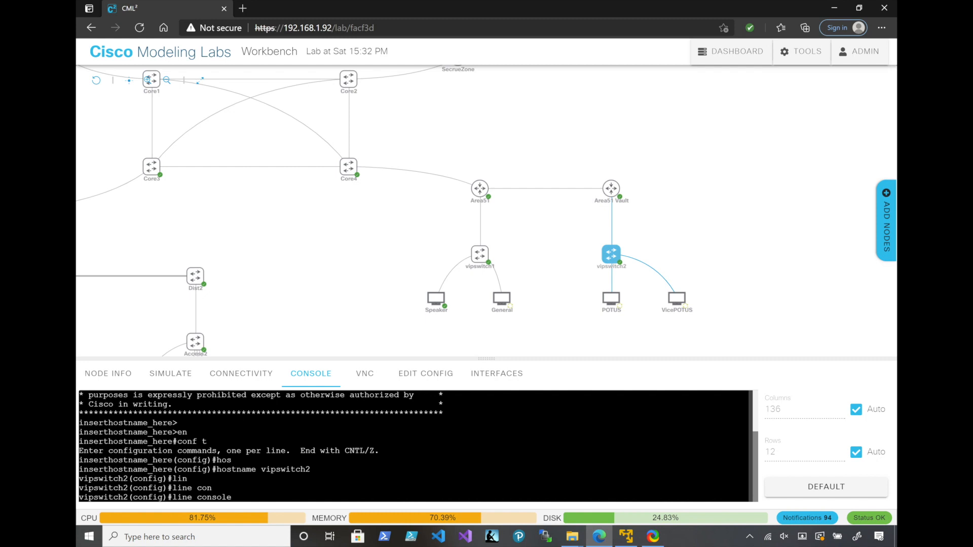
pyautogui.write('0')
pyautogui.press('Return')
pyautogui.write('loog')
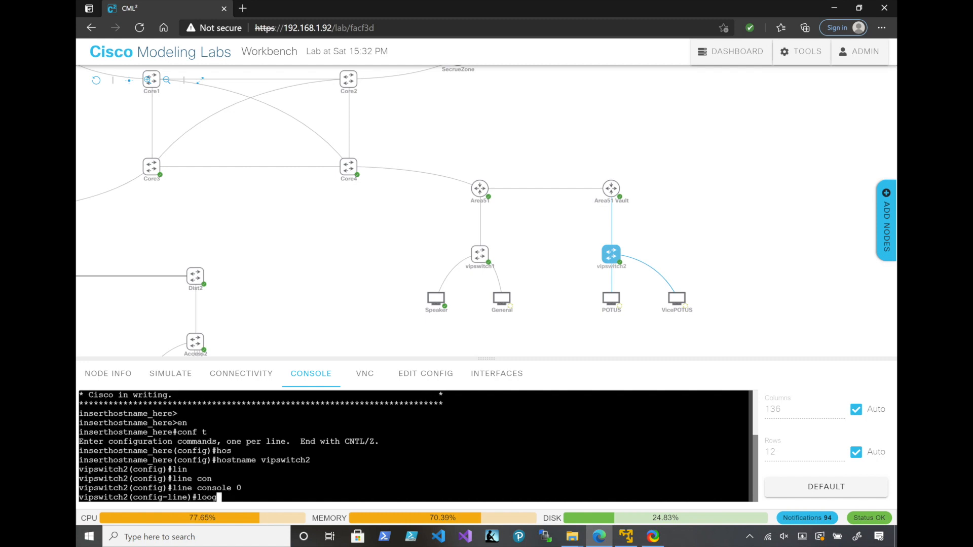
pyautogui.press('Tab')
pyautogui.press('BackSpace')
pyautogui.press('BackSpace')
pyautogui.write('gging syn')
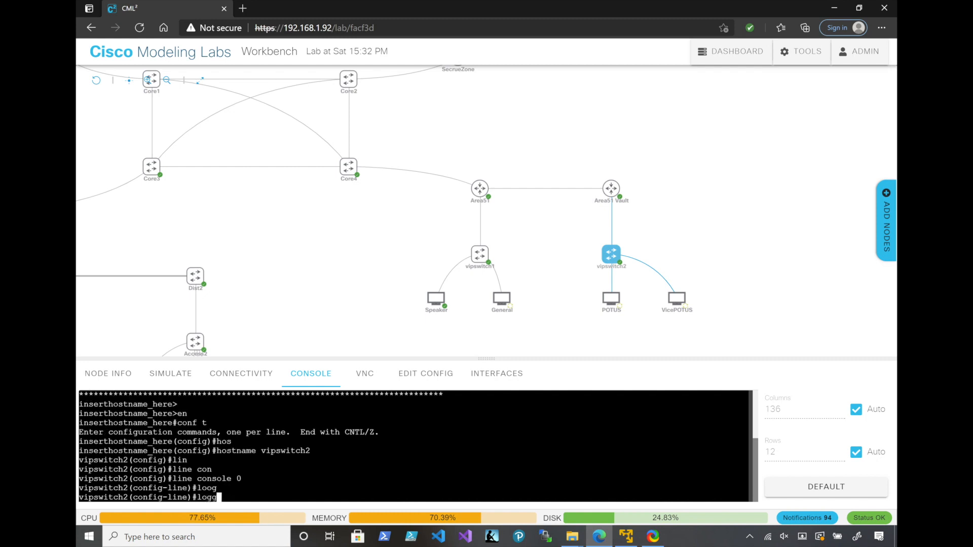
pyautogui.press('Tab')
pyautogui.write('syn')
pyautogui.press('Tab')
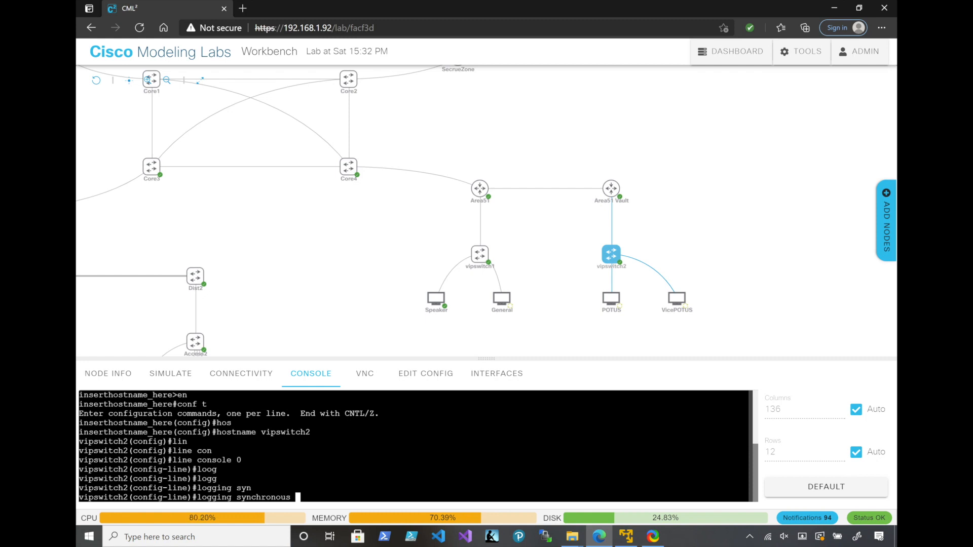
pyautogui.press('Return')
# Try to select interface GigabitEthernet 0/0 directly from vipswitch2's console line configuration
pyautogui.write('international')
pyautogui.press('Tab')
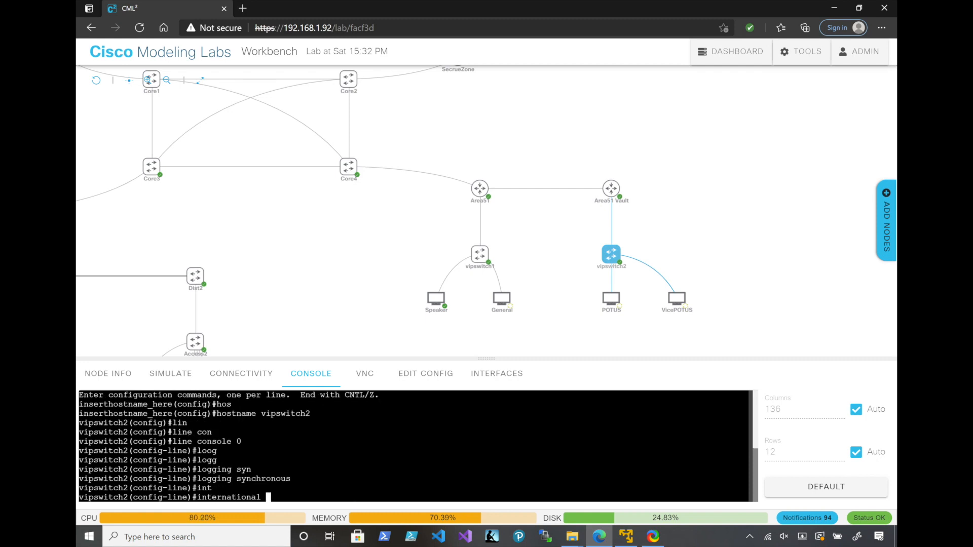
pyautogui.write('gi')
pyautogui.press('Tab')
pyautogui.write('0/0')
pyautogui.press('Return')
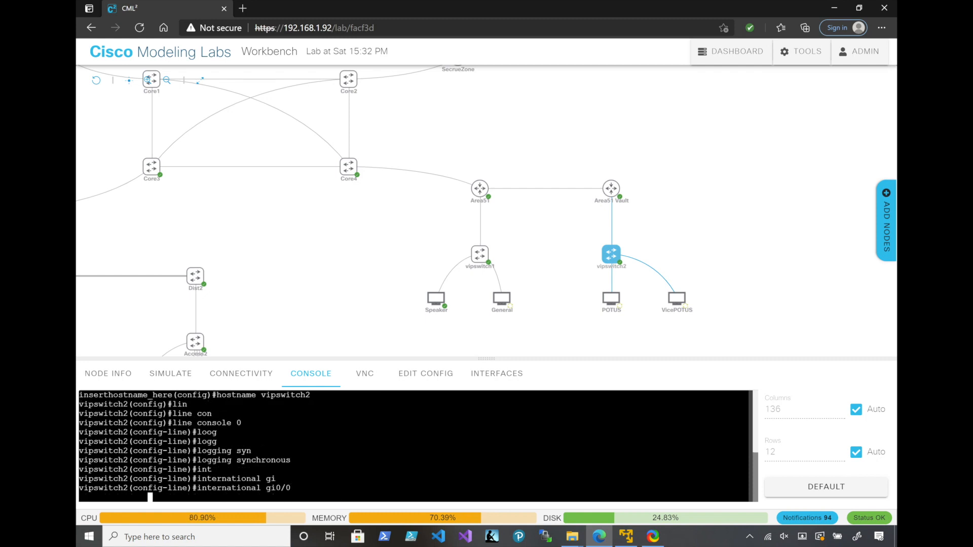
pyautogui.press('Up')
pyautogui.press('Left')
pyautogui.press('Left')
pyautogui.press('Left')
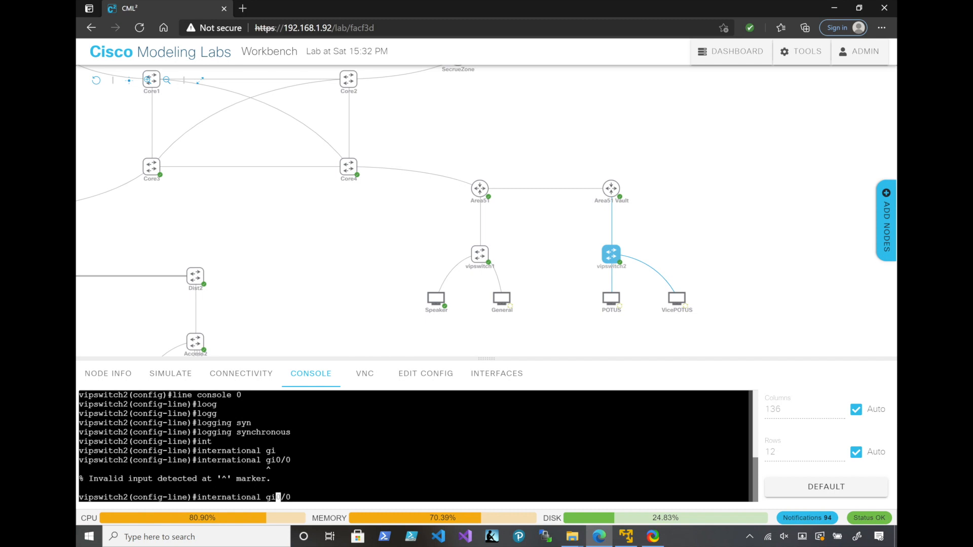
pyautogui.press('Return')
# Leave console line configuration on vipswitch2 and enter configuration of interface GigabitEthernet 0/0
pyautogui.write('exit')
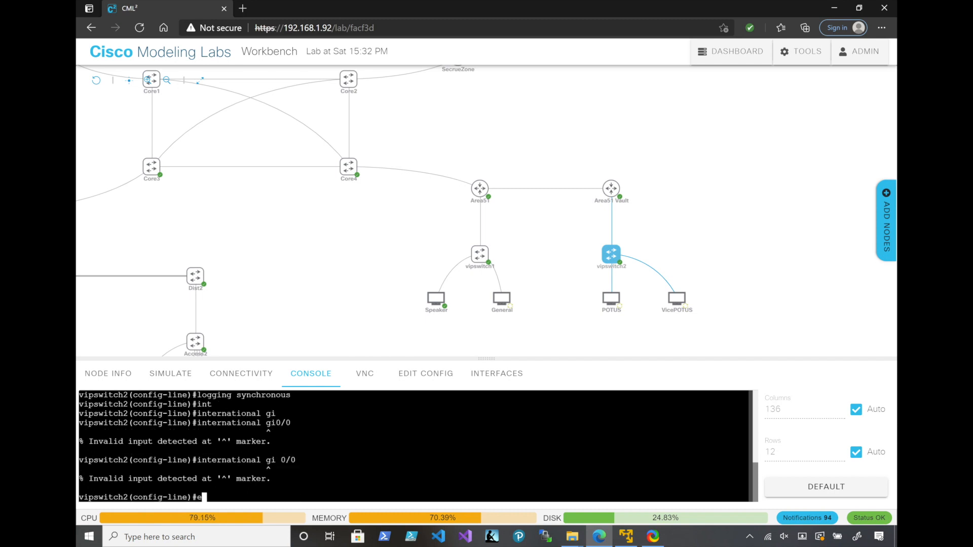
pyautogui.press('Return')
pyautogui.write('int')
pyautogui.press('Tab')
pyautogui.write('gi')
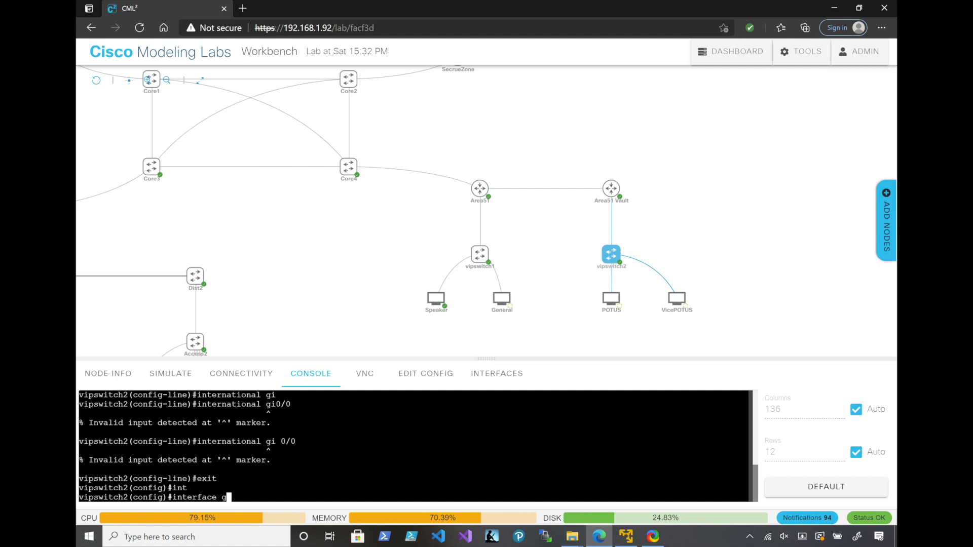
pyautogui.press('Tab')
pyautogui.write('0/0')
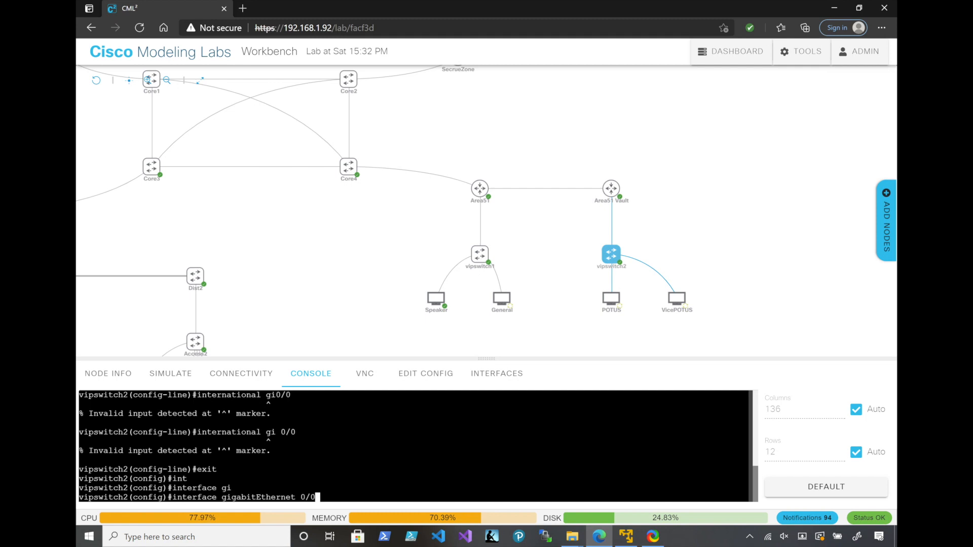
pyautogui.press('Return')
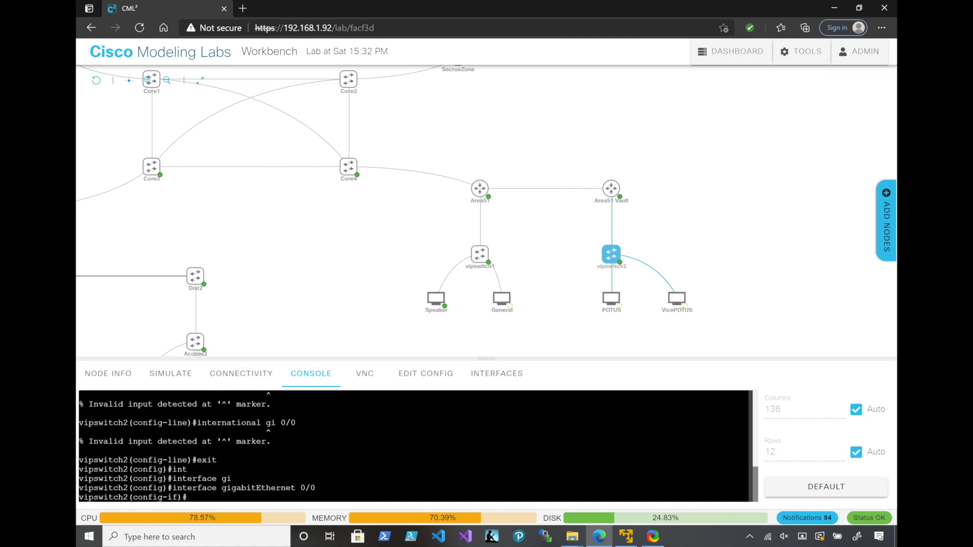
# Set the trunk encapsulation of vipswitch2's GigabitEthernet 0/0 to dot1q
pyautogui.write('sw')
pyautogui.press('Tab')
pyautogui.write('tr')
pyautogui.press('Tab')
pyautogui.write('en')
pyautogui.press('Tab')
pyautogui.write('do')
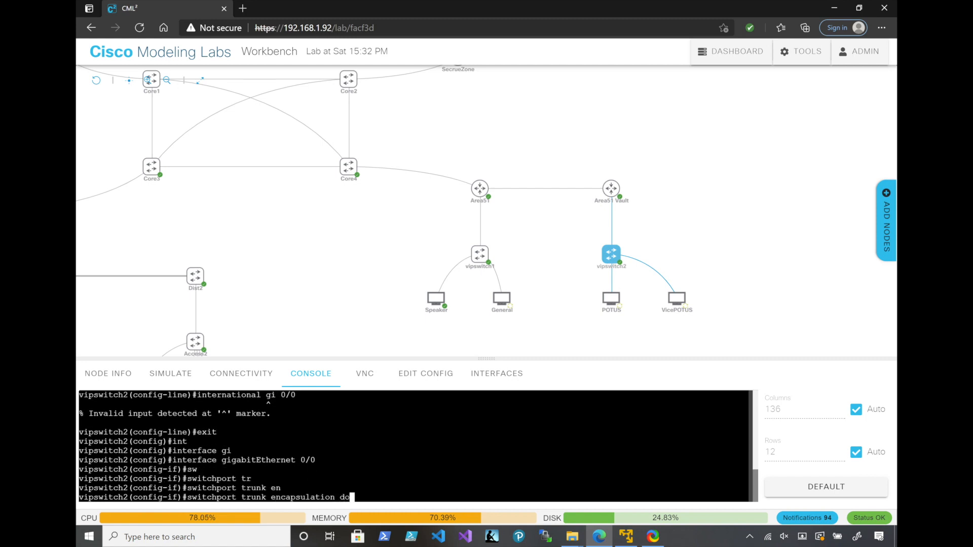
pyautogui.press('Tab')
pyautogui.press('Return')
# Set vipswitch2's interface GigabitEthernet 0/0 to switchport mode trunk
pyautogui.write('sw')
pyautogui.press('Tab')
pyautogui.write('mo')
pyautogui.press('Tab')
pyautogui.write('trunk')
pyautogui.press('Return')
# Leave the GigabitEthernet 0/0 configuration on vipswitch2 and enter configuration of interface GigabitEthernet 0/1
pyautogui.write('e')
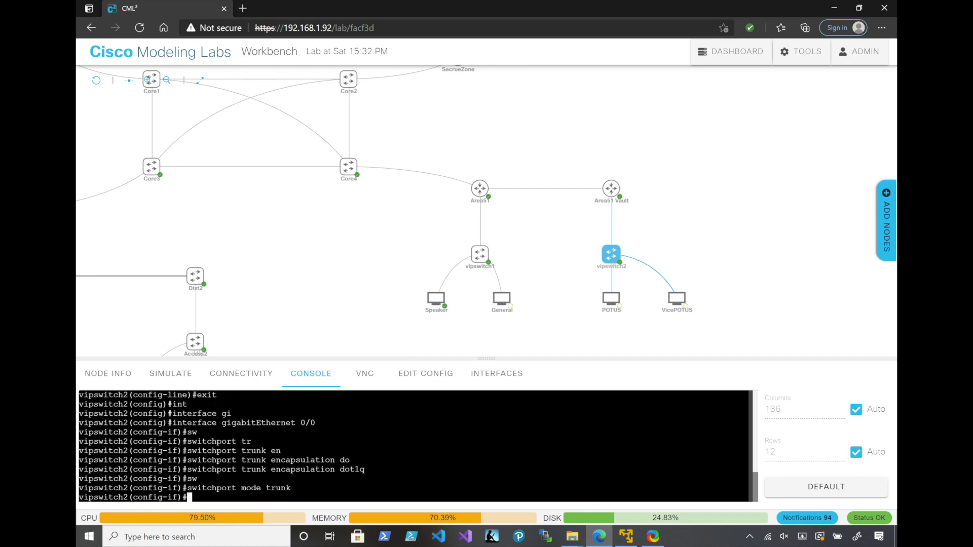
pyautogui.write('xit')
pyautogui.press('Return')
pyautogui.write('int')
pyautogui.press('Tab')
pyautogui.write('gi')
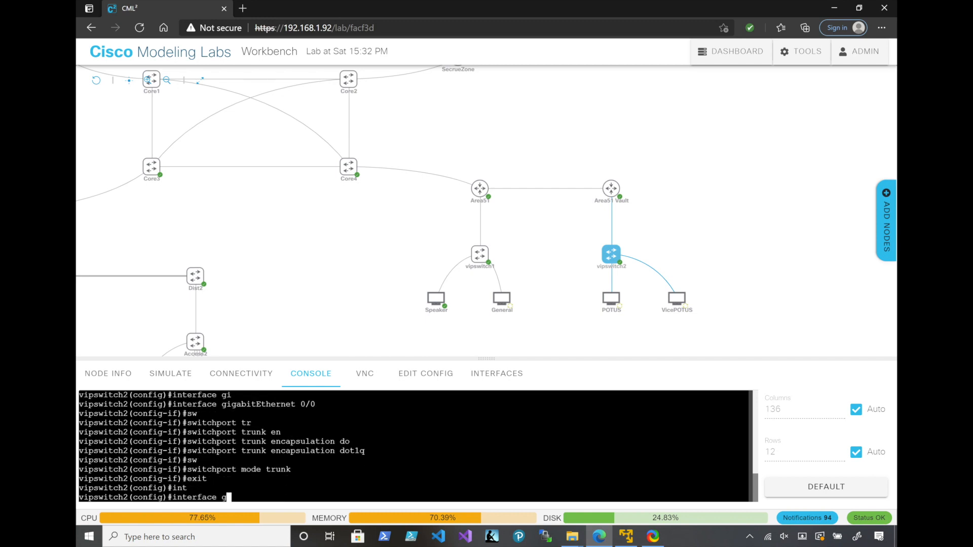
pyautogui.press('Tab')
pyautogui.write('0/1')
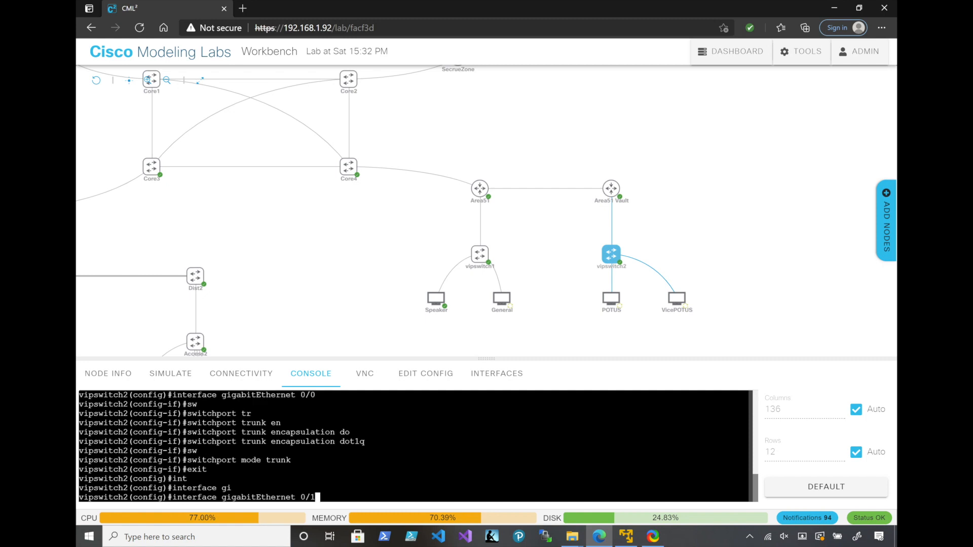
pyautogui.press('Return')
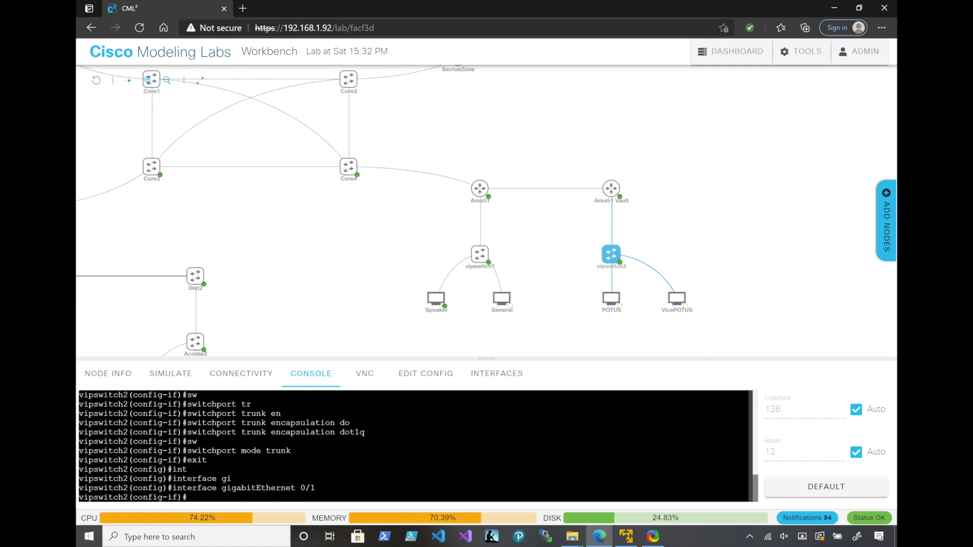
# Set vipswitch2's interface GigabitEthernet 0/1 to switchport mode access
pyautogui.write('sw')
pyautogui.press('Tab')
pyautogui.write('mo')
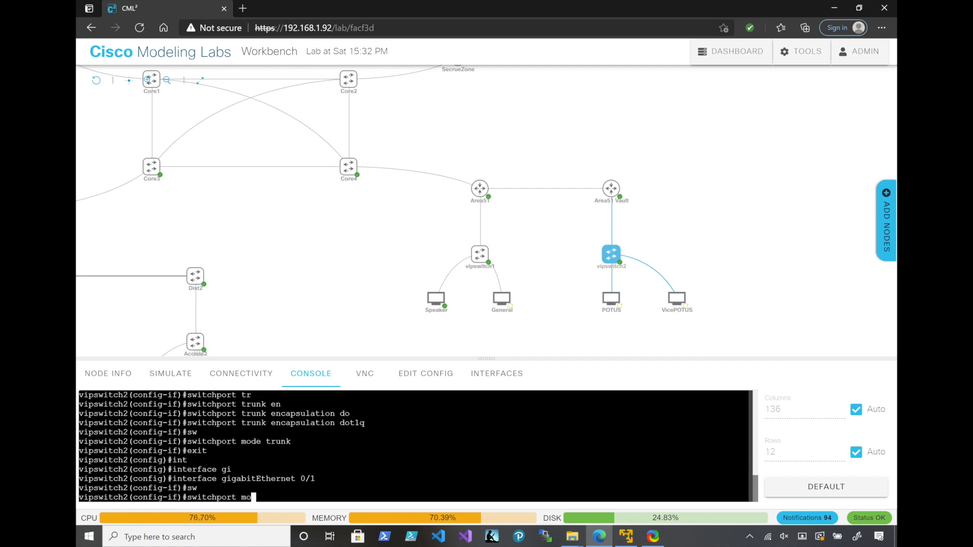
pyautogui.press('Tab')
pyautogui.write('ac')
pyautogui.press('Tab')
pyautogui.press('Return')
# Assign GigabitEthernet 0/1 on vipswitch2 to access VLAN 77
pyautogui.write('switch2(config-if)#sw')
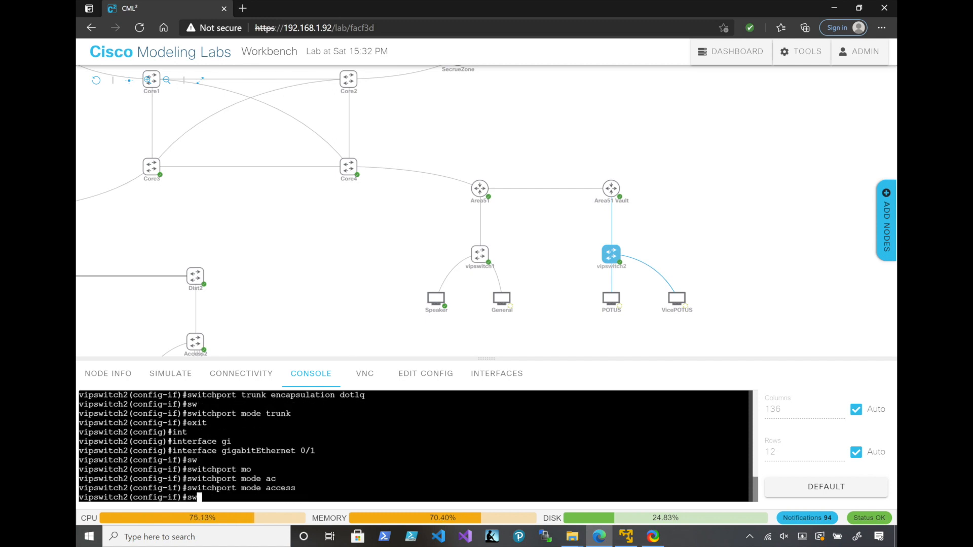
pyautogui.press('Tab')
pyautogui.write('acc')
pyautogui.press('Tab')
pyautogui.write('v')
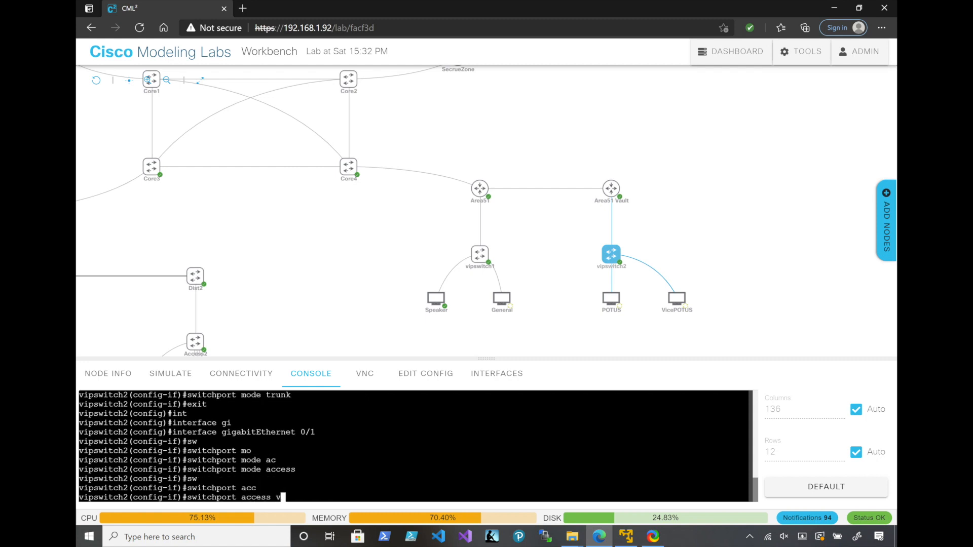
pyautogui.write('l')
pyautogui.press('Tab')
pyautogui.write('77')
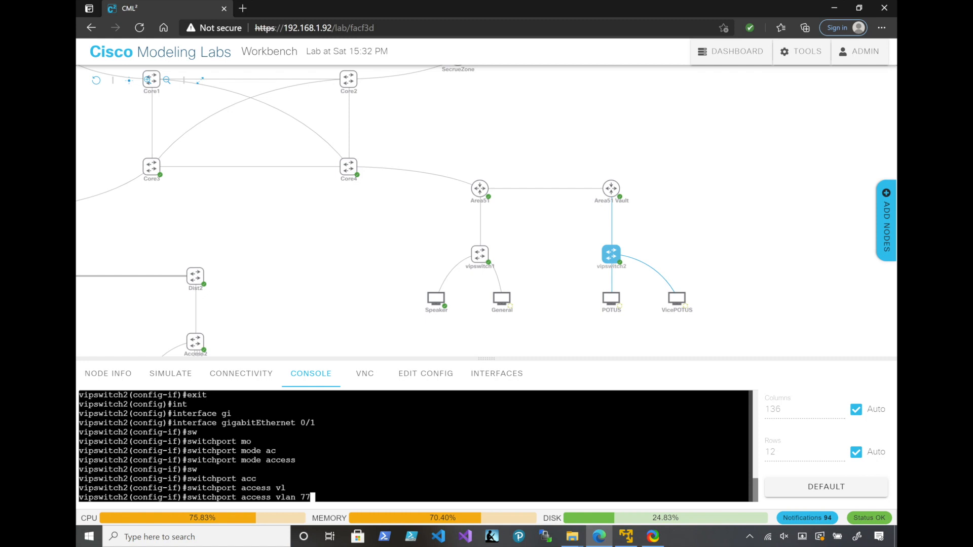
pyautogui.press('Return')
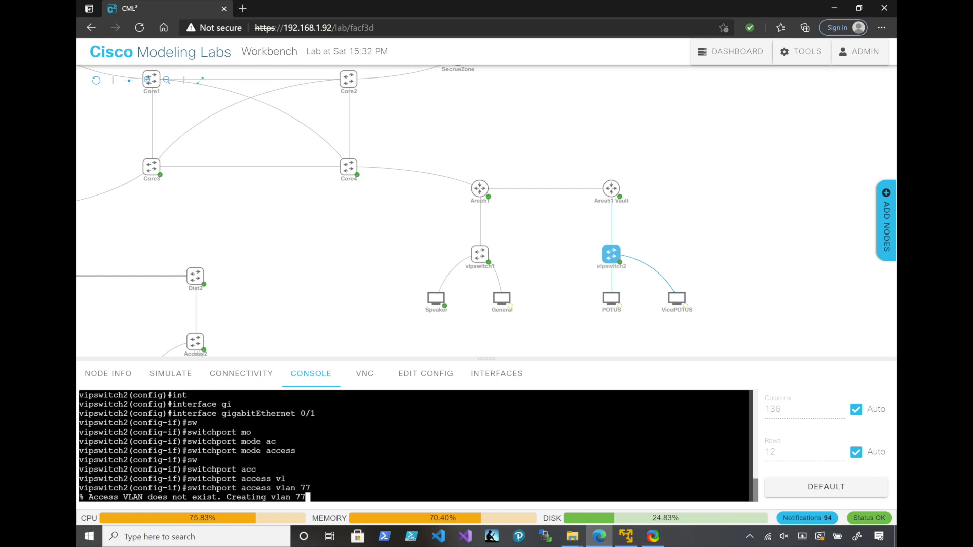
# Enter configuration of interface GigabitEthernet 0/2 on vipswitch2
pyautogui.write('nt')
pyautogui.press('Tab')
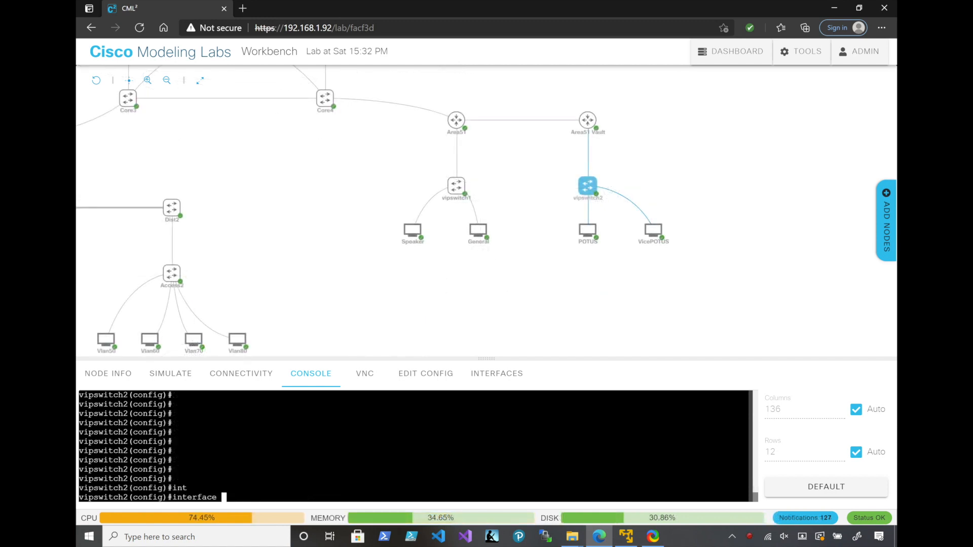
pyautogui.write('gi')
pyautogui.press('Tab')
pyautogui.write('0')
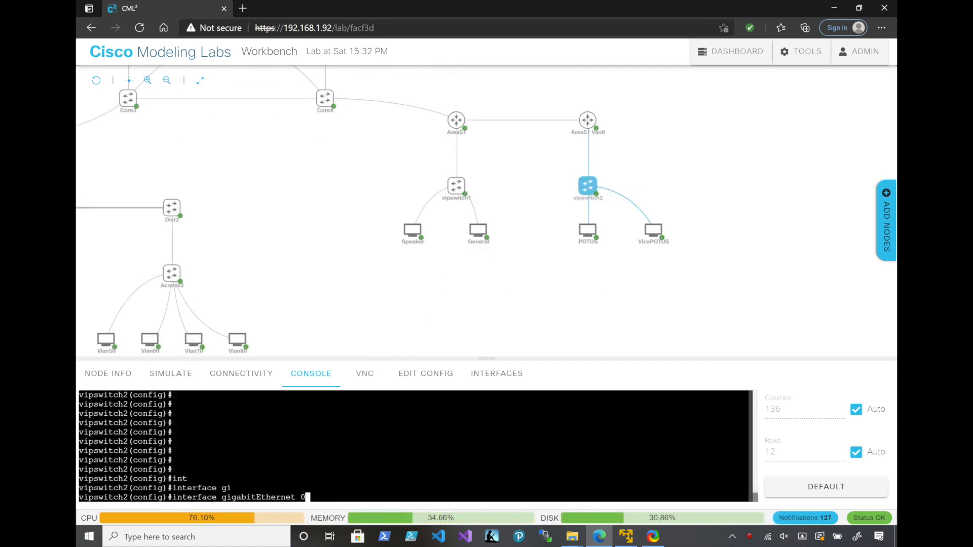
pyautogui.write('/2')
pyautogui.press('Return')
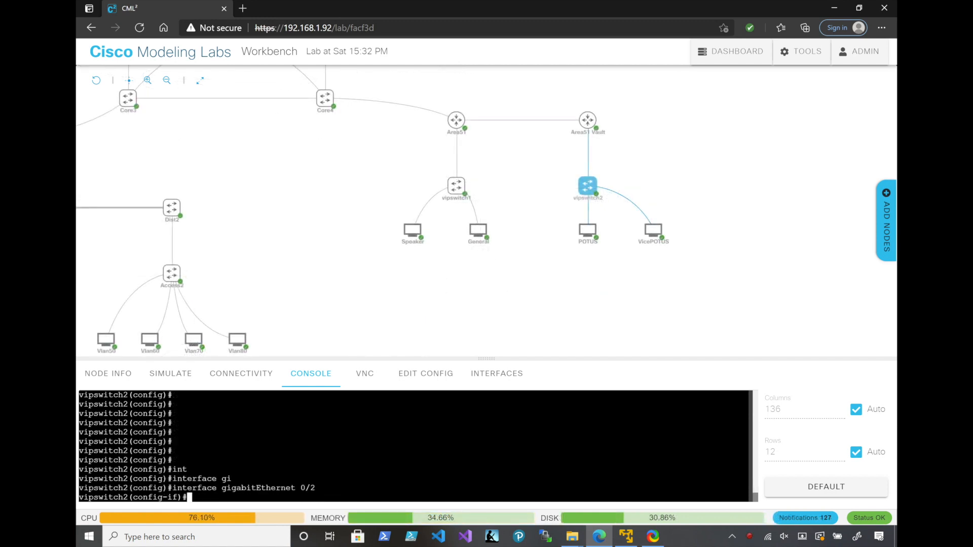
# Set vipswitch2's interface GigabitEthernet 0/2 to switchport mode access
pyautogui.write('sw')
pyautogui.press('Tab')
pyautogui.write('mo')
pyautogui.press('Tab')
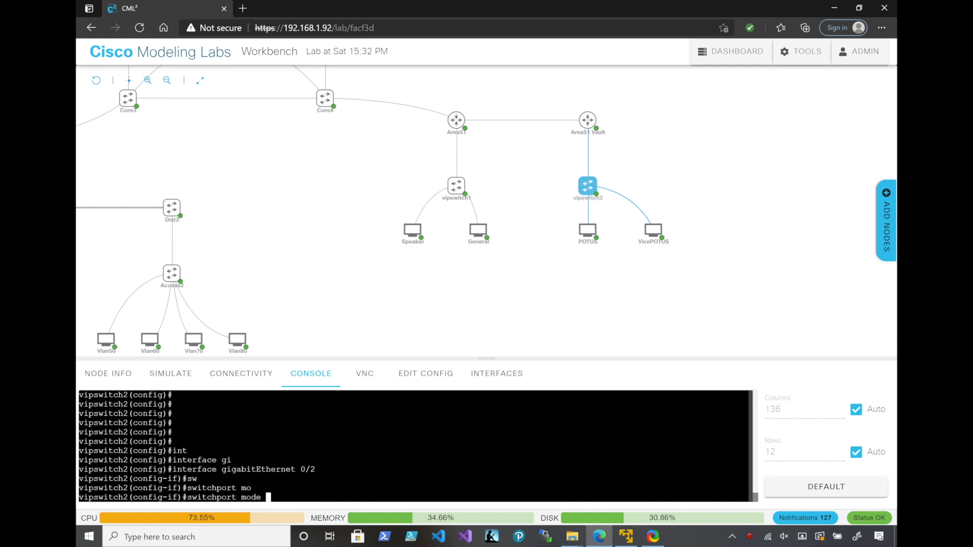
pyautogui.write('ac')
pyautogui.press('Tab')
pyautogui.press('Return')
# Assign GigabitEthernet 0/2 on vipswitch2 to access VLAN 7 and exit configuration mode
pyautogui.write('sw')
pyautogui.press('Tab')
pyautogui.write('ac')
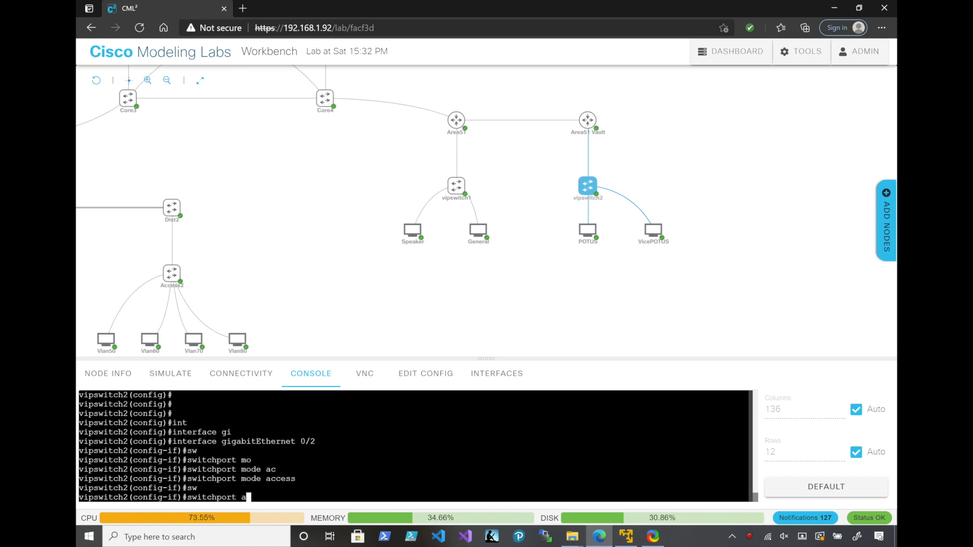
pyautogui.press('Tab')
pyautogui.write('vl')
pyautogui.press('Tab')
pyautogui.write('7')
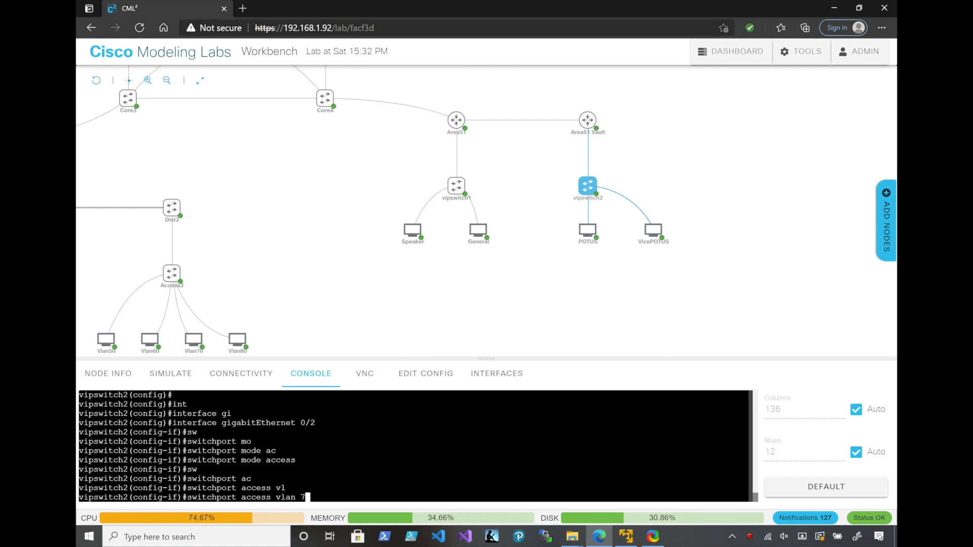
pyautogui.press('Return')
pyautogui.write('end')
pyautogui.press('Return')
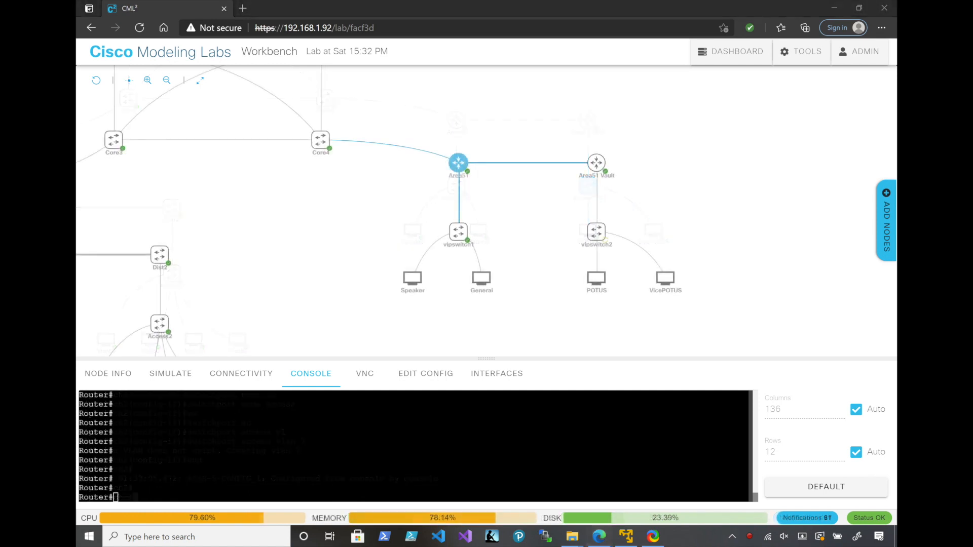
# Enter global configuration mode on the Area51 router and set its hostname to Area51
pyautogui.click(115, 497)
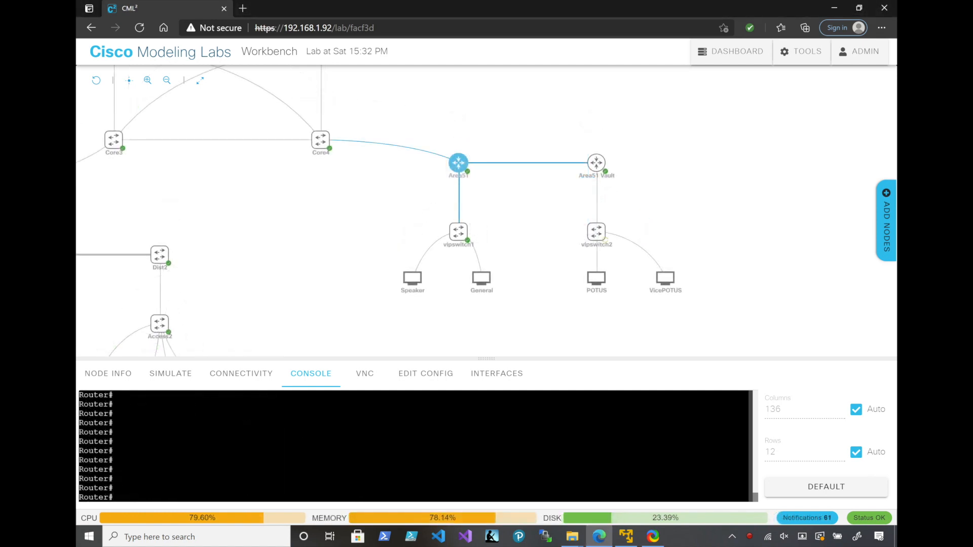
pyautogui.write('conf t')
pyautogui.press('Return')
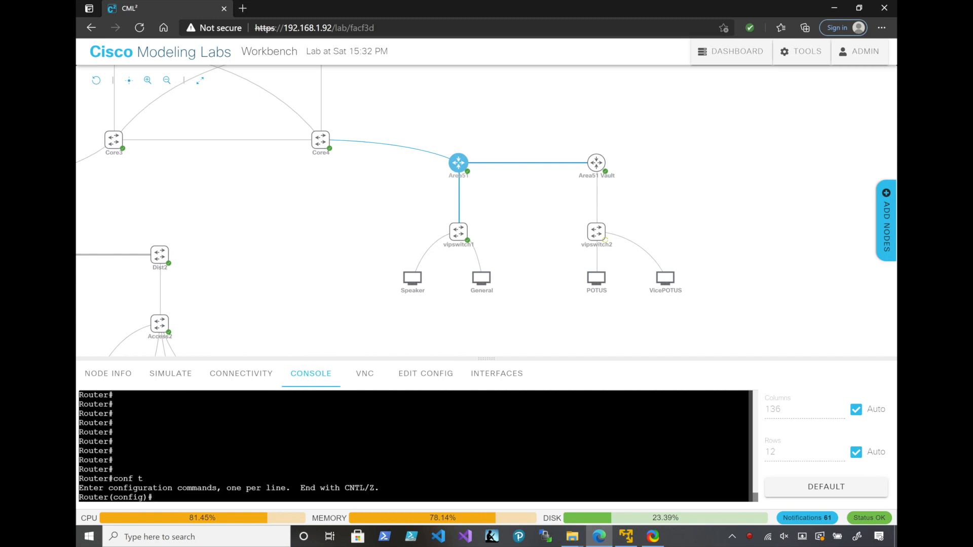
pyautogui.write('ho')
pyautogui.press('Tab')
pyautogui.write('Area51')
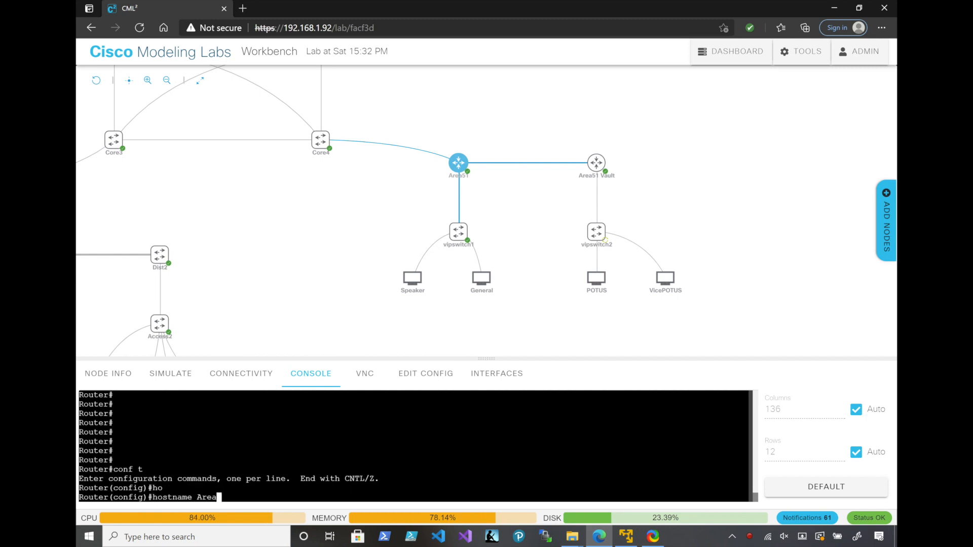
pyautogui.press('Return')
# Enable synchronous logging on console line 0 of the Area51 router and return to global configuration mode
pyautogui.write('lin')
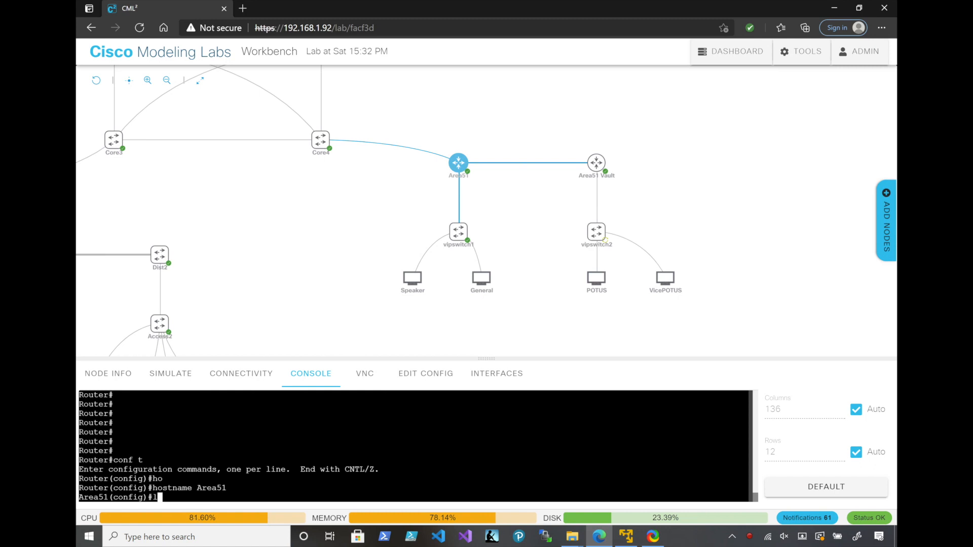
pyautogui.press('Tab')
pyautogui.write('con')
pyautogui.press('Tab')
pyautogui.write('0')
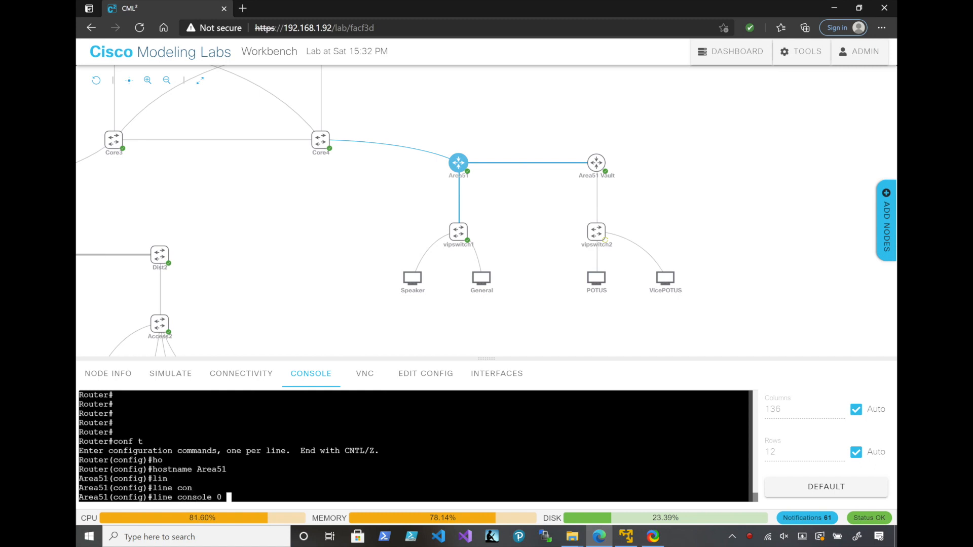
pyautogui.press('Return')
pyautogui.write('log')
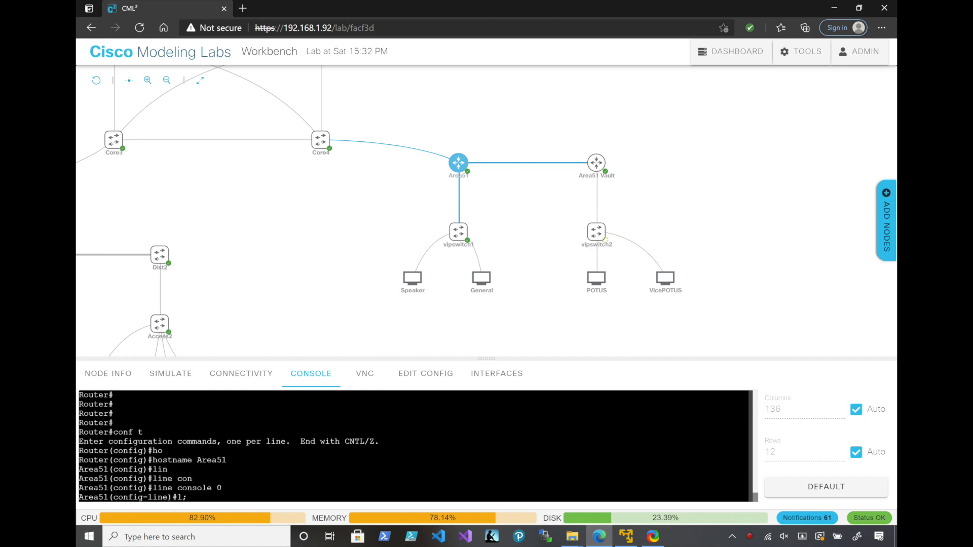
pyautogui.write('g')
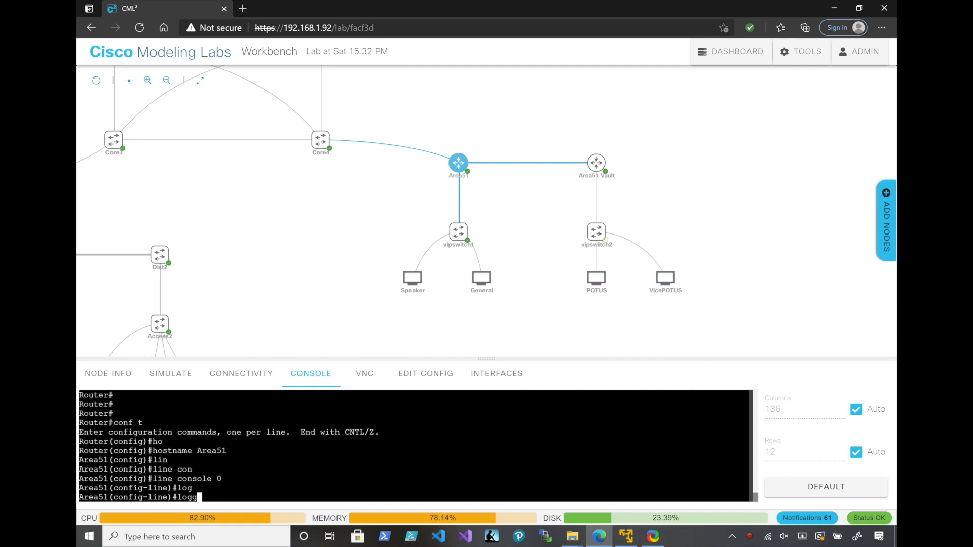
pyautogui.press('Tab')
pyautogui.write('syn')
pyautogui.press('Tab')
pyautogui.press('Return')
pyautogui.write('exit')
pyautogui.press('Return')
# Bring up interface GigabitEthernet 0/2 on the Area51 router with no shutdown
pyautogui.write('interface g')
pyautogui.press('Tab')
pyautogui.write('gi')
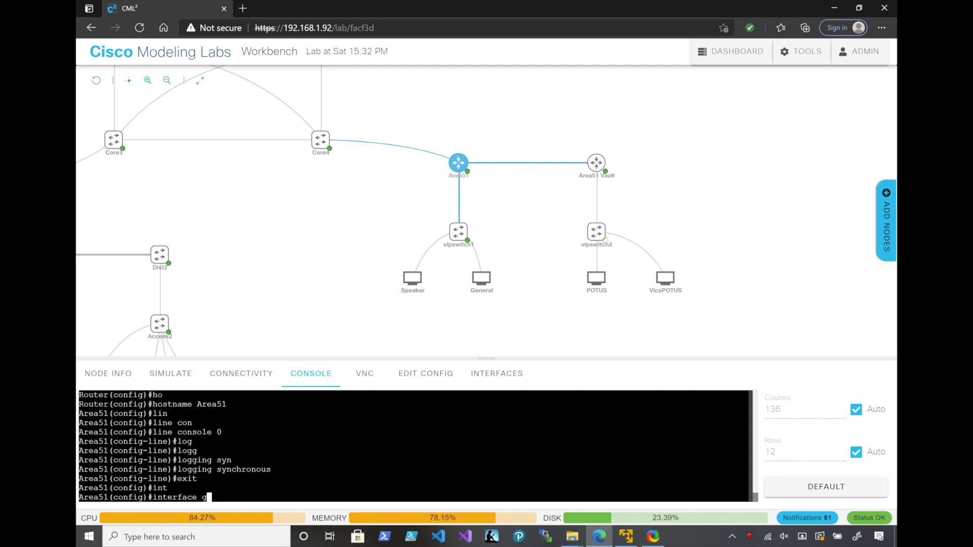
pyautogui.press('Tab')
pyautogui.write('0/2')
pyautogui.press('Return')
pyautogui.write('no shu')
pyautogui.press('Tab')
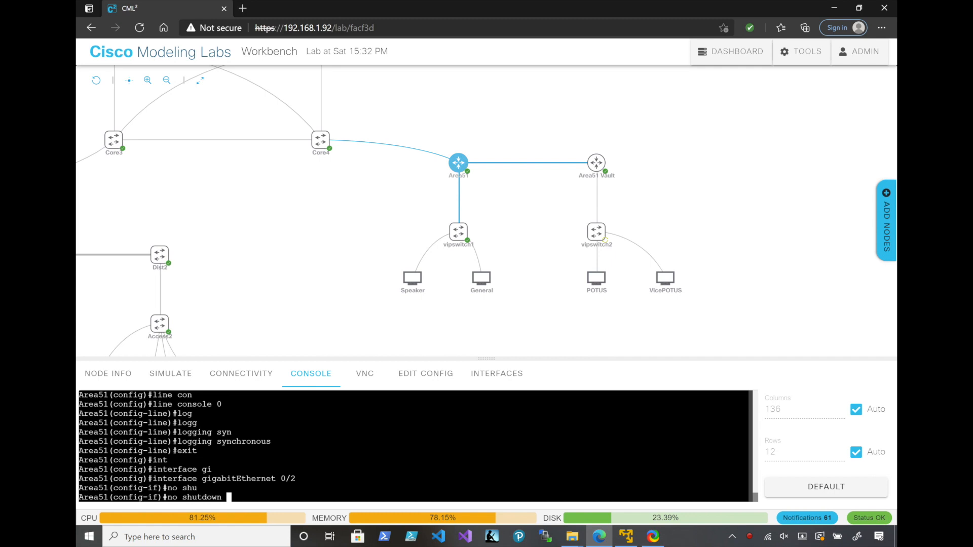
# Create subinterface GigabitEthernet 0/2.10 on the Area51 router with dot1Q encapsulation for VLAN 10
pyautogui.press('Return')
pyautogui.press('Up')
pyautogui.press('Up')
pyautogui.press('Up')
pyautogui.write('.10')
pyautogui.press('Return')
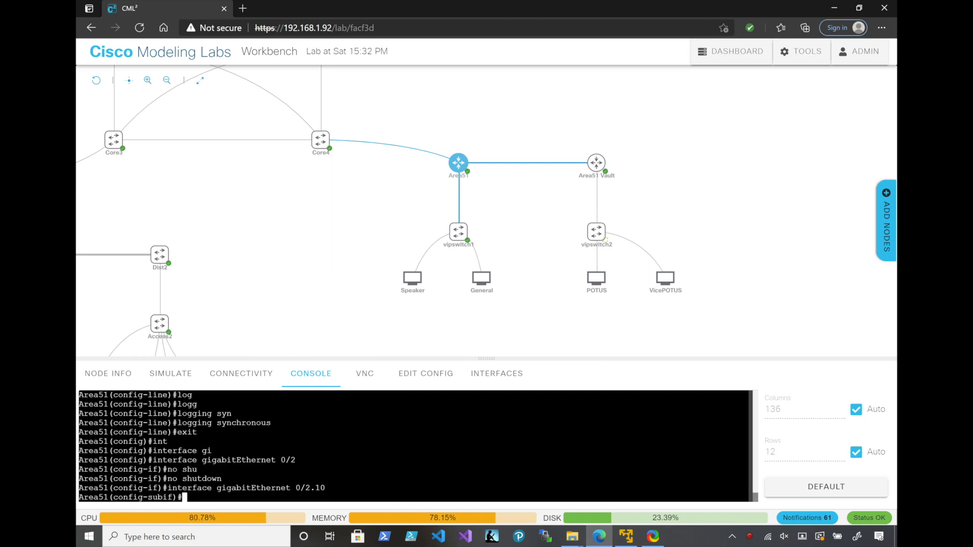
pyautogui.write('en')
pyautogui.press('Tab')
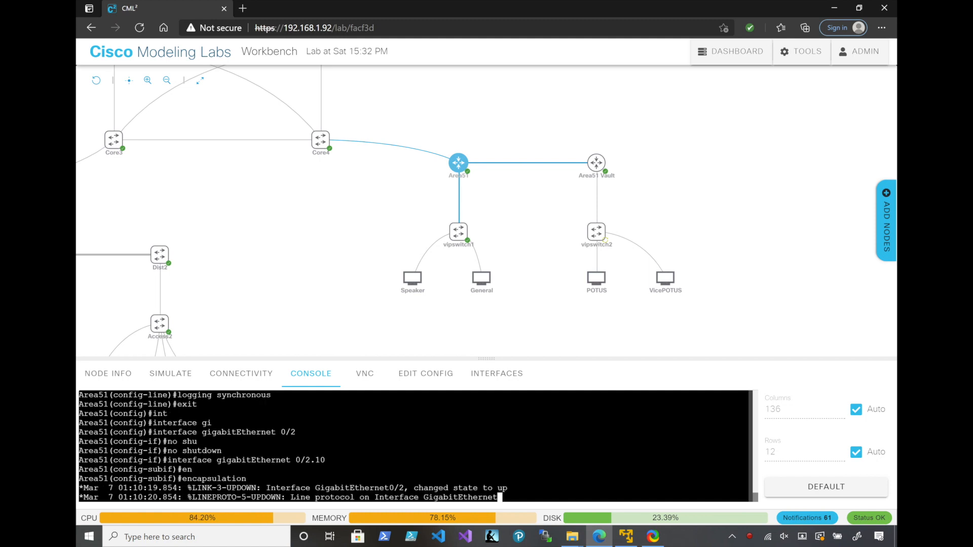
pyautogui.write('do')
pyautogui.press('Tab')
pyautogui.write('10')
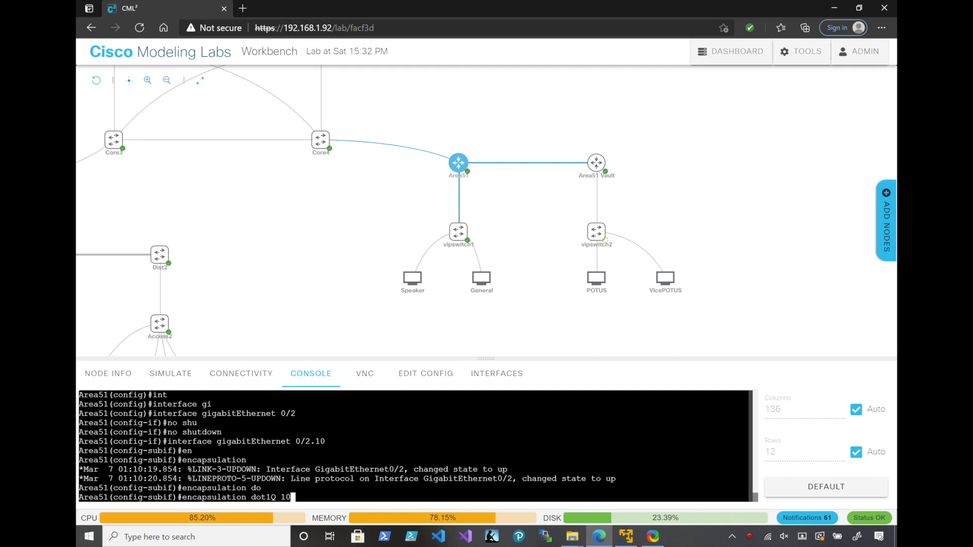
pyautogui.press('Return')
# Assign IP address 192.168.10.1 with mask 255.255.255.0 to subinterface GigabitEthernet 0/2.10 on Area51
pyautogui.write('ip add')
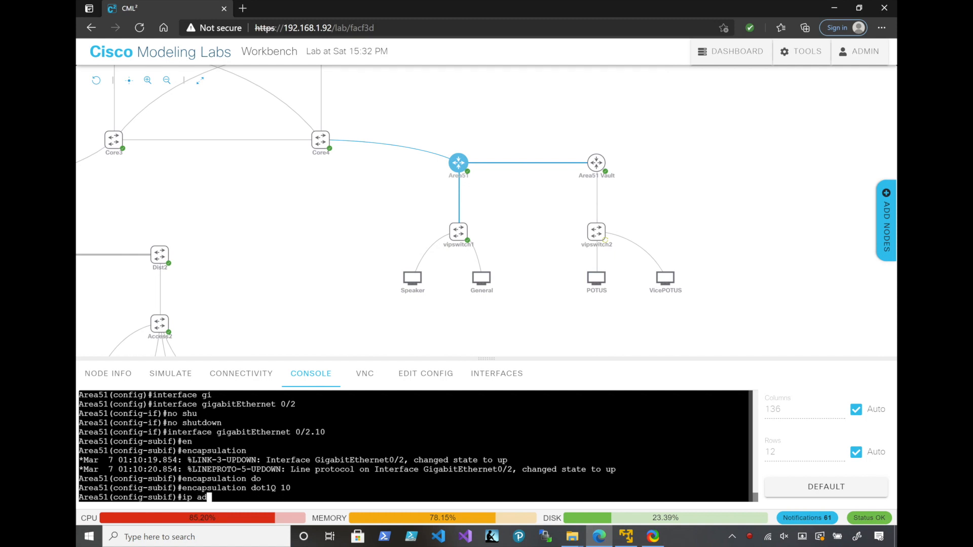
pyautogui.press('Tab')
pyautogui.write('192.168.')
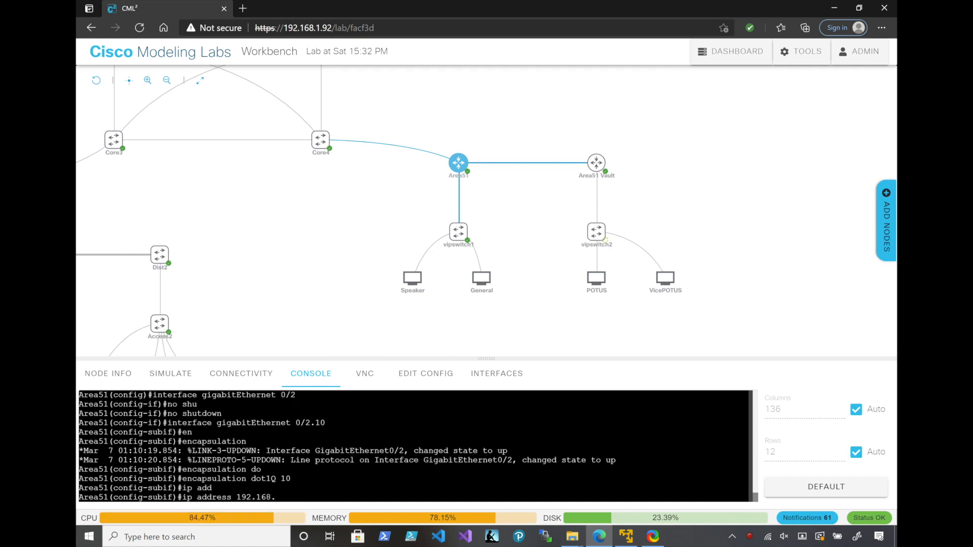
pyautogui.write('10.1 255.255.255.0')
pyautogui.press('Return')
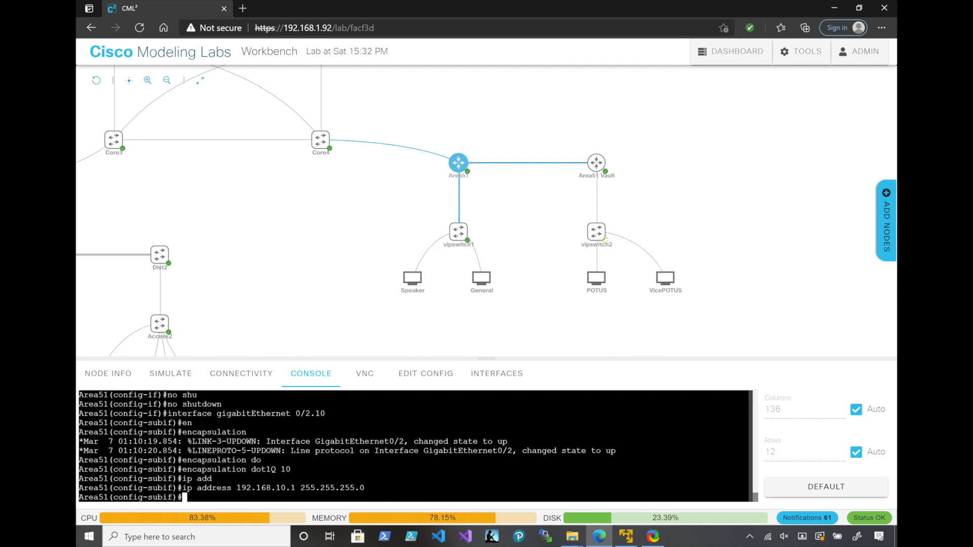
# Create subinterface GigabitEthernet 0/2.20 on the Area51 router with dot1Q encapsulation for VLAN 20
pyautogui.press('Up')
pyautogui.press('Up')
pyautogui.press('Up')
pyautogui.press('Up')
pyautogui.press('Up')
pyautogui.press('Up')
pyautogui.press('Up')
pyautogui.press('BackSpace')
pyautogui.press('BackSpace')
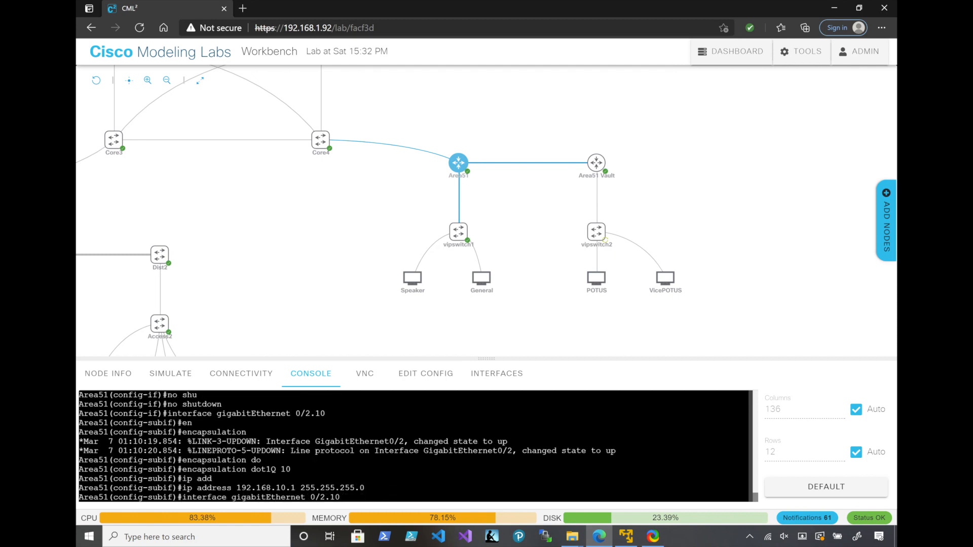
pyautogui.write('20')
pyautogui.press('Return')
pyautogui.write('en')
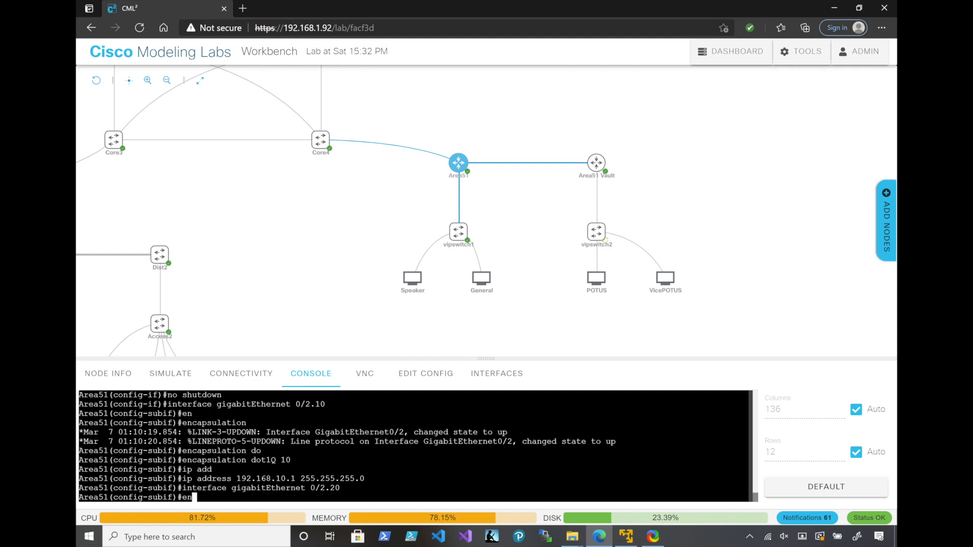
pyautogui.press('Tab')
pyautogui.write('do')
pyautogui.press('Tab')
pyautogui.write('20')
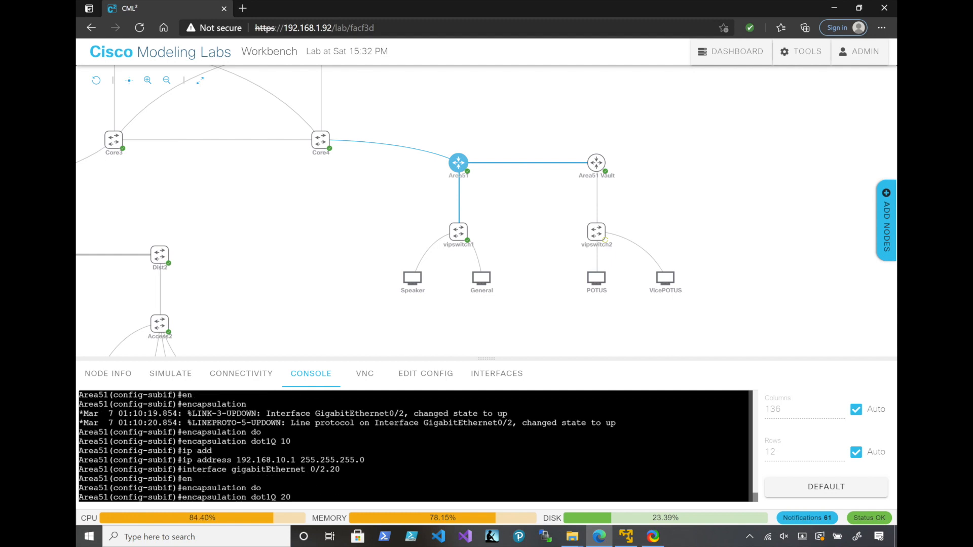
pyautogui.press('Return')
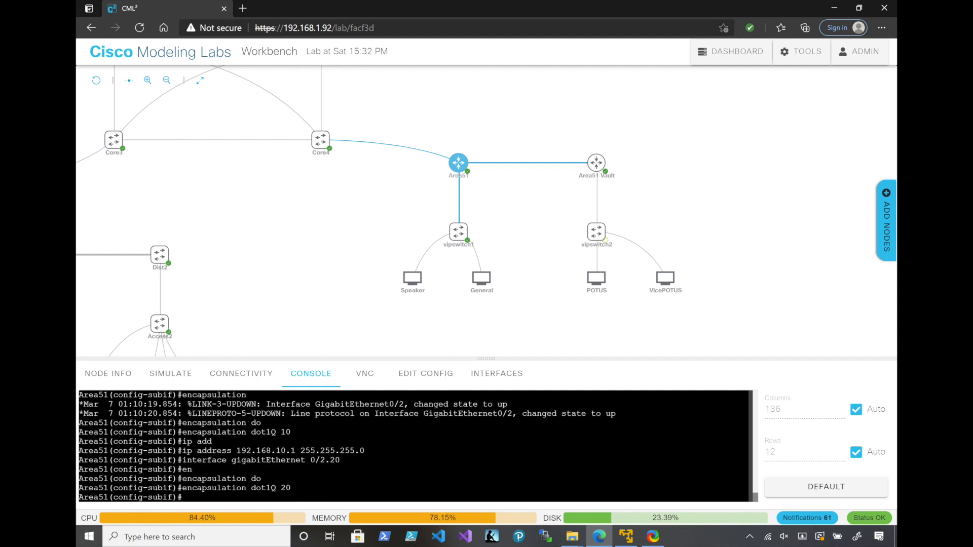
# Assign IP address 192.168.20.1 with mask 255.255.255.0 to subinterface GigabitEthernet 0/2.20 and return to global configuration mode
pyautogui.write('ip a')
pyautogui.press('Tab')
pyautogui.write('d')
pyautogui.press('Tab')
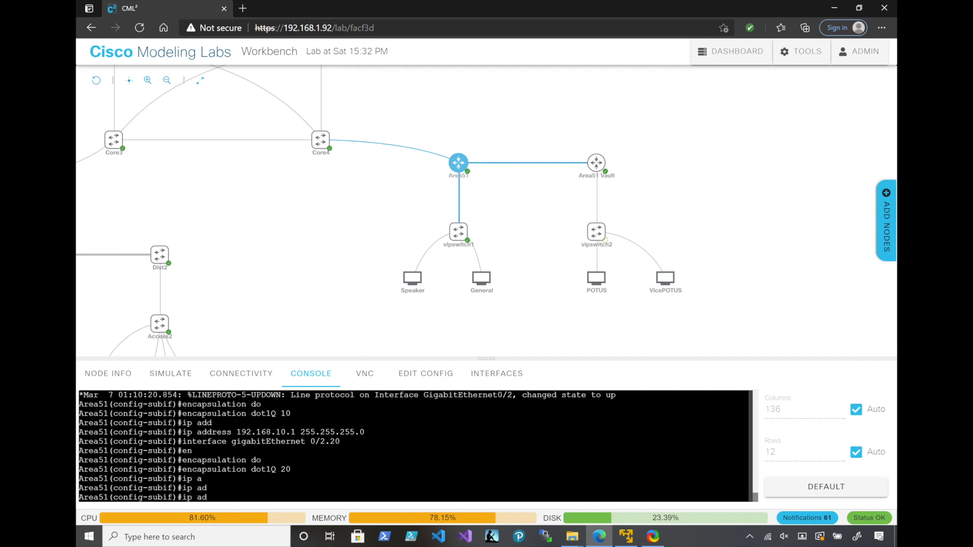
pyautogui.write('d')
pyautogui.press('Tab')
pyautogui.write('192.168')
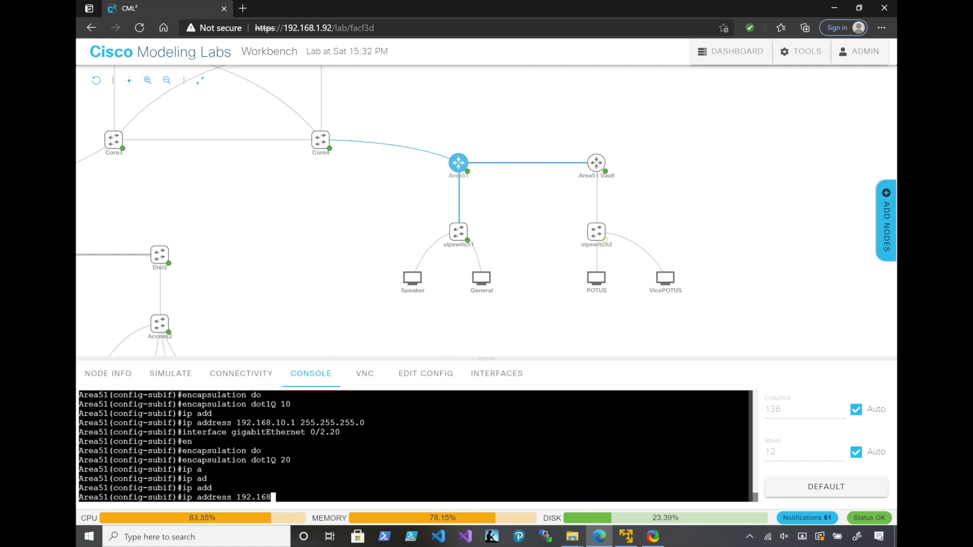
pyautogui.write('.20.1 255.255.255.0')
pyautogui.press('Return')
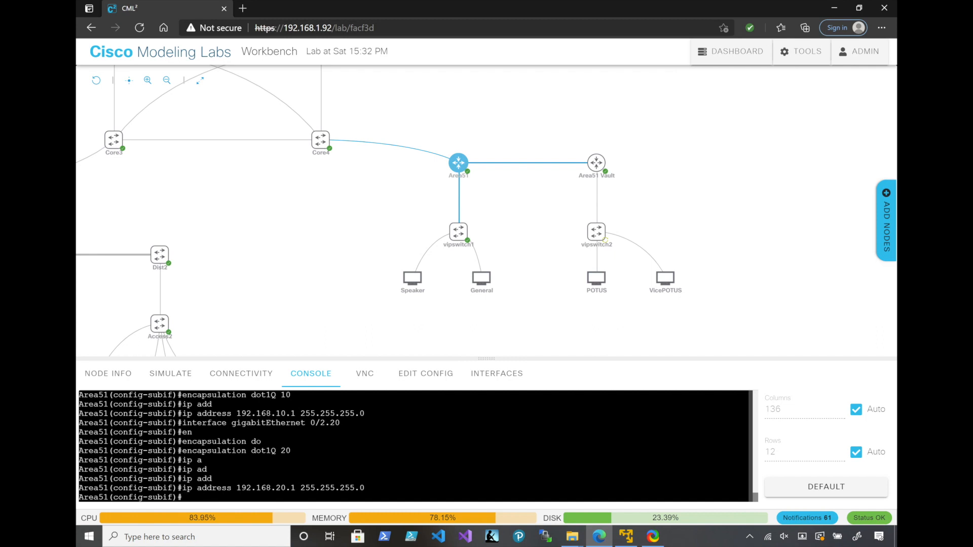
pyautogui.write('exit')
pyautogui.press('Return')
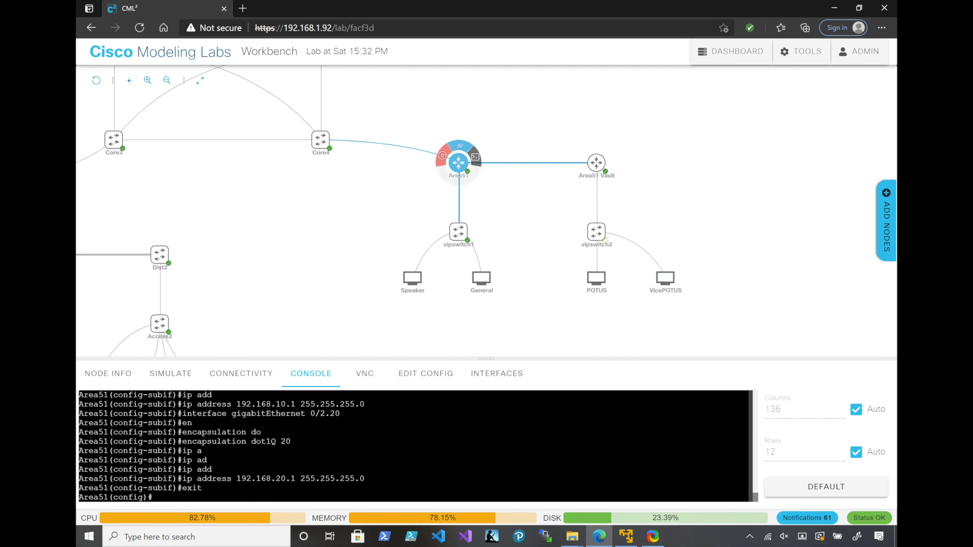
# Check the Area51 to Area51 Vault link and address Area51's GigabitEthernet 0/1 as 10.97.97.1 with mask 255.255.255.240
pyautogui.click(527, 163)
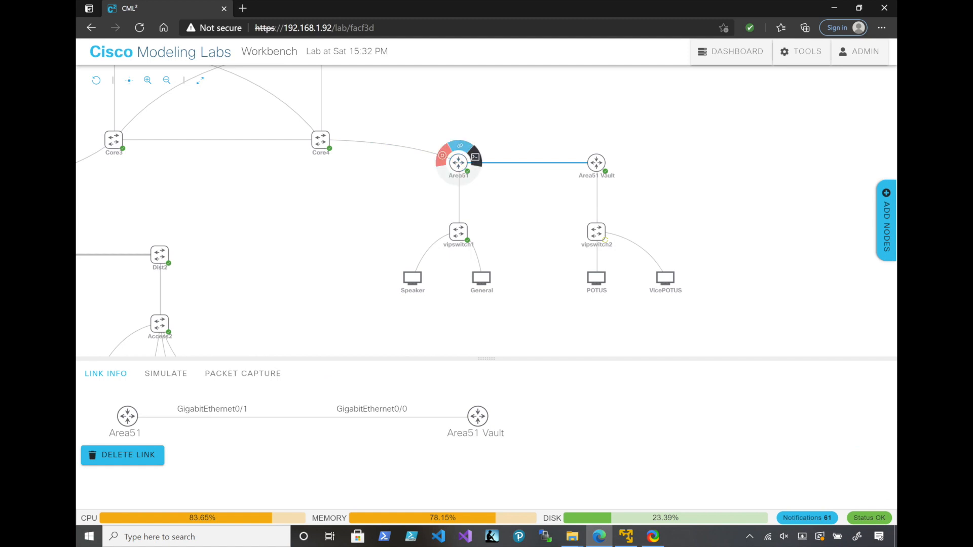
pyautogui.click(474, 154)
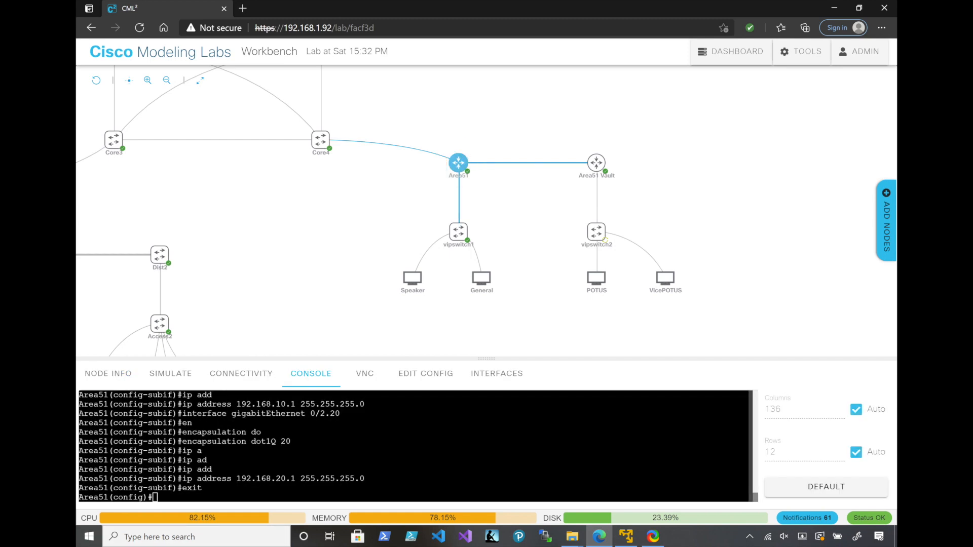
pyautogui.write('int')
pyautogui.press('Tab')
pyautogui.write('gi')
pyautogui.press('Tab')
pyautogui.write('0/1')
pyautogui.press('Return')
pyautogui.write('ip add')
pyautogui.press('Tab')
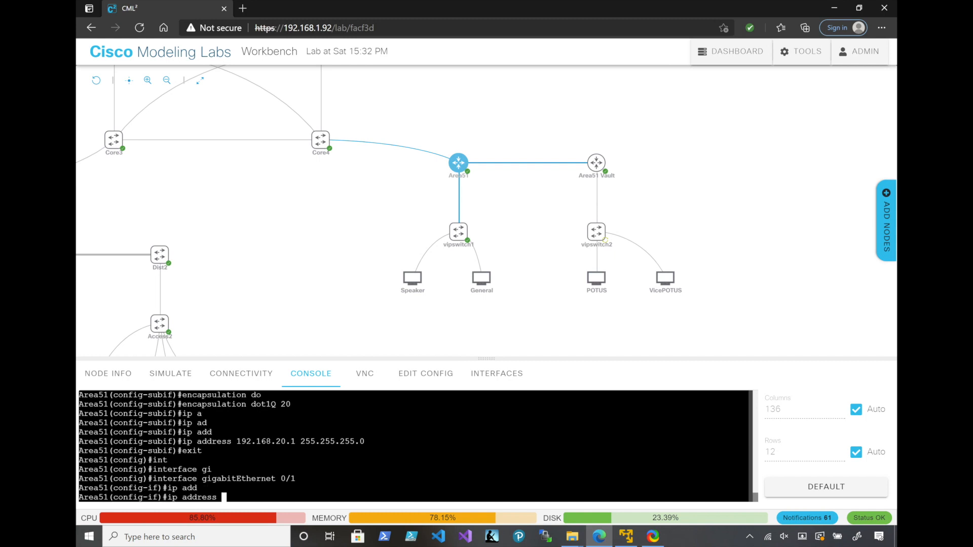
pyautogui.write('10.97.97.1 255.255.255.2')
pyautogui.write('40')
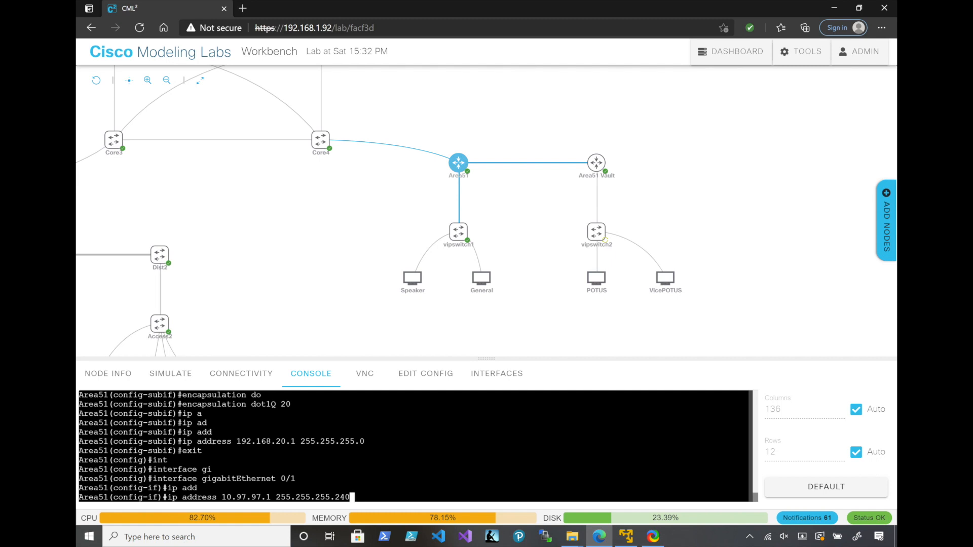
pyautogui.press('Return')
# Bring up interface GigabitEthernet 0/1 on the Area51 router with no shutdown
pyautogui.write('no shu')
pyautogui.press('Tab')
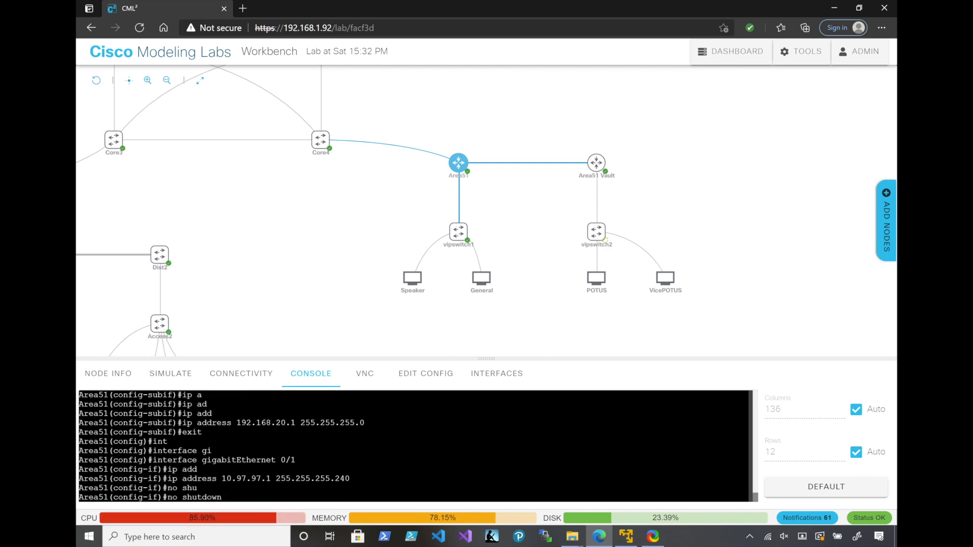
pyautogui.press('Return')
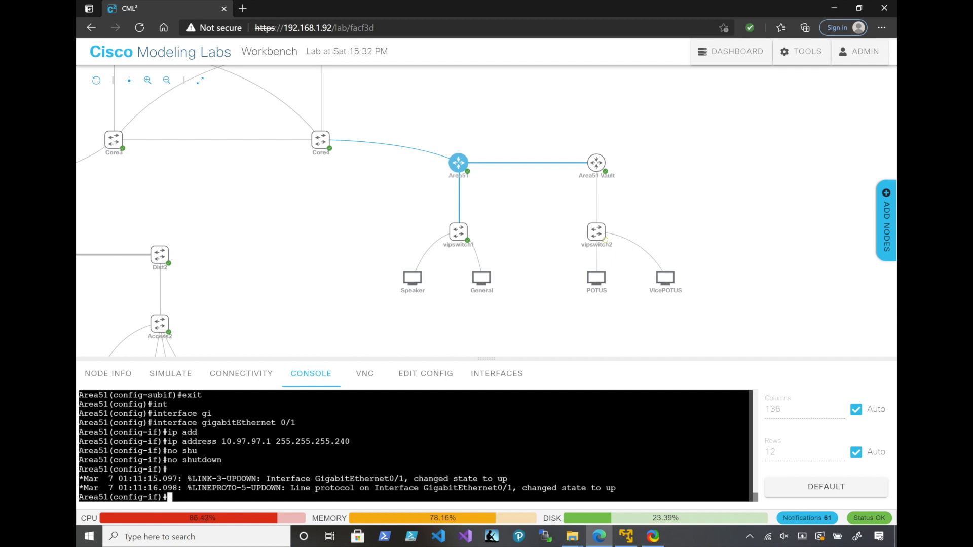
# Start the POTUS and VicePOTUS desktop nodes
pyautogui.click(592, 286)
pyautogui.moveTo(671, 293)
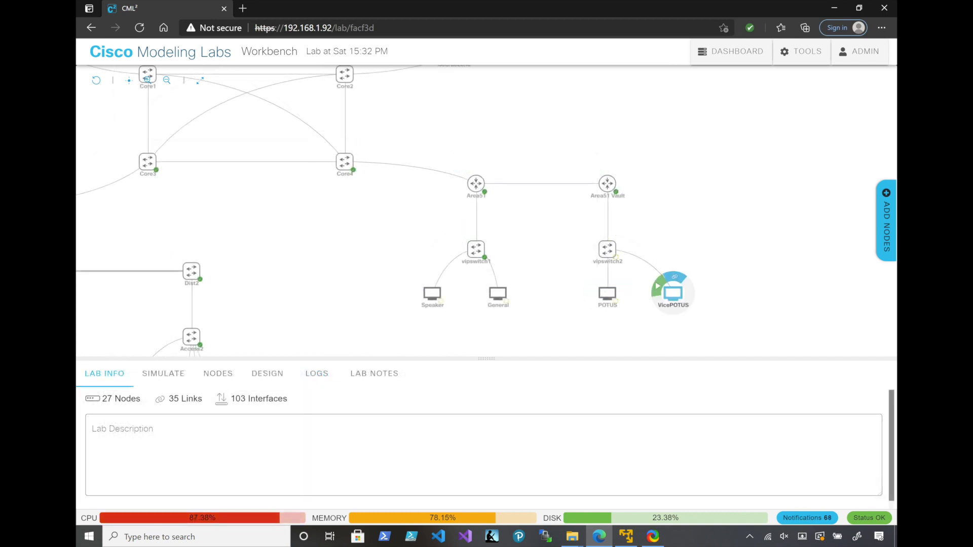
pyautogui.click(658, 286)
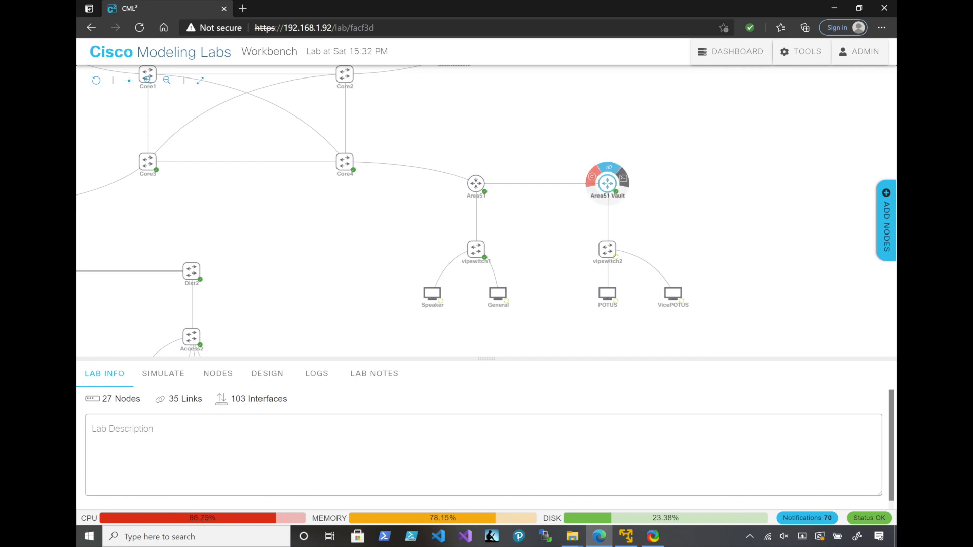
# Open the Area51 Vault router's console and enter global configuration mode
pyautogui.click(623, 178)
pyautogui.click(441, 453)
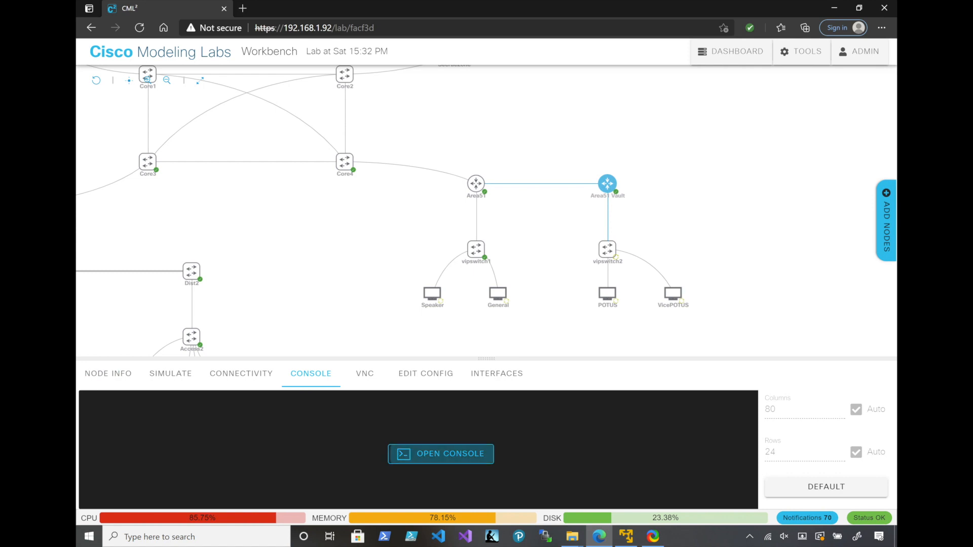
pyautogui.press('Return')
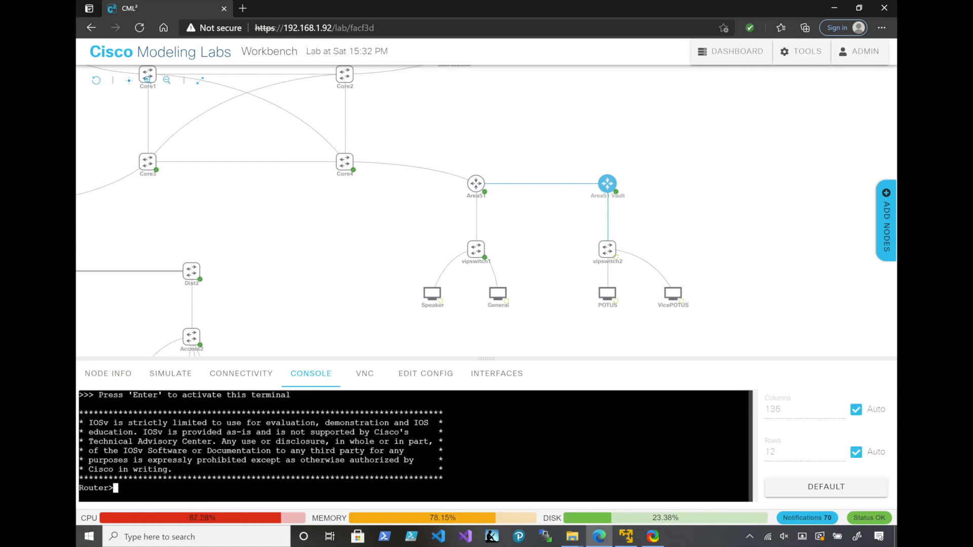
pyautogui.write('en')
pyautogui.press('Return')
pyautogui.write('conf t')
pyautogui.press('Return')
# Set the Area51 Vault router's hostname to Area51Vault
pyautogui.write('hos')
pyautogui.press('Tab')
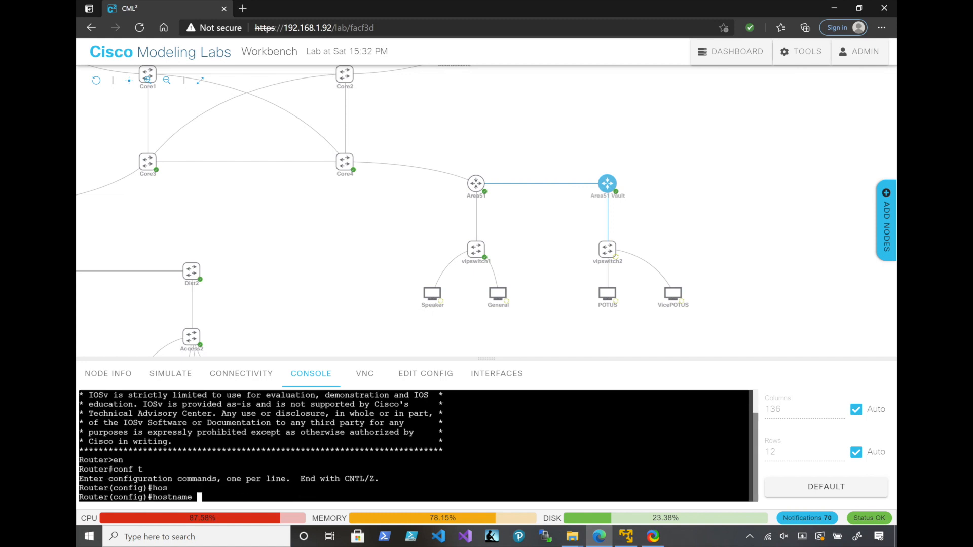
pyautogui.write('Area51Vault')
pyautogui.press('Return')
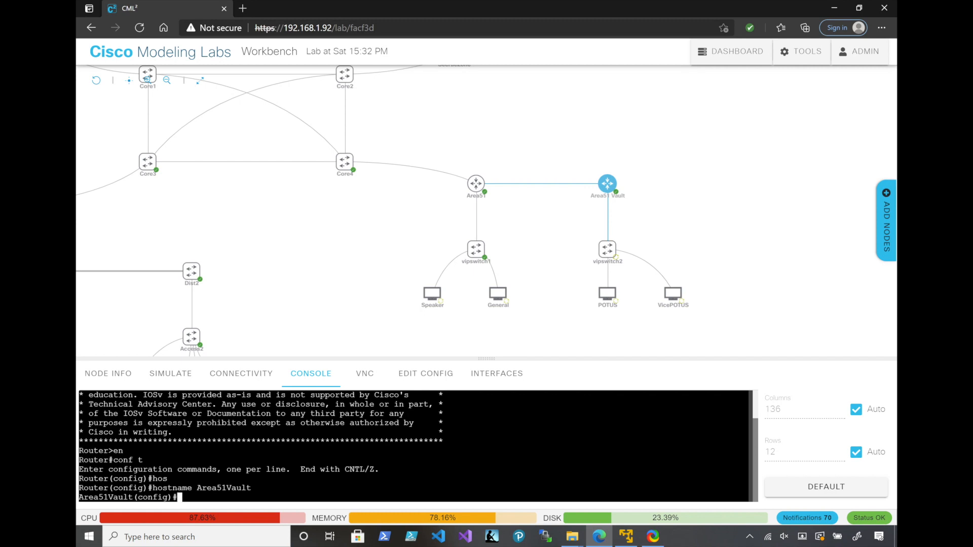
# Enable synchronous logging on console line 0 of the Area51Vault router
pyautogui.write('lin')
pyautogui.press('Tab')
pyautogui.write('con')
pyautogui.press('Tab')
pyautogui.write('0')
pyautogui.press('Return')
pyautogui.write('logg')
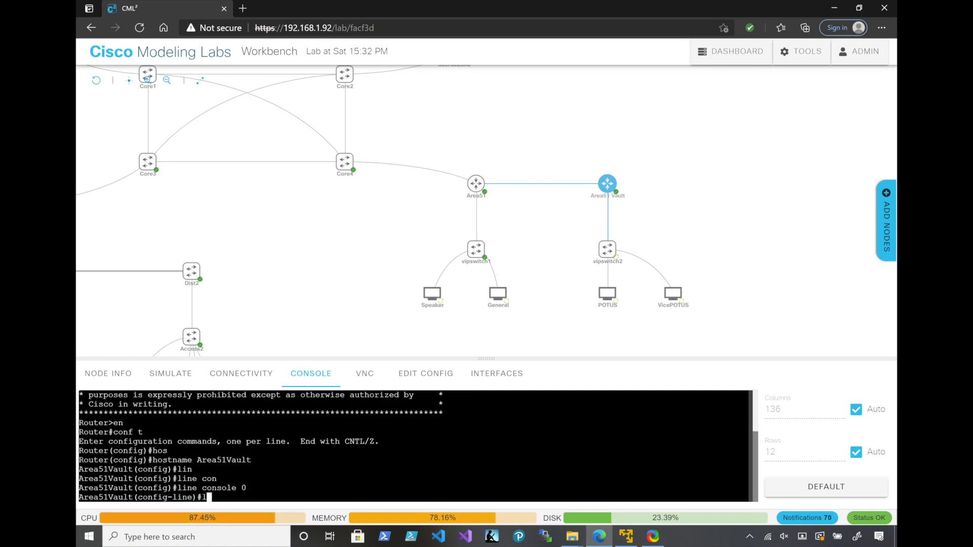
pyautogui.press('Tab')
pyautogui.write('syn')
pyautogui.press('Tab')
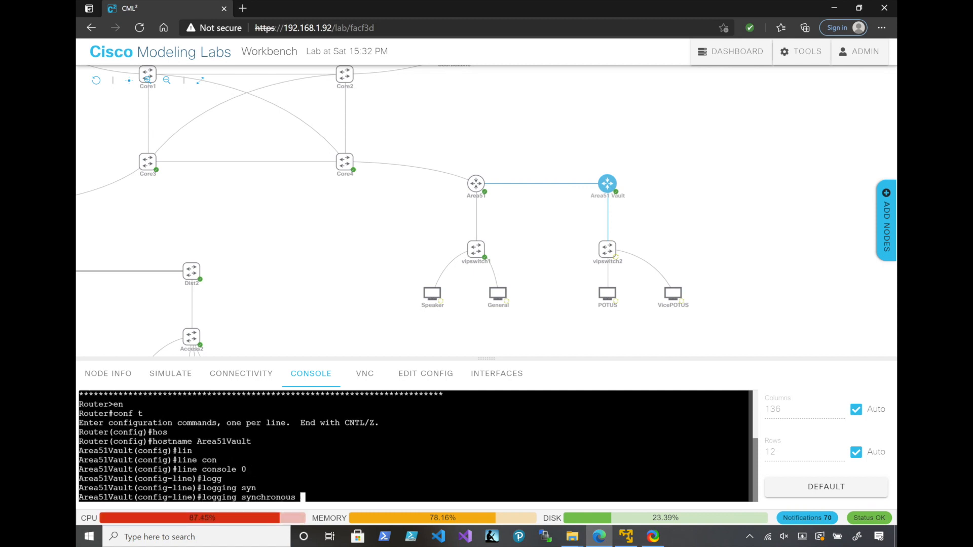
pyautogui.press('Return')
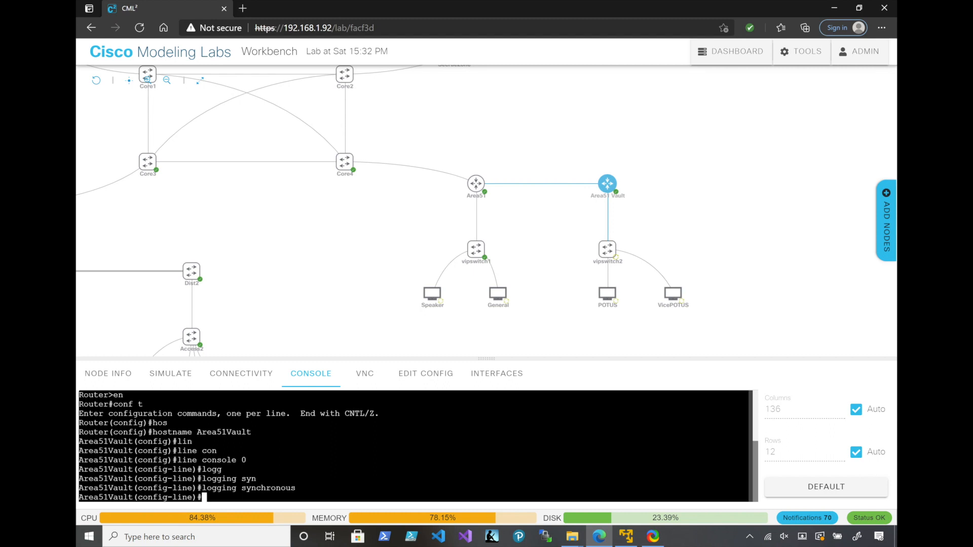
pyautogui.write('int')
pyautogui.press('Tab')
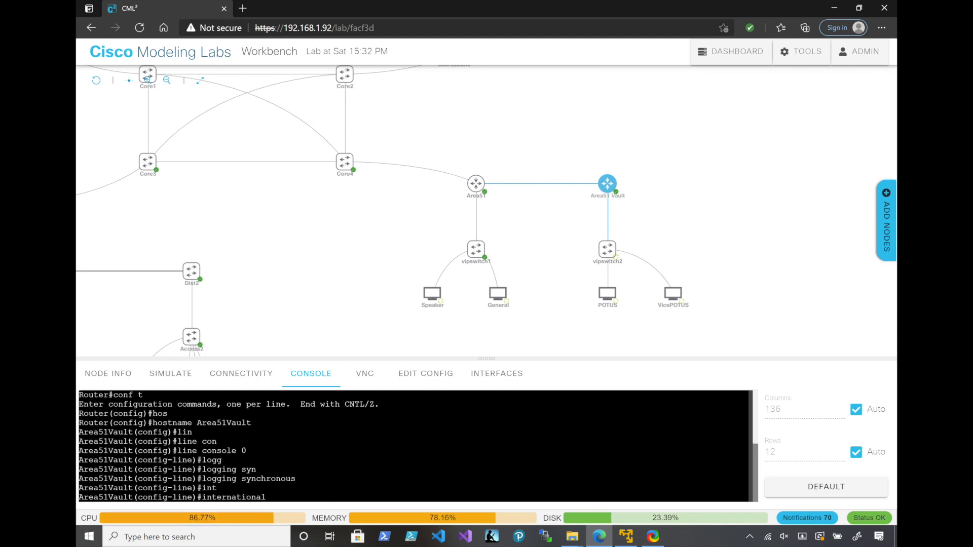
pyautogui.press('BackSpace')
pyautogui.press('BackSpace')
pyautogui.press('BackSpace')
pyautogui.press('BackSpace')
pyautogui.press('BackSpace')
pyautogui.press('BackSpace')
pyautogui.press('BackSpace')
pyautogui.press('BackSpace')
pyautogui.press('BackSpace')
pyautogui.press('BackSpace')
pyautogui.press('BackSpace')
pyautogui.press('BackSpace')
pyautogui.press('BackSpace')
pyautogui.press('BackSpace')
# Leave line configuration and bring up interface GigabitEthernet 0/1 on Area51Vault with no shutdown
pyautogui.write('exit')
pyautogui.press('Return')
pyautogui.write('int')
pyautogui.press('Tab')
pyautogui.write('gi')
pyautogui.press('Tab')
pyautogui.write('0/1')
pyautogui.press('Return')
pyautogui.write('no sh')
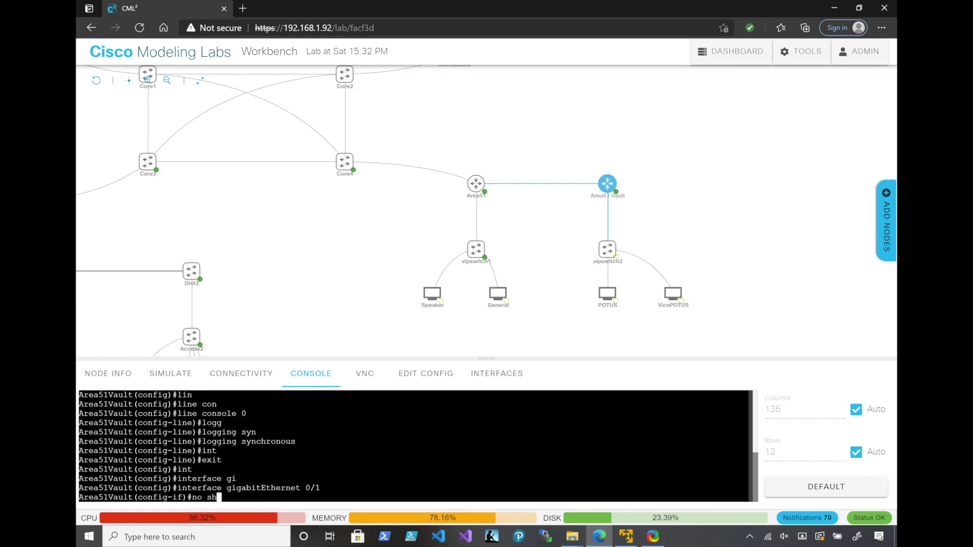
pyautogui.press('Tab')
pyautogui.press('Return')
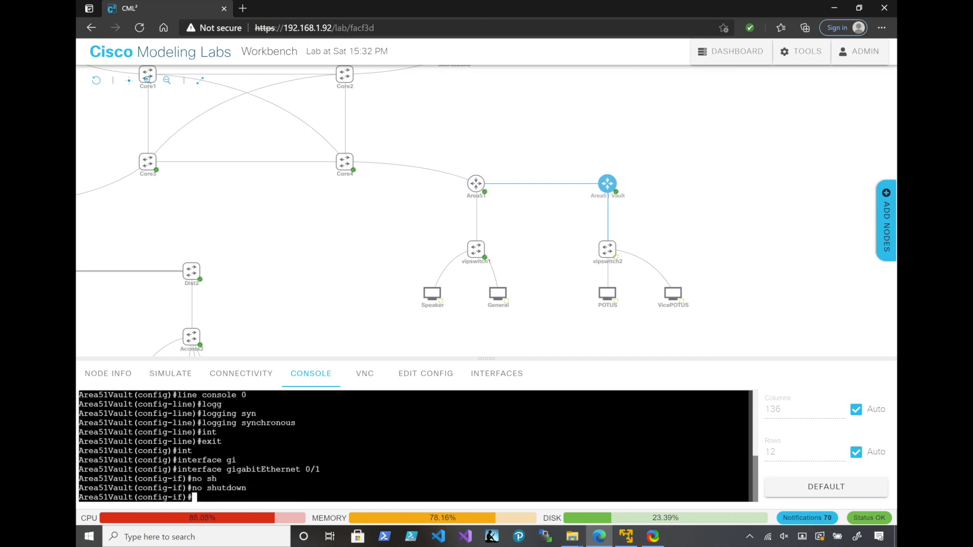
# Create subinterface GigabitEthernet 0/1.77 on the Area51Vault router with dot1Q encapsulation for VLAN 77
pyautogui.write('interface gigabitEthernet 0/1')
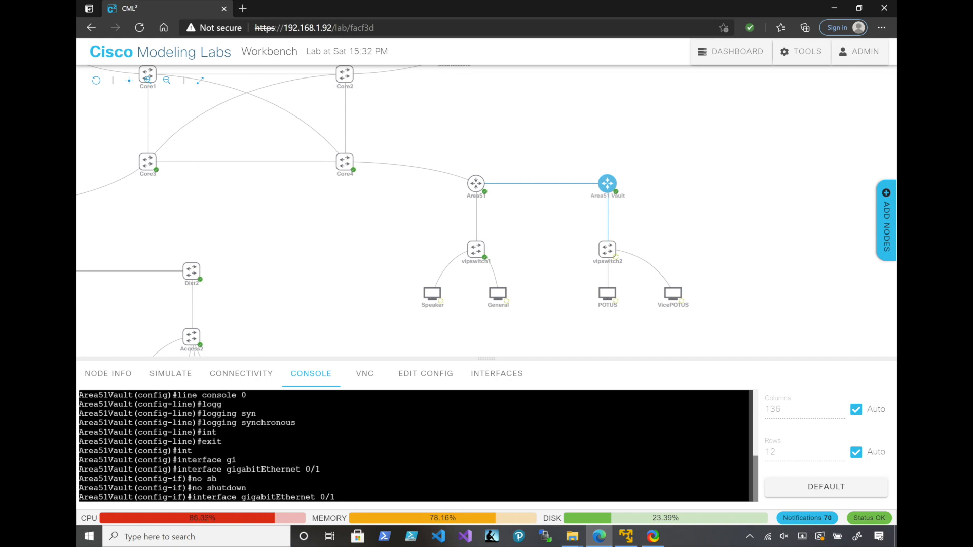
pyautogui.write('.77')
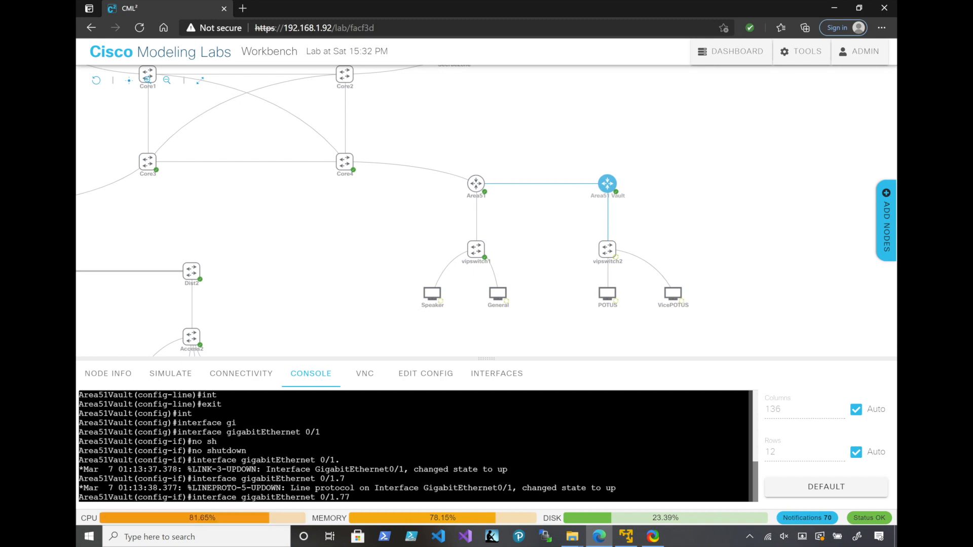
pyautogui.press('Return')
pyautogui.write('enc')
pyautogui.press('Tab')
pyautogui.write('do')
pyautogui.press('Tab')
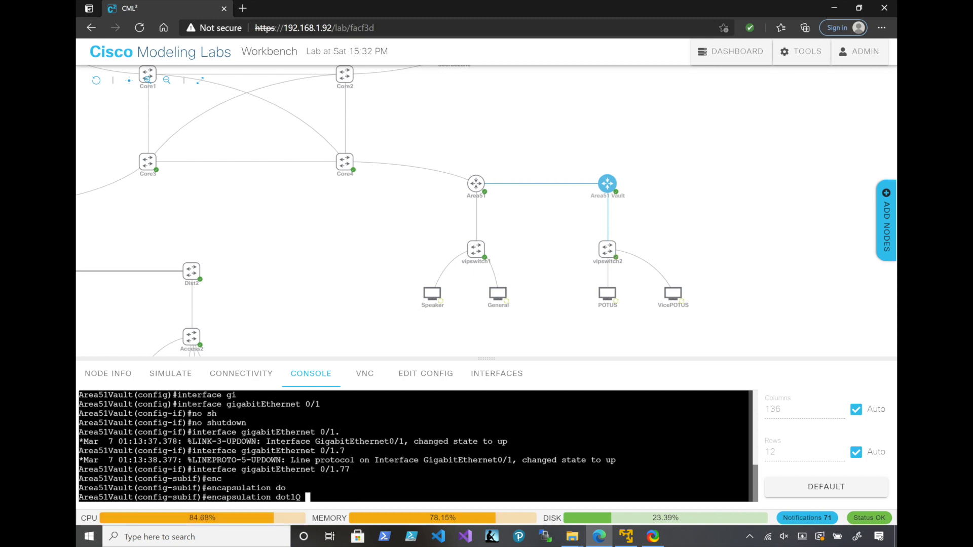
pyautogui.write('77')
pyautogui.press('Return')
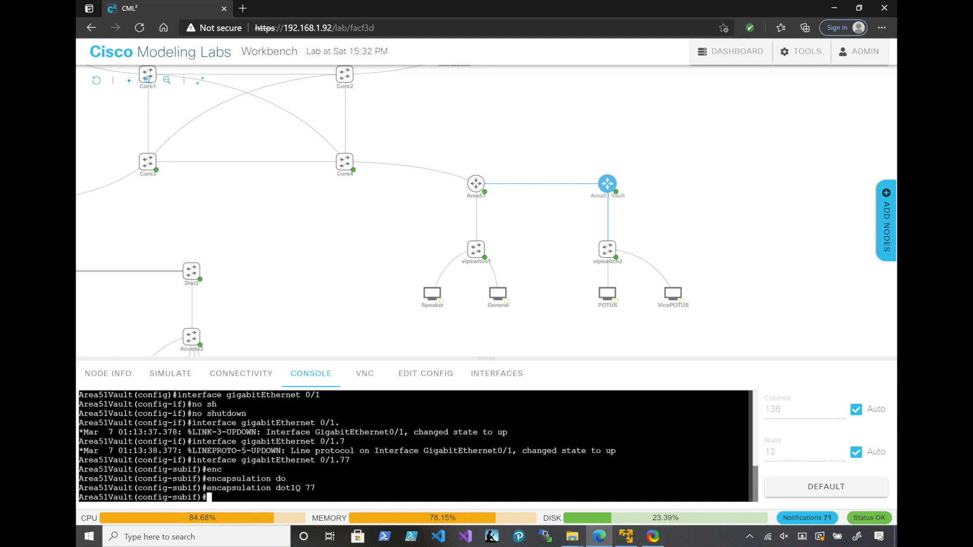
# Assign IP address 192.168.77.1 with mask 255.255.255.240 to subinterface GigabitEthernet 0/1.77 on Area51Vault
pyautogui.write('ip add')
pyautogui.press('Tab')
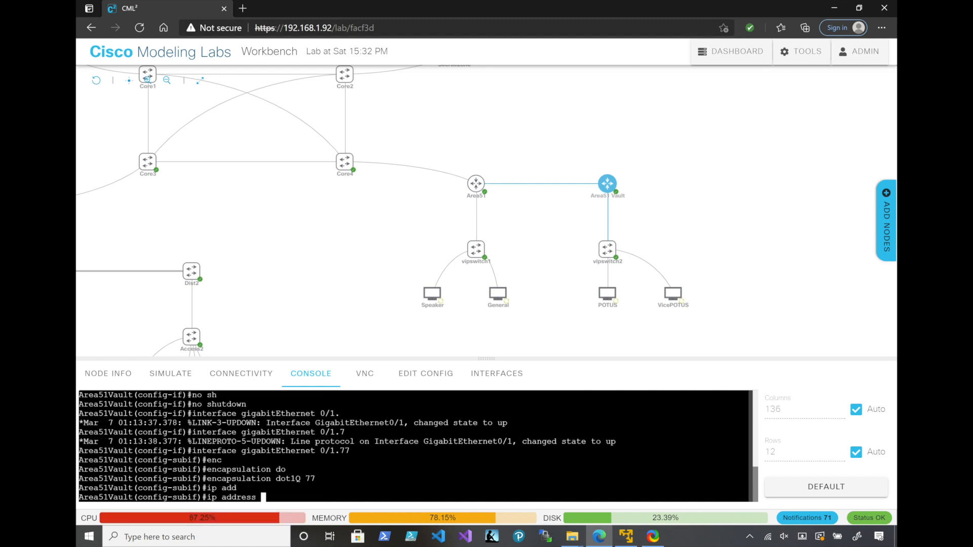
pyautogui.write('192.168.77.1 255.255.255')
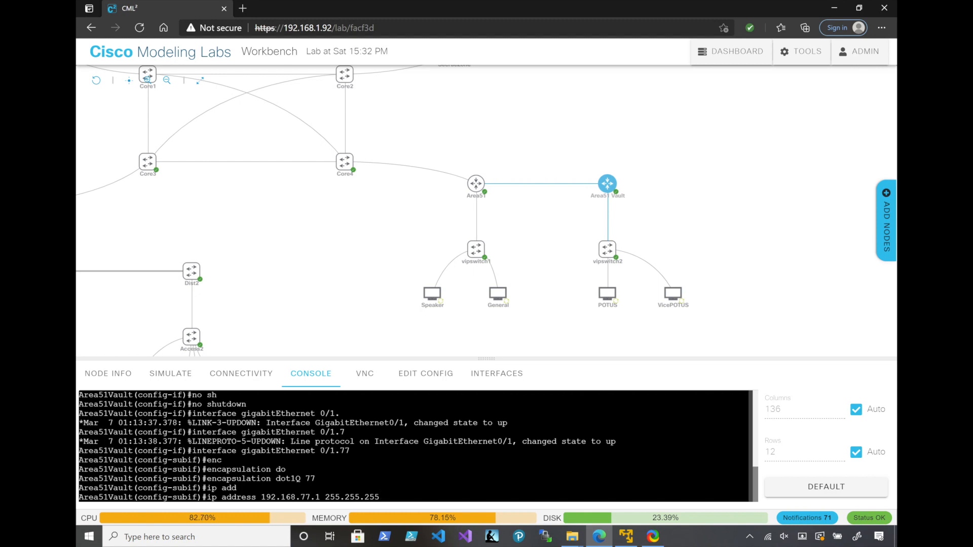
pyautogui.write('.240')
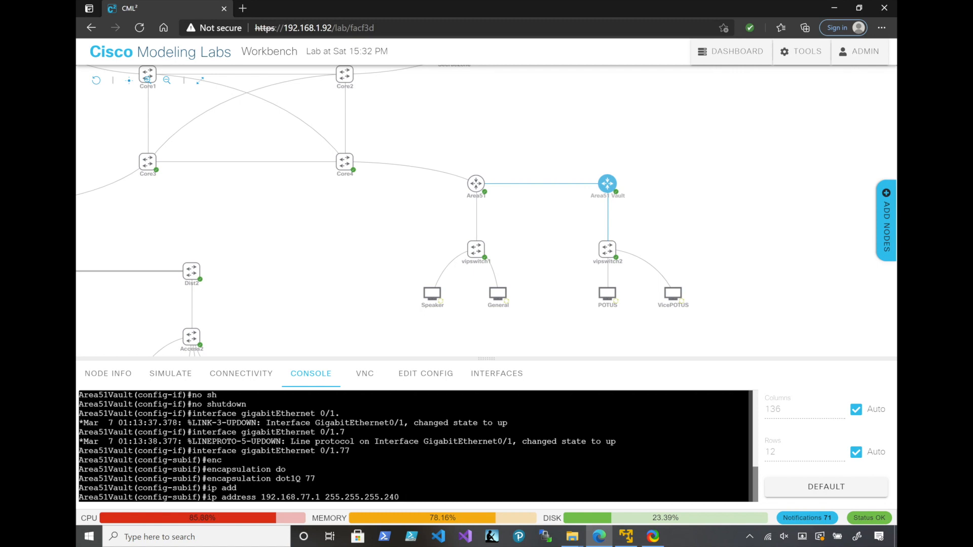
pyautogui.press('Return')
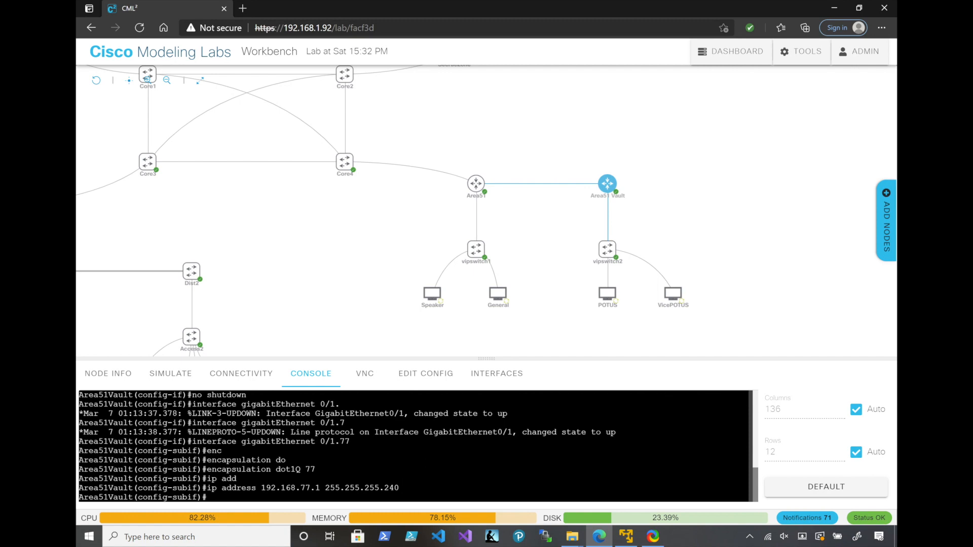
# Create subinterface GigabitEthernet 0/1.7 on Area51Vault with dot1Q encapsulation for VLAN 7
pyautogui.press('Up')
pyautogui.press('Up')
pyautogui.press('Up')
pyautogui.press('Up')
pyautogui.press('Up')
pyautogui.press('Up')
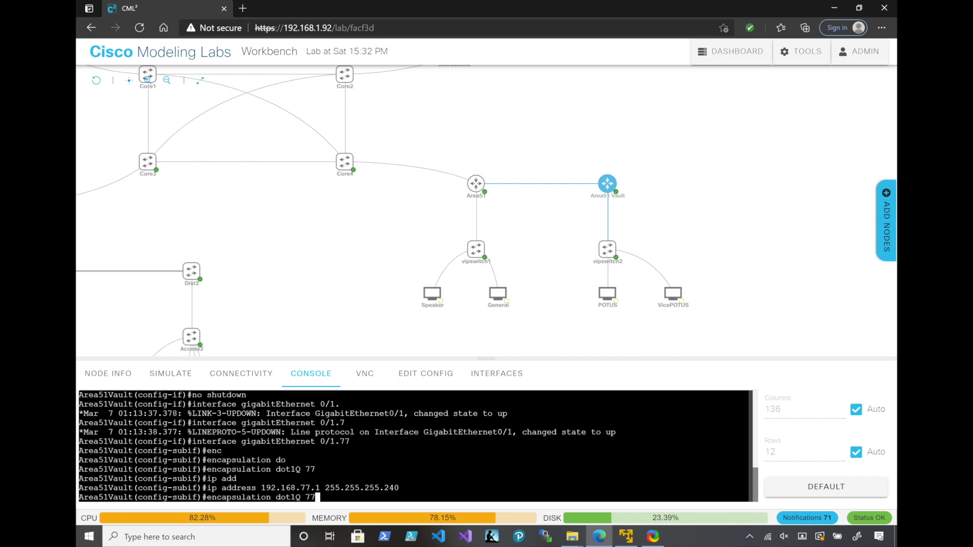
pyautogui.press('BackSpace')
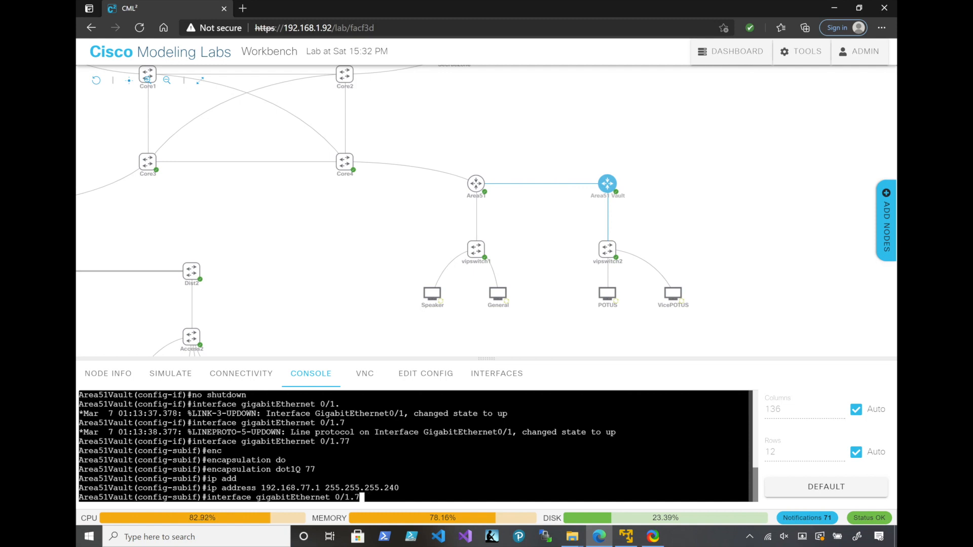
pyautogui.press('Return')
pyautogui.press('Up')
pyautogui.press('Up')
pyautogui.press('Up')
pyautogui.press('BackSpace')
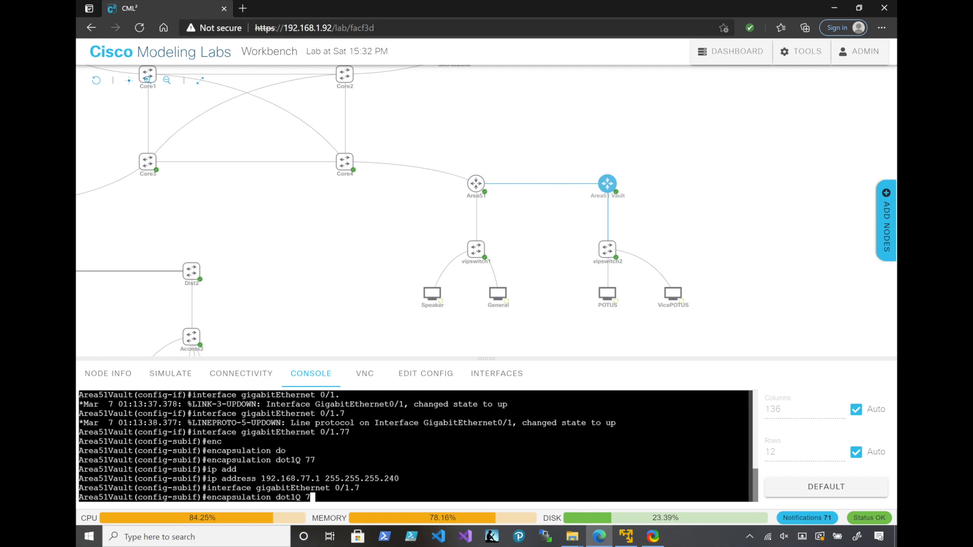
pyautogui.press('Return')
# Assign IP address 192.168.7.1 with mask 255.255.255.240 to subinterface GigabitEthernet 0/1.7
pyautogui.press('Up')
pyautogui.press('Up')
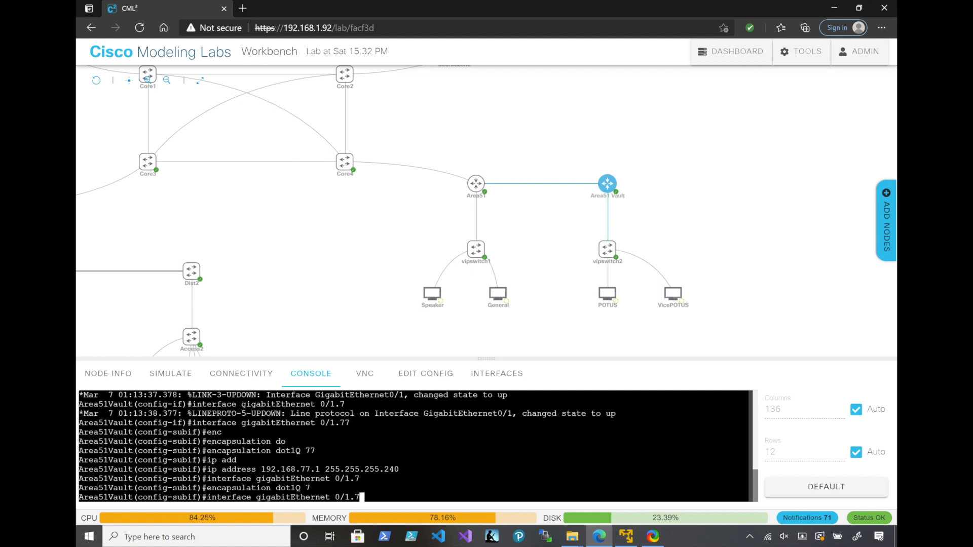
pyautogui.press('Up')
pyautogui.press('Left')
pyautogui.press('Left')
pyautogui.press('Left')
pyautogui.press('Left')
pyautogui.press('Left')
pyautogui.press('Left')
pyautogui.press('Left')
pyautogui.press('Left')
pyautogui.press('Left')
pyautogui.press('Left')
pyautogui.press('Left')
pyautogui.press('Left')
pyautogui.press('Left')
pyautogui.press('Left')
pyautogui.press('Left')
pyautogui.press('Left')
pyautogui.press('Left')
pyautogui.press('Left')
pyautogui.press('Left')
pyautogui.press('Left')
pyautogui.press('Right')
pyautogui.press('Right')
pyautogui.press('BackSpace')
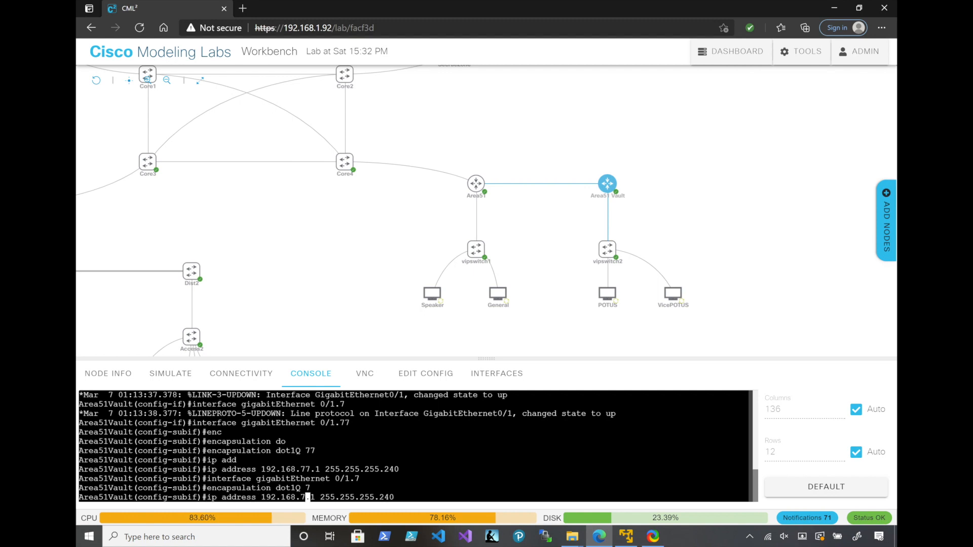
pyautogui.press('Return')
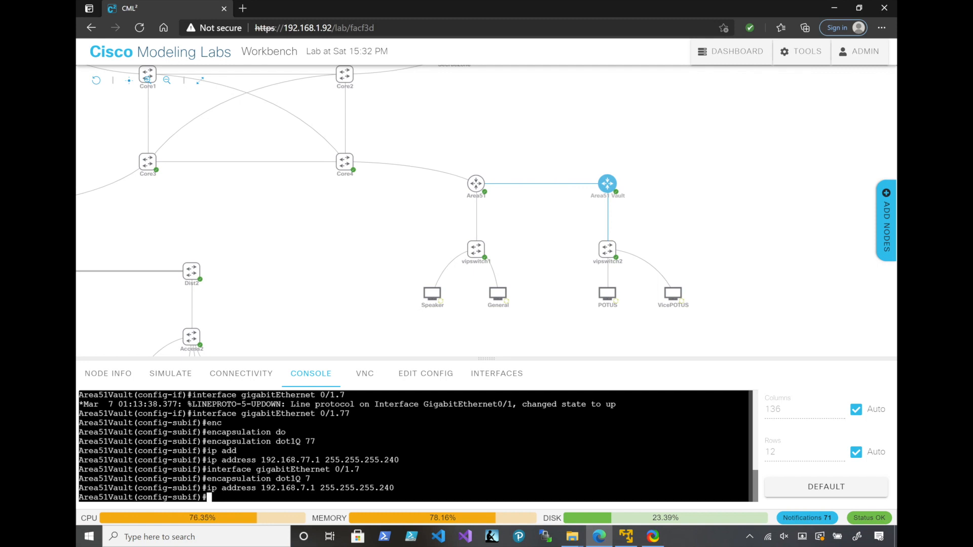
# Switch to interface GigabitEthernet 0/0 on Area51Vault and enter its IP address command with 10.97.97.2 and mask 255.255.255.240
pyautogui.write('exit')
pyautogui.press('Return')
pyautogui.write('int')
pyautogui.press('Tab')
pyautogui.write('gi')
pyautogui.press('Tab')
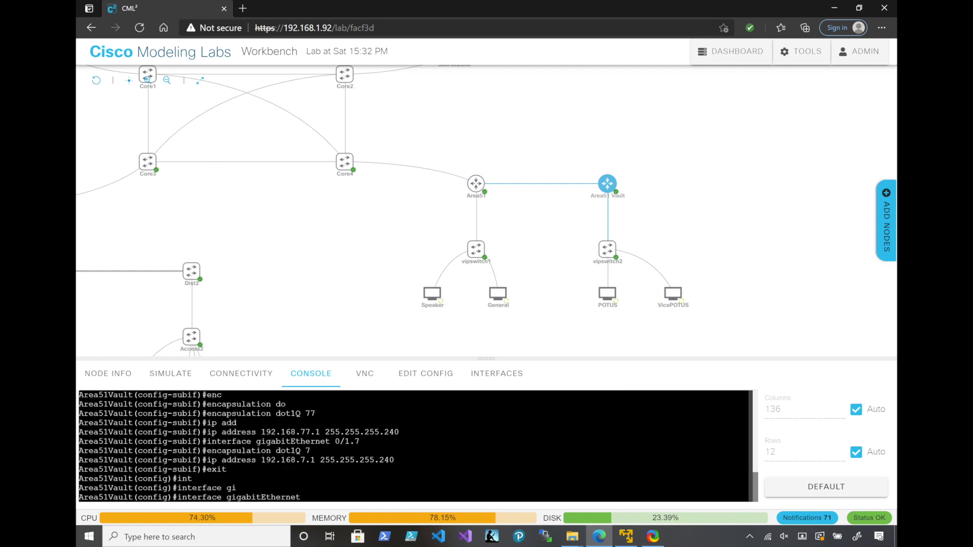
pyautogui.write('0/0')
pyautogui.press('Return')
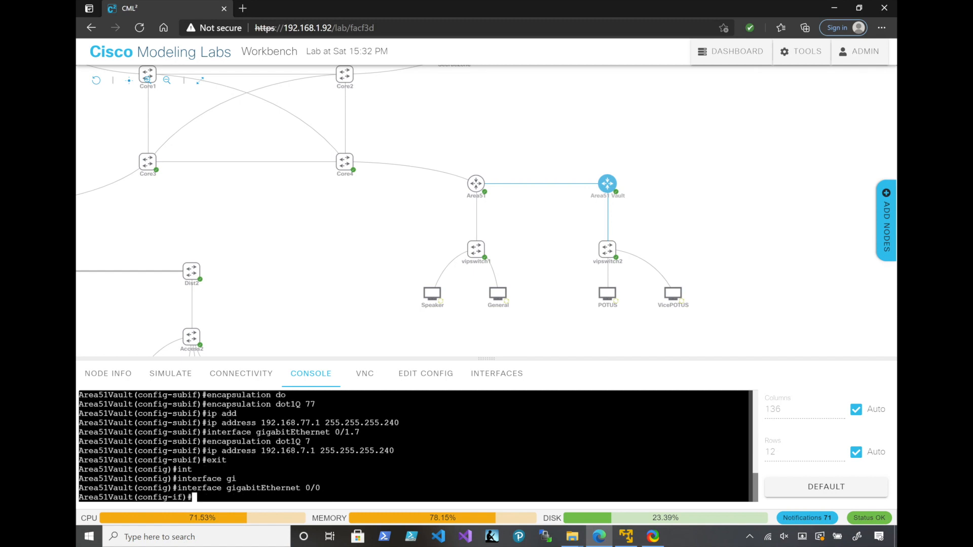
pyautogui.write('ip add')
pyautogui.press('Tab')
pyautogui.write('10.')
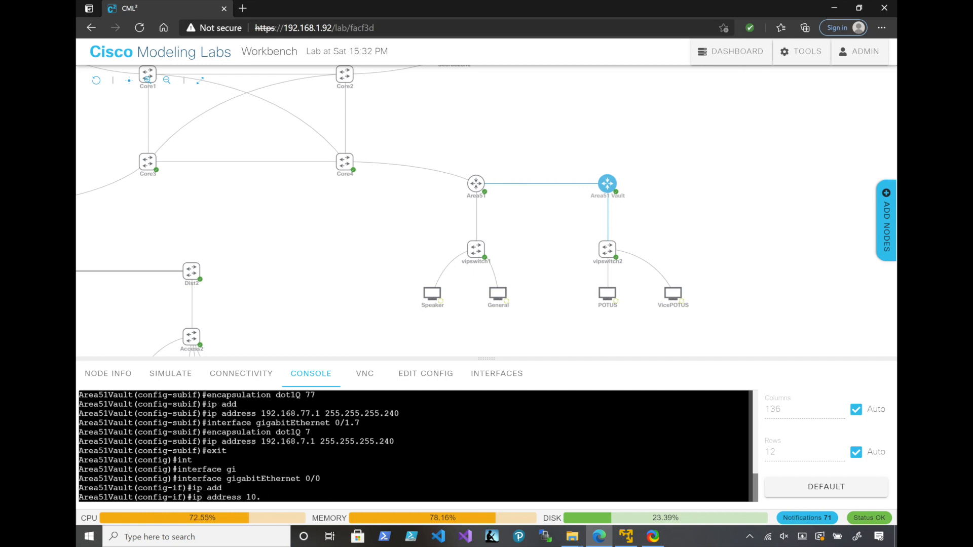
pyautogui.write('97.97.2 255.255.255.240')
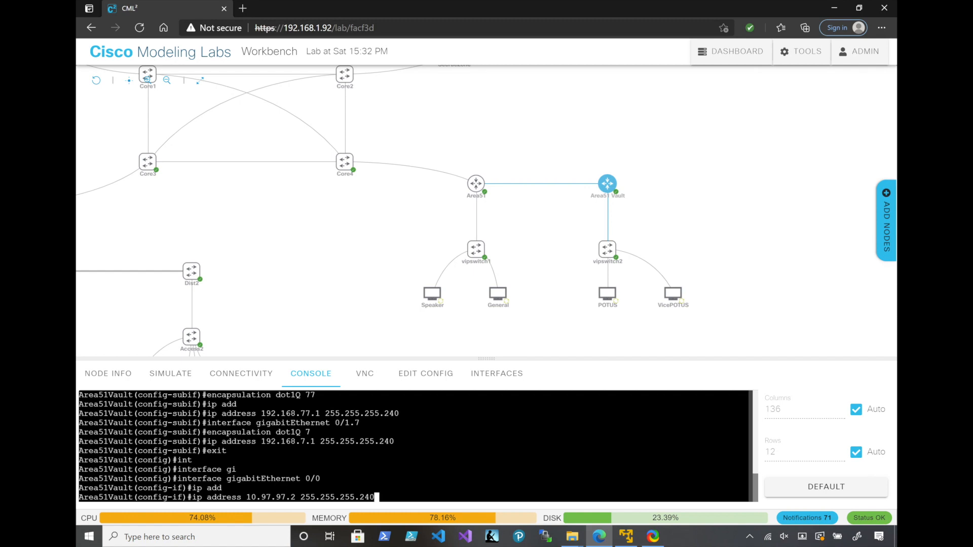
# Stop the POTUS and VicePOTUS desktops, and submit the pending address command in the Area51 Vault console
pyautogui.click(591, 286)
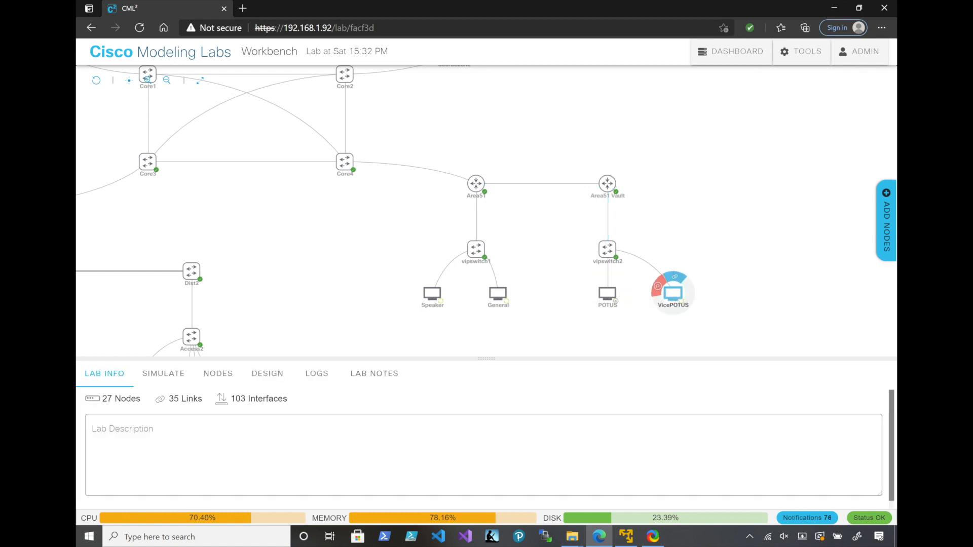
pyautogui.click(657, 287)
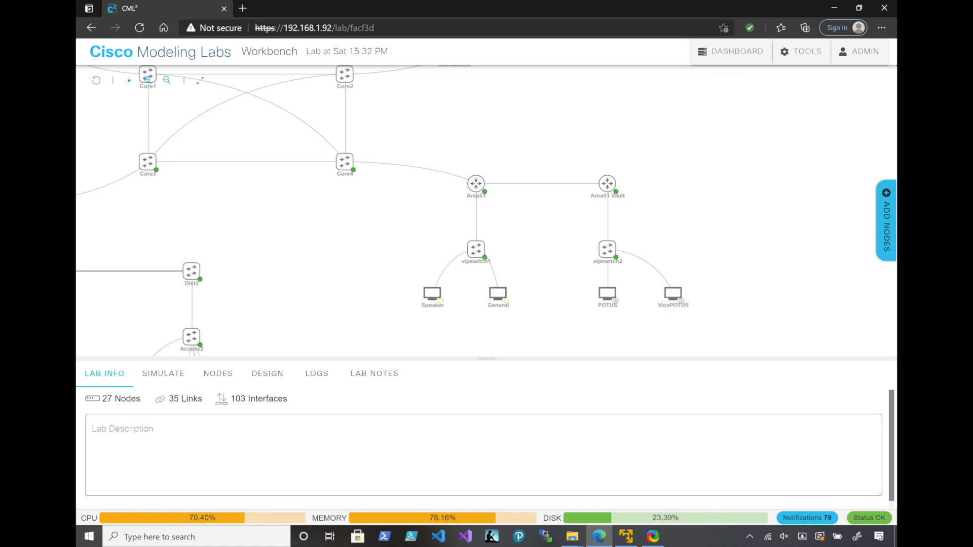
pyautogui.moveTo(607, 183)
pyautogui.click(623, 178)
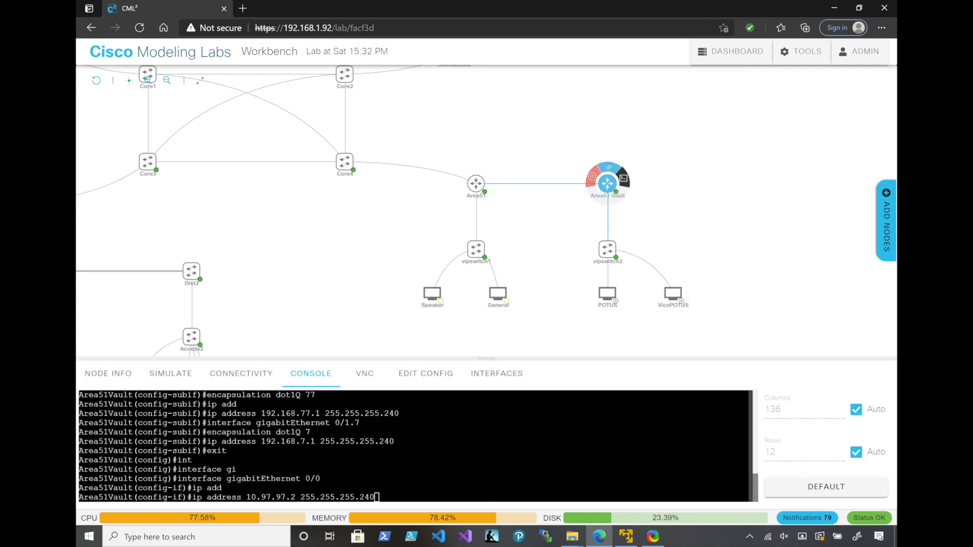
pyautogui.press('Return')
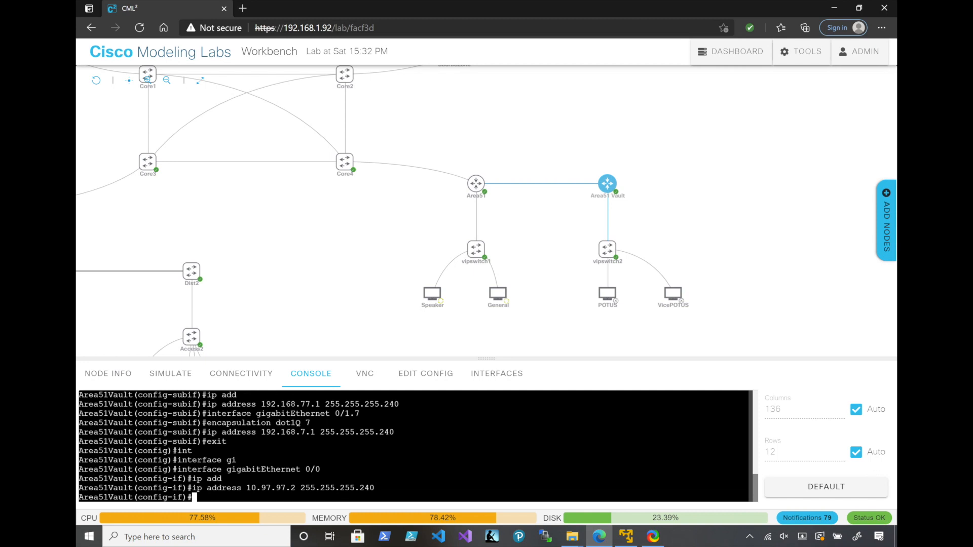
# Leave configuration mode on Area51Vault and display the brief IP interface summary
pyautogui.write('end')
pyautogui.press('Return')
pyautogui.write('show ip int bri')
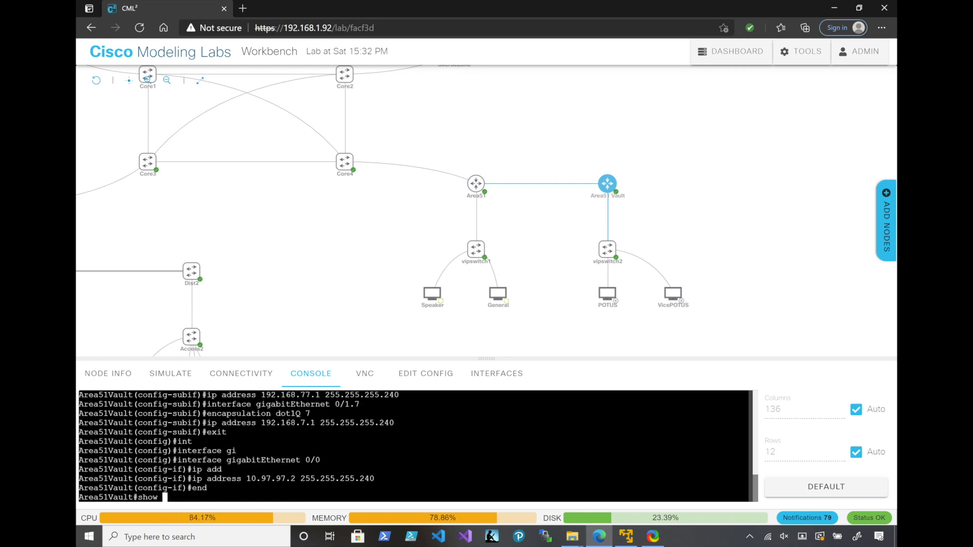
pyautogui.press('Return')
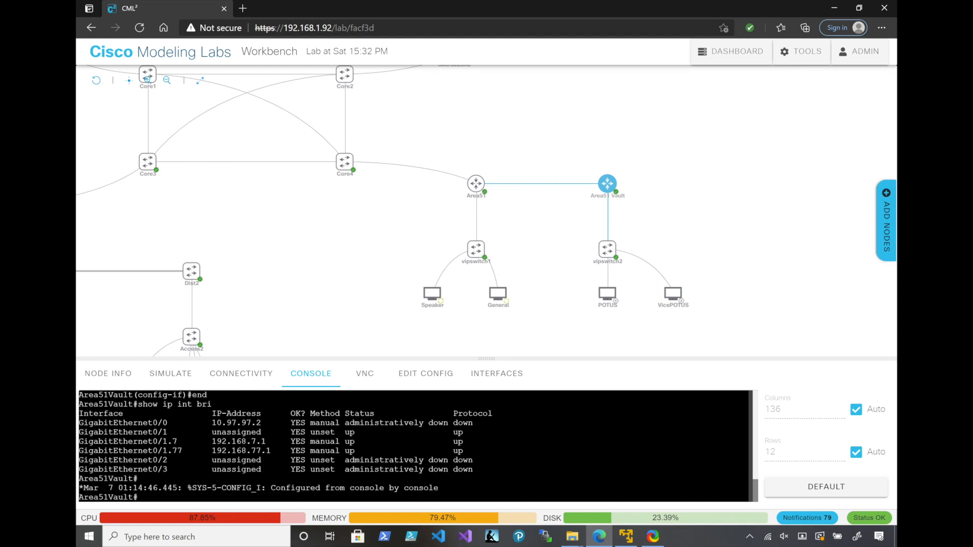
# Wipe the stopped POTUS and VicePOTUS nodes to unlock their configurations for editing
pyautogui.moveTo(498, 294)
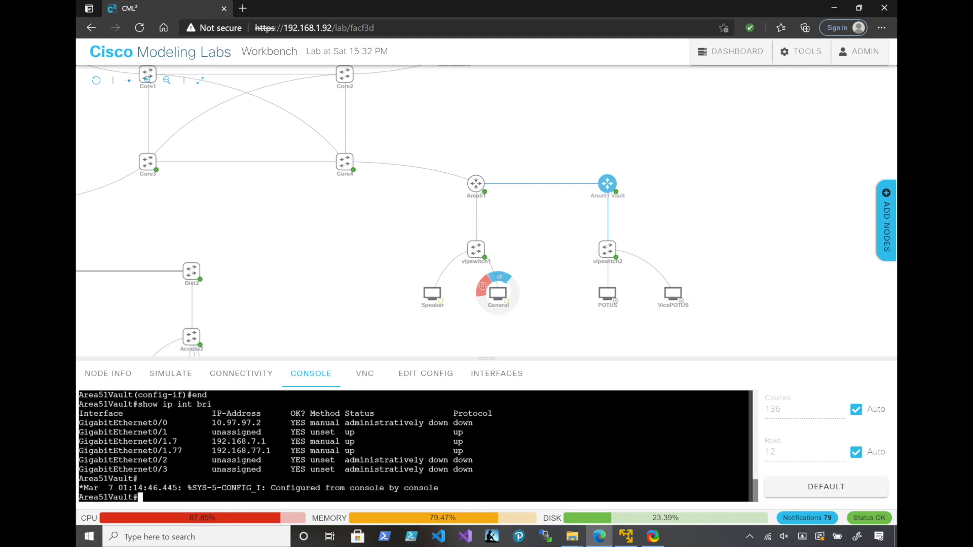
pyautogui.moveTo(607, 294)
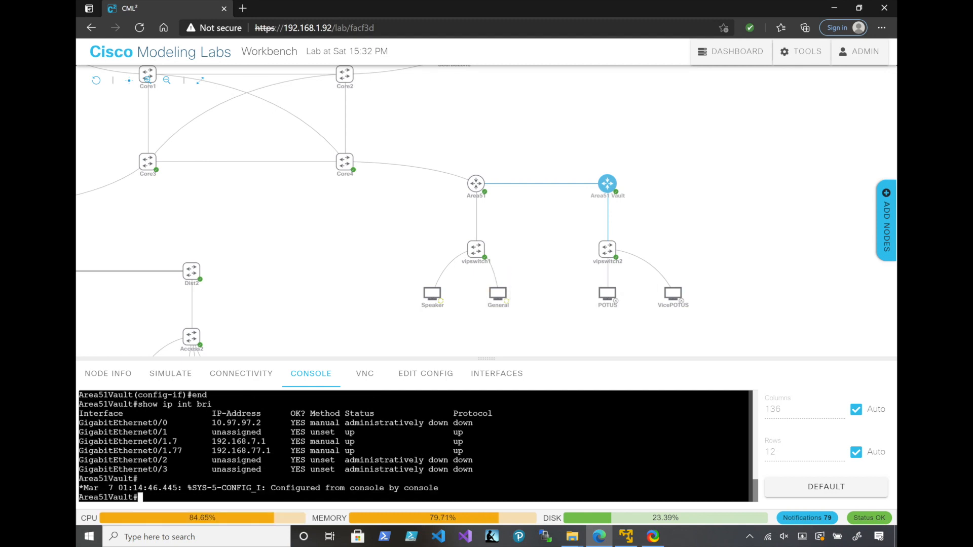
pyautogui.click(606, 293)
pyautogui.click(426, 373)
pyautogui.click(213, 483)
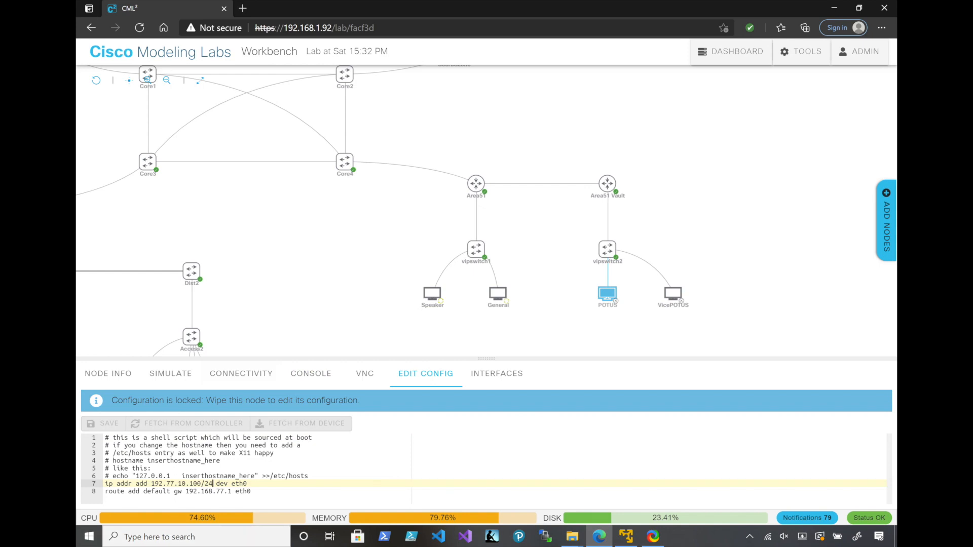
pyautogui.click(170, 373)
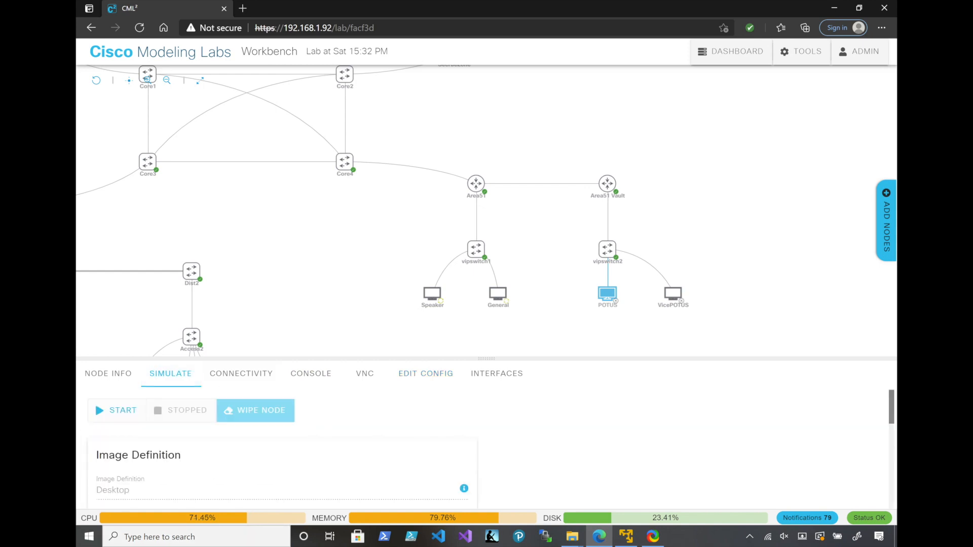
pyautogui.click(256, 410)
pyautogui.click(593, 328)
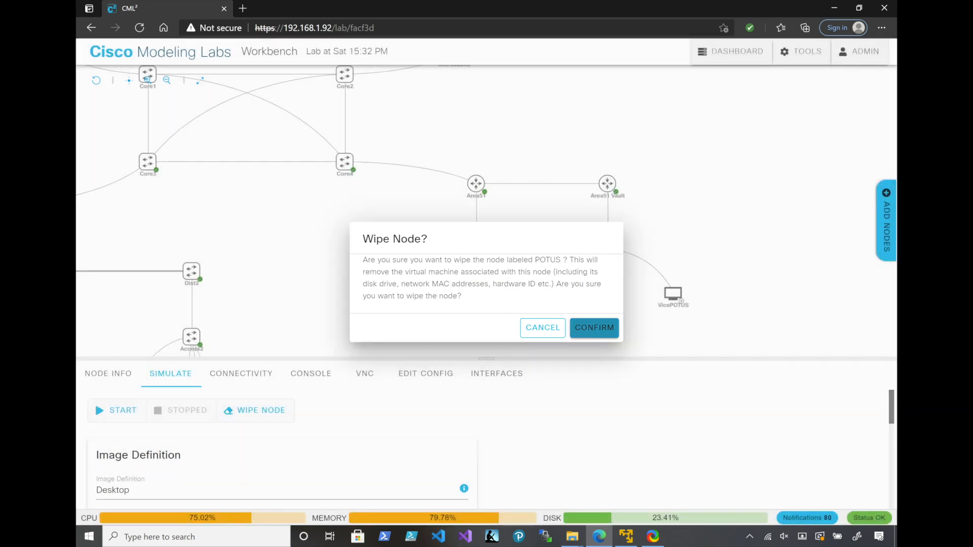
pyautogui.click(256, 411)
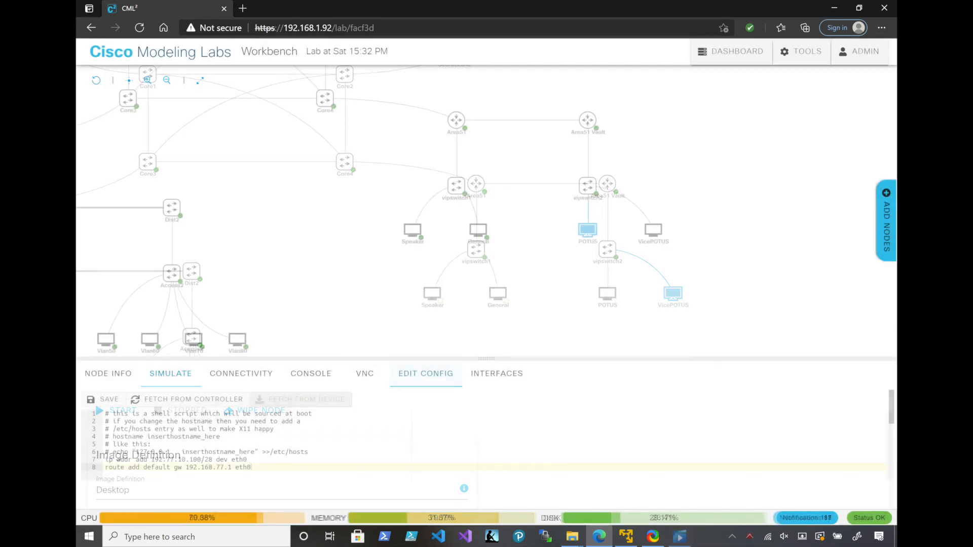
# Set the eth0 address in the POTUS desktop's configuration to 192.168.77.7/28 and save it
pyautogui.click(186, 460)
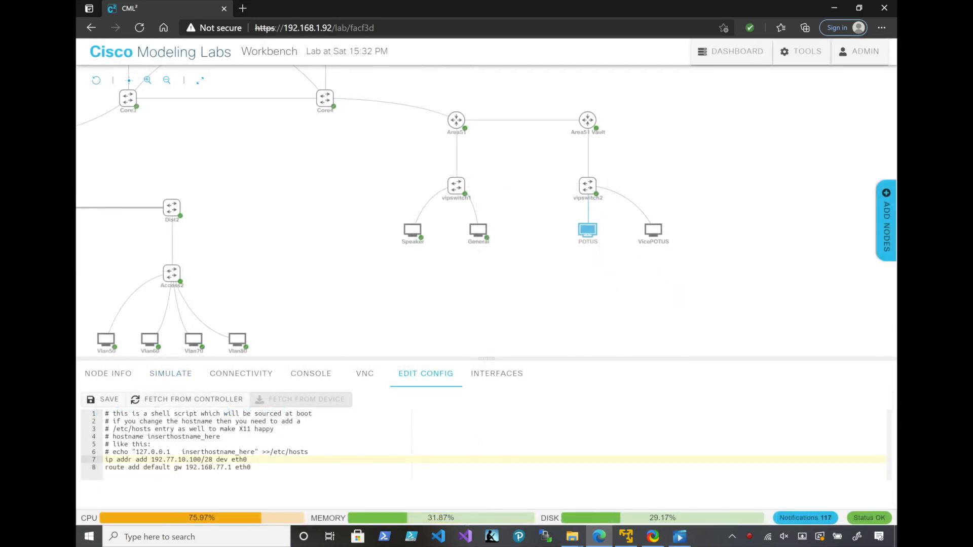
pyautogui.press('BackSpace')
pyautogui.press('BackSpace')
pyautogui.press('BackSpace')
pyautogui.press('BackSpace')
pyautogui.press('BackSpace')
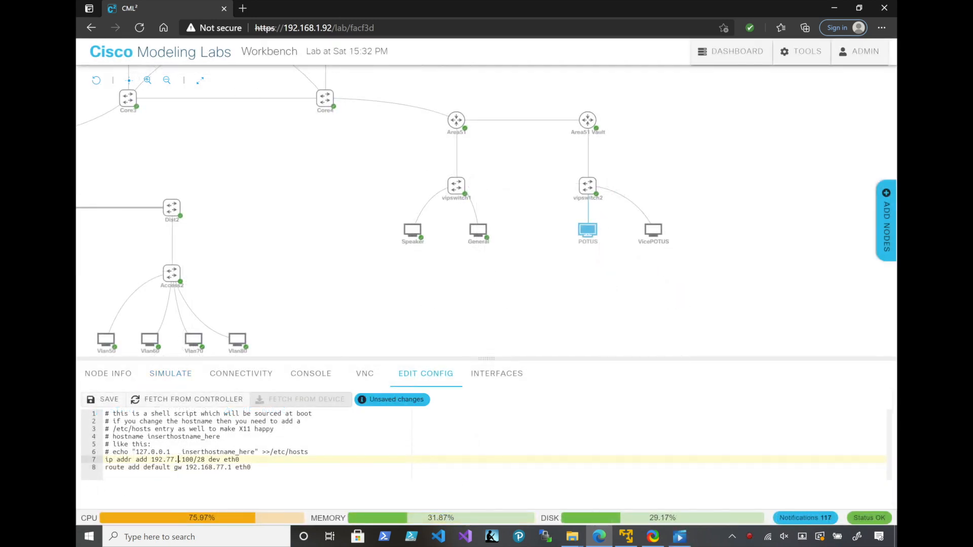
pyautogui.write('168.77')
pyautogui.press('Delete')
pyautogui.press('Delete')
pyautogui.press('Delete')
pyautogui.write('7')
pyautogui.click(201, 467)
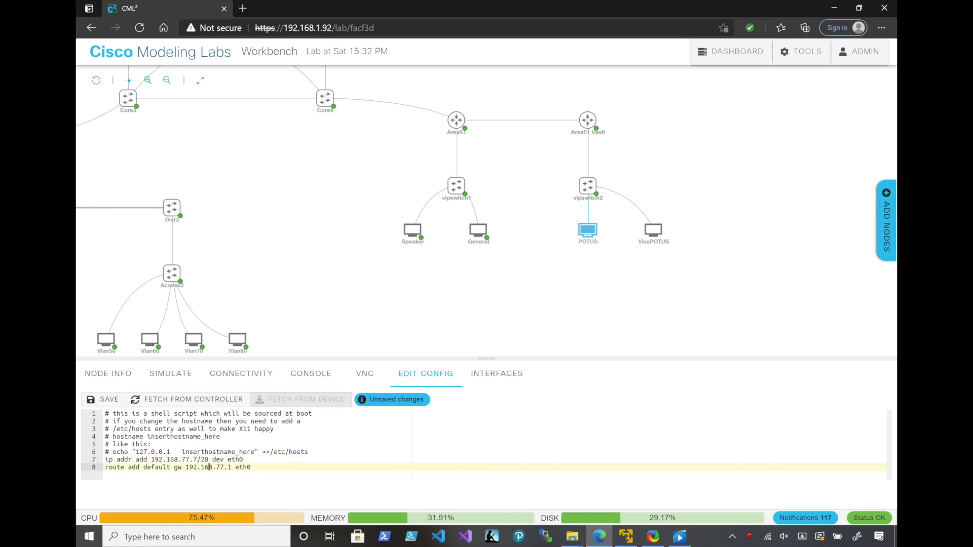
pyautogui.click(102, 399)
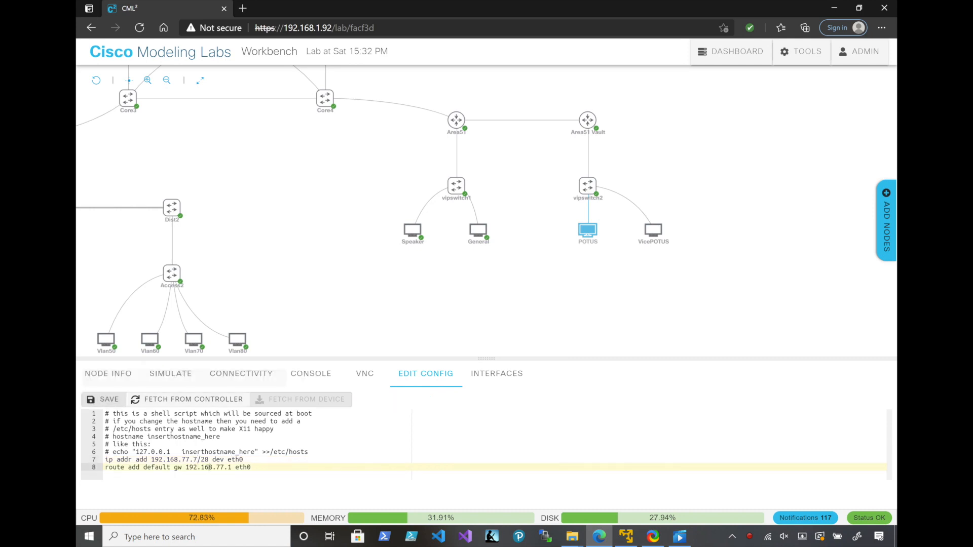
# Copy the IP address and default gateway lines from POTUS's configuration over the matching lines in VicePOTUS's configuration
pyautogui.moveTo(251, 467); pyautogui.dragTo(105, 460)
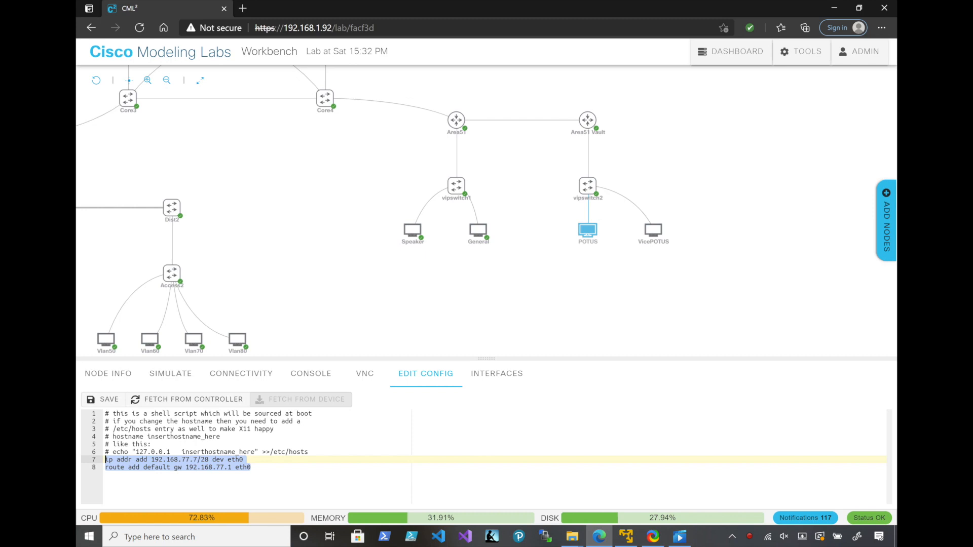
pyautogui.hotkey('ctrl', 'x')
pyautogui.hotkey('ctrl', 'z')
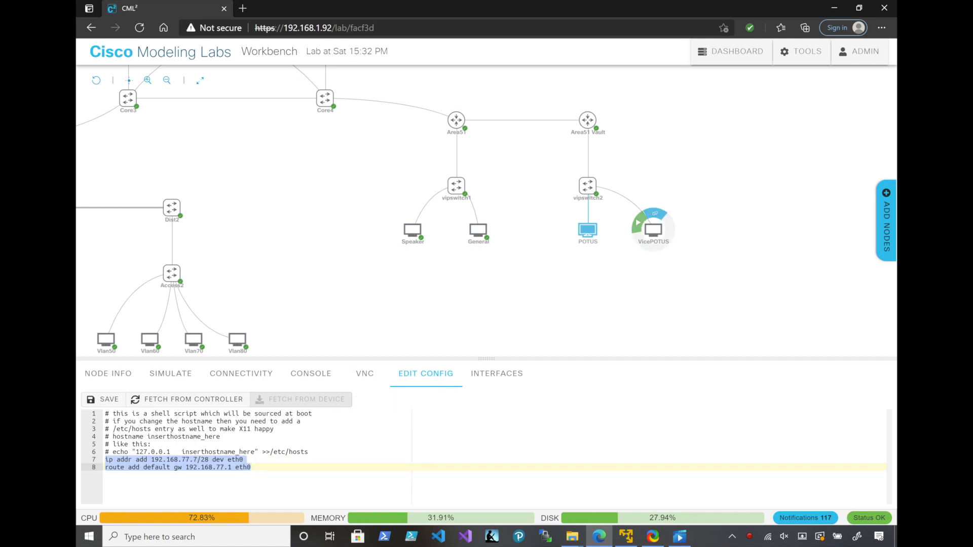
pyautogui.click(653, 231)
pyautogui.moveTo(249, 467); pyautogui.dragTo(105, 460)
pyautogui.hotkey('ctrl', 'v')
# Change VicePOTUS's eth0 address to 192.168.7.7/28 and its default gateway to 192.168.7.1
pyautogui.click(186, 459)
pyautogui.press('BackSpace')
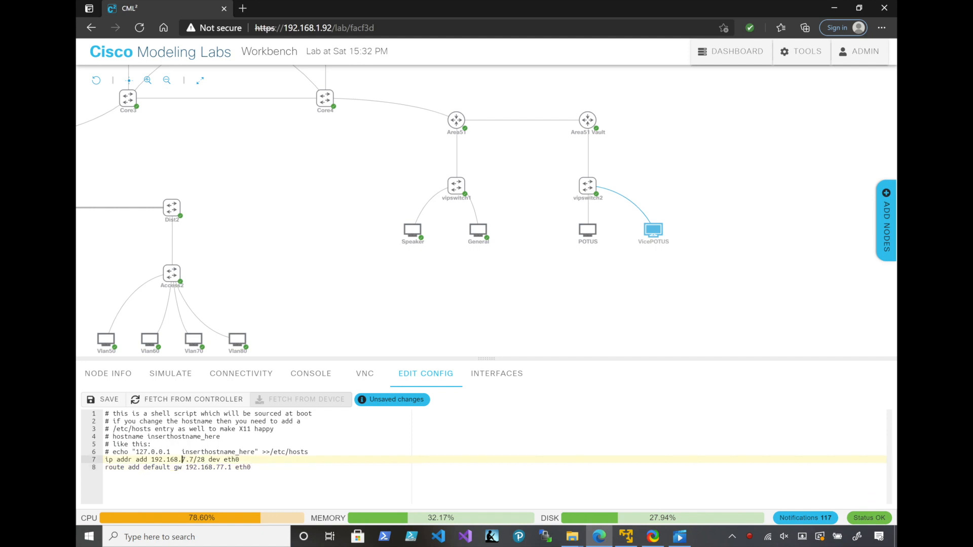
pyautogui.click(221, 467)
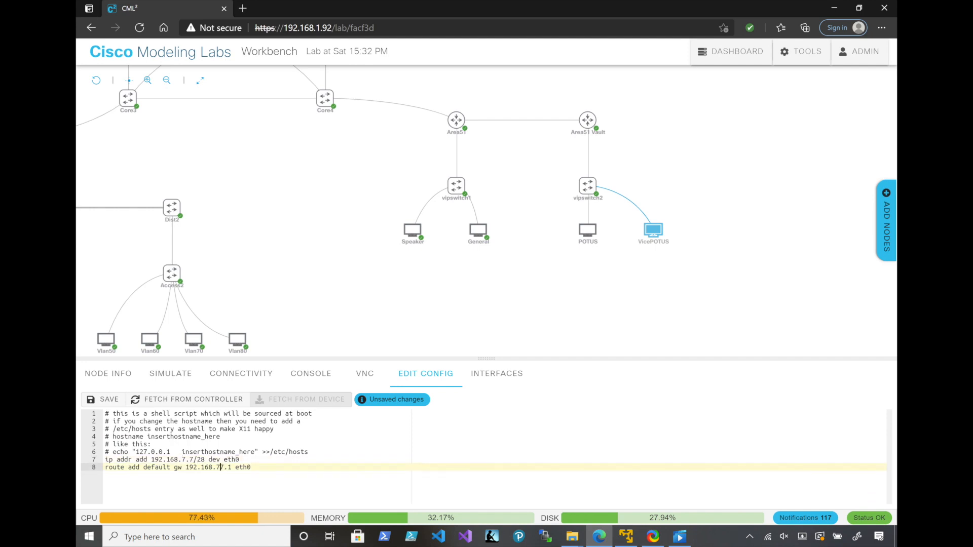
pyautogui.press('BackSpace')
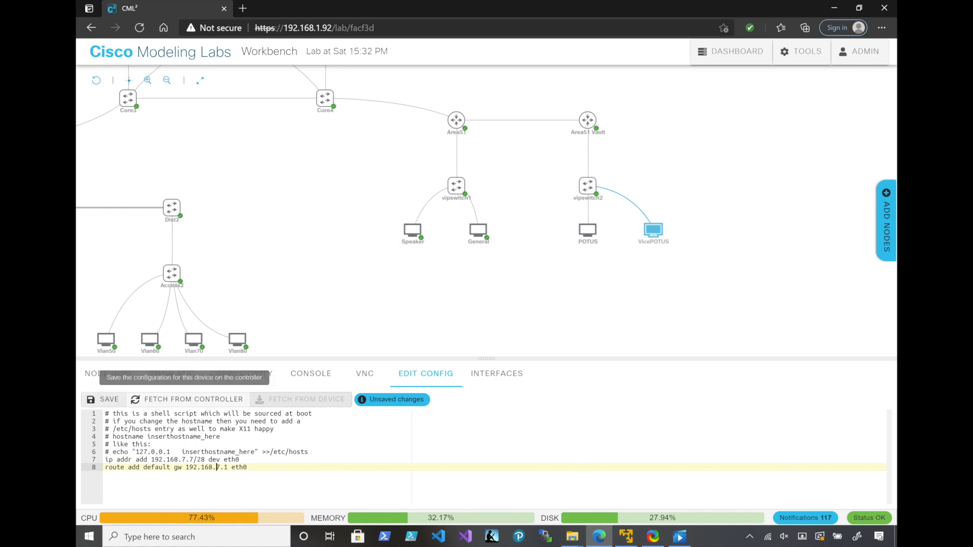
# Save VicePOTUS's configuration and start the VicePOTUS and POTUS nodes
pyautogui.click(104, 399)
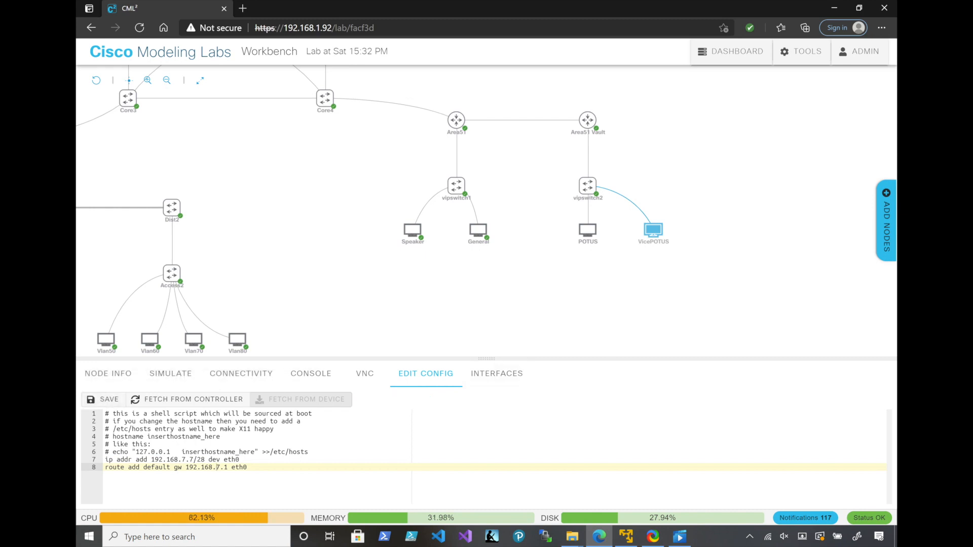
pyautogui.click(638, 222)
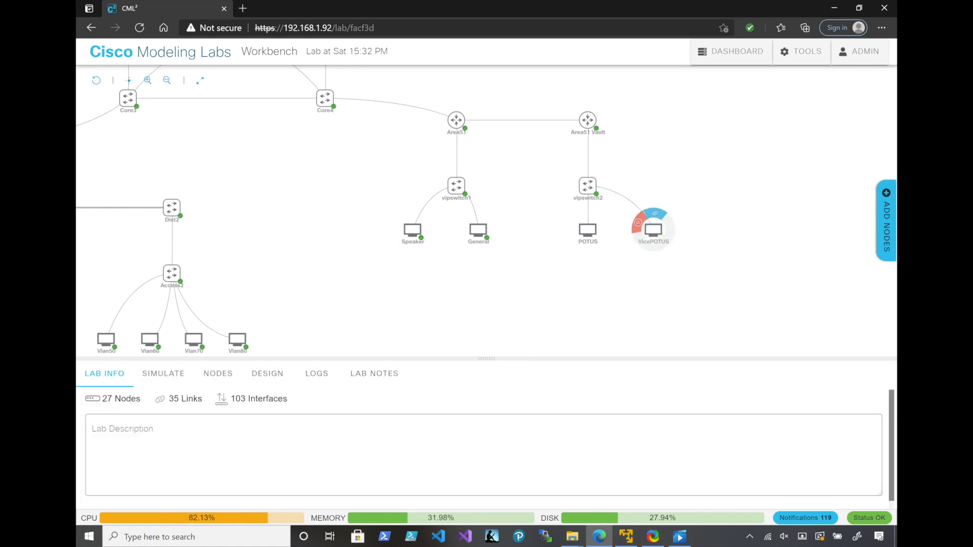
pyautogui.click(587, 230)
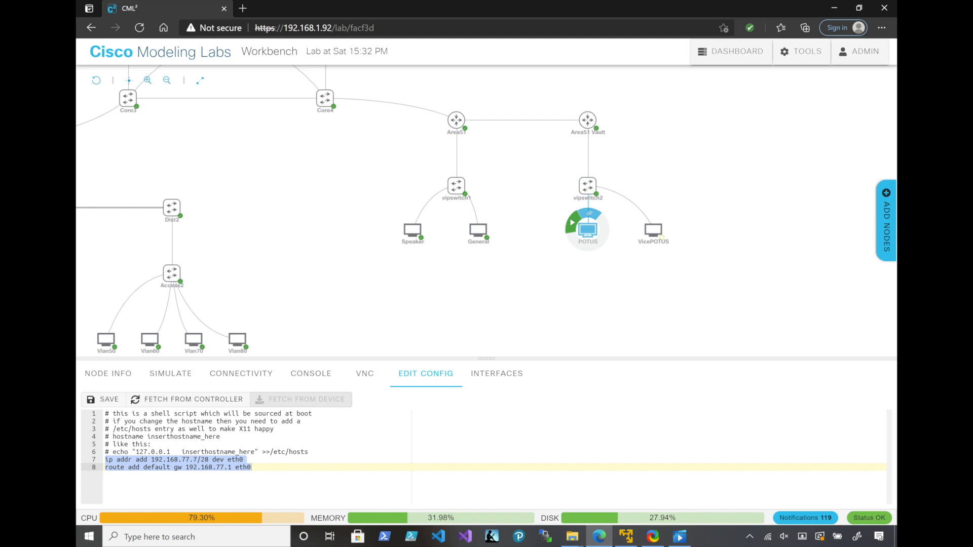
pyautogui.click(573, 222)
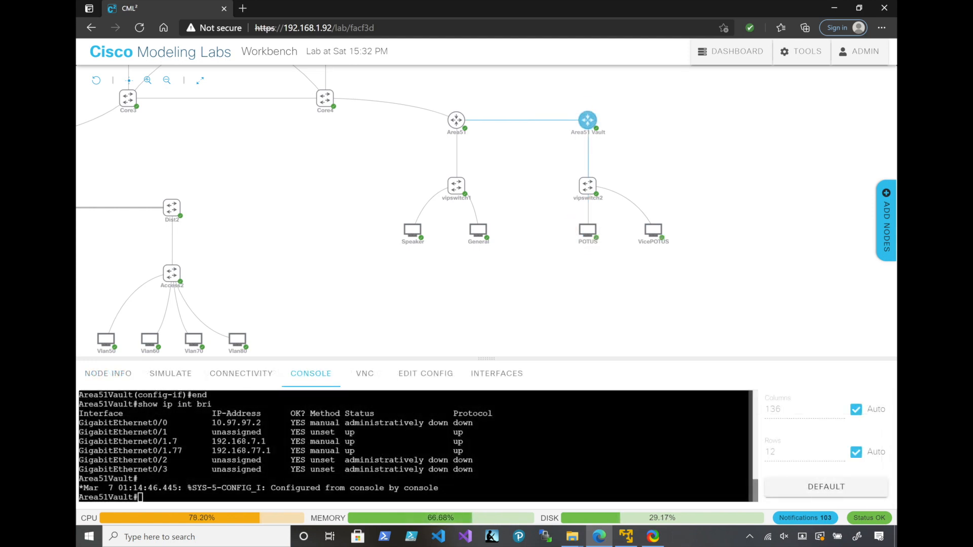
# On the Area51 Vault router, enter configuration mode and add a static route to 192.168.10.0 255.255.255.0 via 10.97.97.1
pyautogui.write('conf t')
pyautogui.press('Return')
pyautogui.write('ip rout')
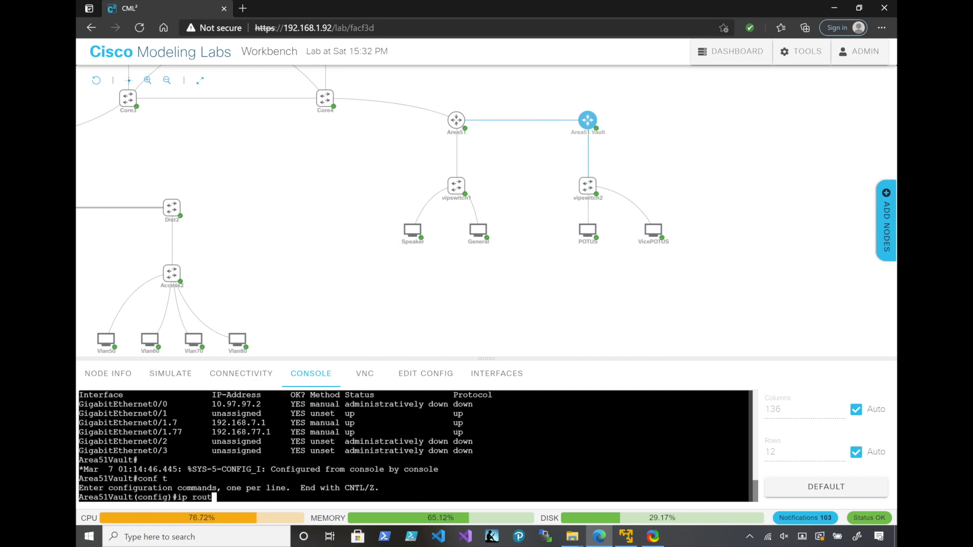
pyautogui.write('e 192.1')
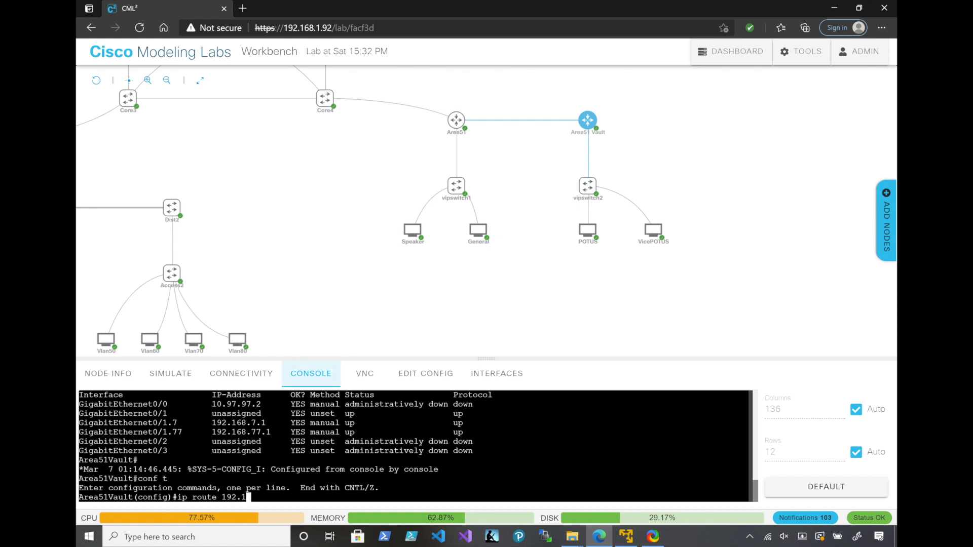
pyautogui.write('68.10.0 255.255.255.0')
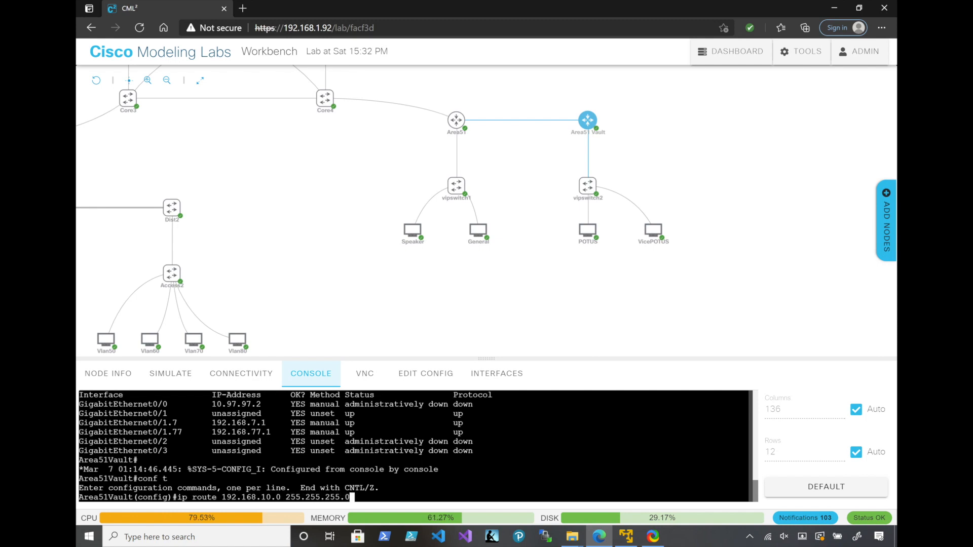
pyautogui.write(' 10.97.97.1')
pyautogui.press('Return')
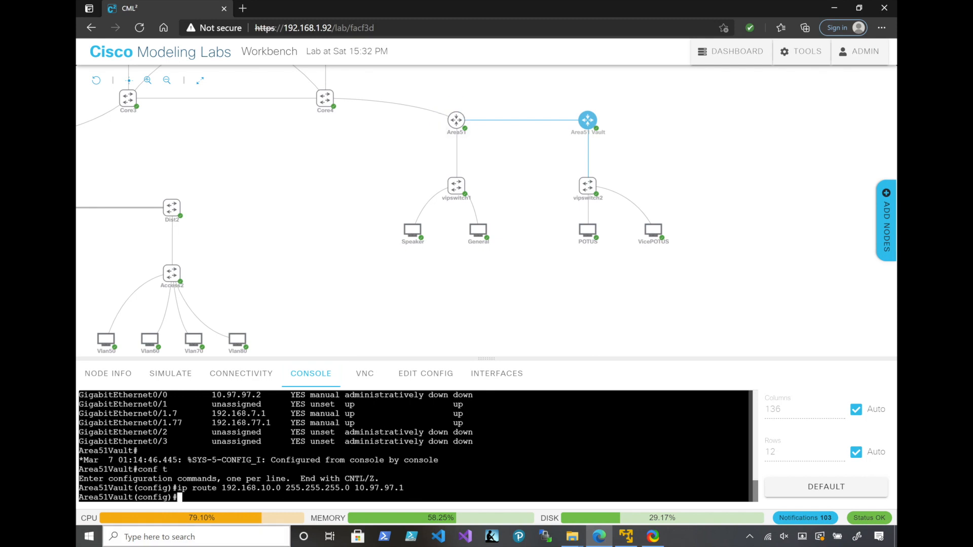
# Add a static route to 192.168.20.0 255.255.255.0 via 10.97.97.1 on Area51 Vault and leave configuration mode
pyautogui.press('Up')
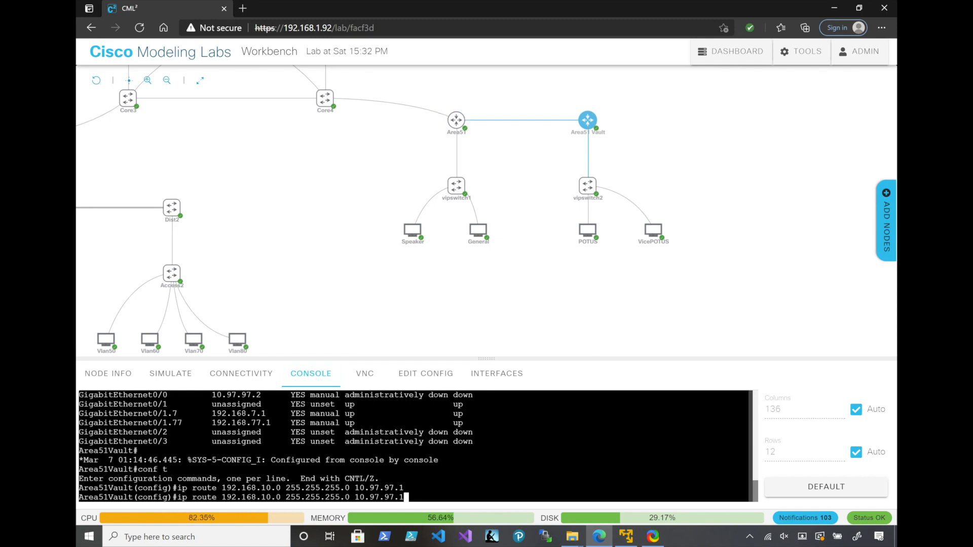
pyautogui.press('Left')
pyautogui.press('Left')
pyautogui.press('Left')
pyautogui.press('Left')
pyautogui.press('Left')
pyautogui.press('Left')
pyautogui.press('Left')
pyautogui.press('Left')
pyautogui.press('Left')
pyautogui.press('Left')
pyautogui.press('Left')
pyautogui.press('Left')
pyautogui.press('Left')
pyautogui.press('Left')
pyautogui.press('Left')
pyautogui.press('Left')
pyautogui.press('Left')
pyautogui.press('Left')
pyautogui.press('Left')
pyautogui.press('Left')
pyautogui.press('Left')
pyautogui.press('Left')
pyautogui.press('BackSpace')
pyautogui.write('2')
pyautogui.press('Return')
pyautogui.write('end')
pyautogui.press('Return')
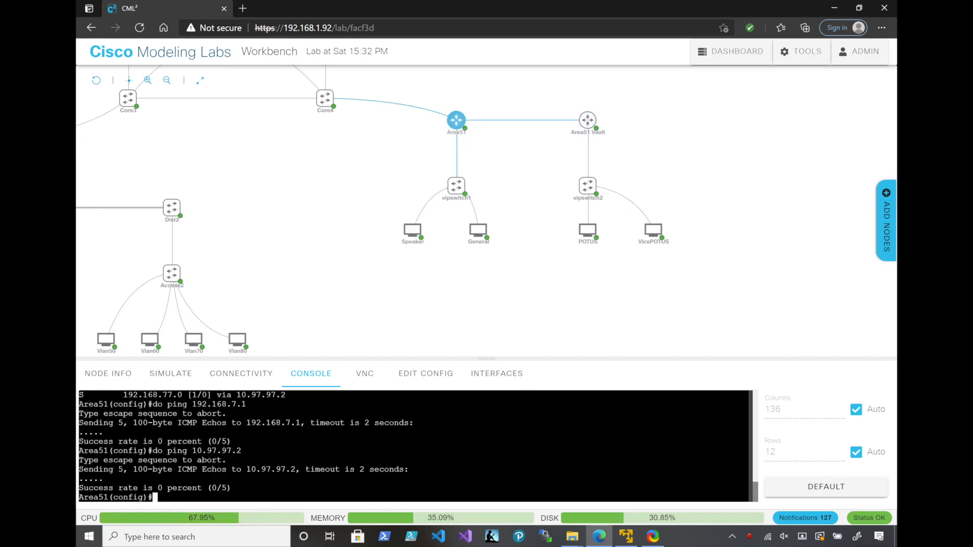
# Add a static route on the Area51 router to 192.168.77.0 255.255.255.0 via 10.97.97.2
pyautogui.write('ip rout')
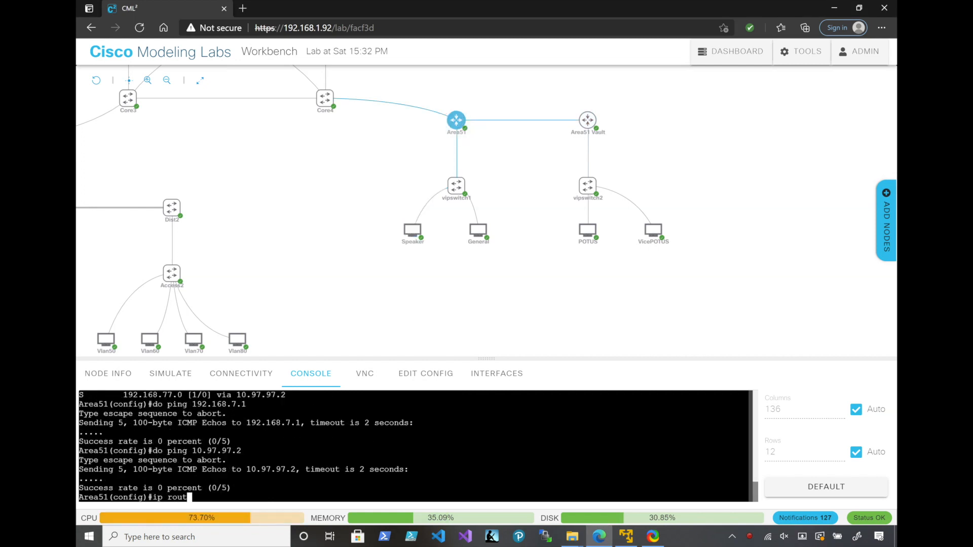
pyautogui.write('e 192.168.77.0 255.255.255.0 10.97.97.2')
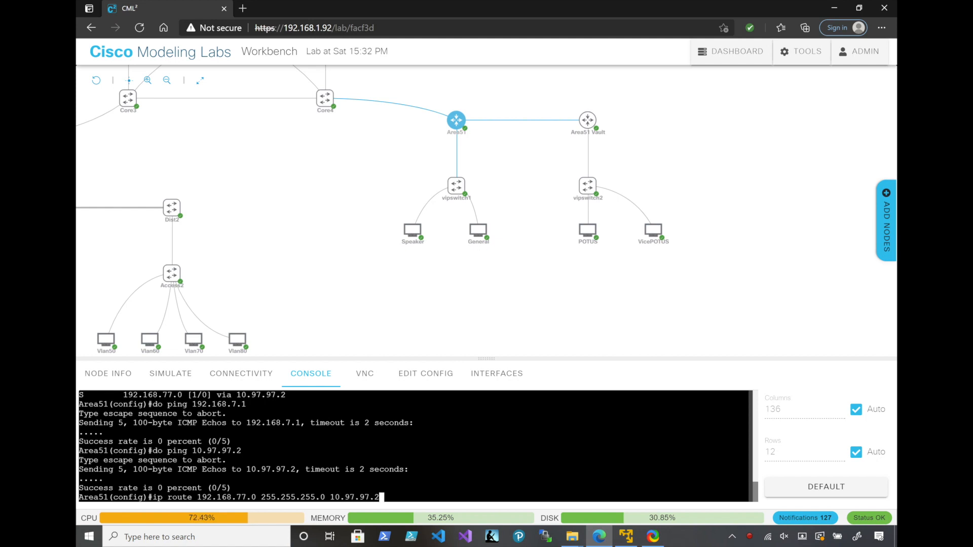
pyautogui.press('Return')
# Reuse the previous route command on Area51 to add a static route to 192.168.7.0 255.255.255.0 via 10.97.97.2
pyautogui.write('ip route 192.168')
pyautogui.press('Up')
pyautogui.press('Left')
pyautogui.press('Left')
pyautogui.press('Left')
pyautogui.press('Left')
pyautogui.press('Left')
pyautogui.press('Left')
pyautogui.press('Left')
pyautogui.press('Left')
pyautogui.press('Left')
pyautogui.press('Left')
pyautogui.press('Left')
pyautogui.press('Left')
pyautogui.press('Left')
pyautogui.press('Left')
pyautogui.press('Left')
pyautogui.press('Left')
pyautogui.press('Left')
pyautogui.press('Left')
pyautogui.press('Left')
pyautogui.press('Left')
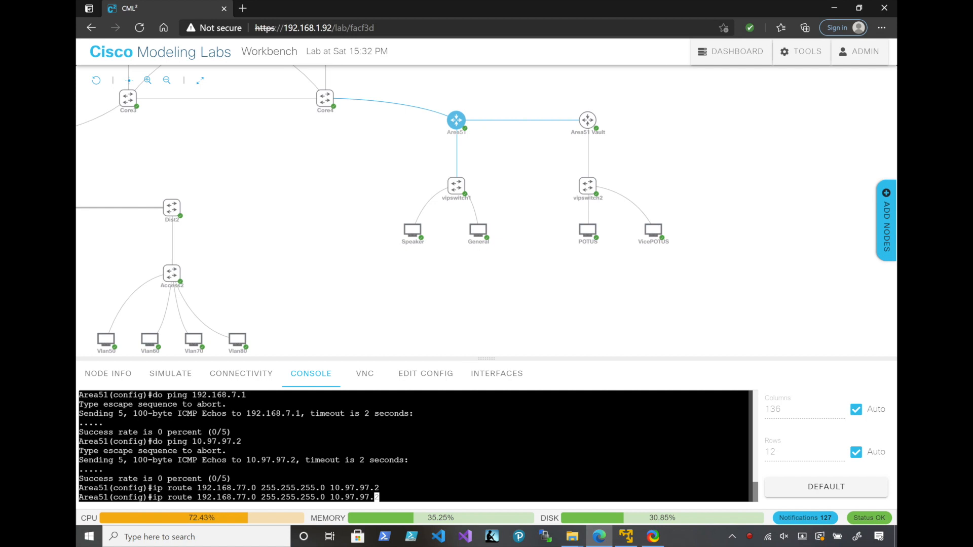
pyautogui.press('Left')
pyautogui.press('Left')
pyautogui.press('Left')
pyautogui.press('BackSpace')
pyautogui.press('Return')
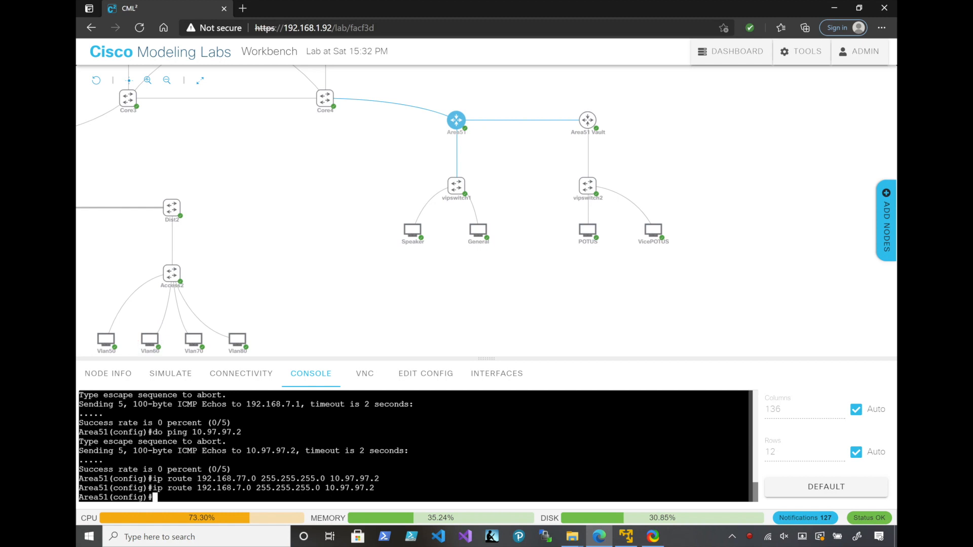
# Show the IP interface summary on Area51 Vault and examine the status of GigabitEthernet0/0
pyautogui.moveTo(587, 121)
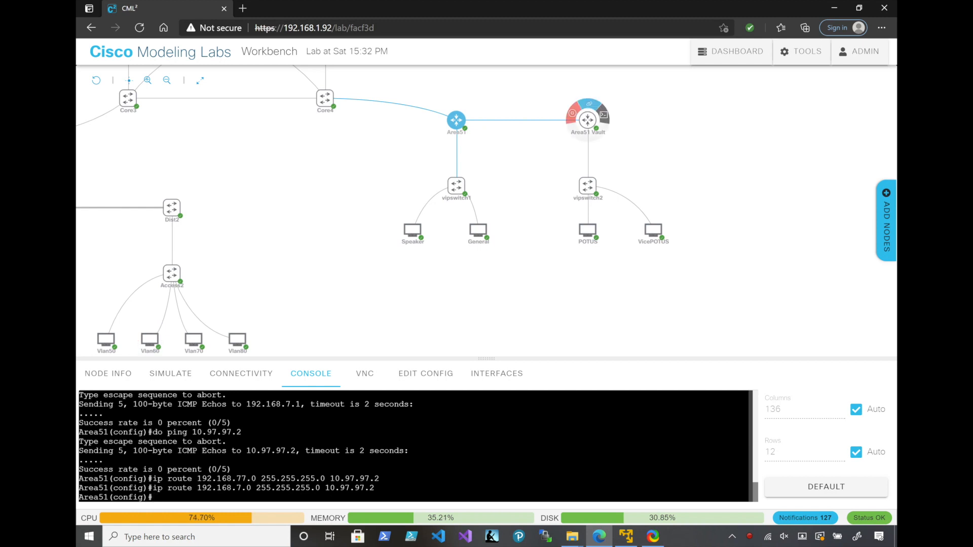
pyautogui.click(587, 120)
pyautogui.write('show ip int bri')
pyautogui.press('Return')
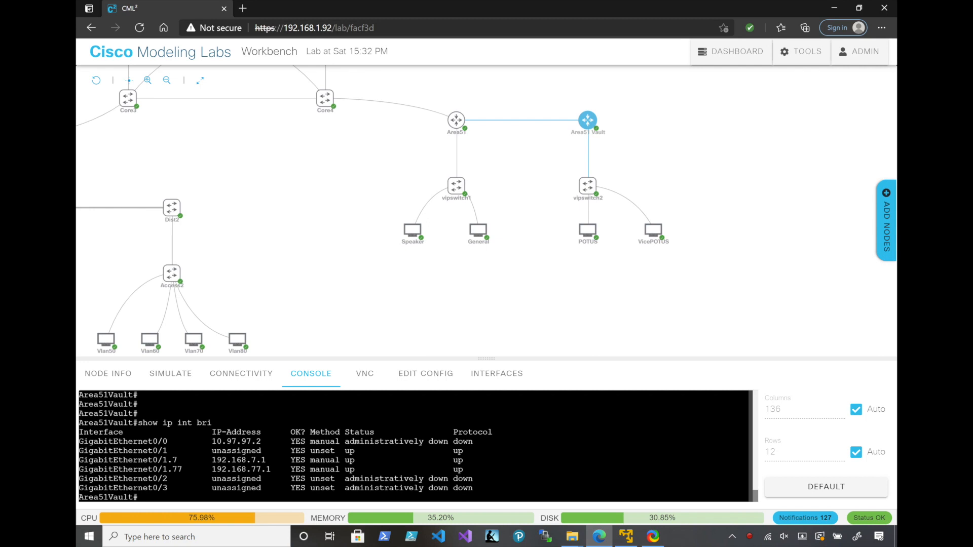
pyautogui.moveTo(384, 451); pyautogui.dragTo(281, 451)
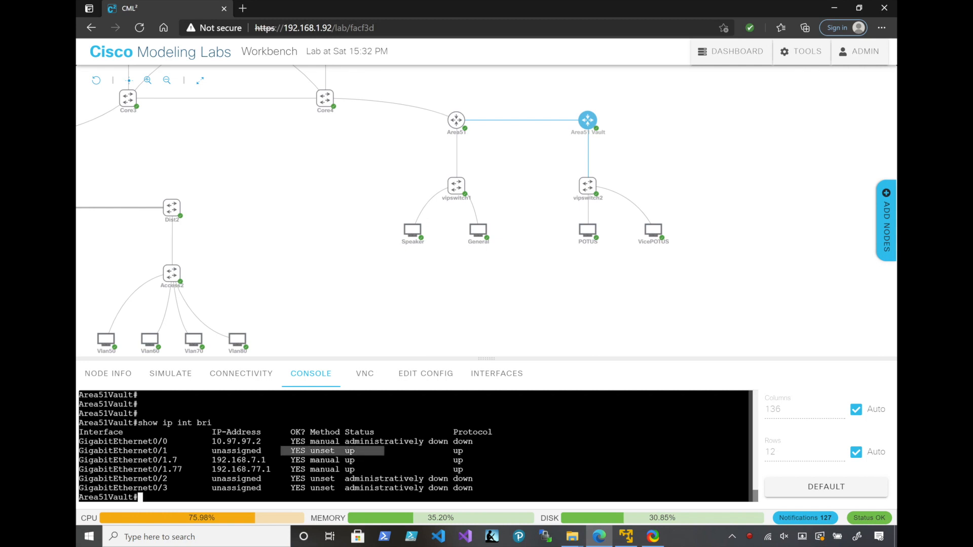
pyautogui.click(281, 451)
pyautogui.moveTo(498, 441); pyautogui.dragTo(93, 441)
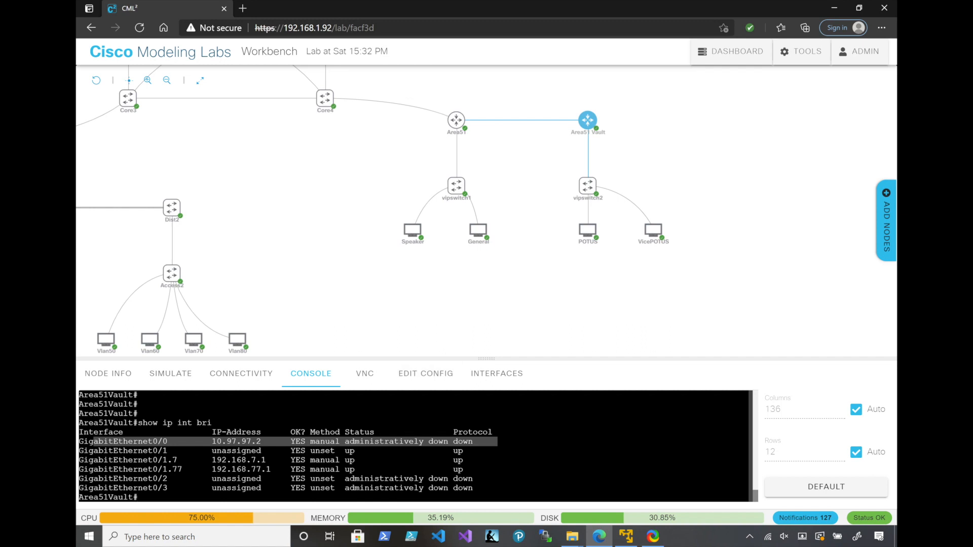
pyautogui.click(425, 442)
# Enable interface GigabitEthernet 0/0 on Area51 Vault with no shutdown and exit configuration mode
pyautogui.write('conf t')
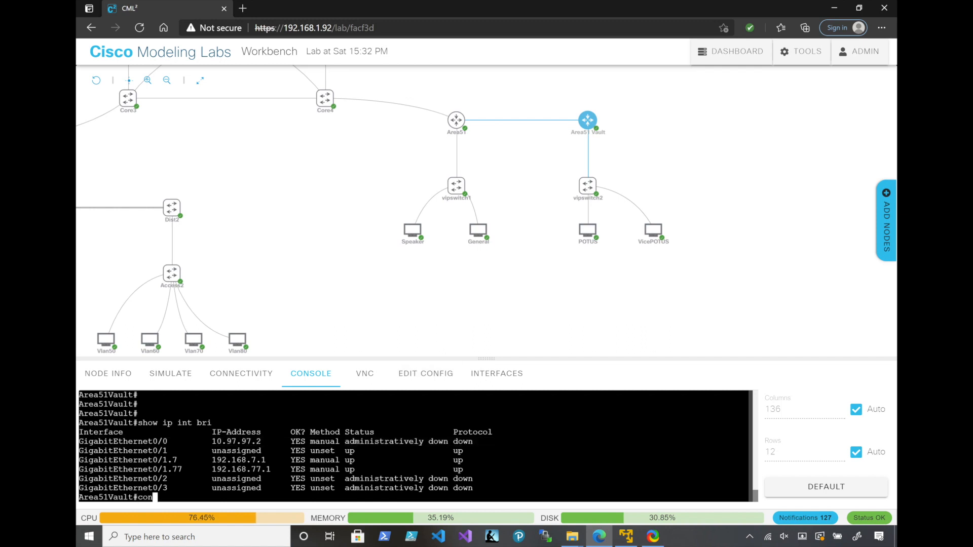
pyautogui.press('Return')
pyautogui.write('int')
pyautogui.press('Tab')
pyautogui.write('gi')
pyautogui.press('Tab')
pyautogui.write('0/0')
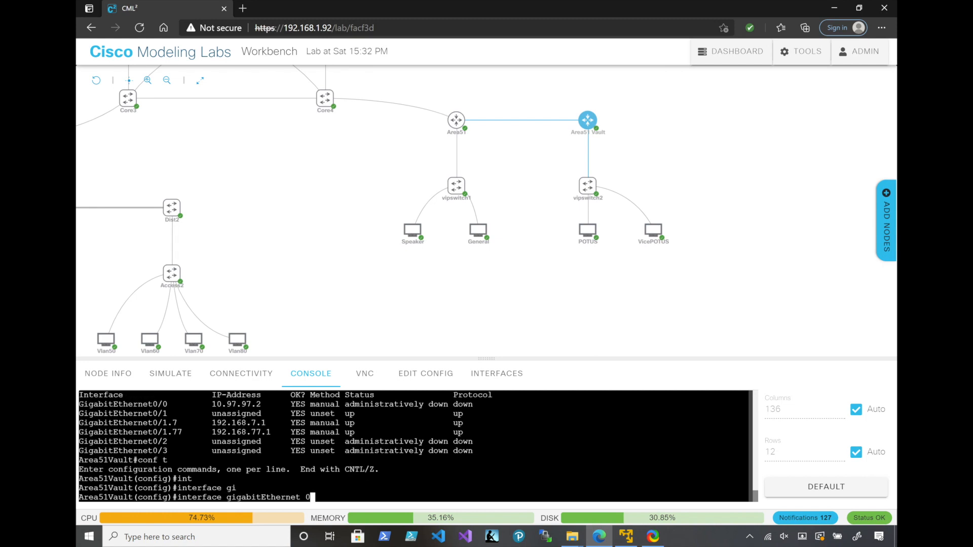
pyautogui.press('Return')
pyautogui.write('no shu')
pyautogui.press('Tab')
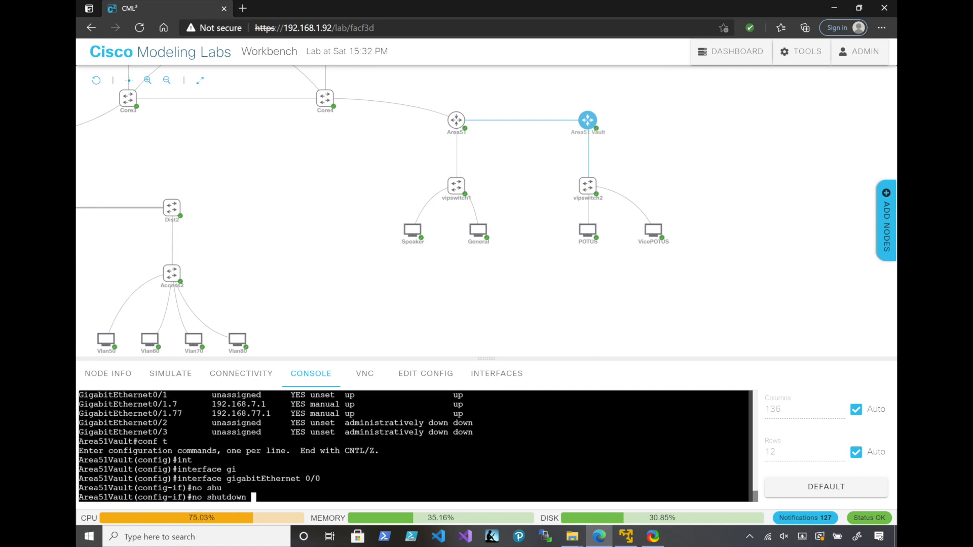
pyautogui.press('Return')
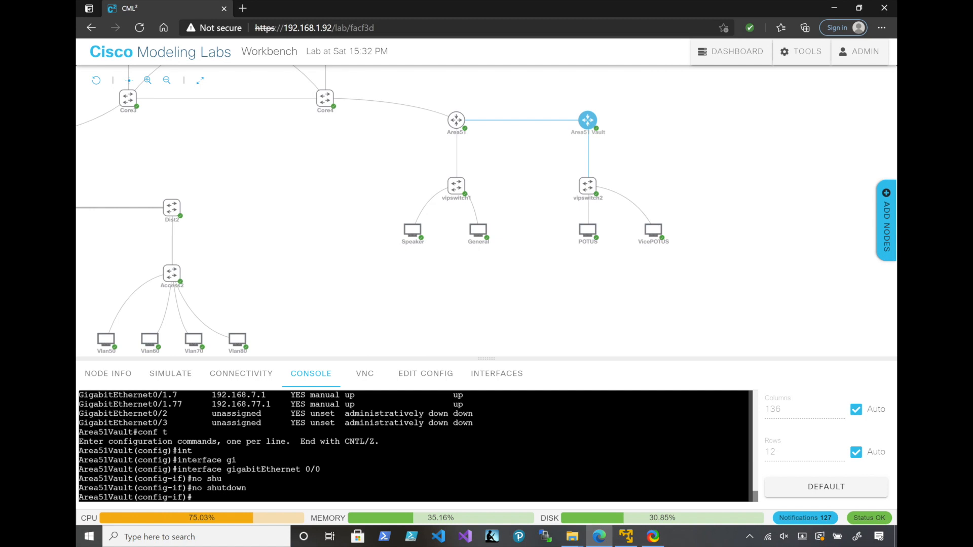
pyautogui.write('end')
pyautogui.press('Return')
# Show the static routes on Area51 Vault with show ip route static
pyautogui.write('show ip route static')
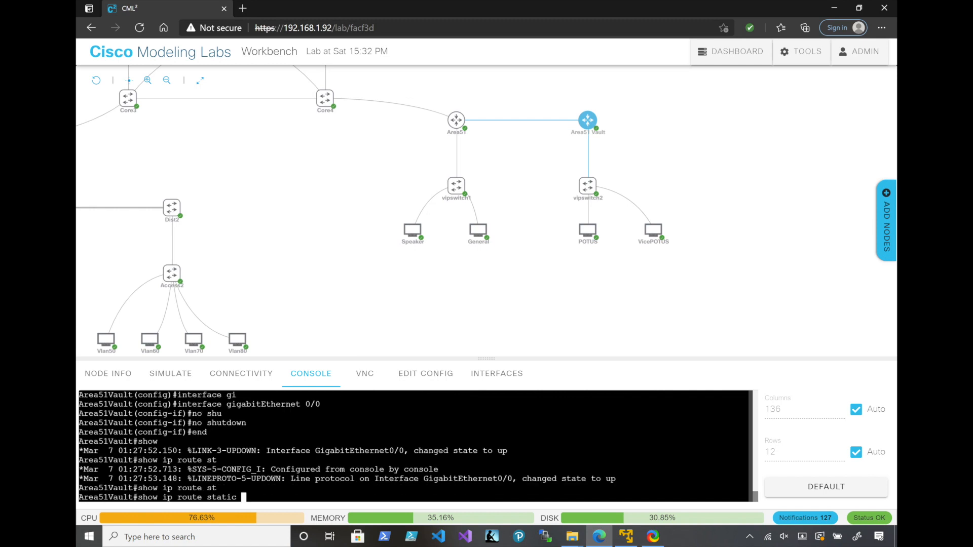
pyautogui.press('Return')
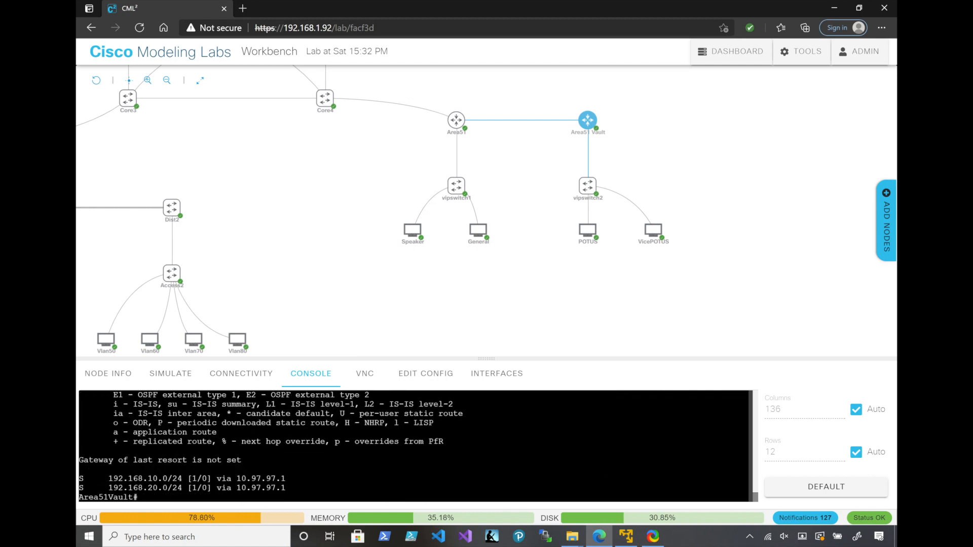
# Open the Area51 router's console and show its static routes from configuration mode
pyautogui.moveTo(456, 120)
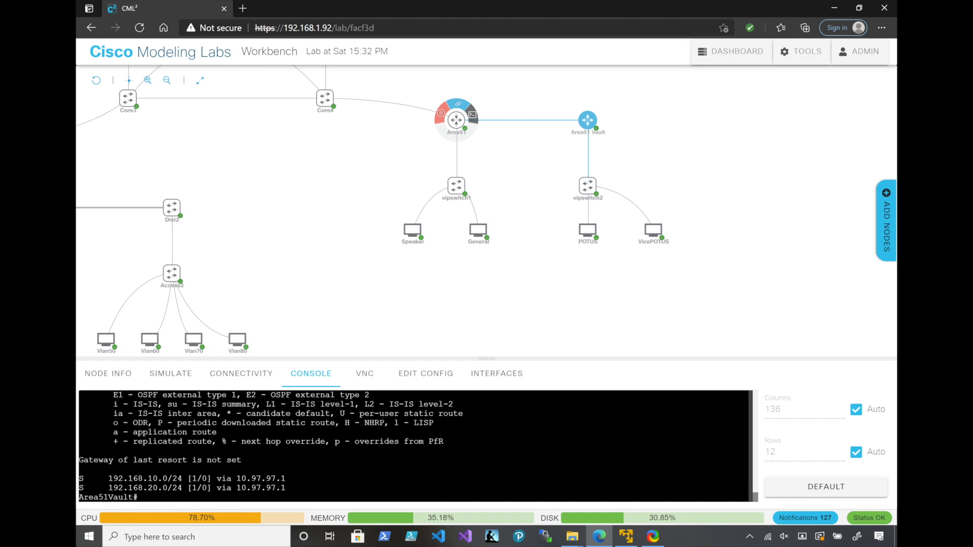
pyautogui.click(473, 115)
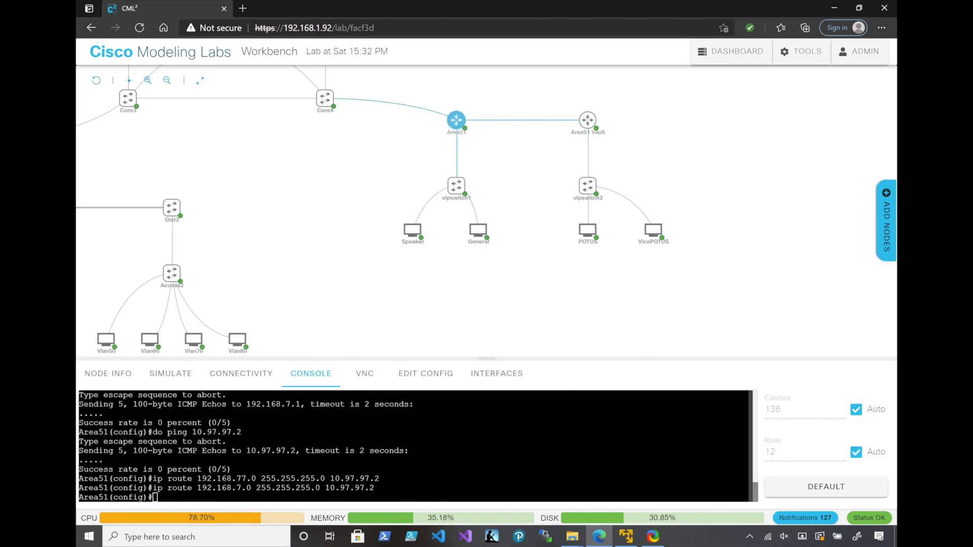
pyautogui.write('do show iip')
pyautogui.press('BackSpace')
pyautogui.press('BackSpace')
pyautogui.write('p route static')
pyautogui.press('Return')
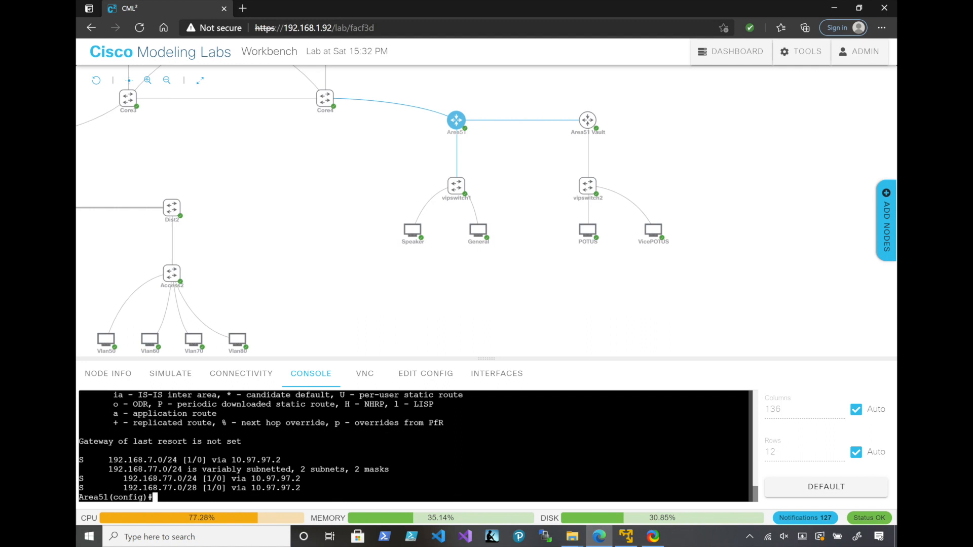
# Remove the static route to 192.168.7.0 255.255.255.0 via 10.97.97.2 from Area51
pyautogui.write('do show ip route static')
pyautogui.press('Up')
pyautogui.press('Up')
pyautogui.press('Up')
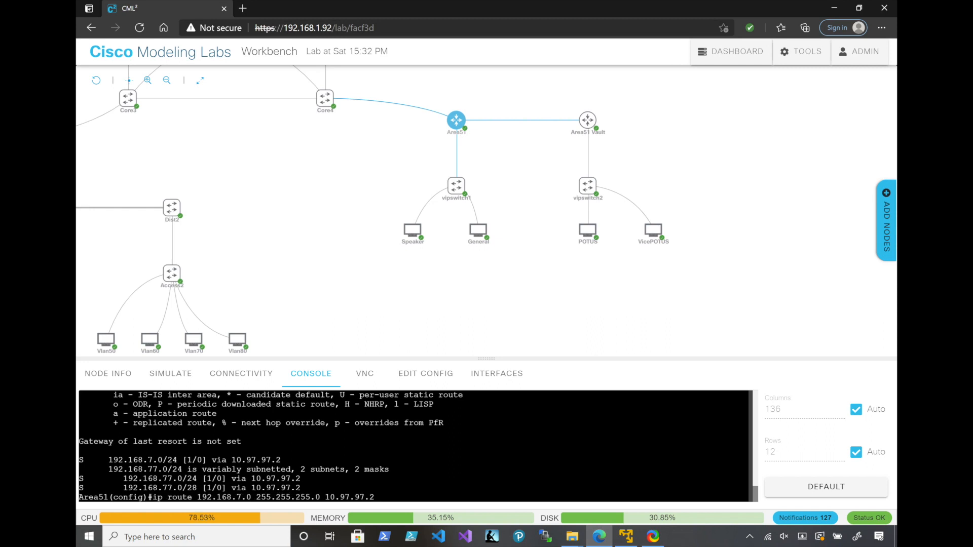
pyautogui.press('Left')
pyautogui.press('Left')
pyautogui.press('Left')
pyautogui.press('Left')
pyautogui.press('Left')
pyautogui.press('Left')
pyautogui.press('Left')
pyautogui.press('Left')
pyautogui.press('Left')
pyautogui.press('Left')
pyautogui.press('Left')
pyautogui.press('Left')
pyautogui.press('Left')
pyautogui.press('Left')
pyautogui.press('Left')
pyautogui.press('Left')
pyautogui.press('Left')
pyautogui.press('Left')
pyautogui.press('Left')
pyautogui.press('Left')
pyautogui.press('Left')
pyautogui.press('Left')
pyautogui.press('Left')
pyautogui.press('Left')
pyautogui.press('Left')
pyautogui.press('Left')
pyautogui.press('Left')
pyautogui.press('Left')
pyautogui.press('Left')
pyautogui.press('Left')
pyautogui.press('Left')
pyautogui.press('Left')
pyautogui.press('Left')
pyautogui.press('Left')
pyautogui.press('Left')
pyautogui.press('Left')
pyautogui.press('Left')
pyautogui.write('no')
pyautogui.press('Return')
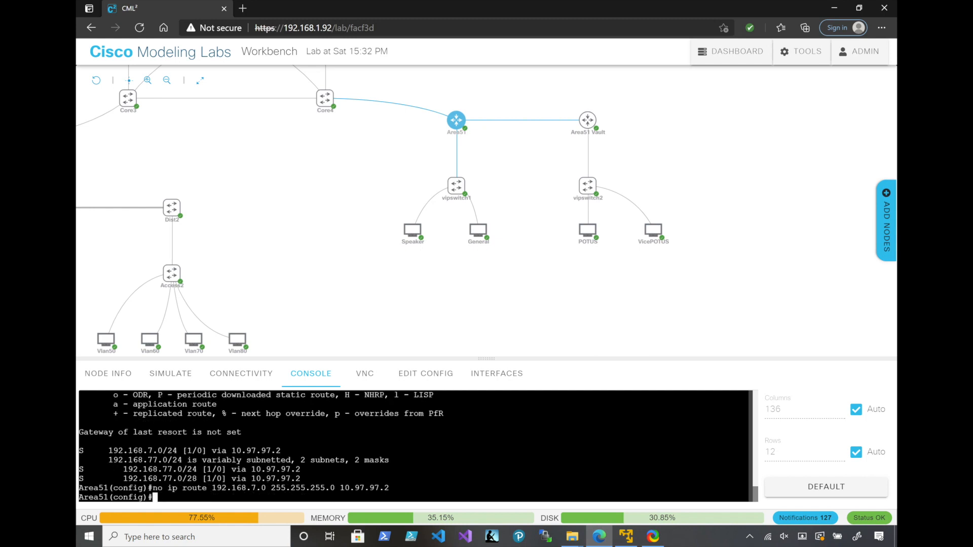
# Show Area51's static routes again to check the removal of the 192.168.7.0 route
pyautogui.press('Up')
pyautogui.press('Up')
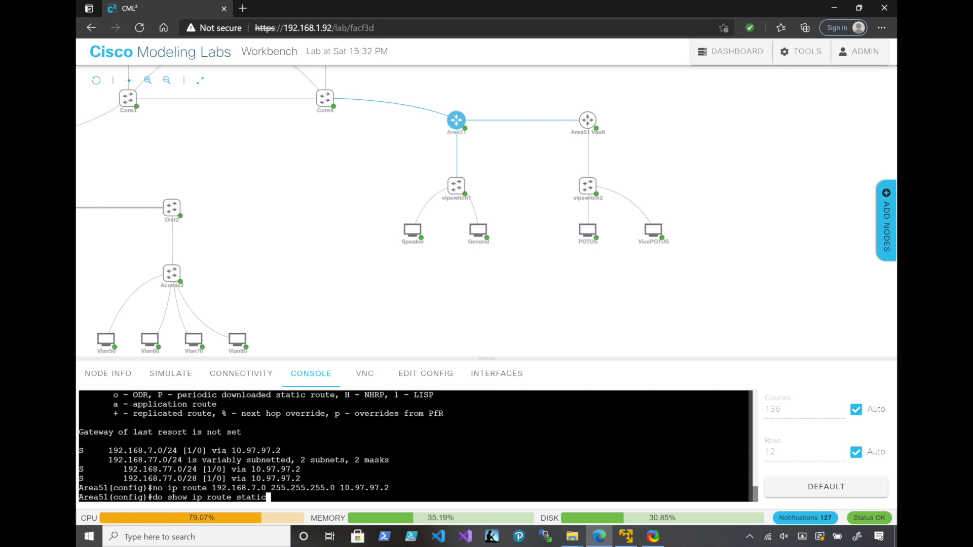
pyautogui.press('Return')
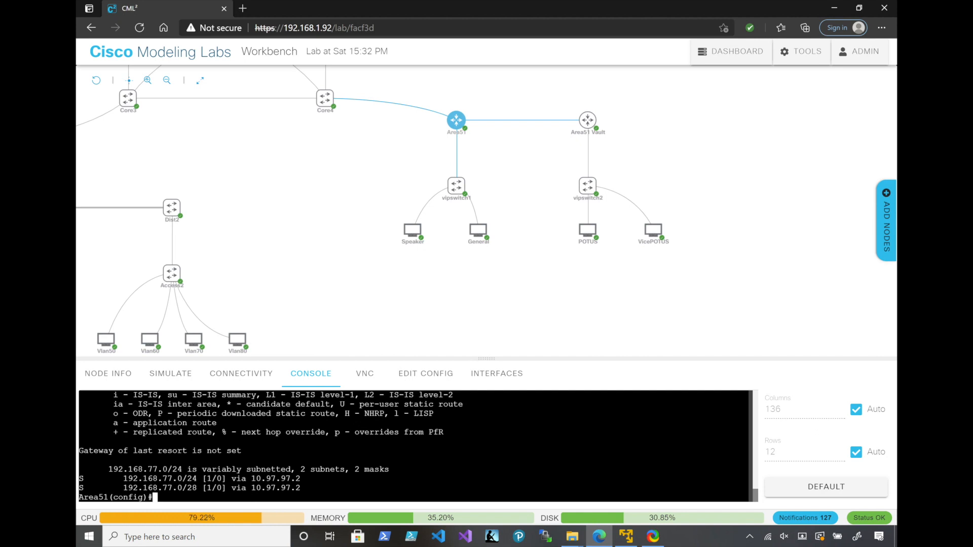
# Remove the static route to 192.168.77.0 255.255.255.0 via 10.97.97.2 from Area51
pyautogui.press('Up')
pyautogui.press('Up')
pyautogui.press('Up')
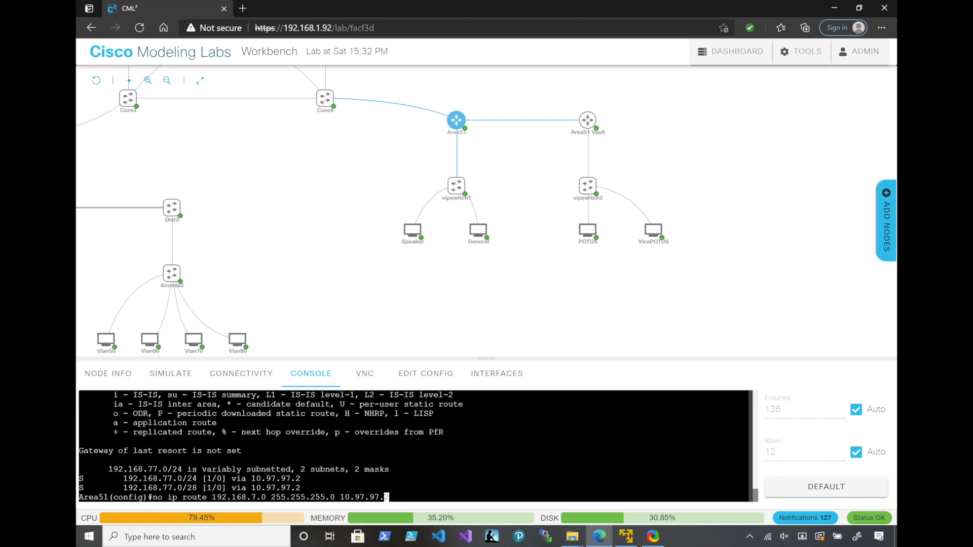
pyautogui.press('Left')
pyautogui.press('Left')
pyautogui.press('Left')
pyautogui.press('Left')
pyautogui.press('Left')
pyautogui.press('Left')
pyautogui.press('Left')
pyautogui.press('Left')
pyautogui.press('Left')
pyautogui.press('Left')
pyautogui.press('Left')
pyautogui.press('Left')
pyautogui.press('Left')
pyautogui.press('Left')
pyautogui.press('Left')
pyautogui.press('Left')
pyautogui.press('Left')
pyautogui.press('Left')
pyautogui.press('Left')
pyautogui.press('Left')
pyautogui.write('7')
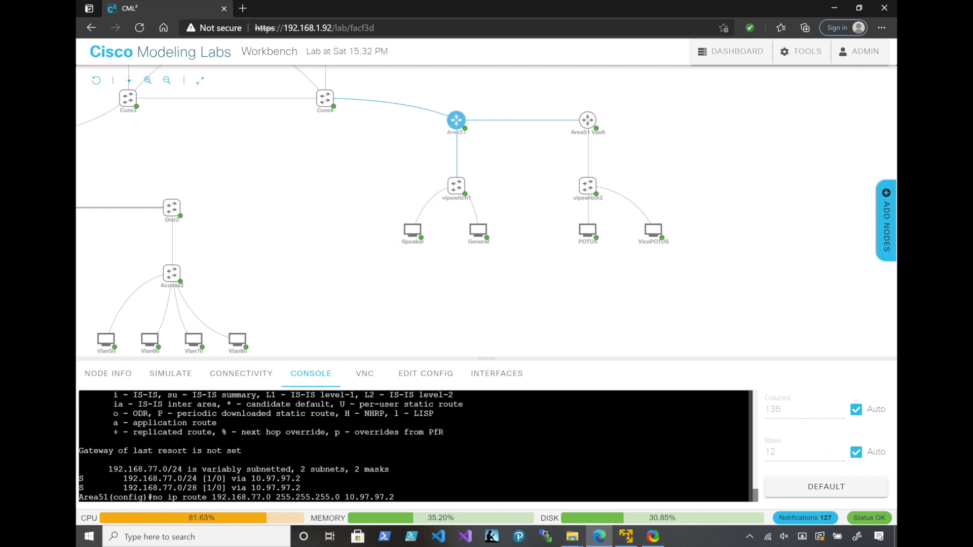
pyautogui.press('Return')
# Add a static route on Area51 to 192.168.7.0 255.255.255.240 via 10.97.97.2, and list the router's static routes
pyautogui.write('do show ip route static')
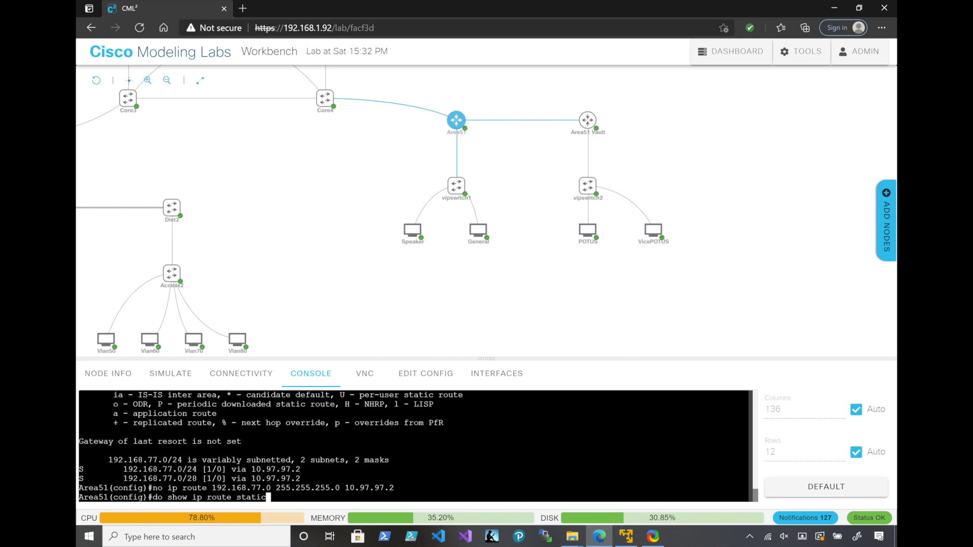
pyautogui.press('Up')
pyautogui.press('Up')
pyautogui.press('Up')
pyautogui.press('Up')
pyautogui.press('Left')
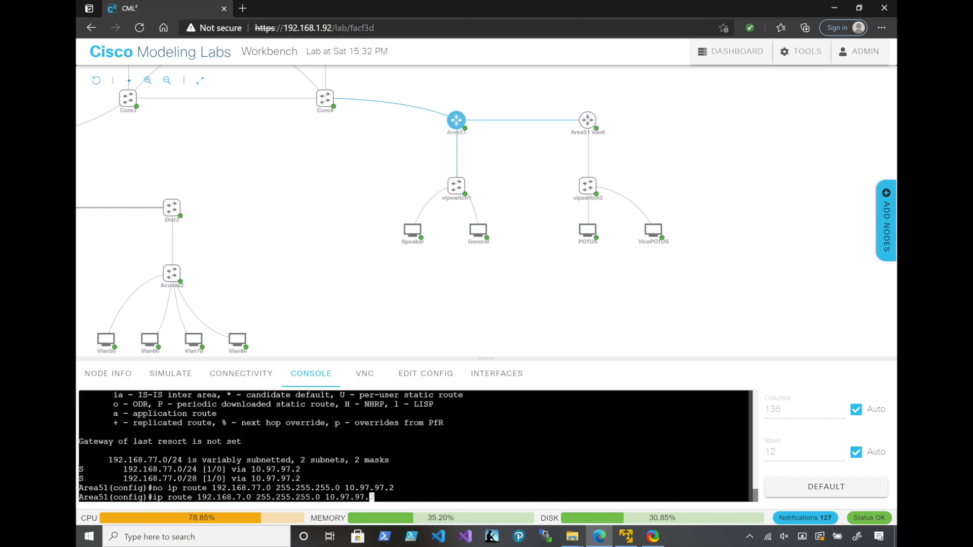
pyautogui.press('Left')
pyautogui.press('Left')
pyautogui.press('Left')
pyautogui.press('Left')
pyautogui.press('Left')
pyautogui.press('Left')
pyautogui.press('Left')
pyautogui.press('Left')
pyautogui.press('Left')
pyautogui.press('Left')
pyautogui.press('BackSpace')
pyautogui.write('240')
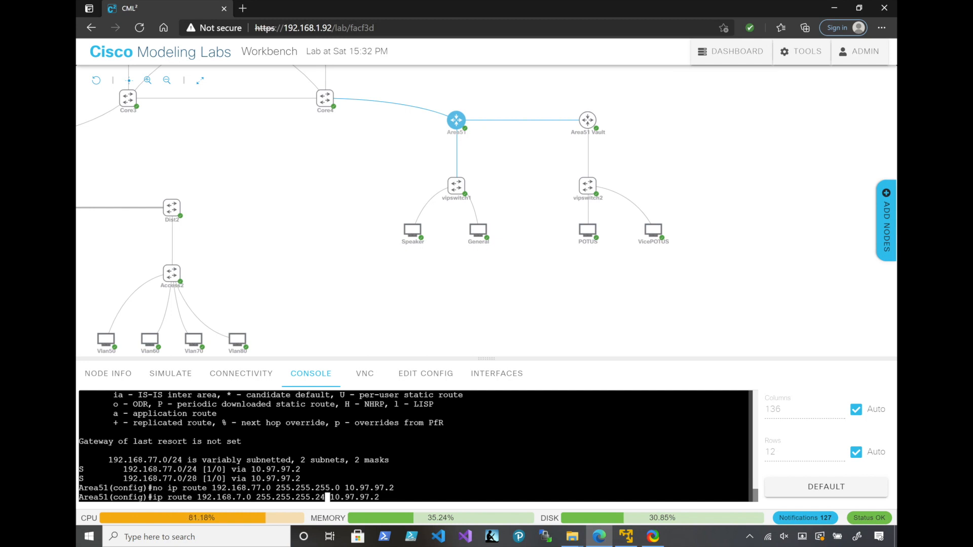
pyautogui.press('Return')
pyautogui.write('do show ip route static')
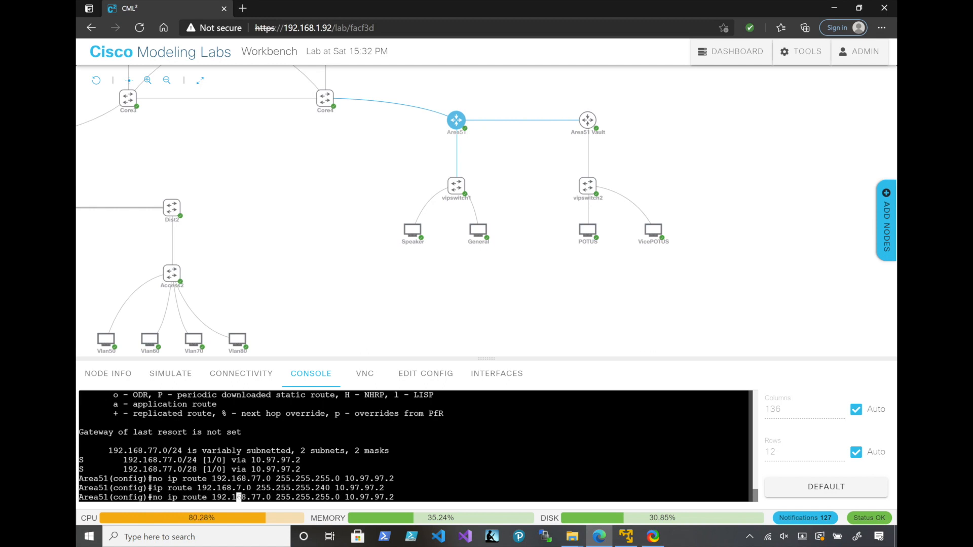
pyautogui.press('Return')
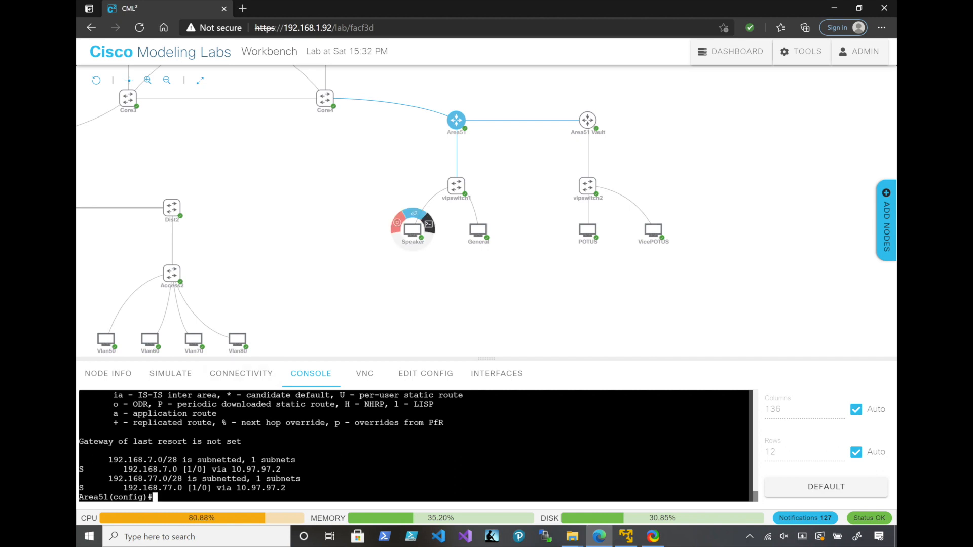
# Open the Speaker desktop's console and ping 192.168.77.7, stopping the ping after a few replies
pyautogui.click(412, 230)
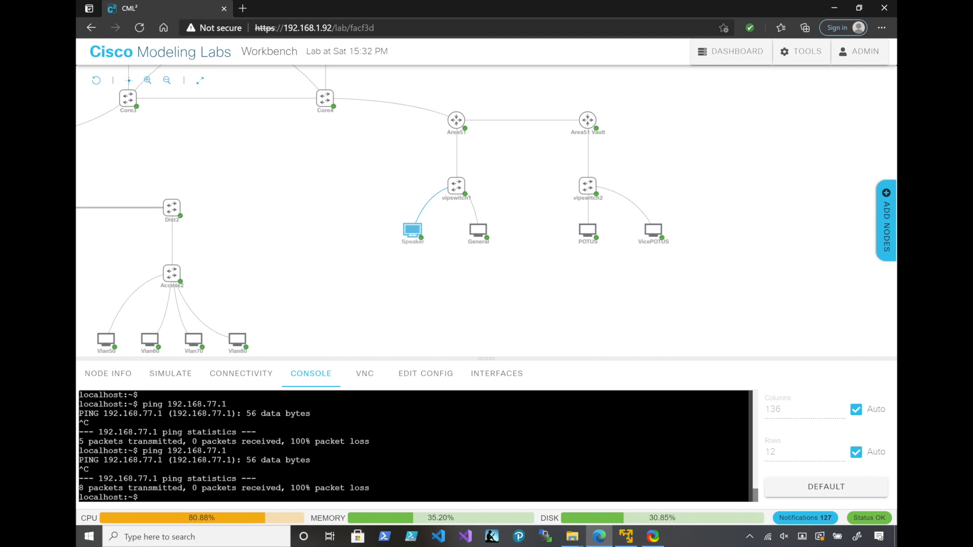
pyautogui.write('ping 192.168.77.7')
pyautogui.press('Return')
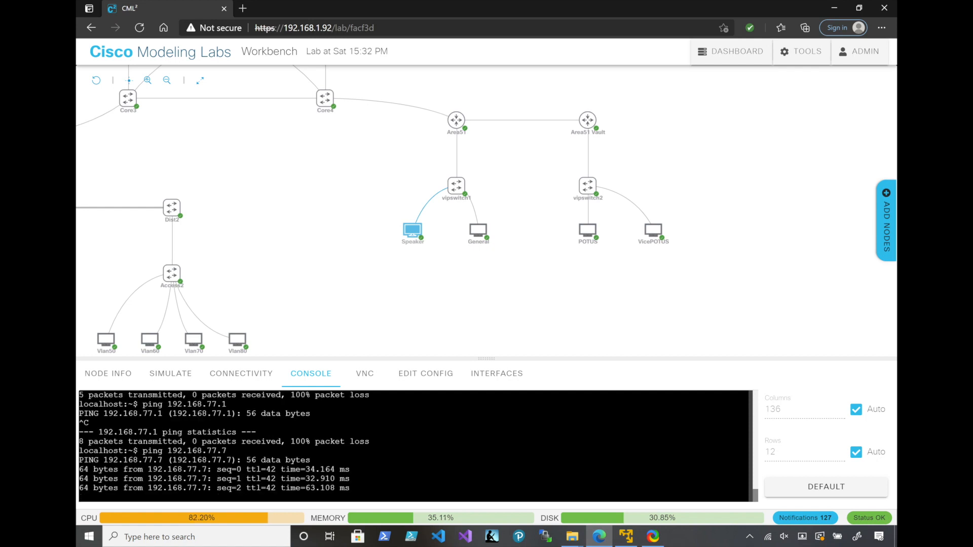
pyautogui.hotkey('ctrl', 'c')
# Ping 192.168.7.7 from the Speaker desktop, repeat the test, and stop it after a few replies
pyautogui.press('Up')
pyautogui.moveTo(412, 231)
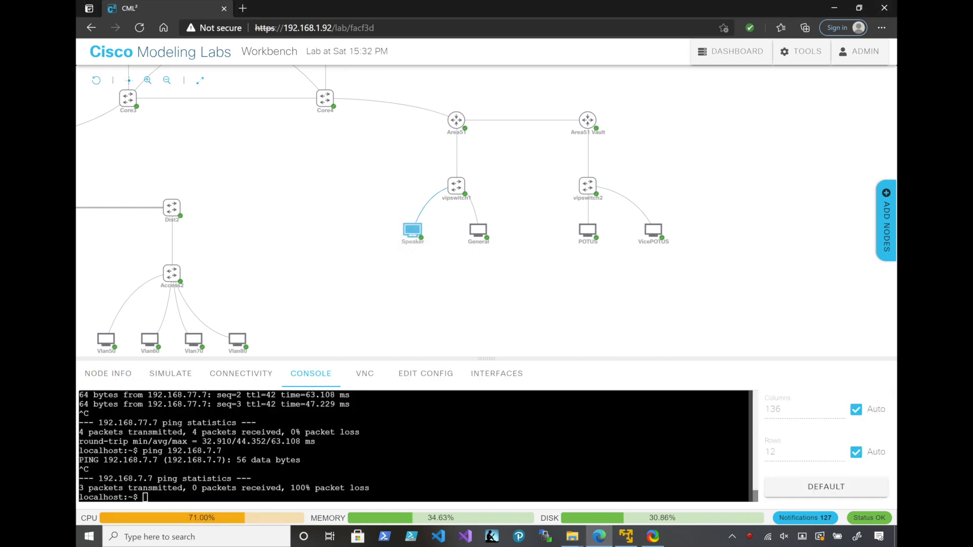
pyautogui.press('Up')
pyautogui.press('Return')
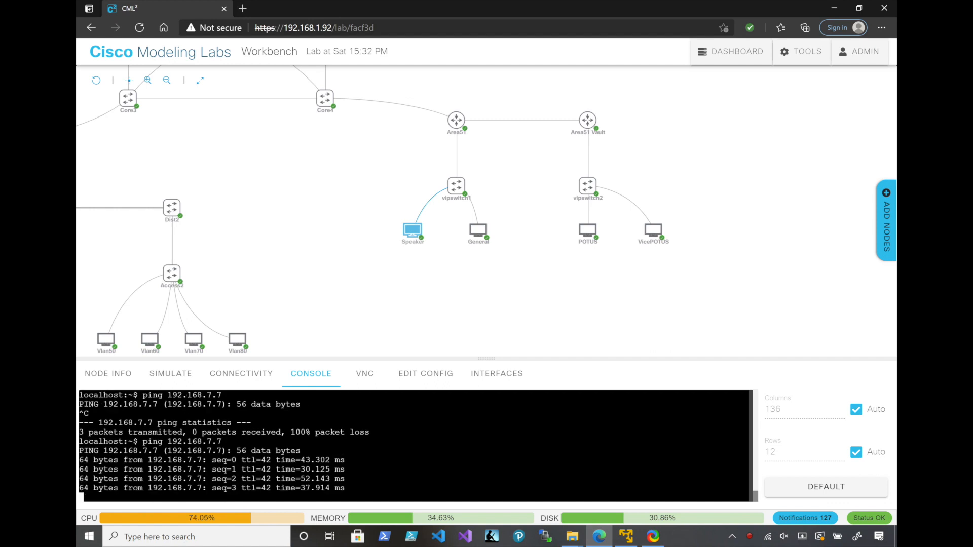
pyautogui.hotkey('ctrl', 'c')
# Ping 192.168.77.7 from the Speaker desktop once more to recheck connectivity to the Vault side
pyautogui.press('Up')
pyautogui.press('Left')
pyautogui.press('Left')
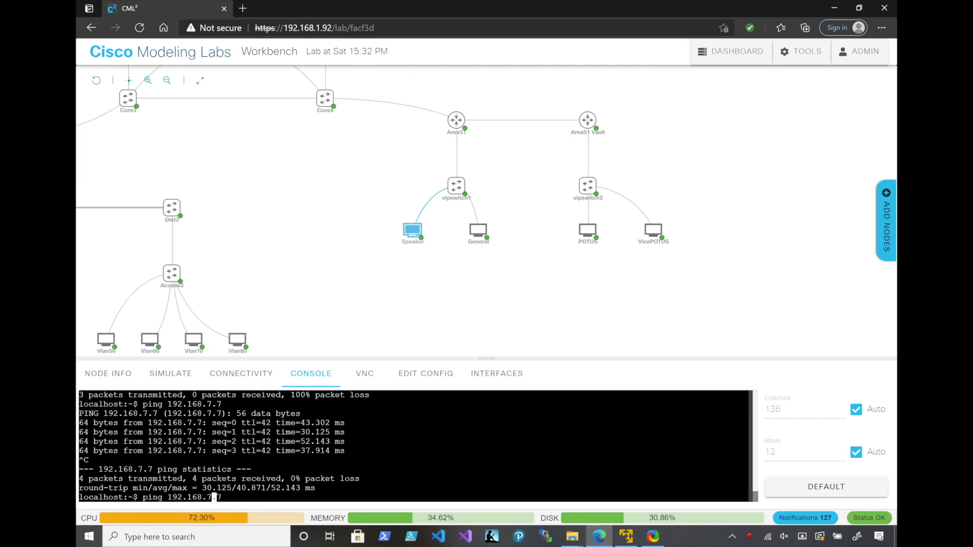
pyautogui.write('7')
pyautogui.press('Return')
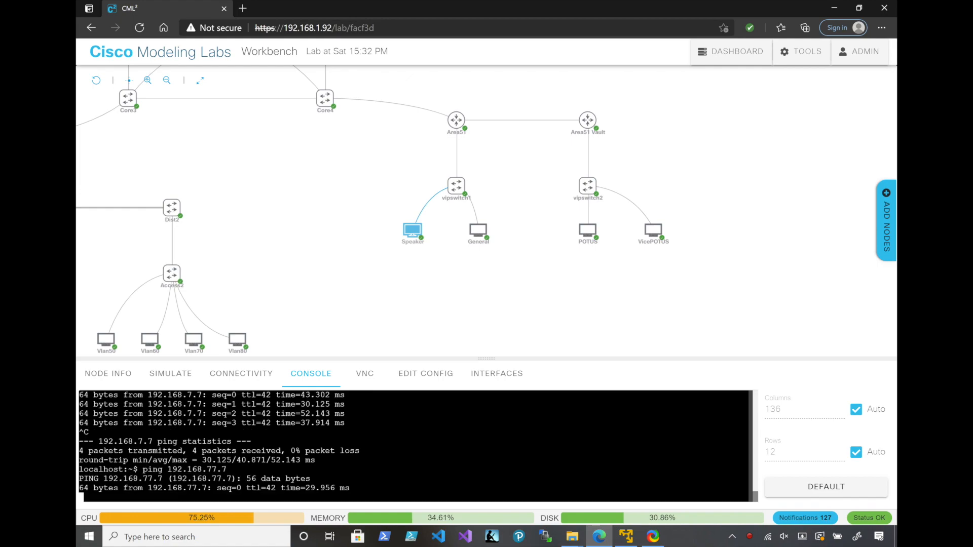